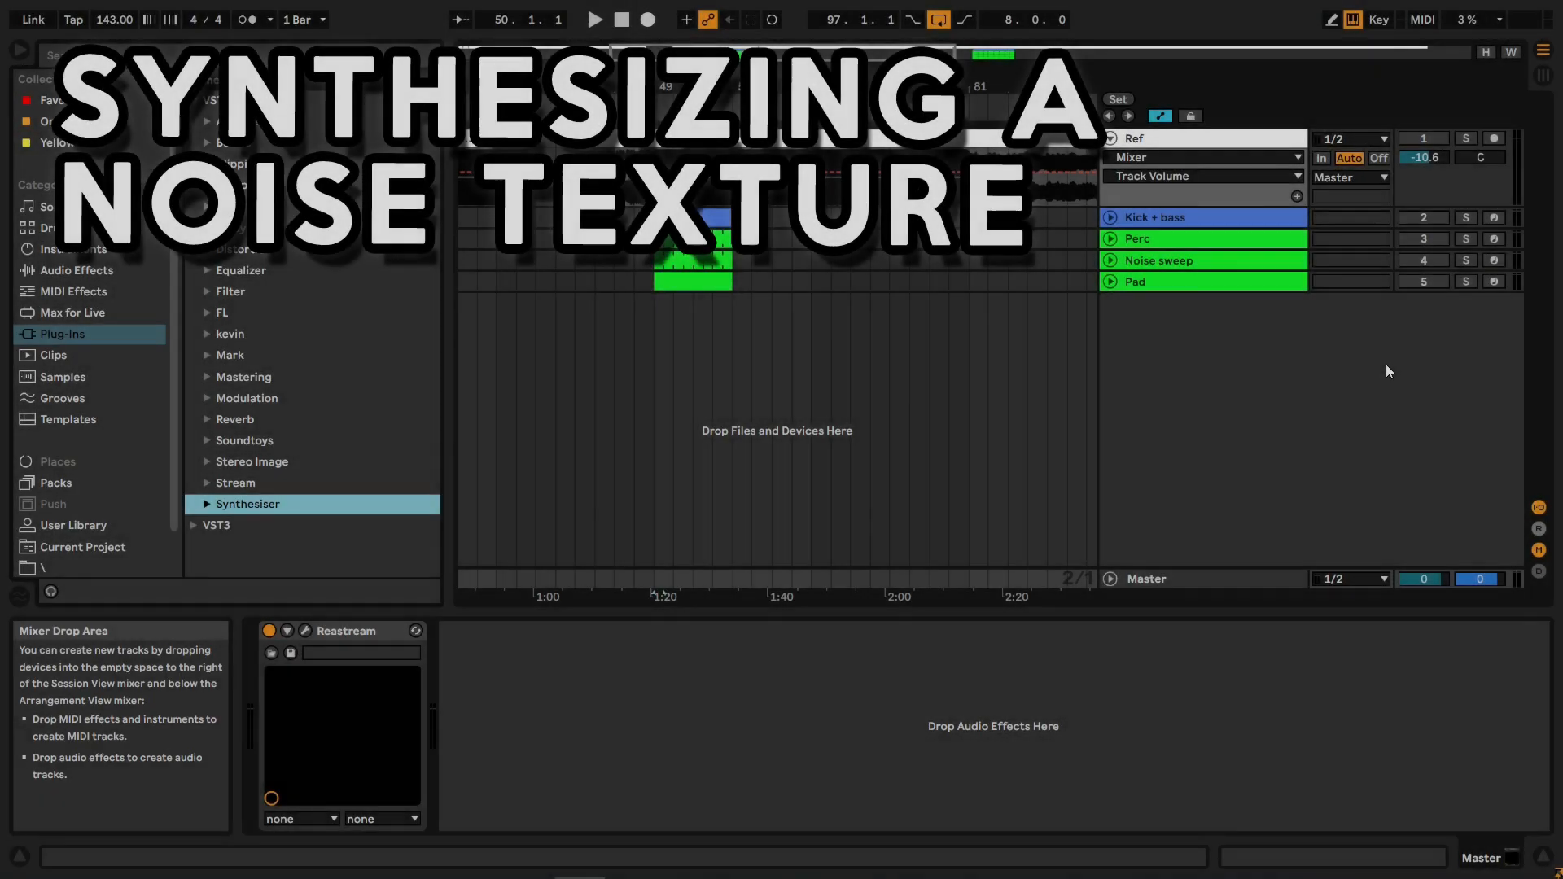
Insert a new MIDI track and load the Serum x64 synthesiser onto it.
{"action": "right_click", "coordinate": [1332, 379]}
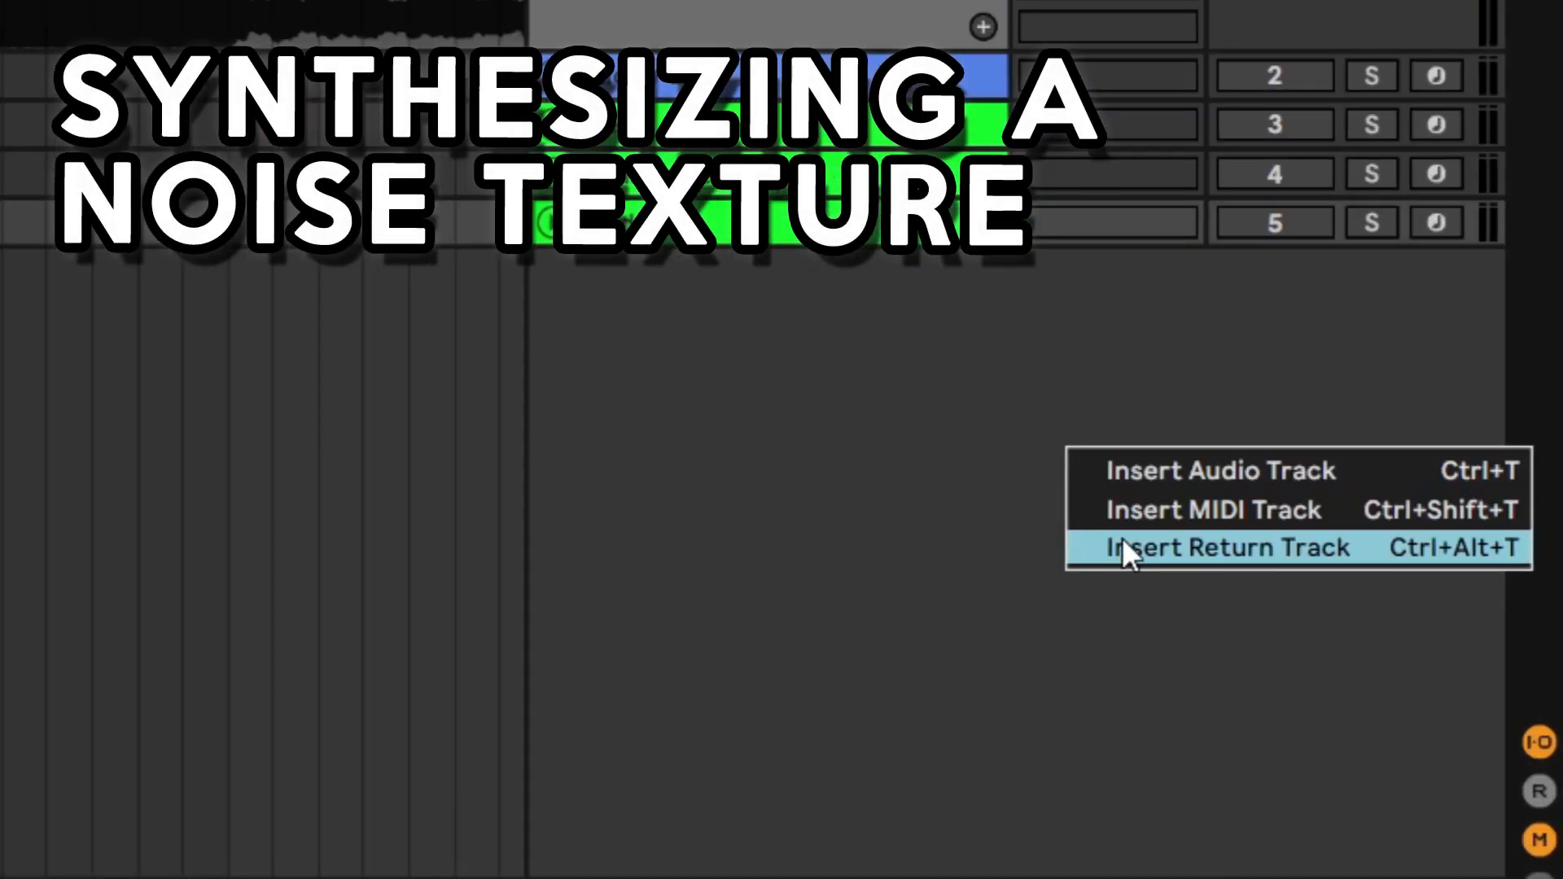
{"action": "left_click", "coordinate": [1120, 521]}
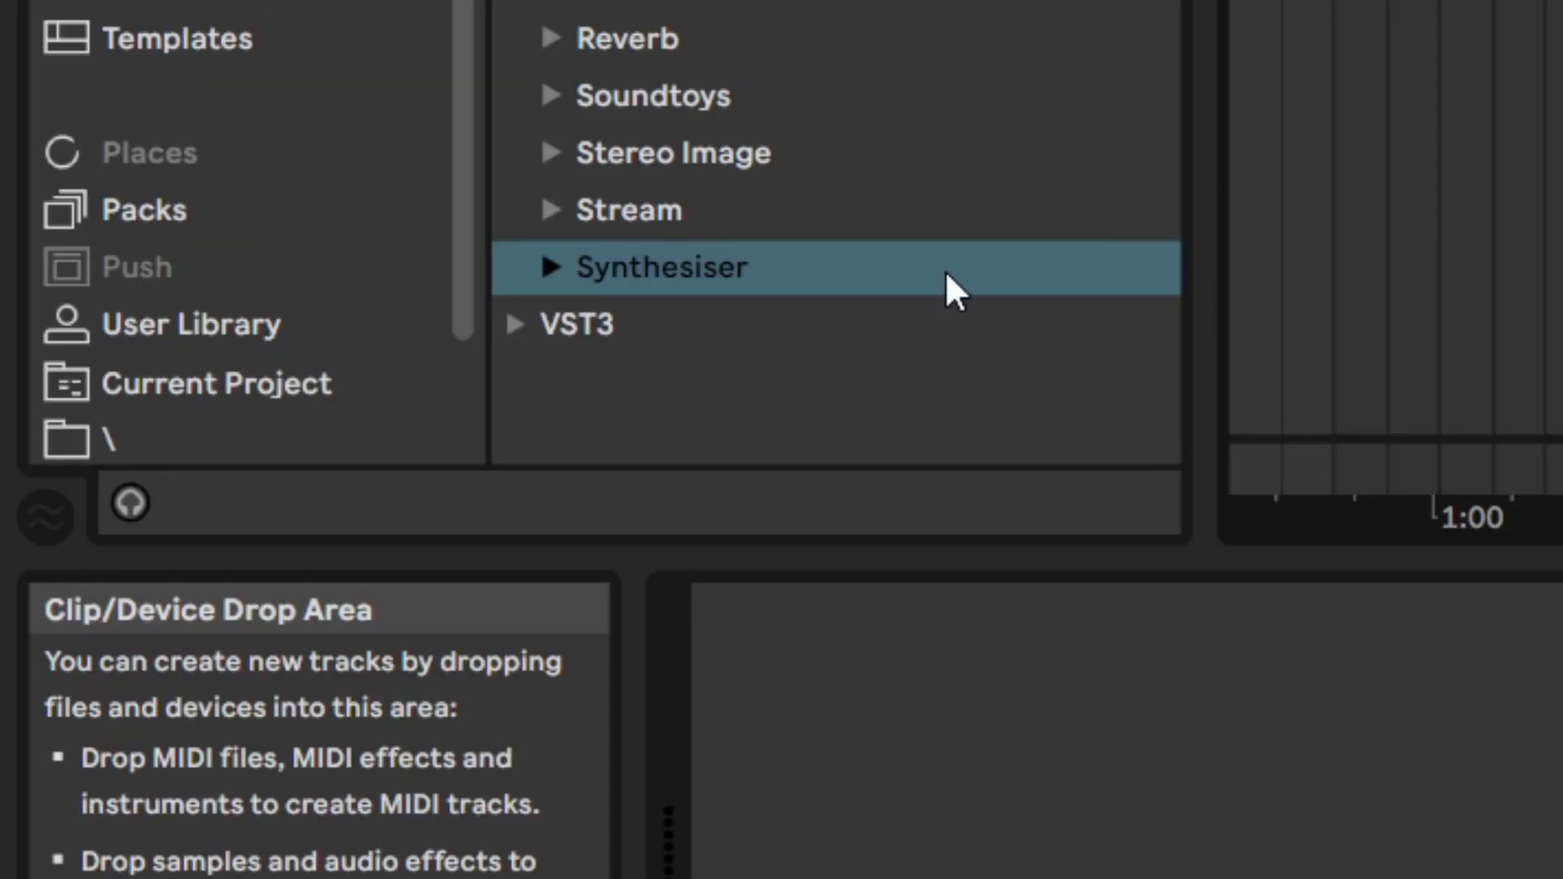
{"action": "left_click", "coordinate": [531, 263]}
{"action": "scroll", "coordinate": [643, 366], "scroll_direction": "down", "scroll_amount": 5}
{"action": "left_click", "coordinate": [770, 39]}
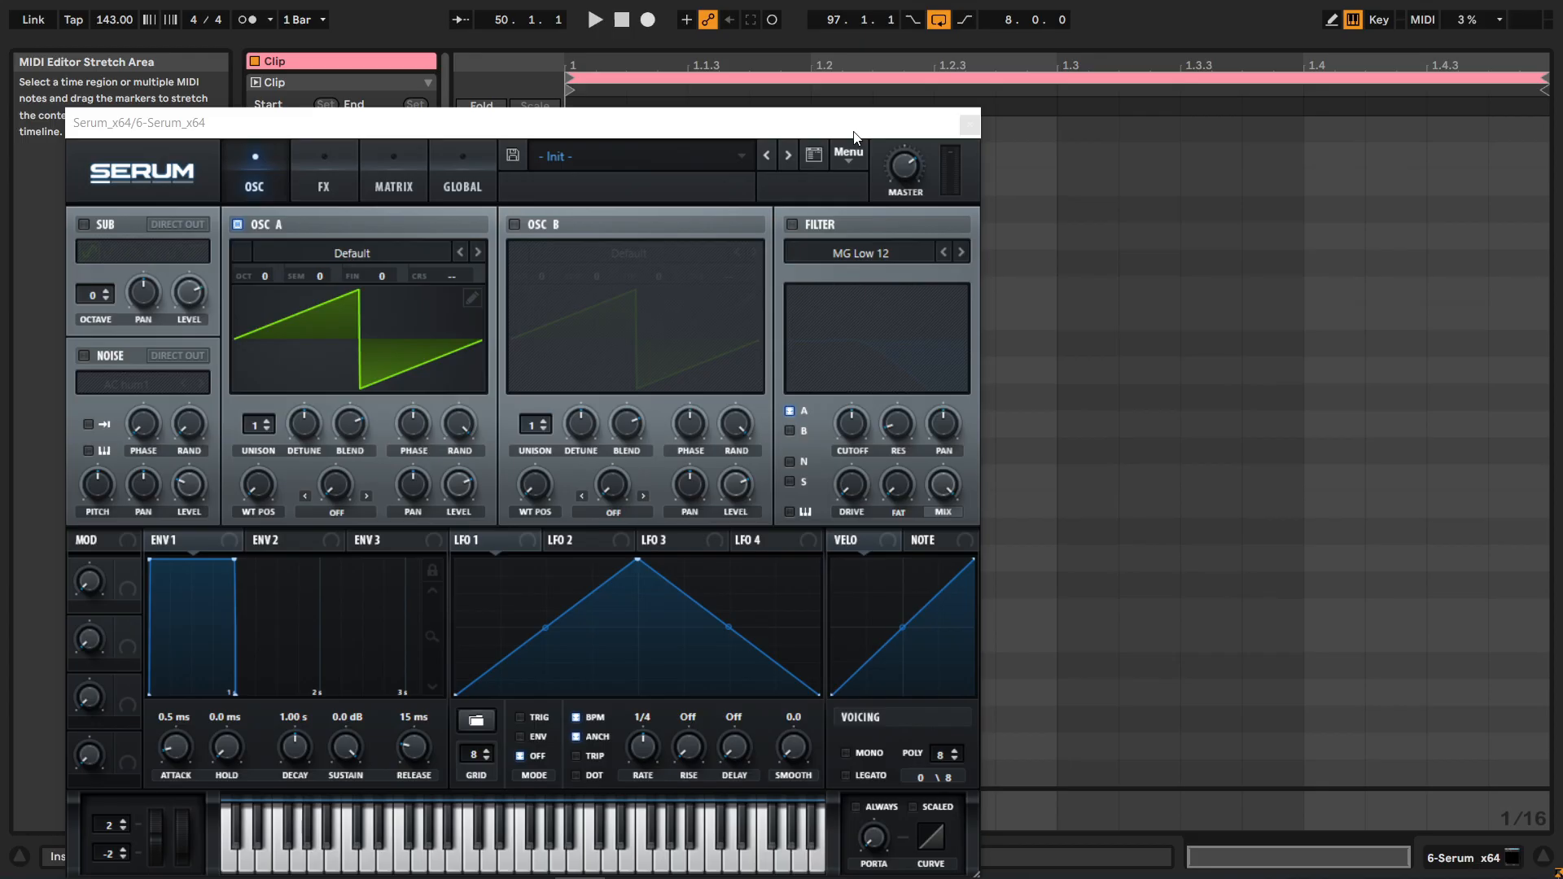
Create an empty one-bar MIDI clip on the Serum track at bar 83 and open it for note editing.
{"action": "key", "text": "shift+Tab"}
{"action": "key", "text": "Tab"}
{"action": "left_click_drag", "start_coordinate": [1046, 74], "coordinate": [970, 342]}
{"action": "key", "text": "Tab"}
{"action": "left_click_drag", "start_coordinate": [1004, 75], "coordinate": [1010, 70]}
{"action": "key", "text": "Tab"}
{"action": "left_click_drag", "start_coordinate": [1009, 70], "coordinate": [990, 301]}
{"action": "key", "text": "ctrl+alt+p"}
{"action": "double_click", "coordinate": [992, 349]}
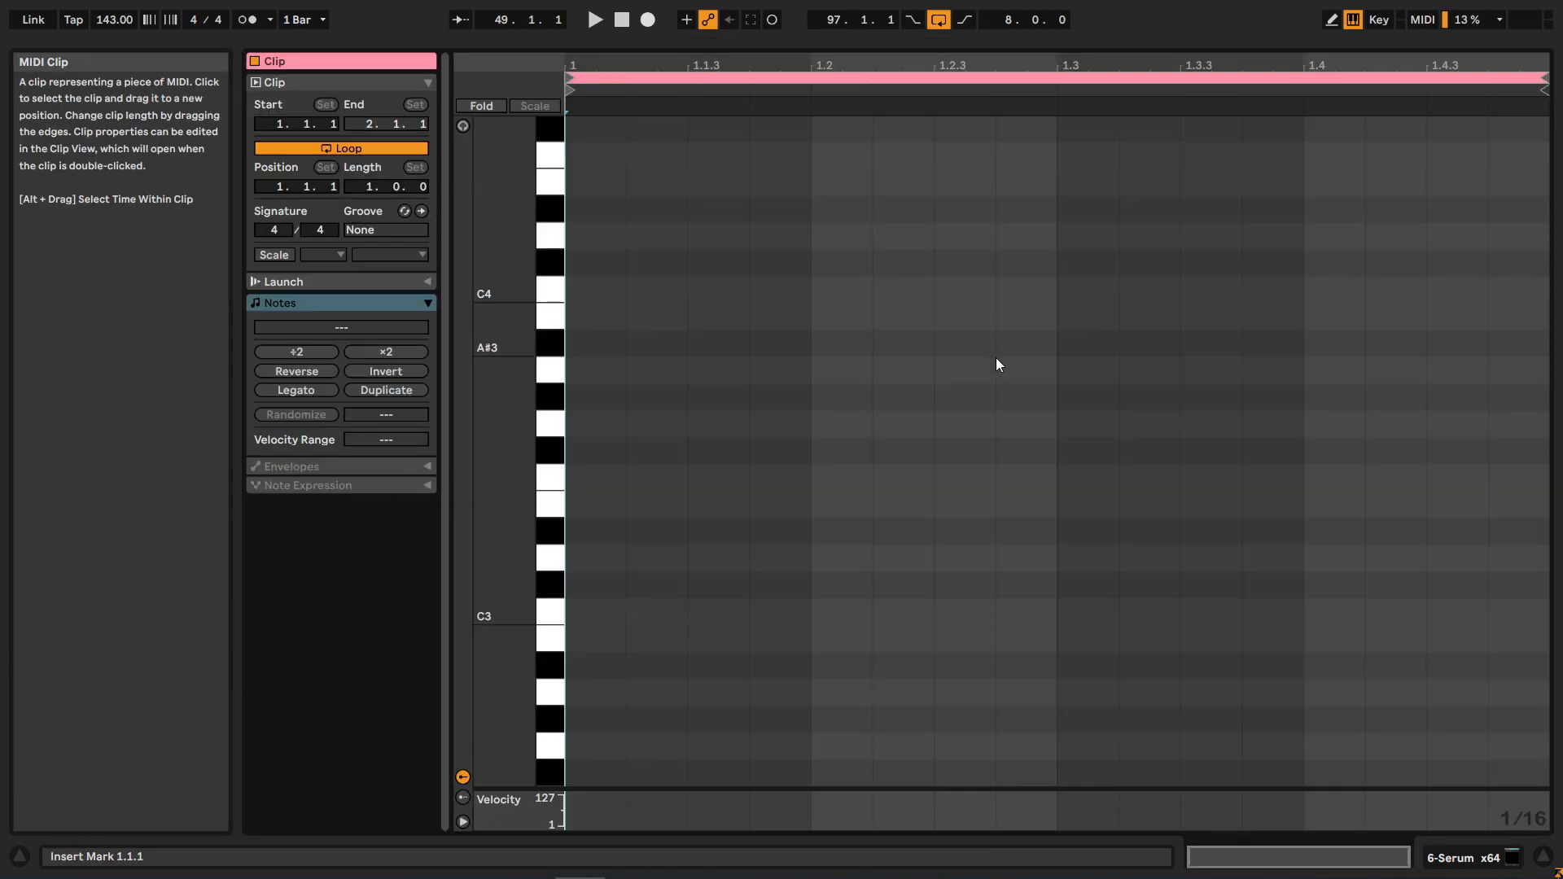
Draw a C3 note that fills the whole one-bar clip and return to the arrangement.
{"action": "double_click", "coordinate": [587, 611]}
{"action": "left_click_drag", "start_coordinate": [622, 612], "coordinate": [1551, 632]}
{"action": "key", "text": "Tab"}
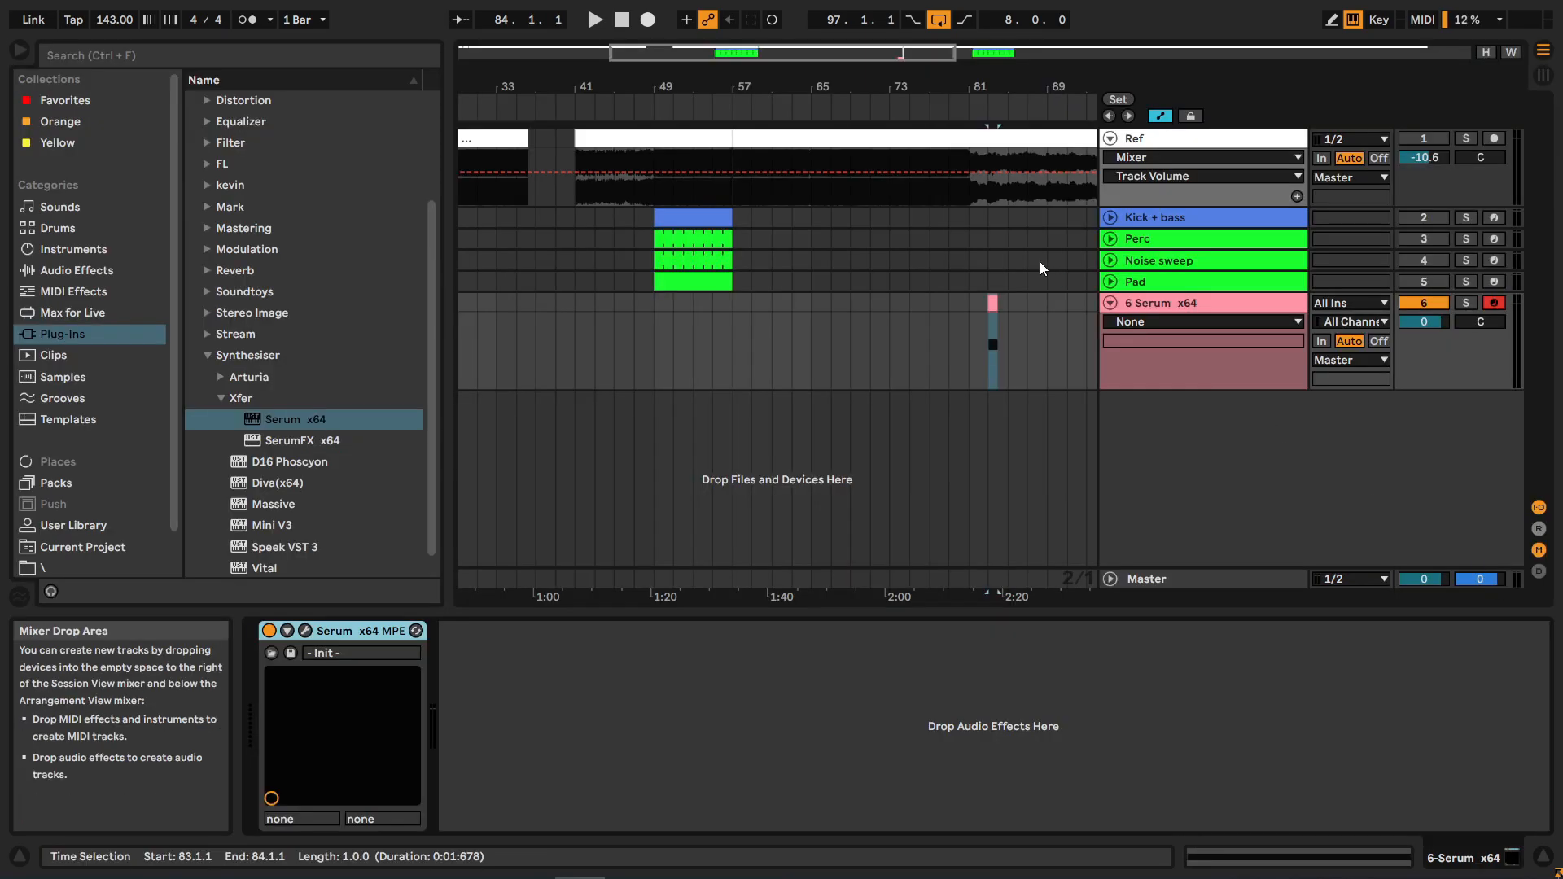
{"action": "left_click", "coordinate": [1037, 366]}
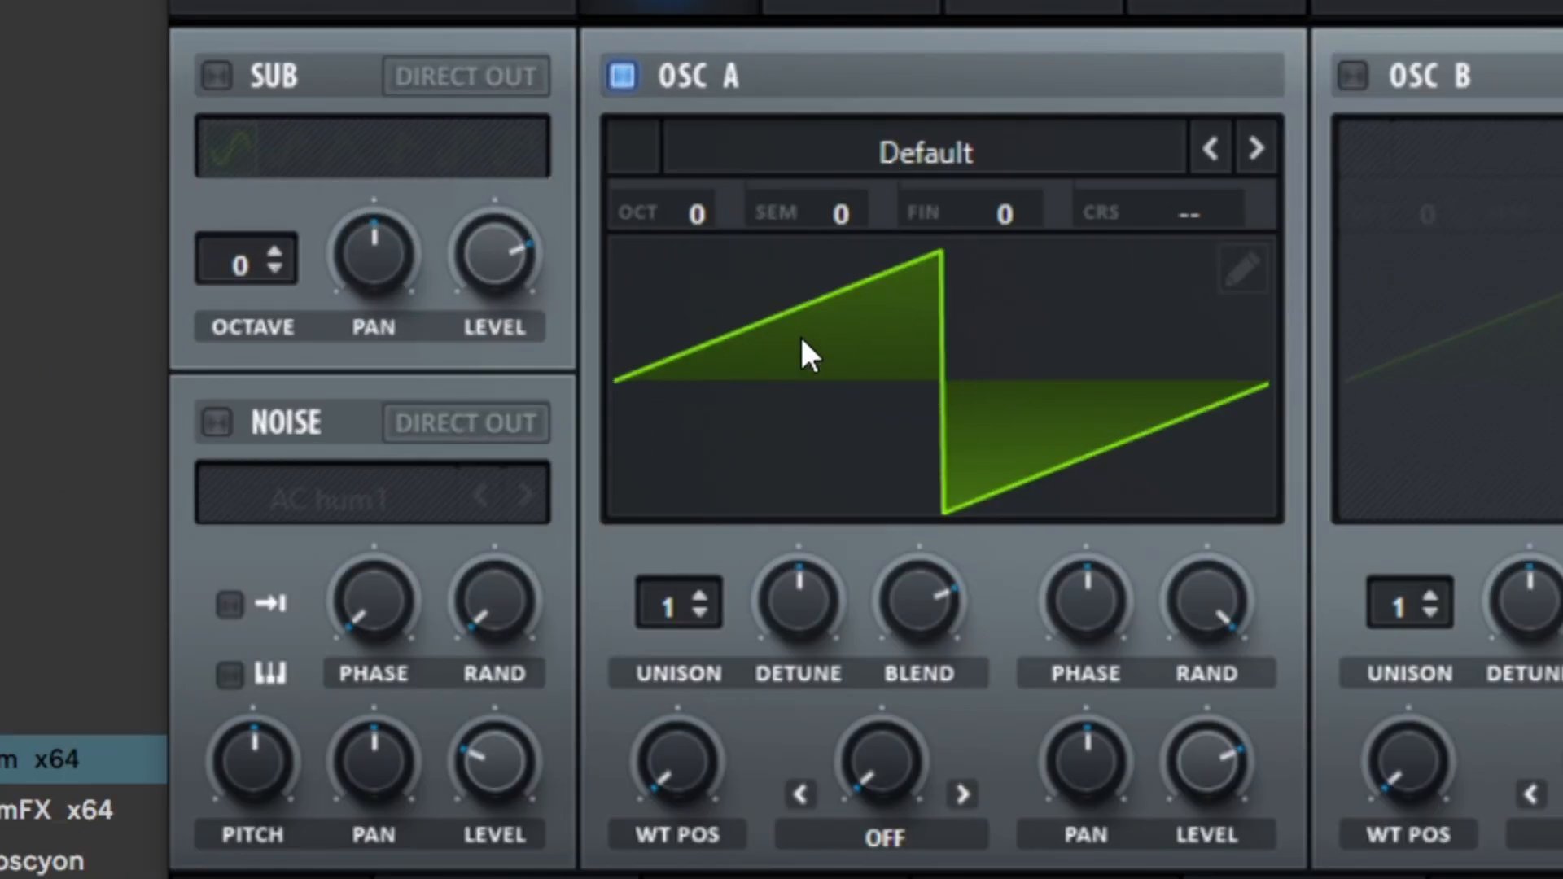
Replace oscillator A with the noise oscillator as Serum's sound source and raise the noise level.
{"action": "left_click", "coordinate": [701, 83]}
{"action": "left_click", "coordinate": [621, 75]}
{"action": "left_click", "coordinate": [354, 418]}
{"action": "left_click", "coordinate": [215, 423]}
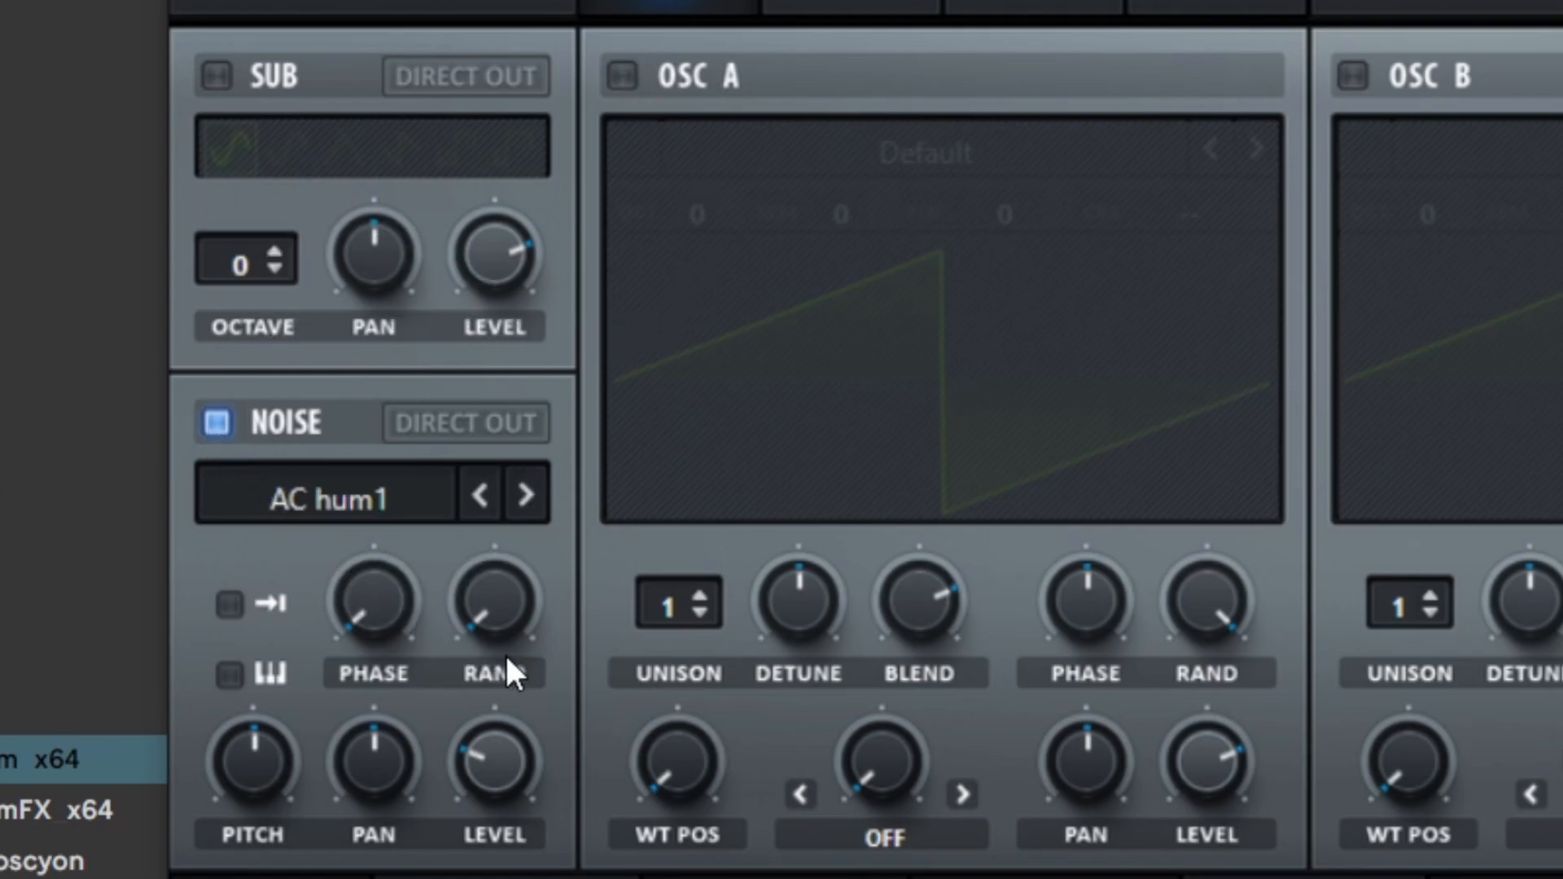
{"action": "scroll", "coordinate": [492, 768], "scroll_direction": "up", "scroll_amount": 2}
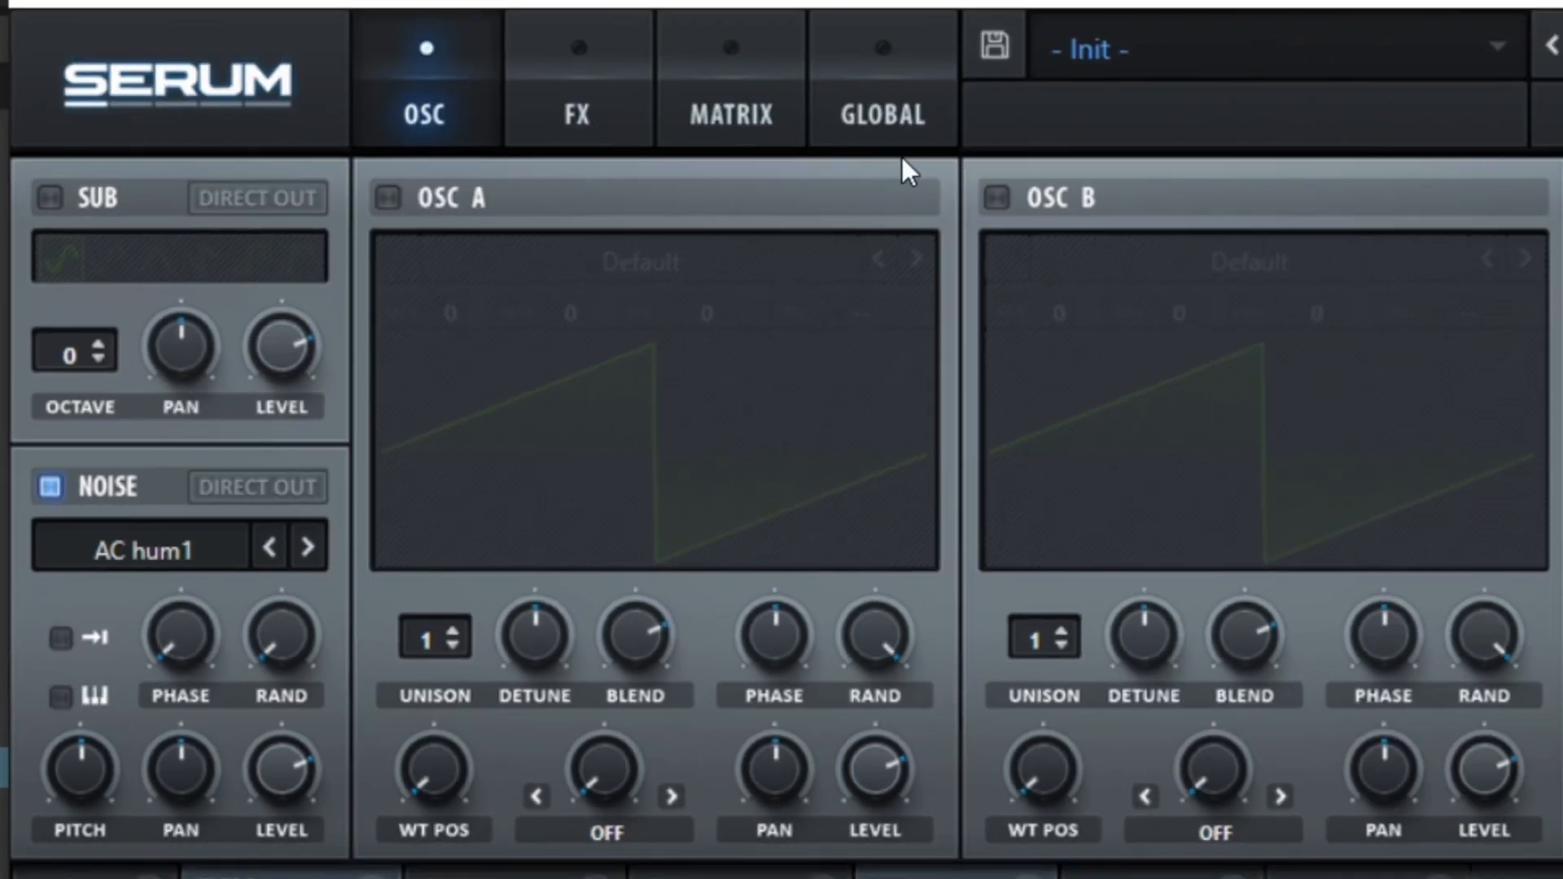
Enable the Filter effect in Serum's effects section.
{"action": "left_click", "coordinate": [613, 96]}
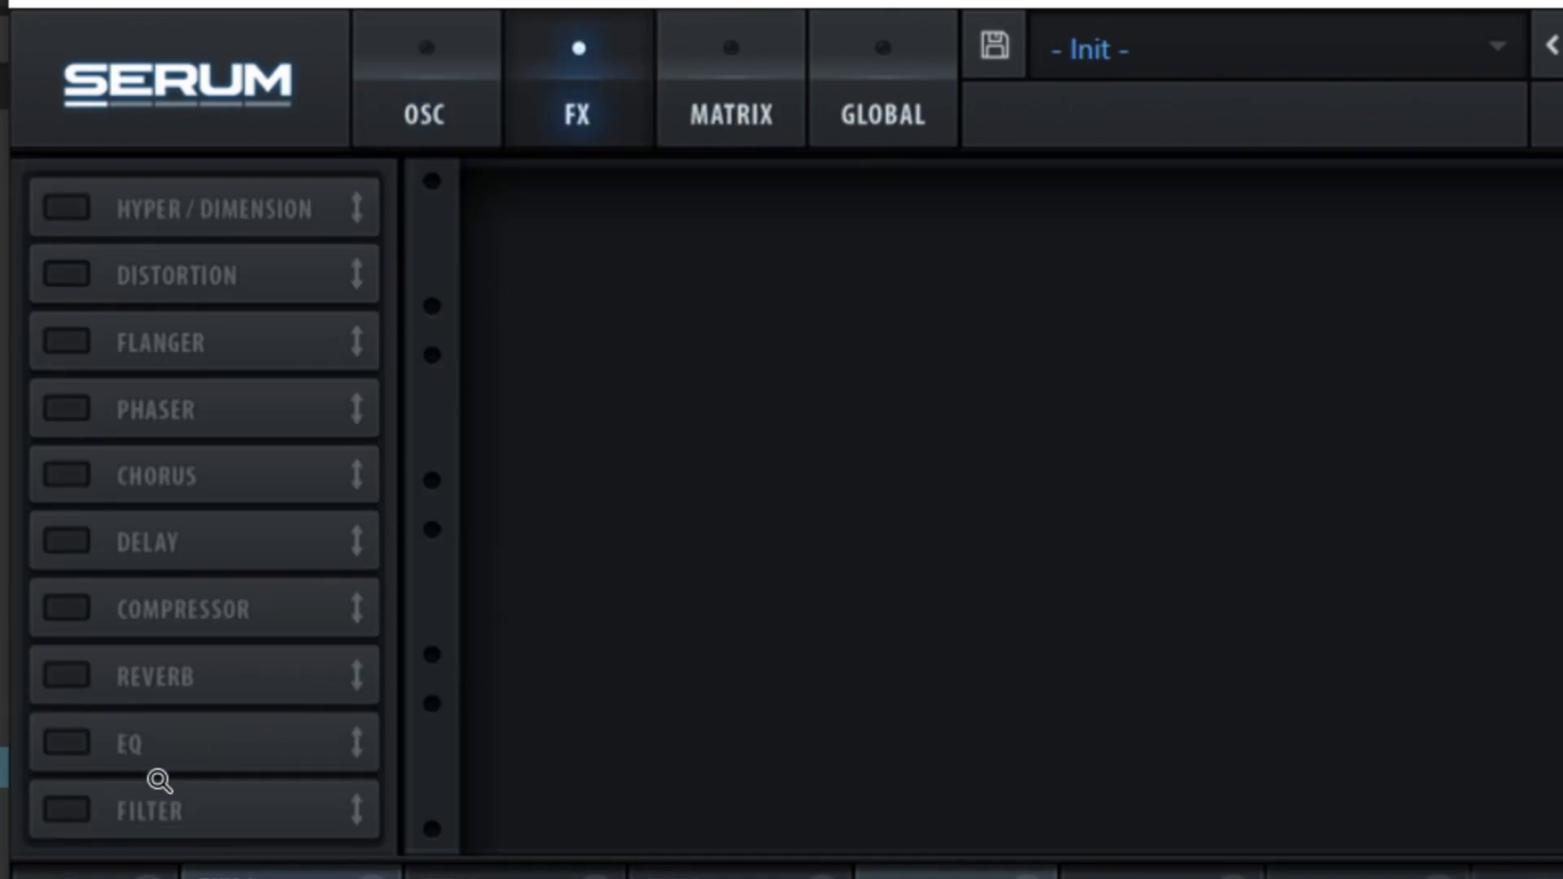
{"action": "left_click", "coordinate": [66, 810]}
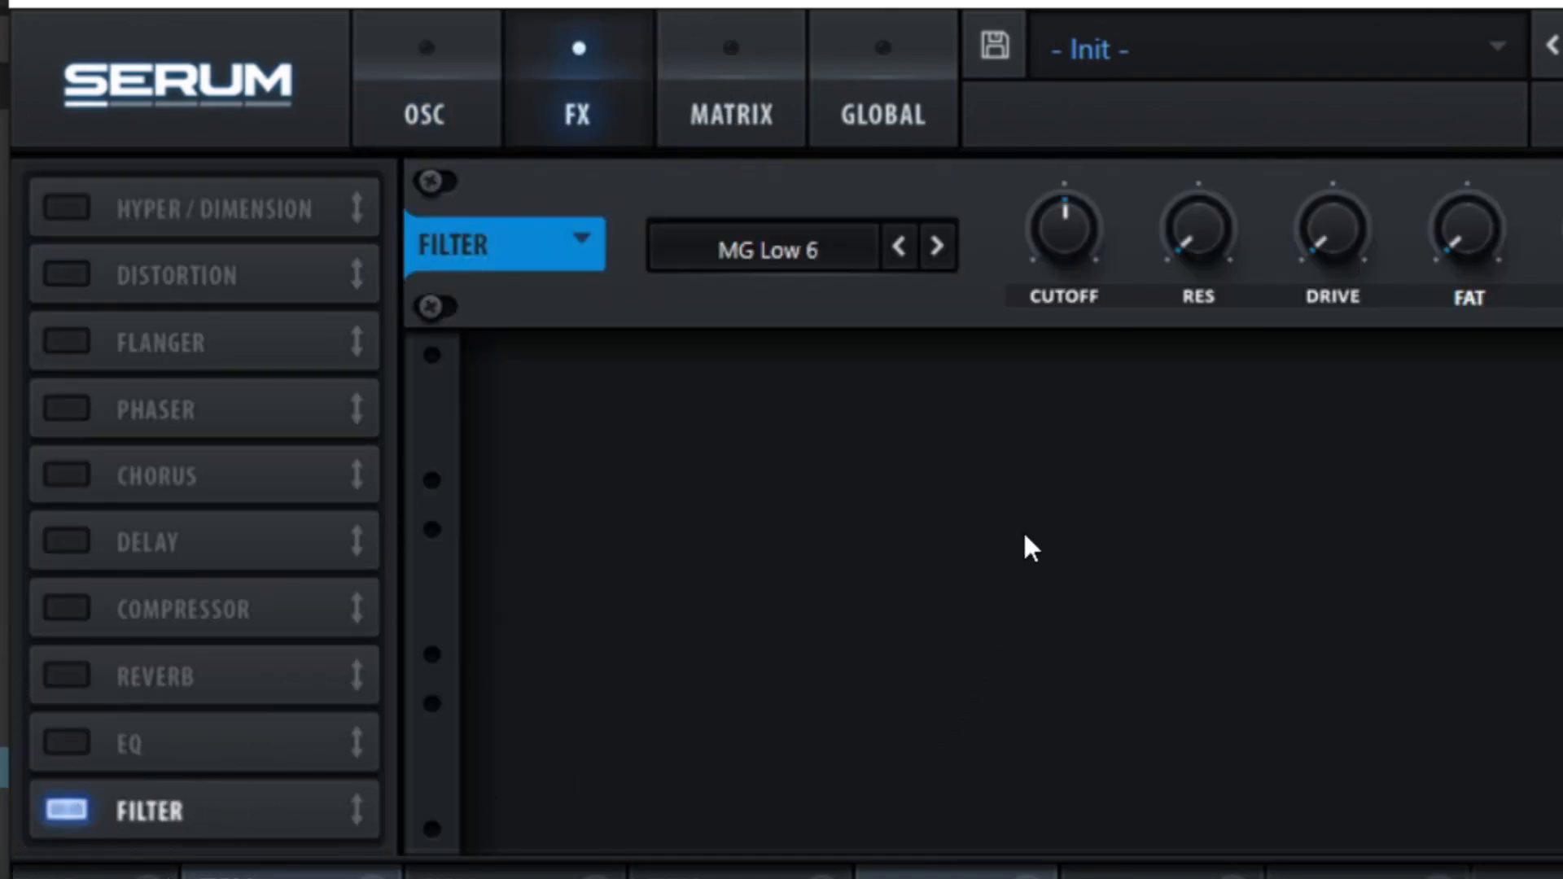
{"action": "left_click", "coordinate": [500, 91]}
{"action": "left_click", "coordinate": [995, 214]}
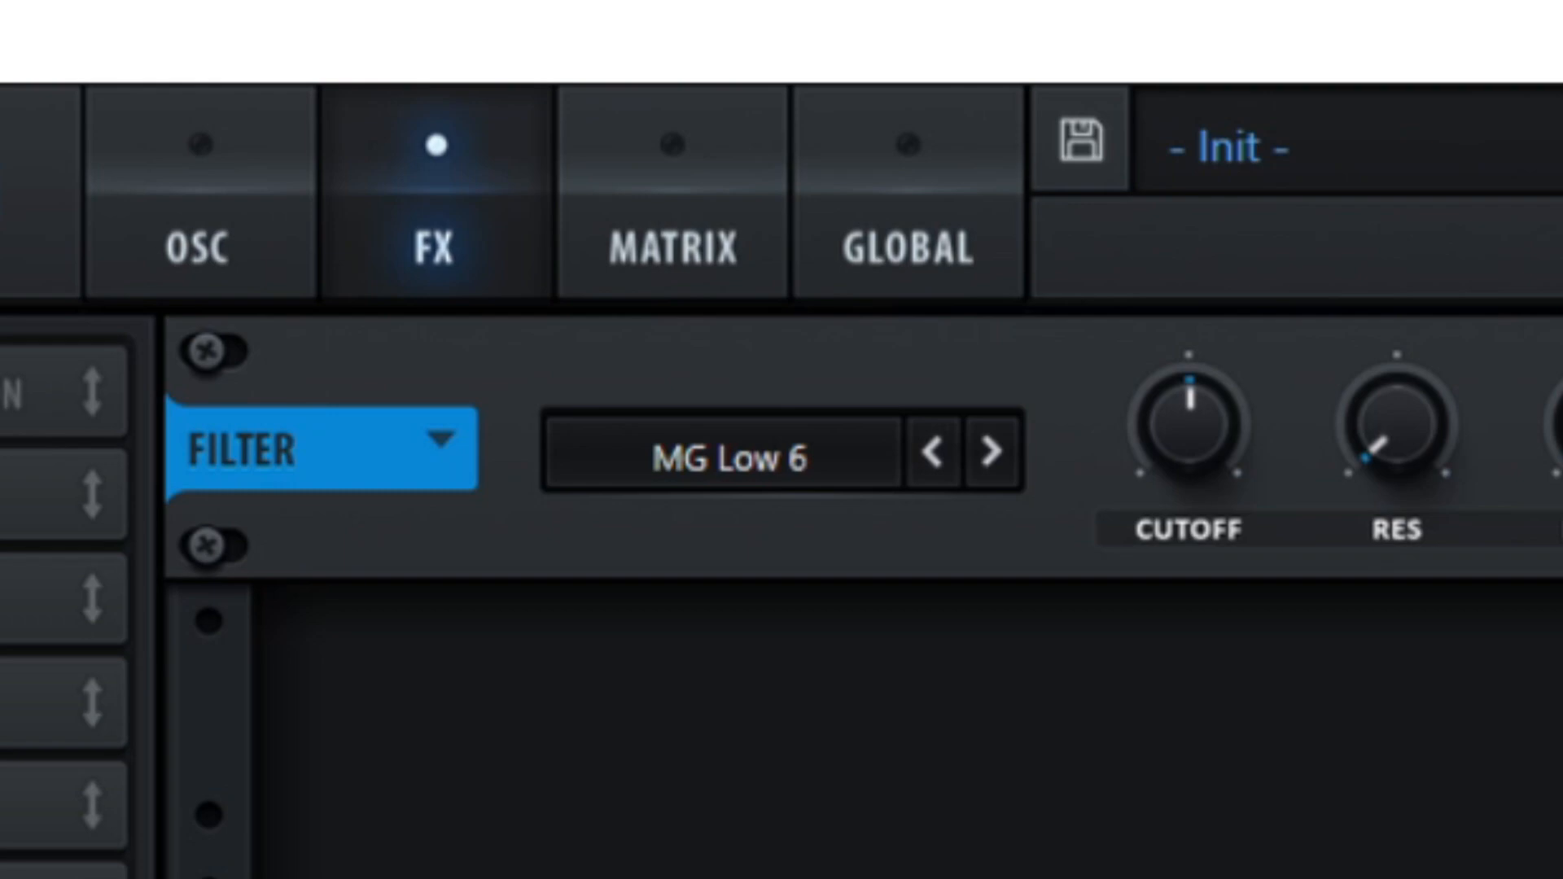
{"action": "left_click", "coordinate": [942, 411]}
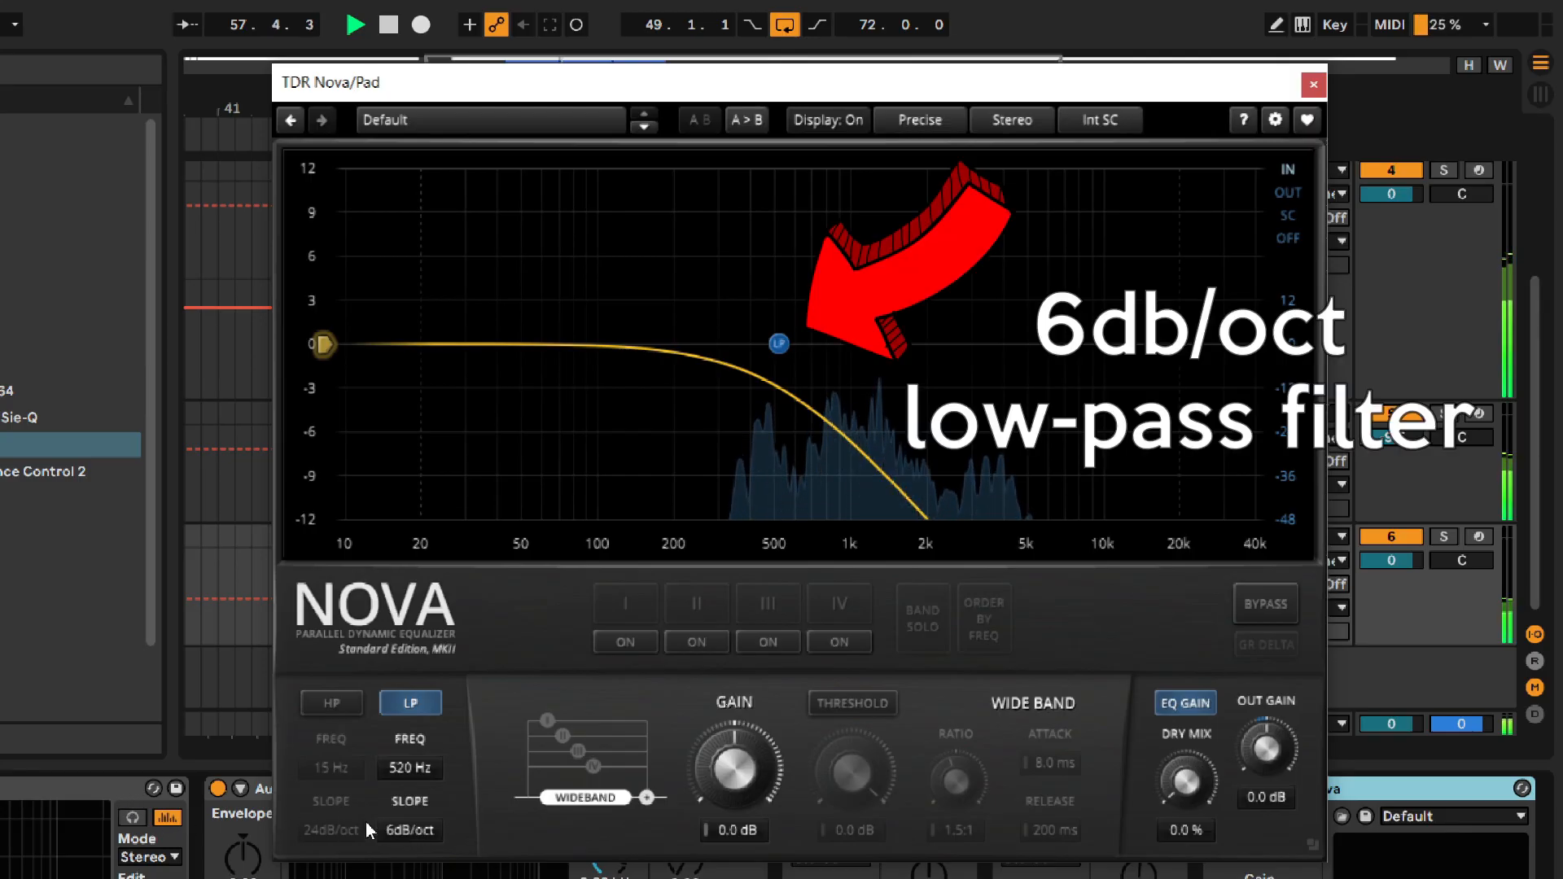
{"action": "scroll", "coordinate": [419, 828], "scroll_direction": "up", "scroll_amount": 4}
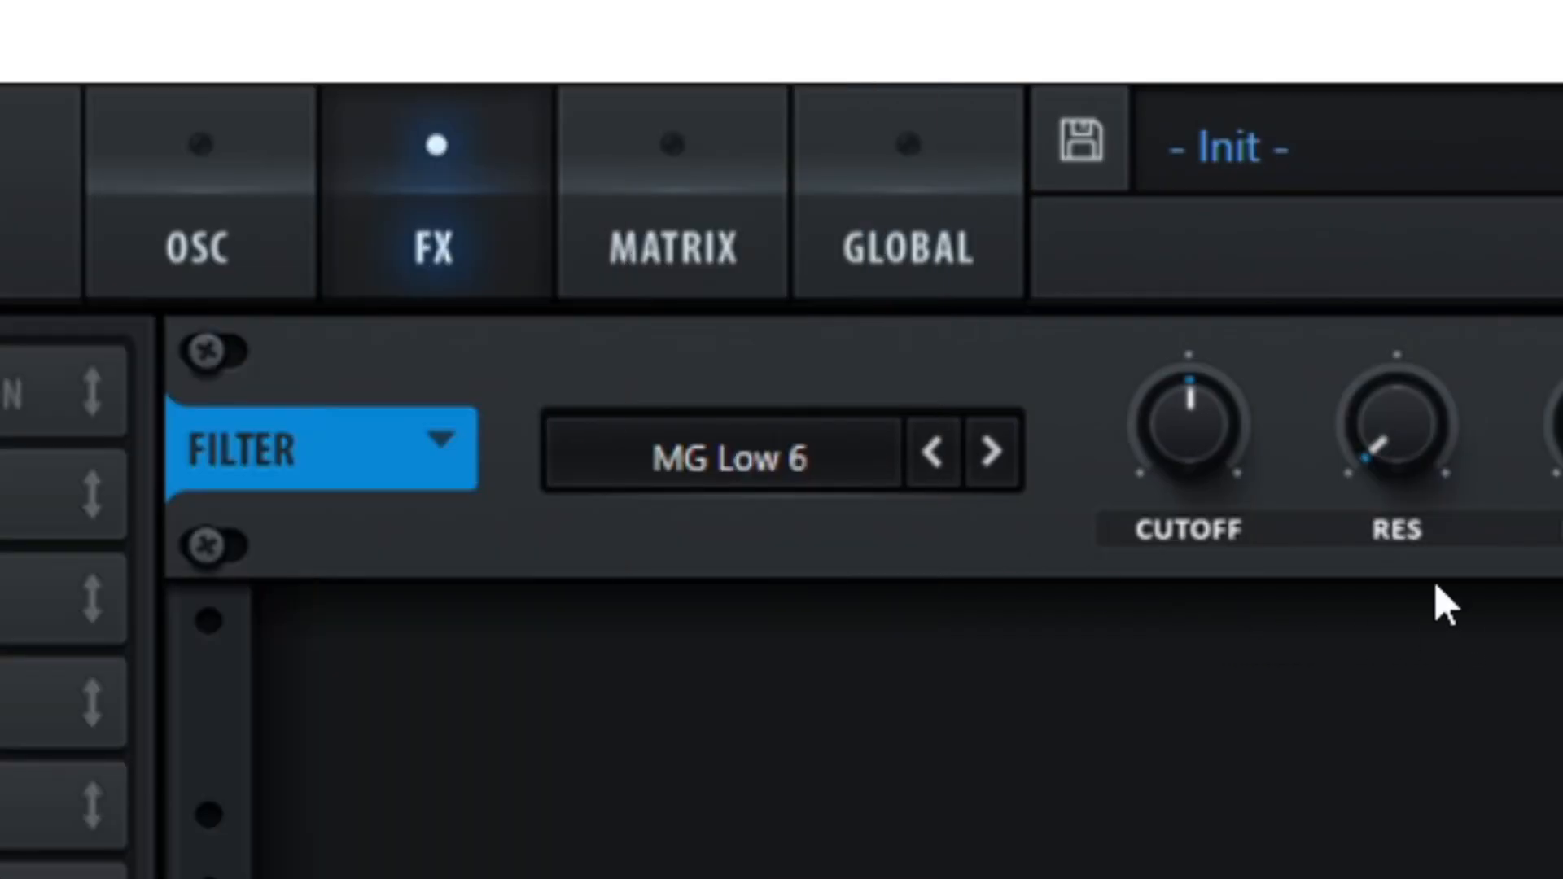
Change the effect filter's type to MG Low 24 and raise its cutoff.
{"action": "left_click_drag", "start_coordinate": [1191, 446], "coordinate": [1123, 464]}
{"action": "left_click", "coordinate": [993, 451]}
{"action": "left_click", "coordinate": [994, 451]}
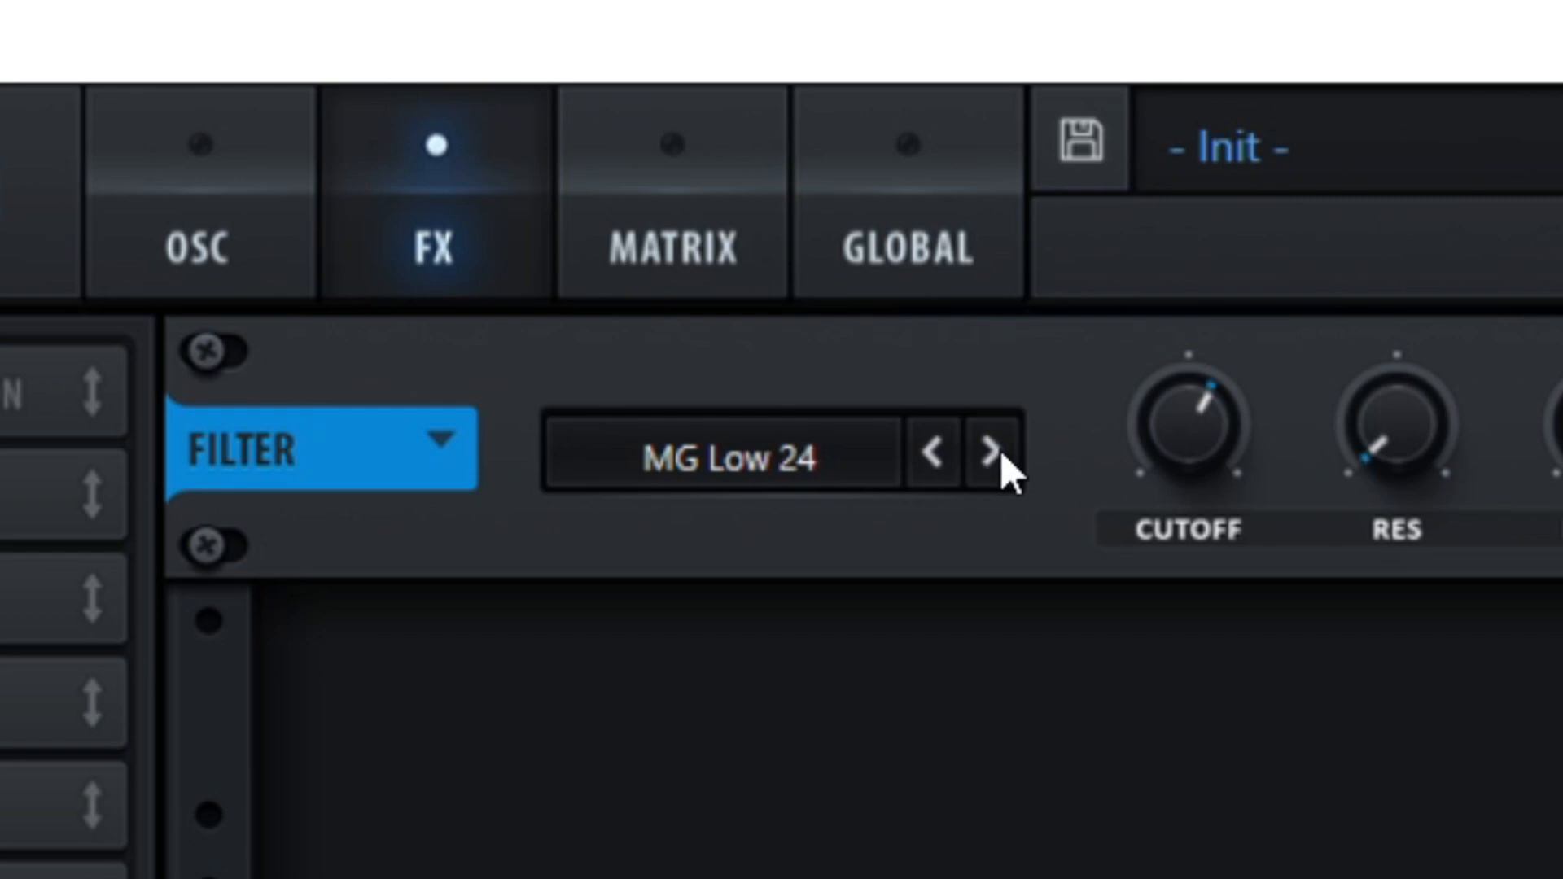
{"action": "left_click_drag", "start_coordinate": [1175, 427], "coordinate": [1115, 342]}
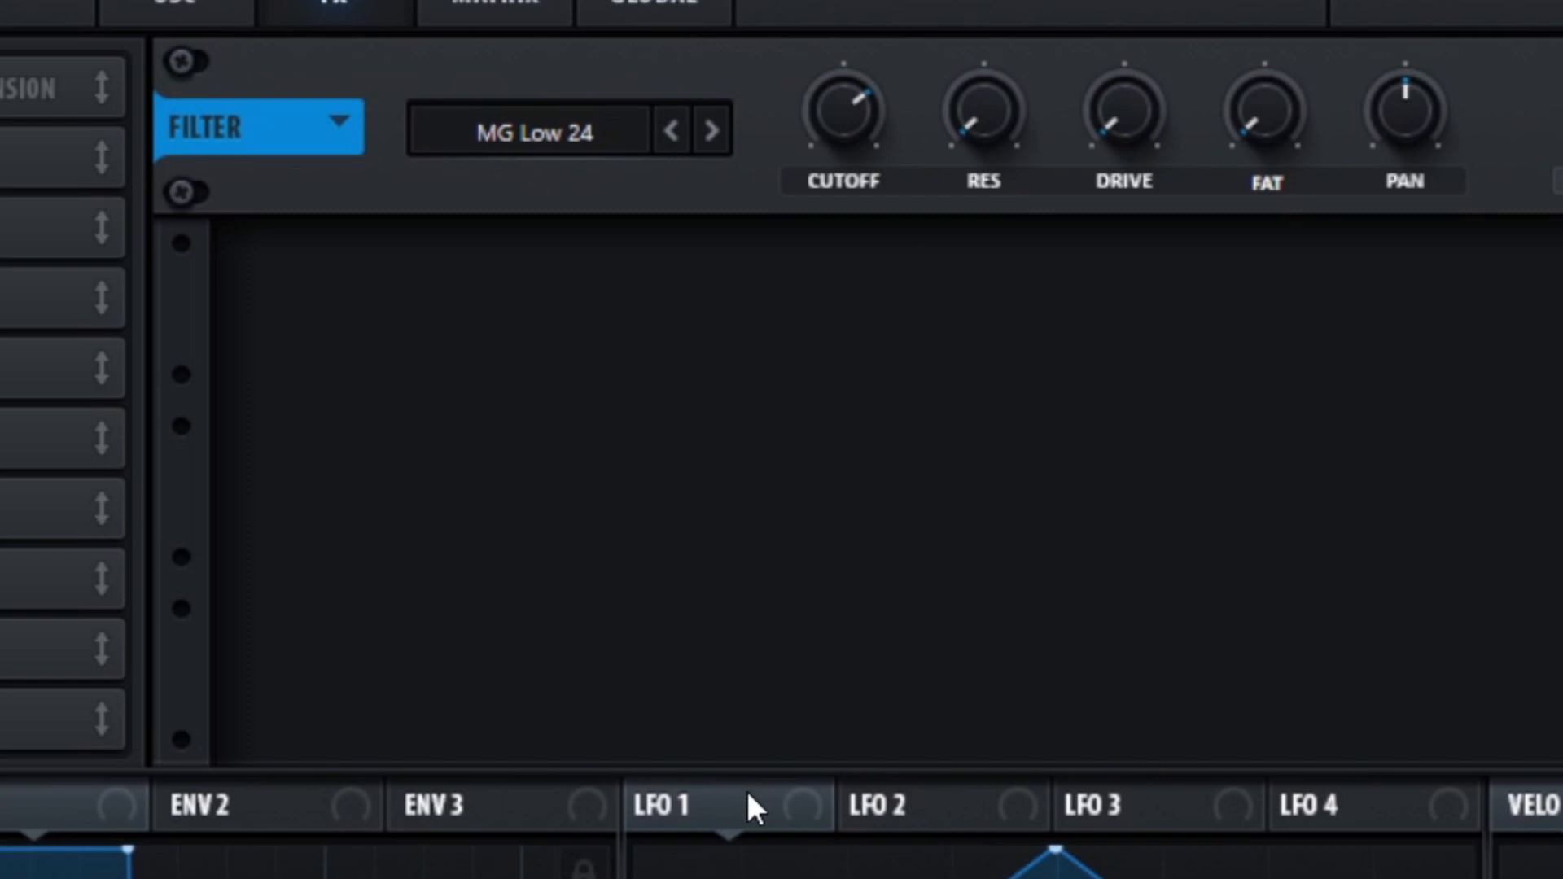
Assign LFO 1 to the effect filter's cutoff with its modulation direction mode toggled, and turn the cutoff fully up.
{"action": "left_click_drag", "start_coordinate": [737, 807], "coordinate": [732, 220]}
{"action": "left_click_drag", "start_coordinate": [851, 111], "coordinate": [853, 114]}
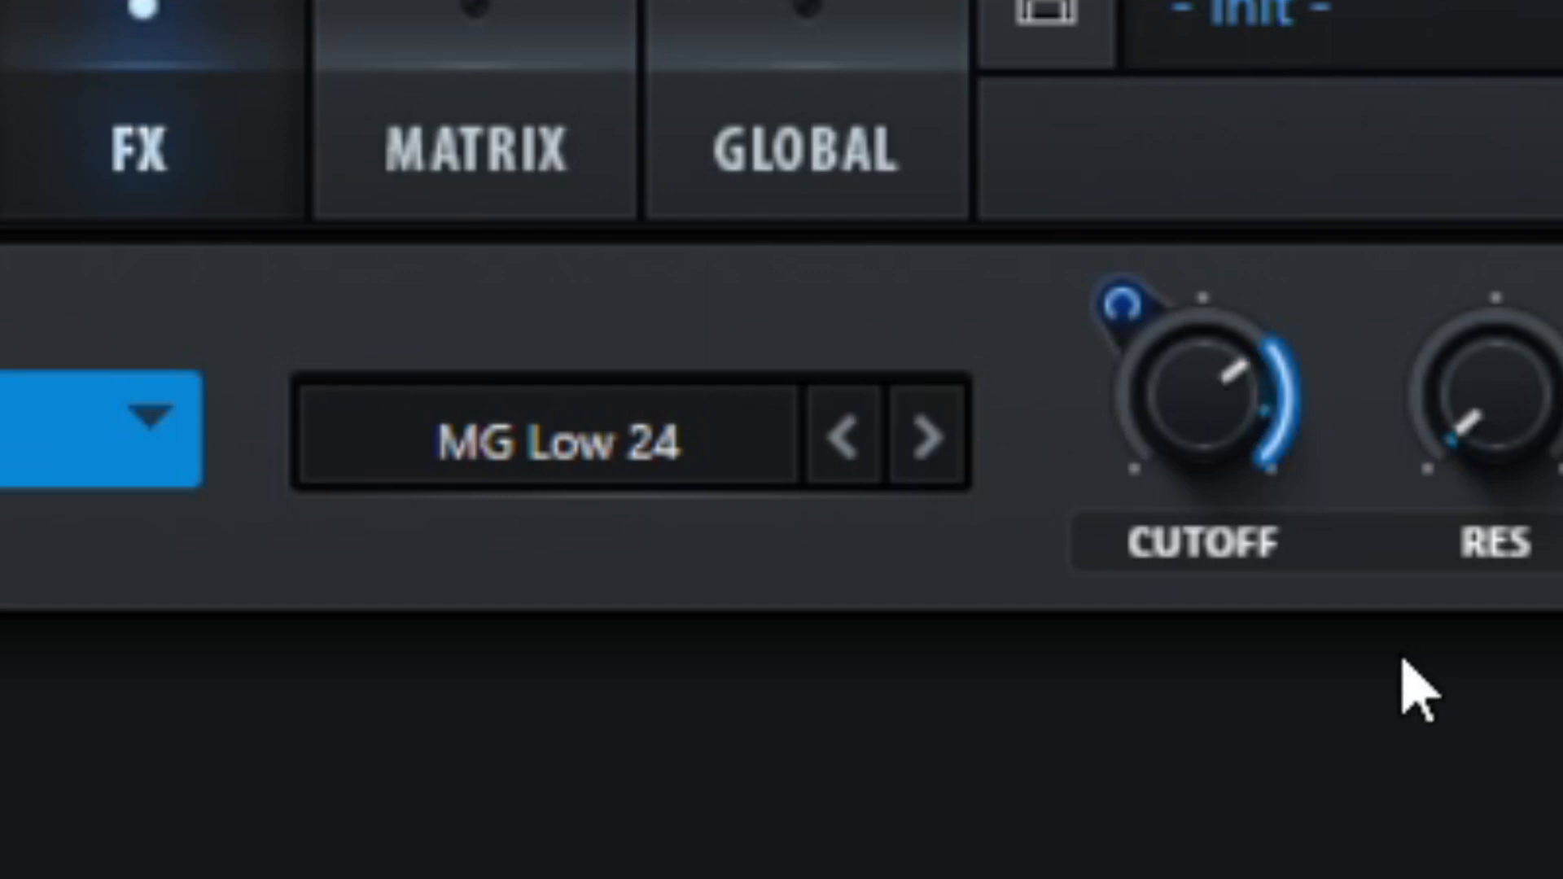
{"action": "left_click", "coordinate": [1222, 440], "text": "alt+shift"}
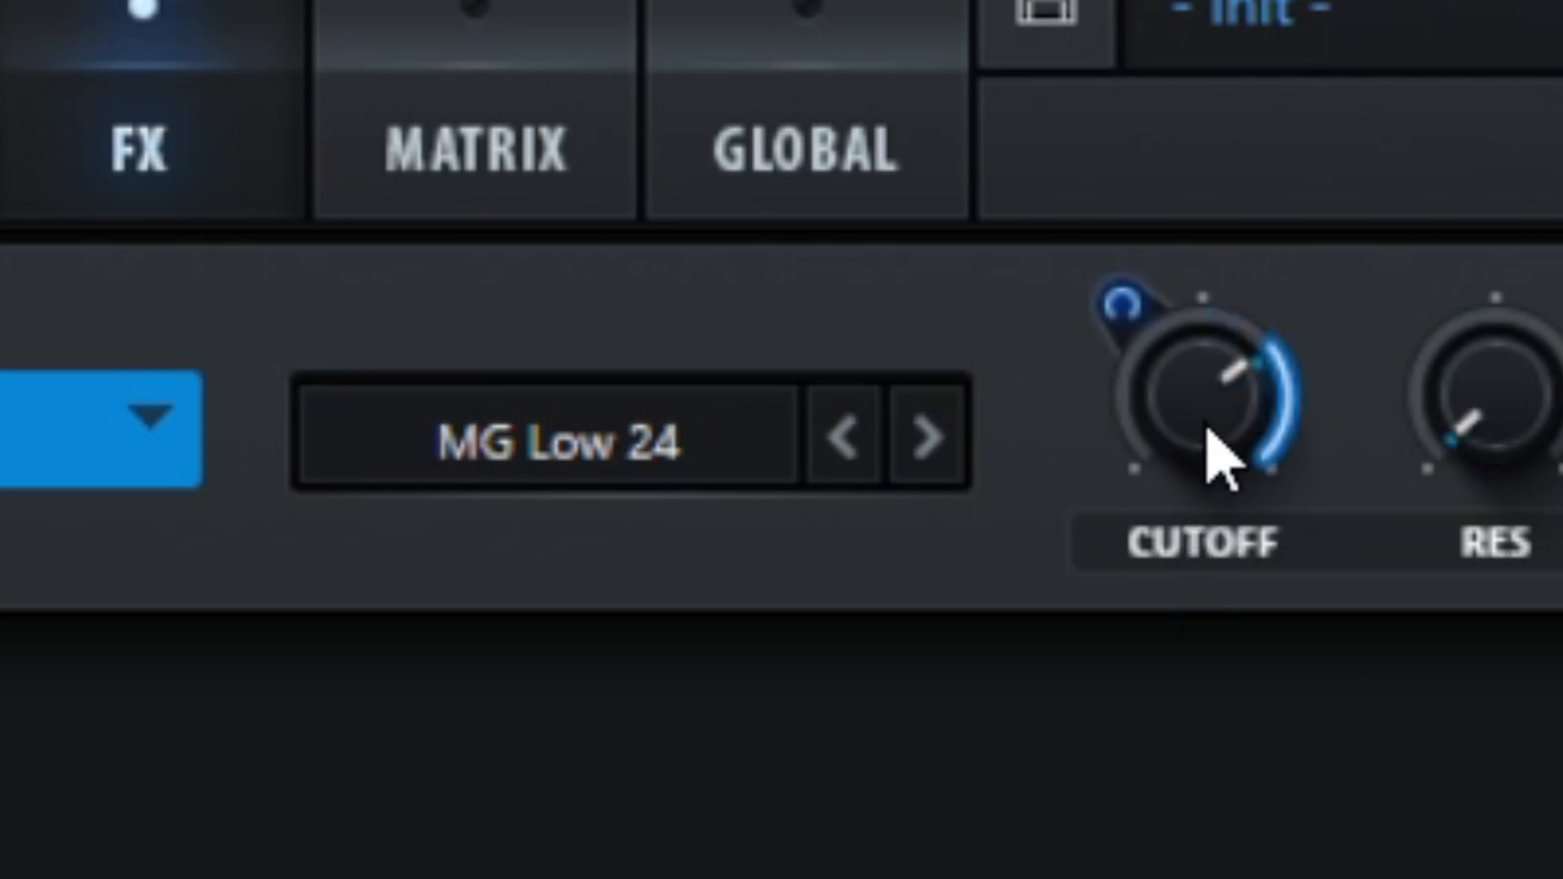
{"action": "left_click_drag", "start_coordinate": [1214, 447], "coordinate": [1181, 463]}
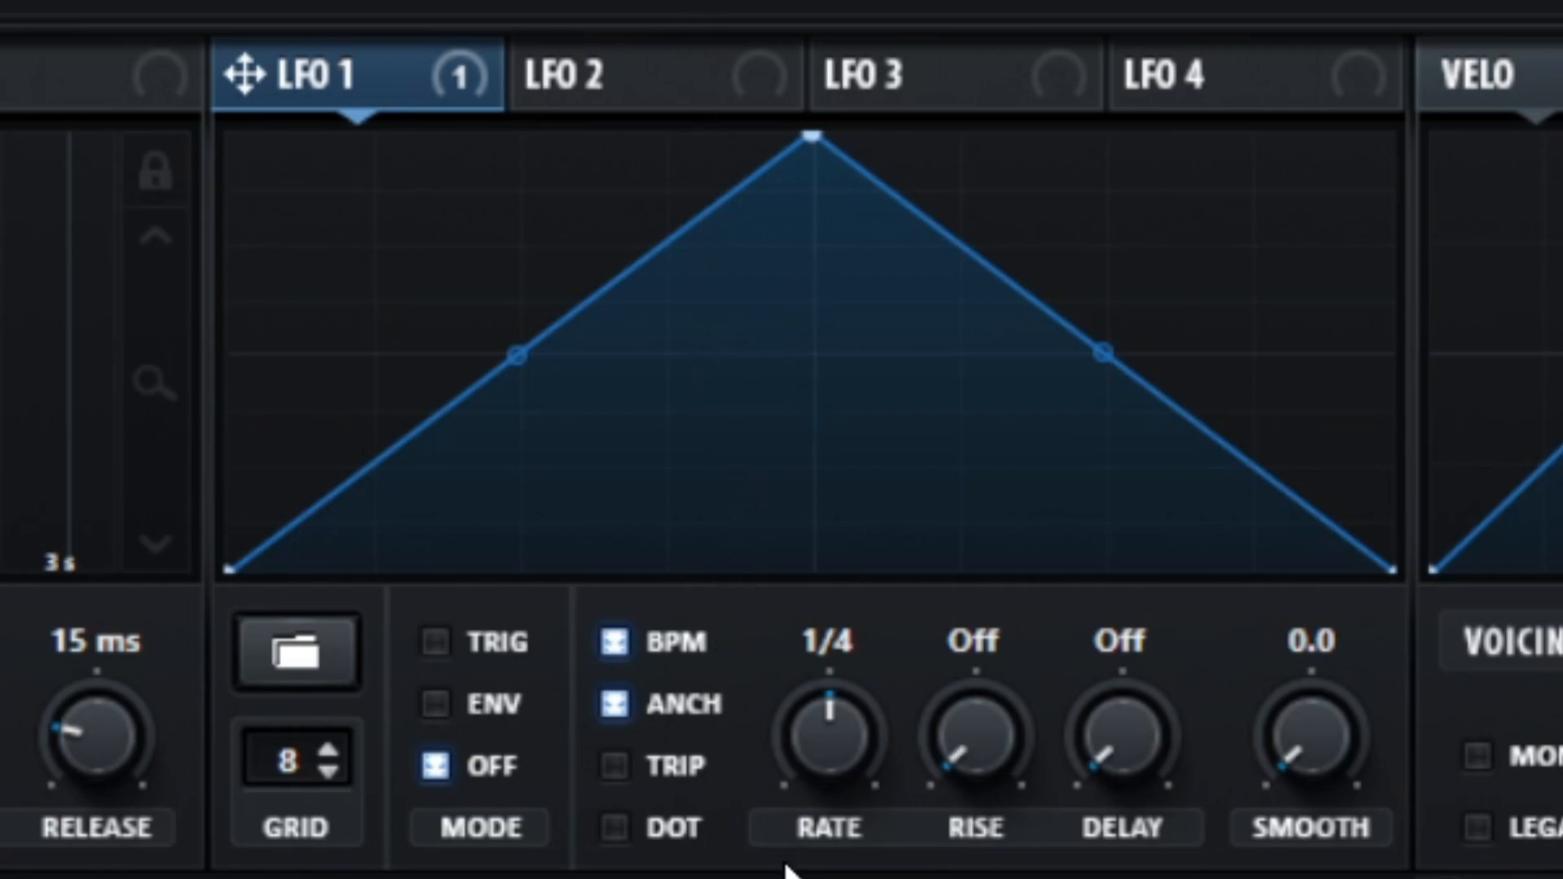
Set LFO 1 to Trig mode with a 1/2 rate and a grid of 16.
{"action": "left_click", "coordinate": [446, 639]}
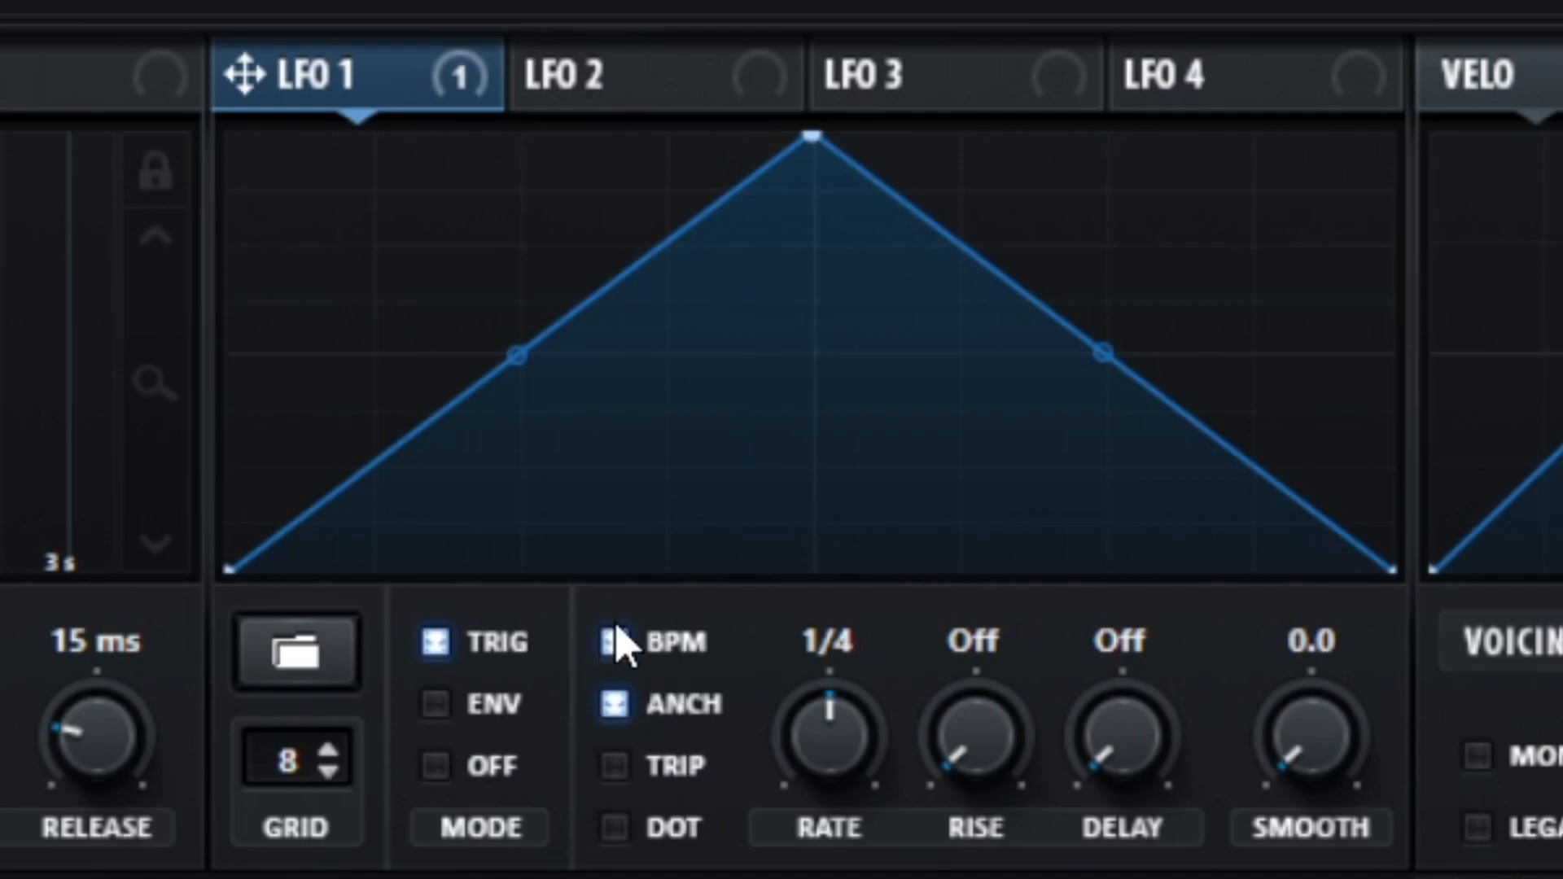
{"action": "scroll", "coordinate": [864, 747], "scroll_direction": "down", "scroll_amount": 1}
{"action": "left_click_drag", "start_coordinate": [293, 765], "coordinate": [359, 37]}
Lower LFO 1's centre peak and add points forming a narrow spike with a vertical drop in the first quarter.
{"action": "left_click_drag", "start_coordinate": [812, 135], "coordinate": [812, 242]}
{"action": "double_click", "coordinate": [376, 567]}
{"action": "double_click", "coordinate": [511, 277]}
{"action": "left_click_drag", "start_coordinate": [510, 278], "coordinate": [446, 275]}
{"action": "double_click", "coordinate": [454, 540]}
{"action": "left_click_drag", "start_coordinate": [454, 540], "coordinate": [448, 521]}
Shape the rest of LFO 1 into two rising ramps, with a vertical drop to zero at the midpoint.
{"action": "double_click", "coordinate": [738, 327]}
{"action": "left_click_drag", "start_coordinate": [812, 243], "coordinate": [810, 348]}
{"action": "double_click", "coordinate": [817, 543]}
{"action": "left_click_drag", "start_coordinate": [817, 544], "coordinate": [813, 570]}
{"action": "double_click", "coordinate": [1107, 374]}
{"action": "double_click", "coordinate": [1264, 304]}
{"action": "left_click_drag", "start_coordinate": [1263, 304], "coordinate": [1252, 298]}
{"action": "mouse_move", "coordinate": [1107, 374]}
{"action": "left_mouse_down"}
{"action": "mouse_move", "coordinate": [1105, 339]}
{"action": "mouse_move", "coordinate": [1104, 382]}
{"action": "left_mouse_up"}
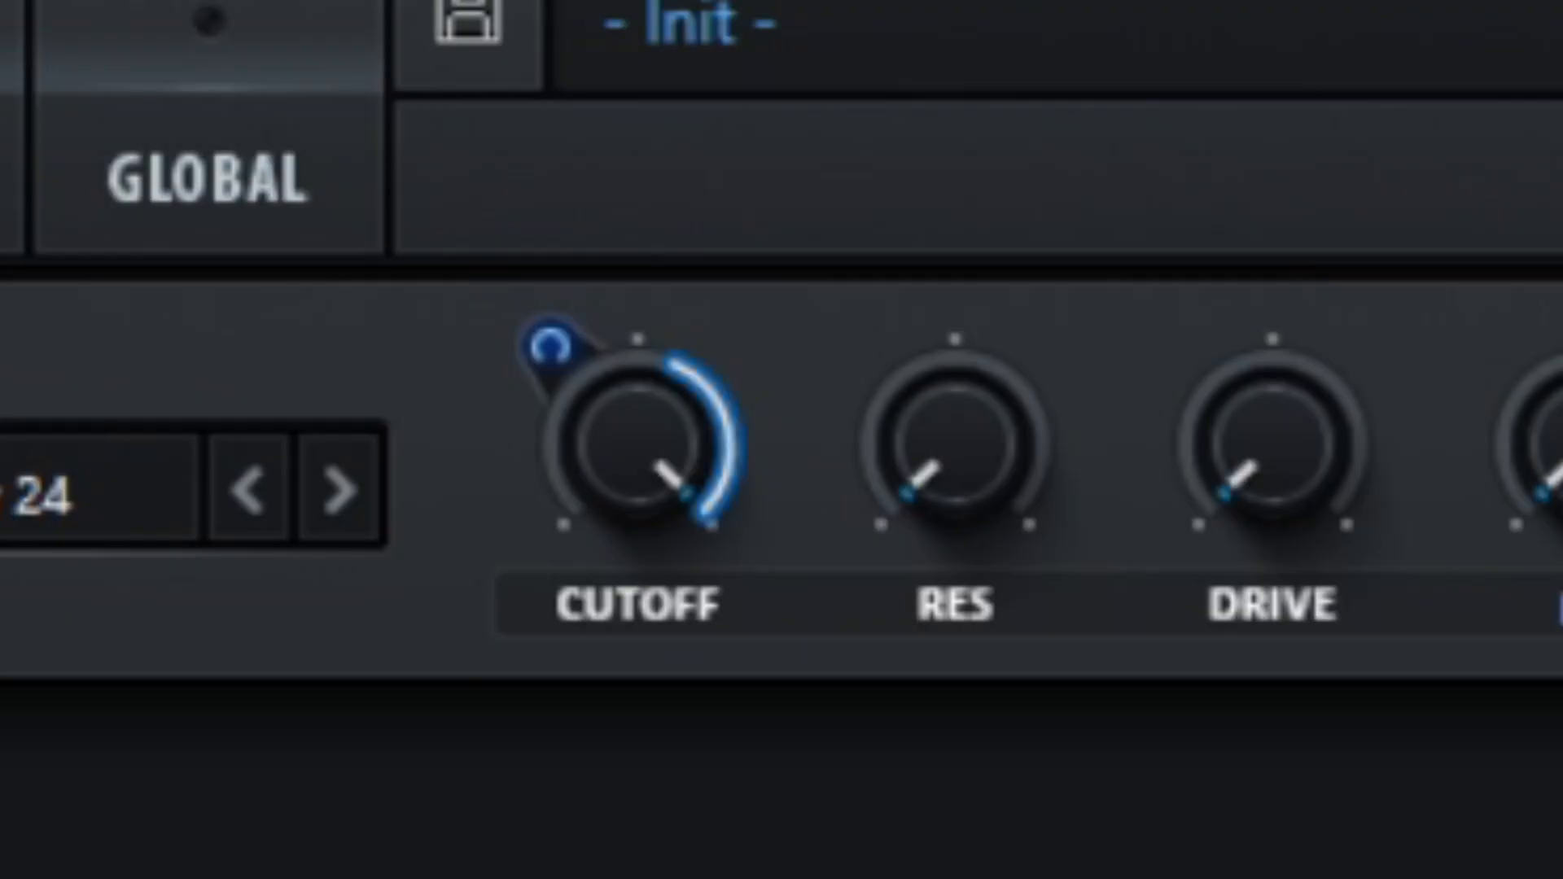
Reduce LFO 1's modulation depth on the effect filter's cutoff to a narrow range and raise the resonance slightly.
{"action": "left_click", "coordinate": [689, 434]}
{"action": "left_click", "coordinate": [959, 470]}
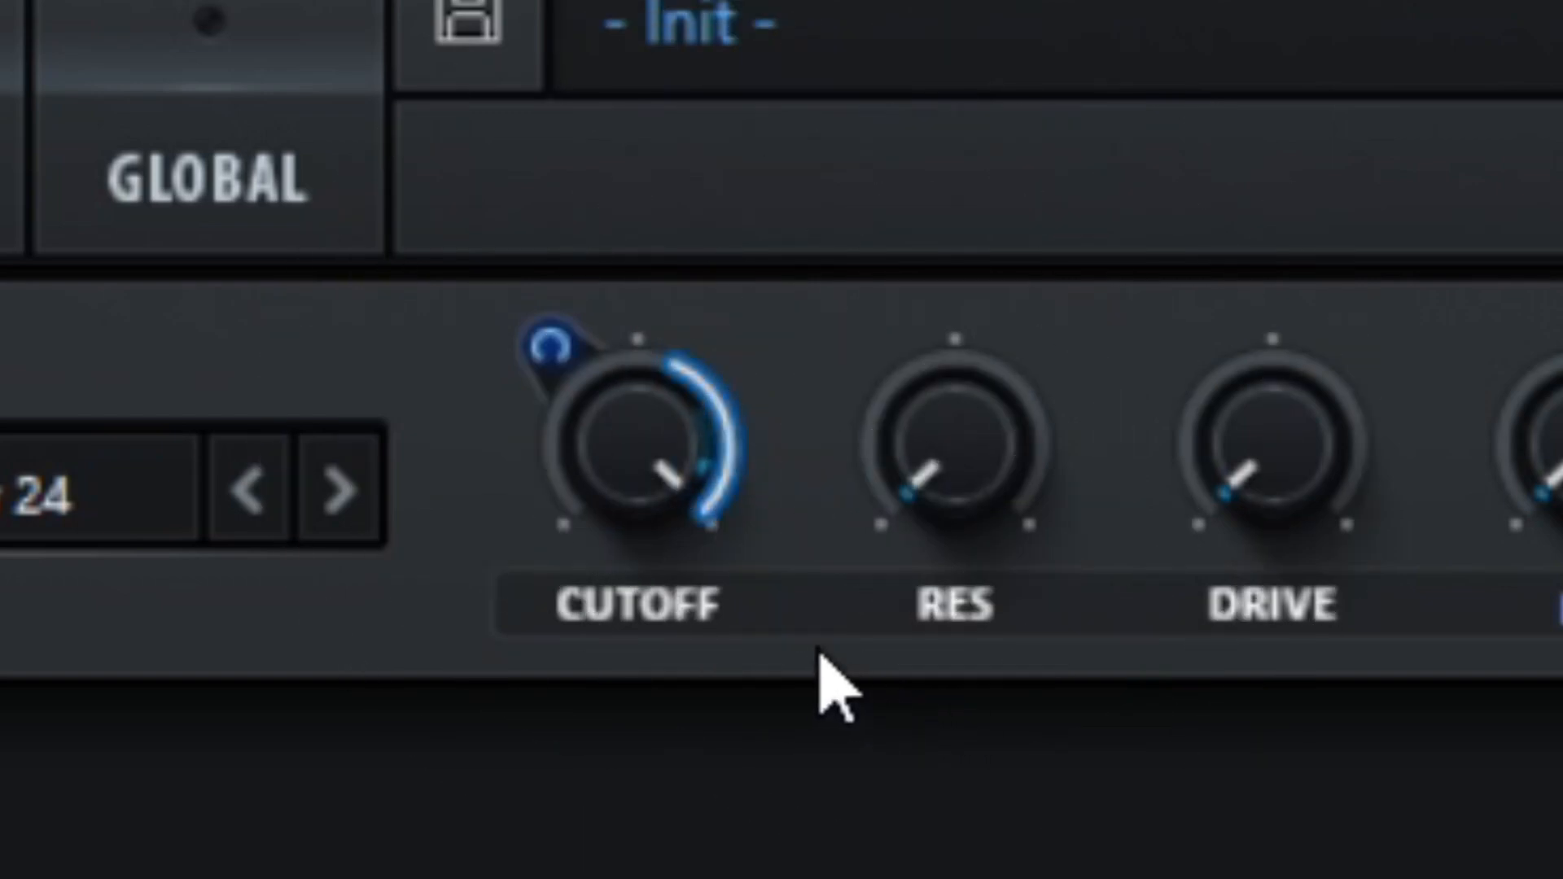
{"action": "left_click_drag", "start_coordinate": [607, 440], "coordinate": [628, 276]}
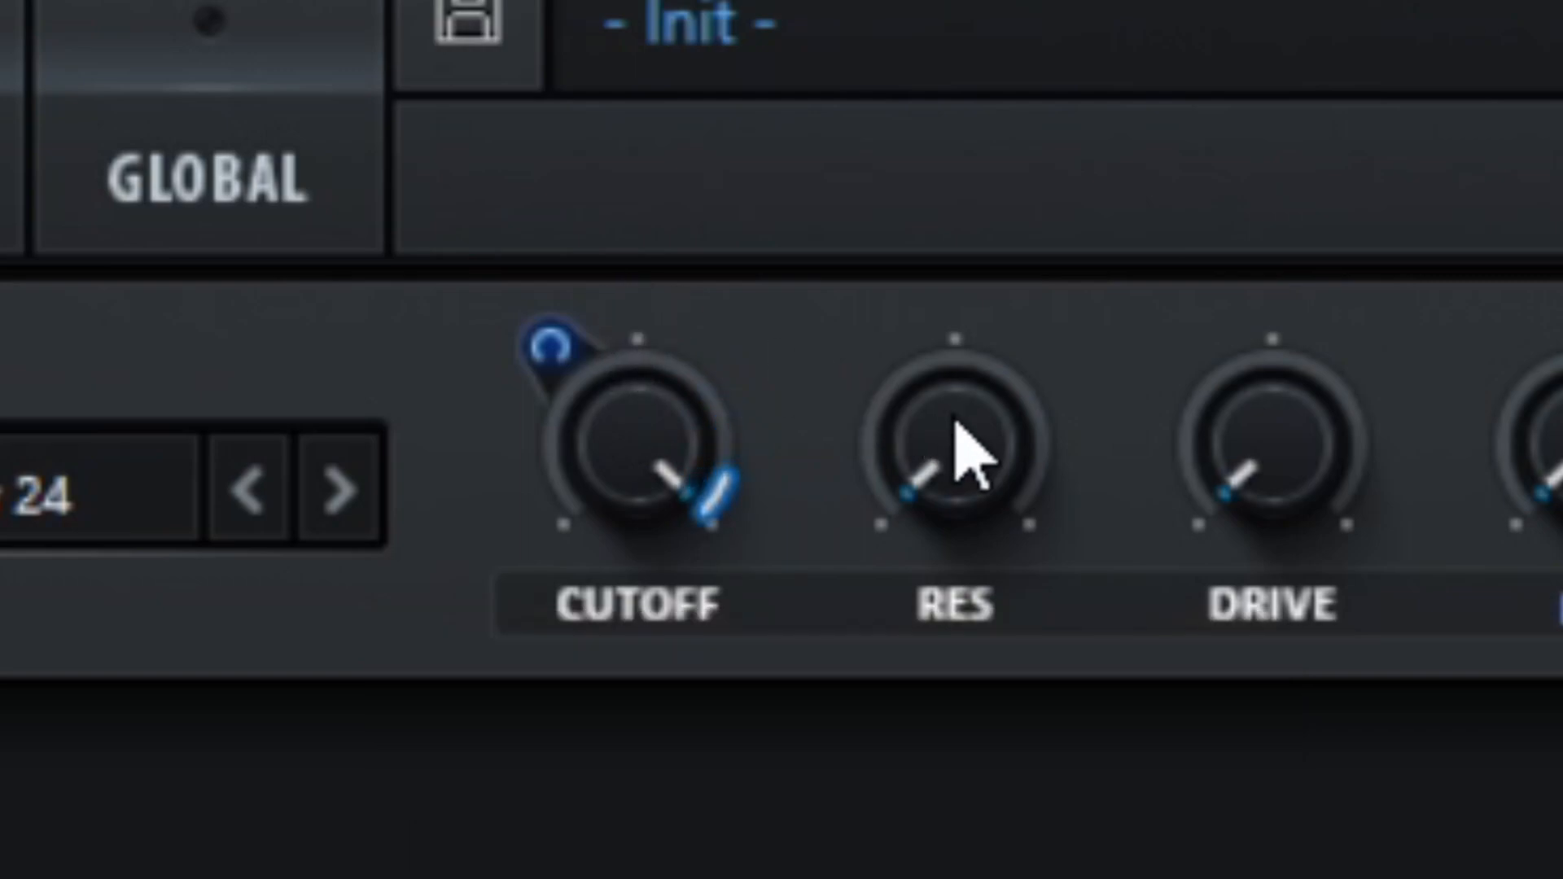
{"action": "scroll", "coordinate": [1020, 485], "scroll_direction": "up", "scroll_amount": 1}
{"action": "scroll", "coordinate": [984, 454], "scroll_direction": "up", "scroll_amount": 1}
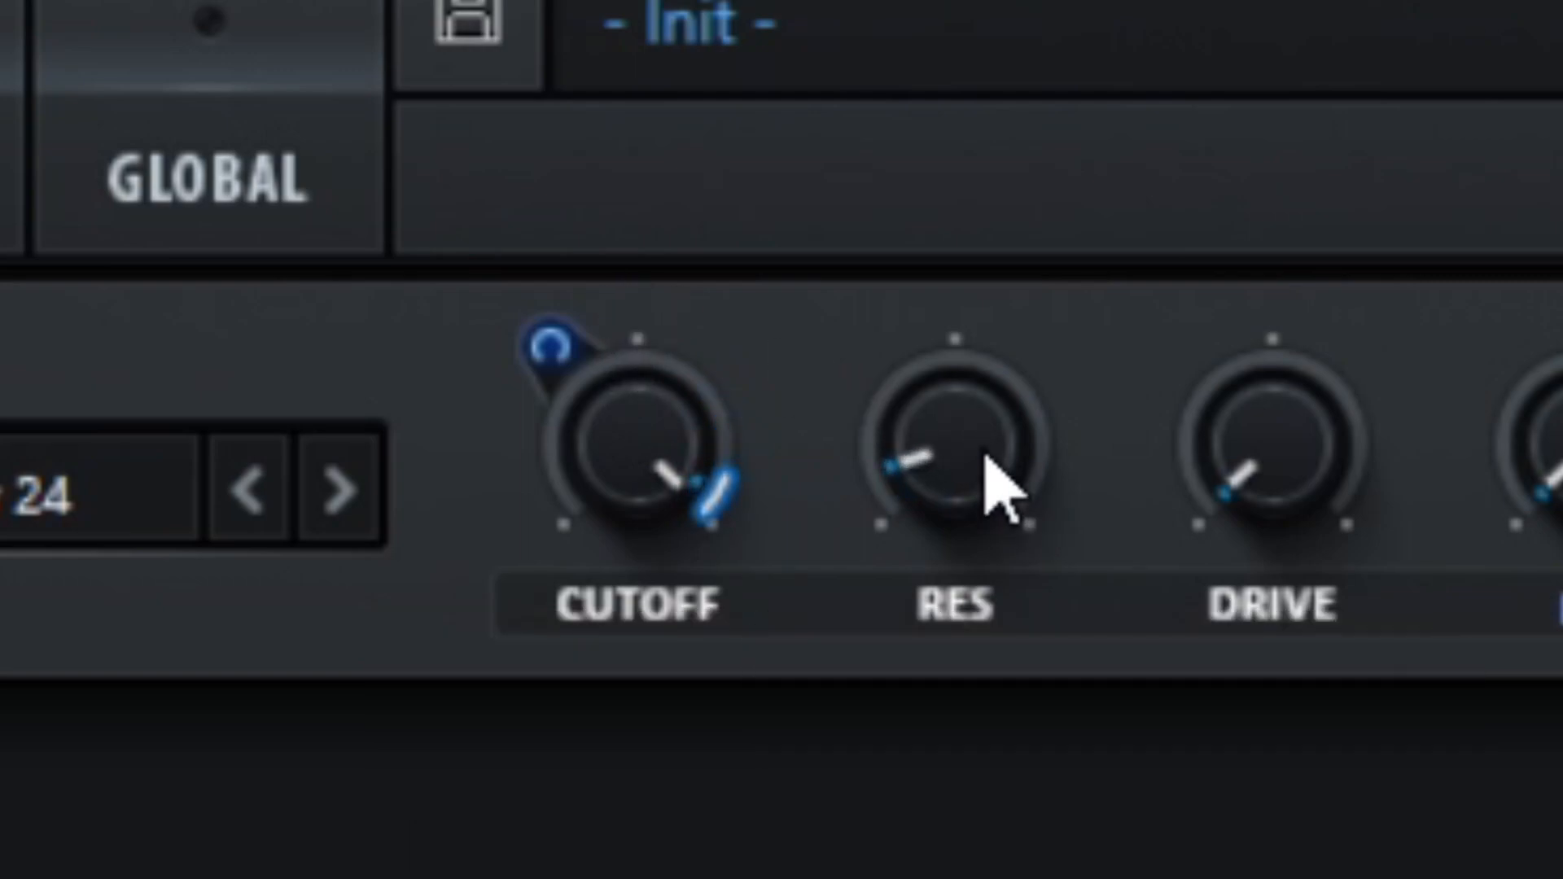
{"action": "scroll", "coordinate": [987, 459], "scroll_direction": "up", "scroll_amount": 3}
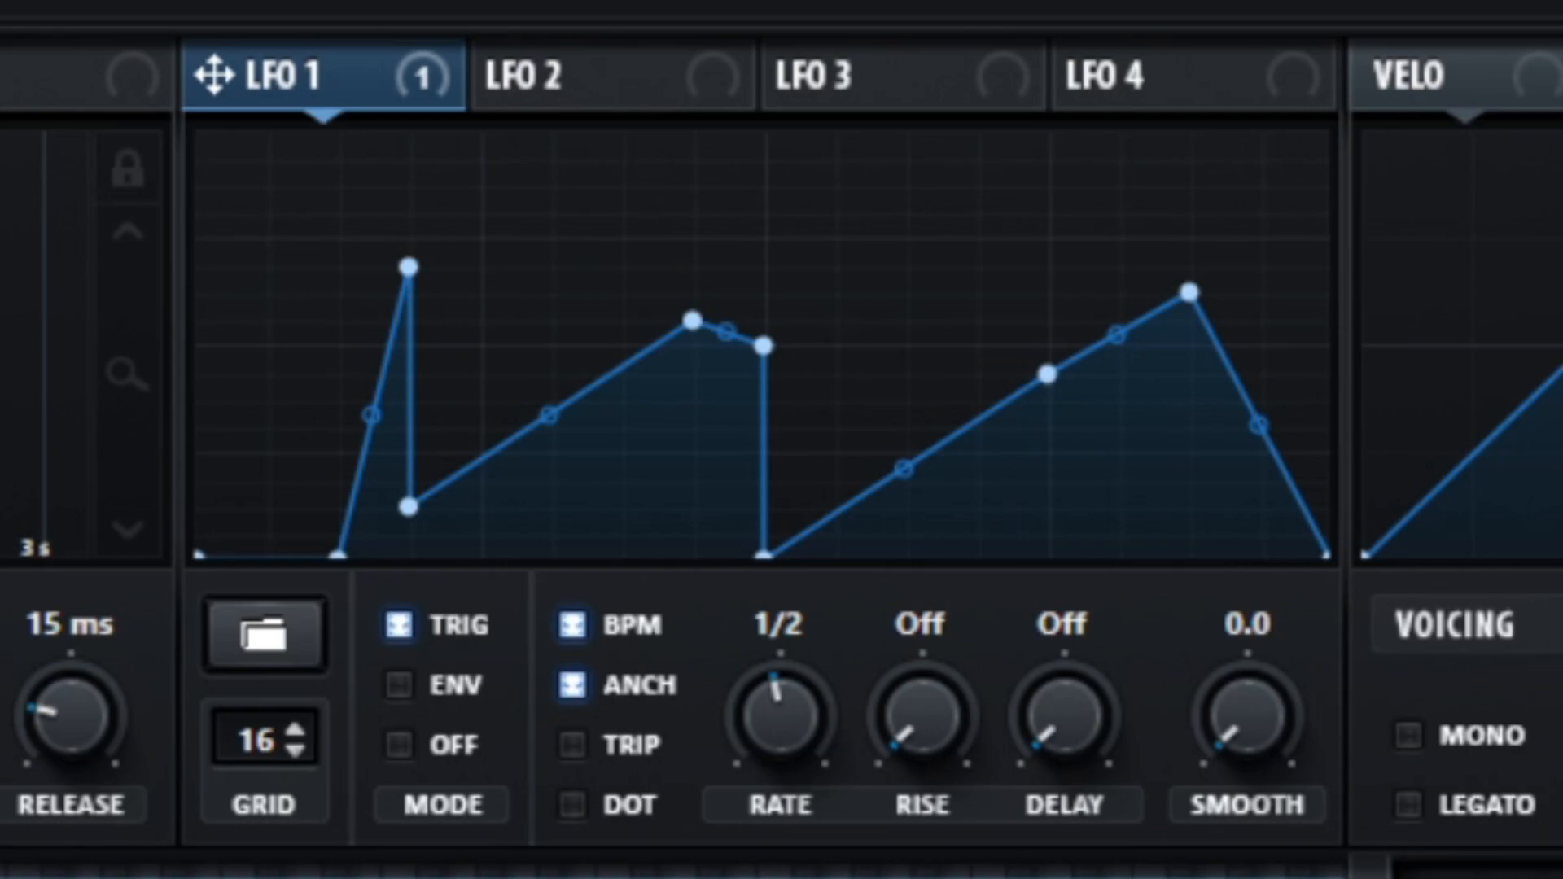
Set LFO 1's smoothing to 38.0.
{"action": "left_click", "coordinate": [1245, 738]}
{"action": "left_click_drag", "start_coordinate": [1253, 737], "coordinate": [1190, 764]}
{"action": "scroll", "coordinate": [1257, 712], "scroll_direction": "up", "scroll_amount": 16}
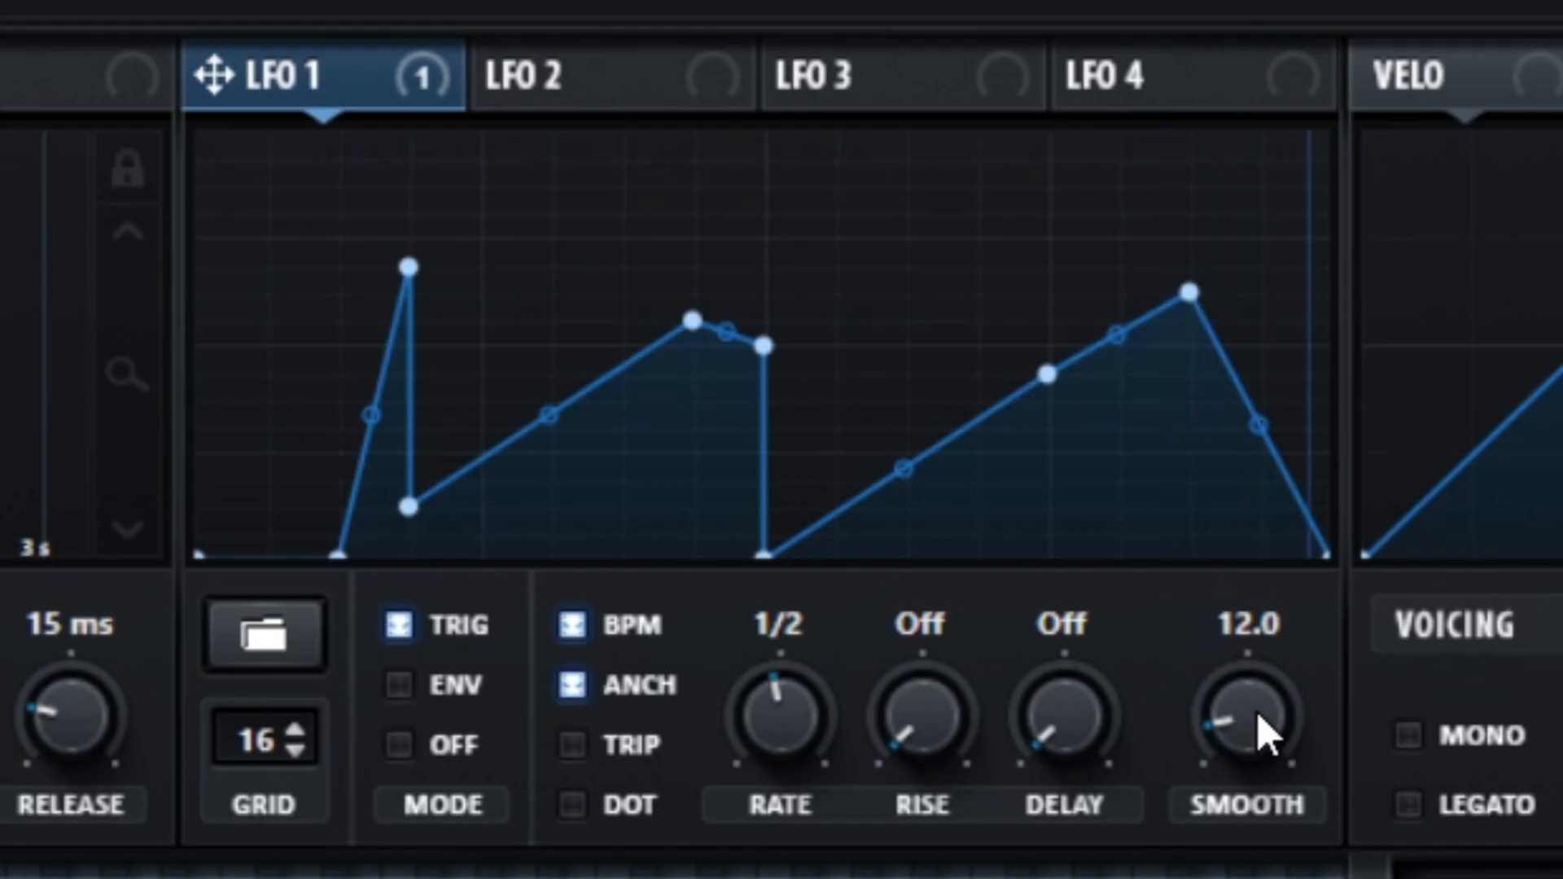
{"action": "scroll", "coordinate": [1257, 711], "scroll_direction": "up", "scroll_amount": 4}
{"action": "scroll", "coordinate": [1257, 711], "scroll_direction": "down", "scroll_amount": 1}
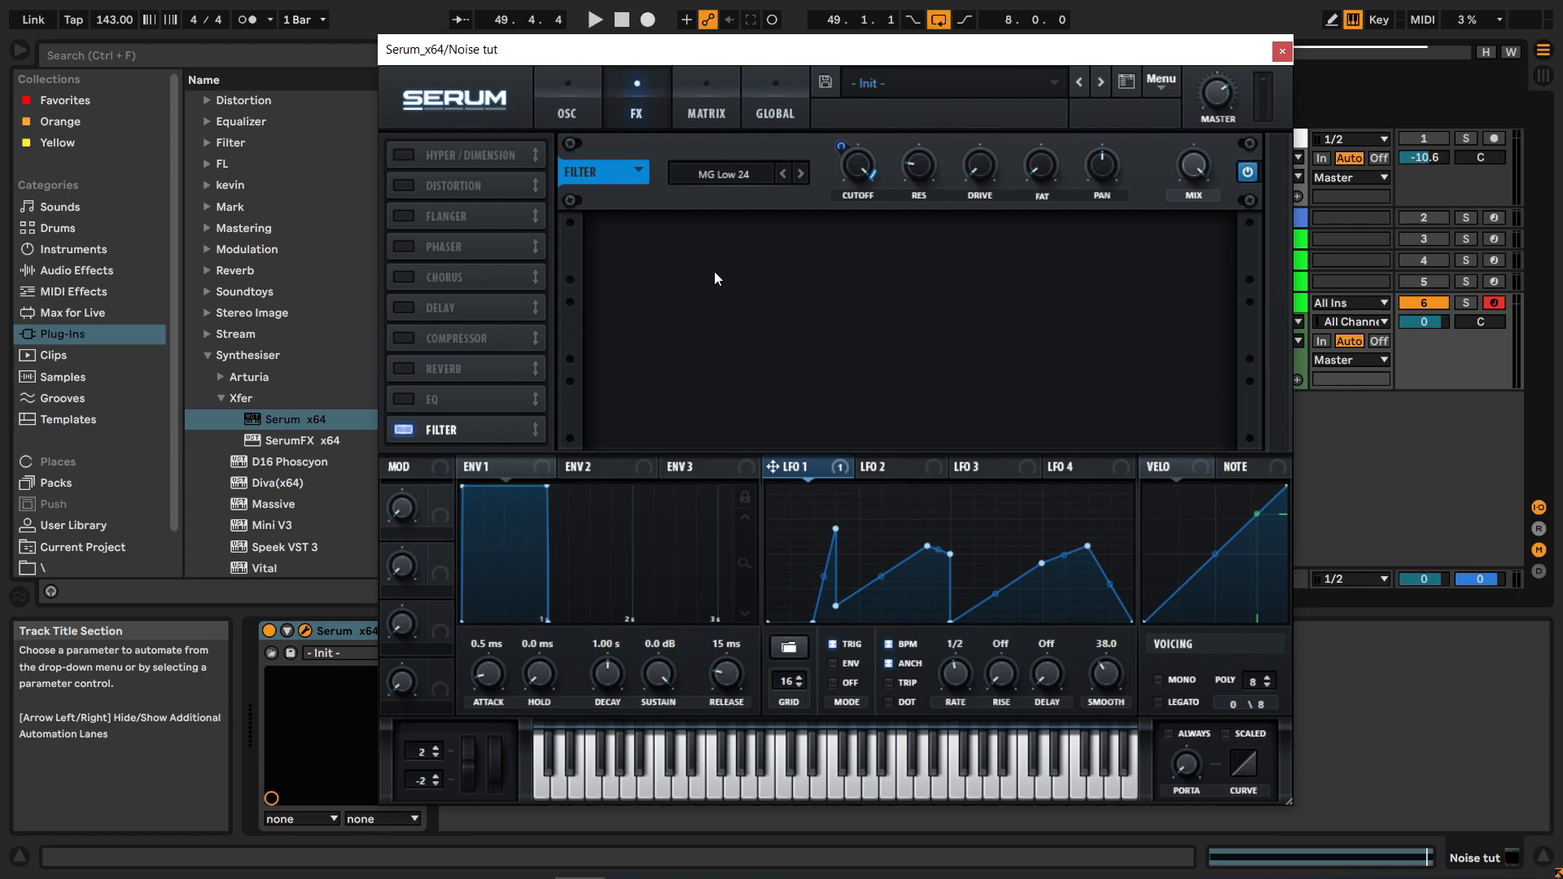
Enable the main oscillator filter for the noise source only and set its type to Scream BP.
{"action": "left_click", "coordinate": [589, 111]}
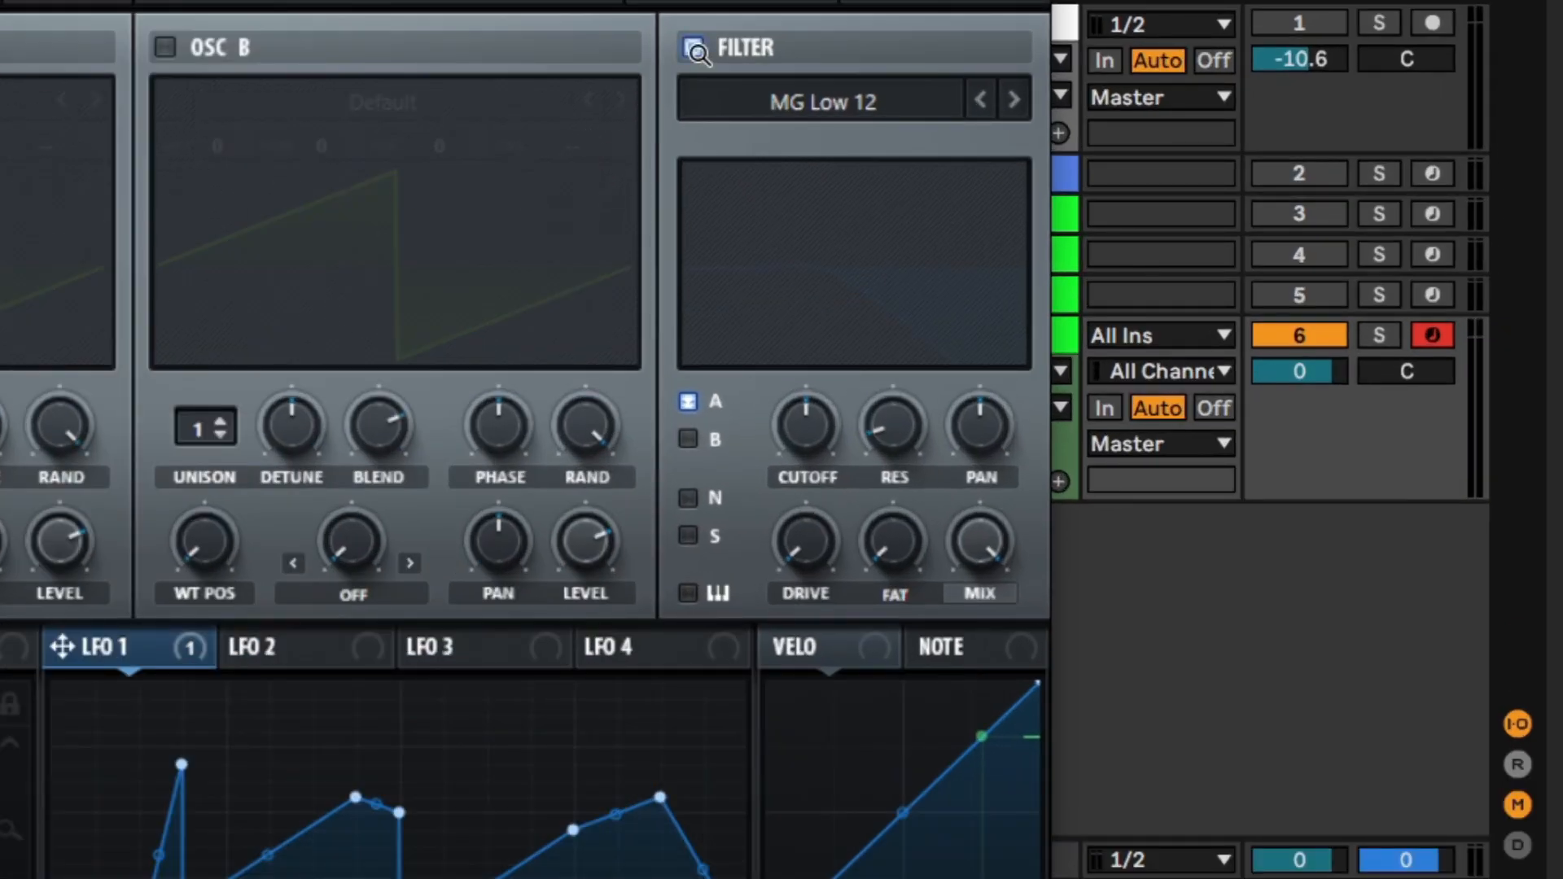
{"action": "left_click", "coordinate": [688, 496]}
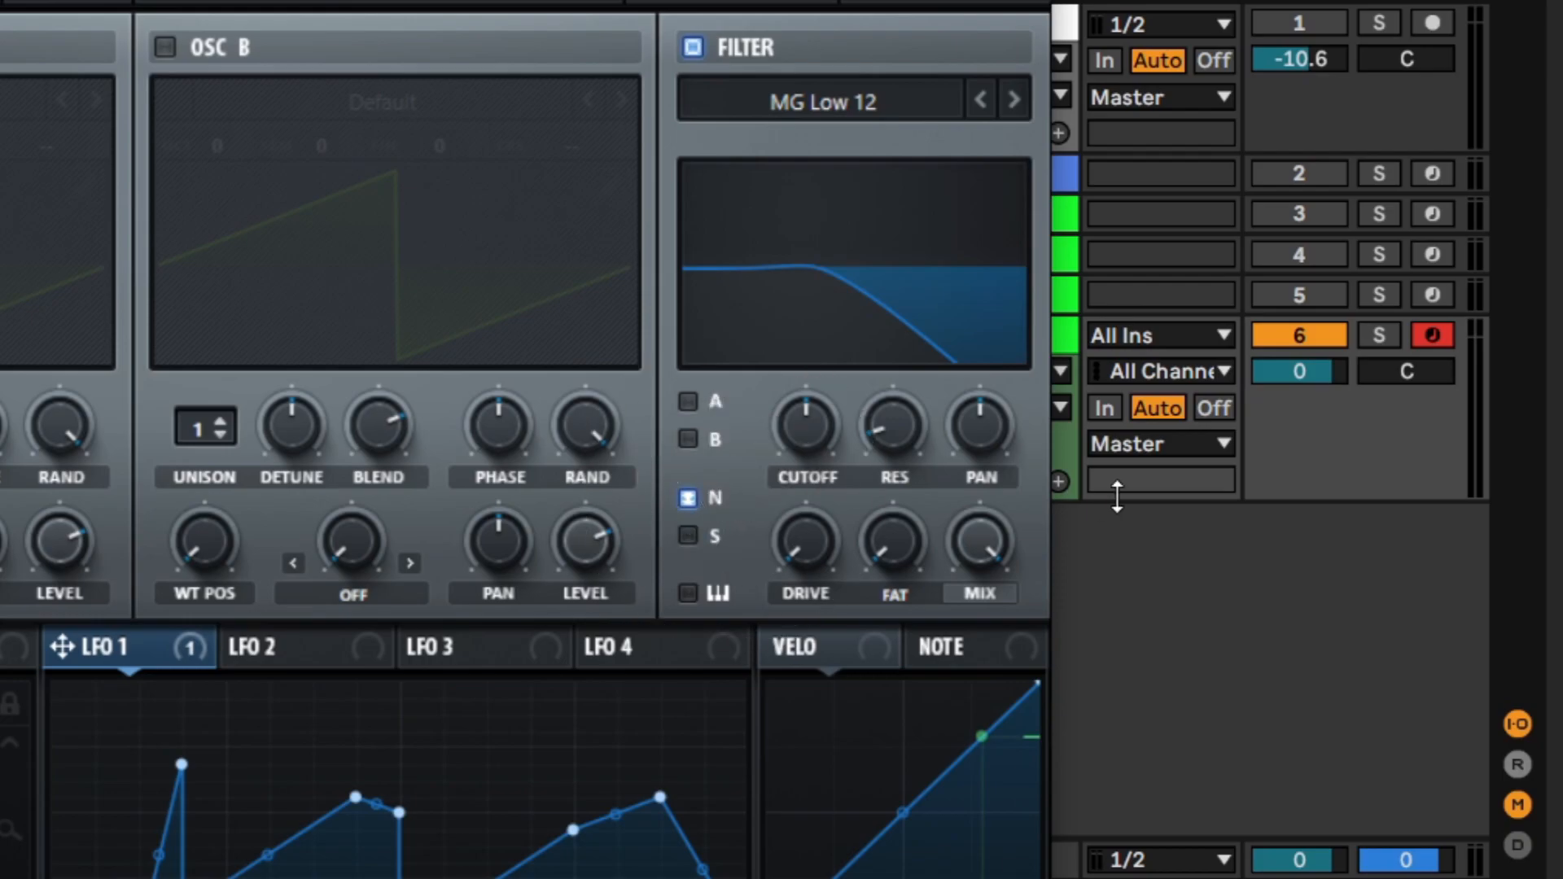
{"action": "left_click", "coordinate": [788, 103]}
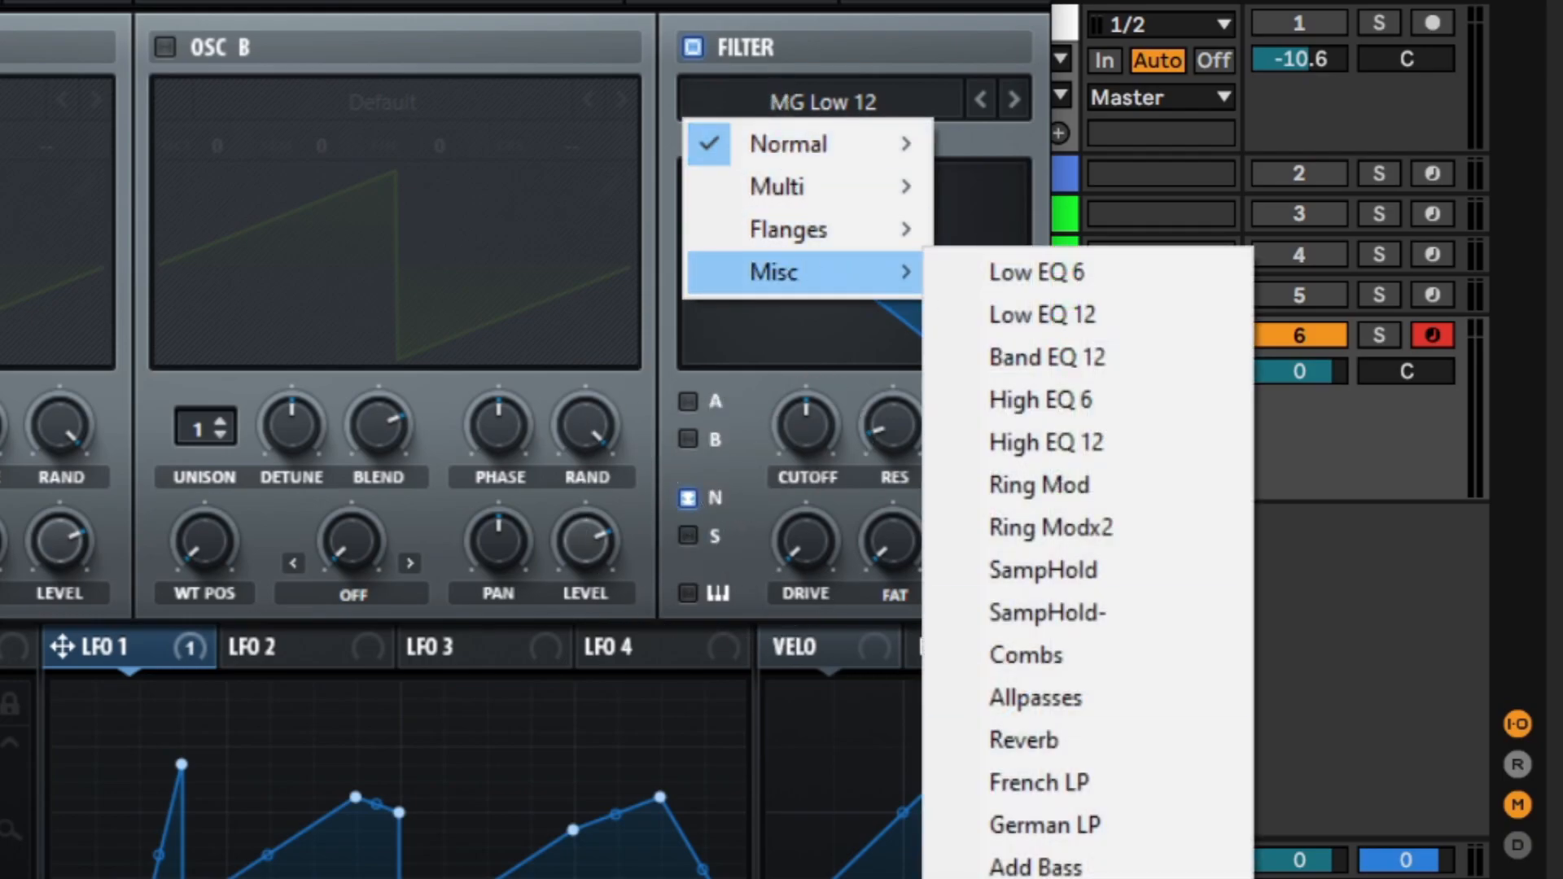
{"action": "left_click", "coordinate": [1035, 878]}
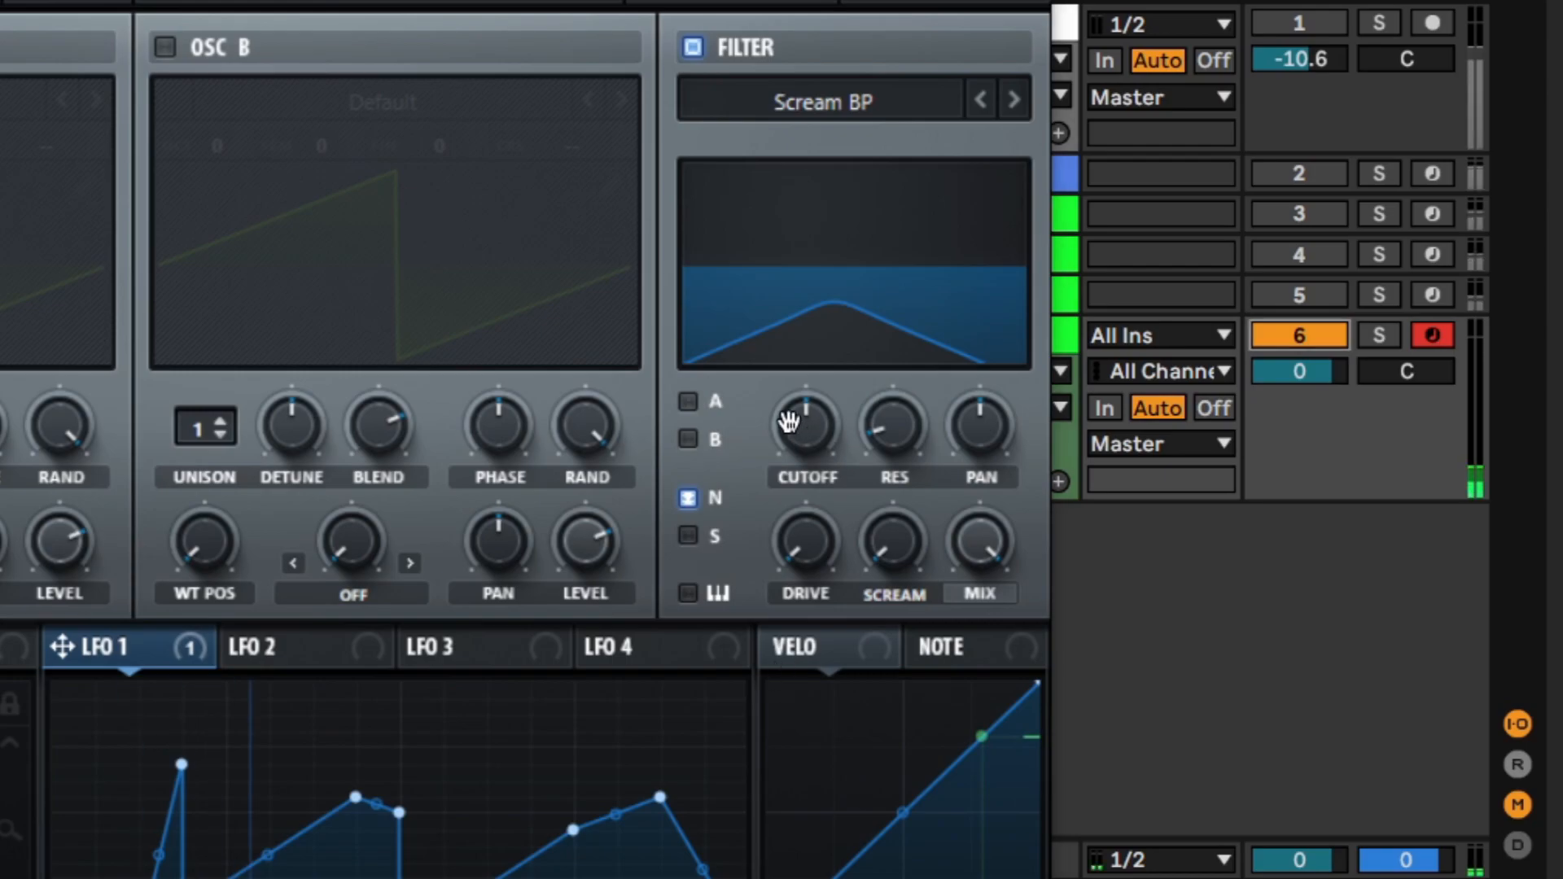
Raise the Scream BP filter's cutoff and assign LFO 1 to modulate it.
{"action": "left_click_drag", "start_coordinate": [801, 424], "coordinate": [872, 116]}
{"action": "left_click_drag", "start_coordinate": [95, 647], "coordinate": [760, 473]}
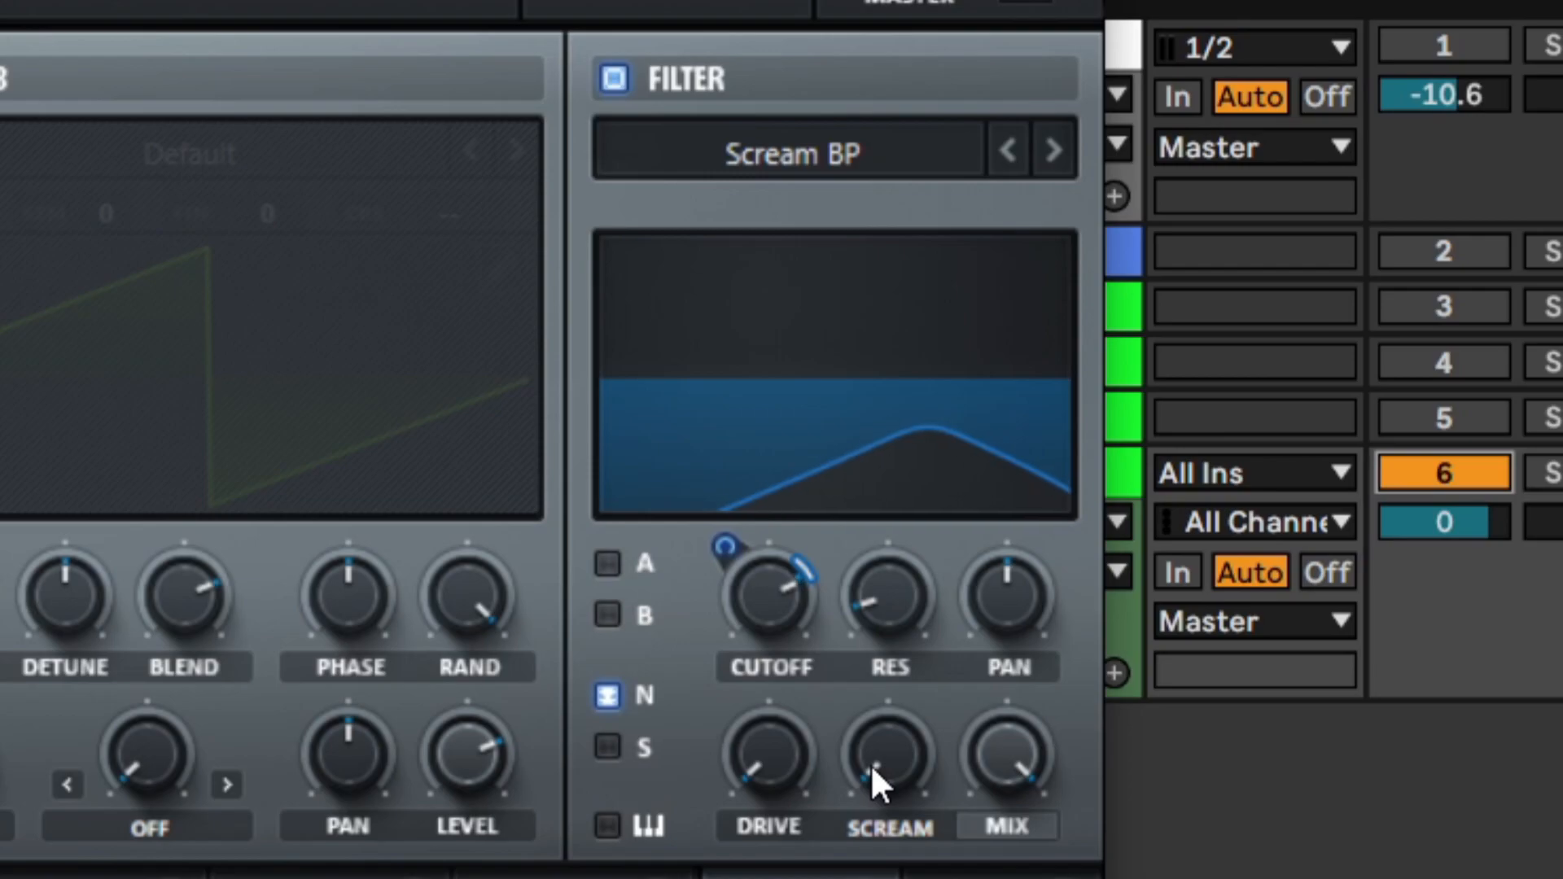
Set the Scream BP filter's resonance to 38% and adjust its drive and scream amounts.
{"action": "left_click_drag", "start_coordinate": [879, 632], "coordinate": [1001, 160]}
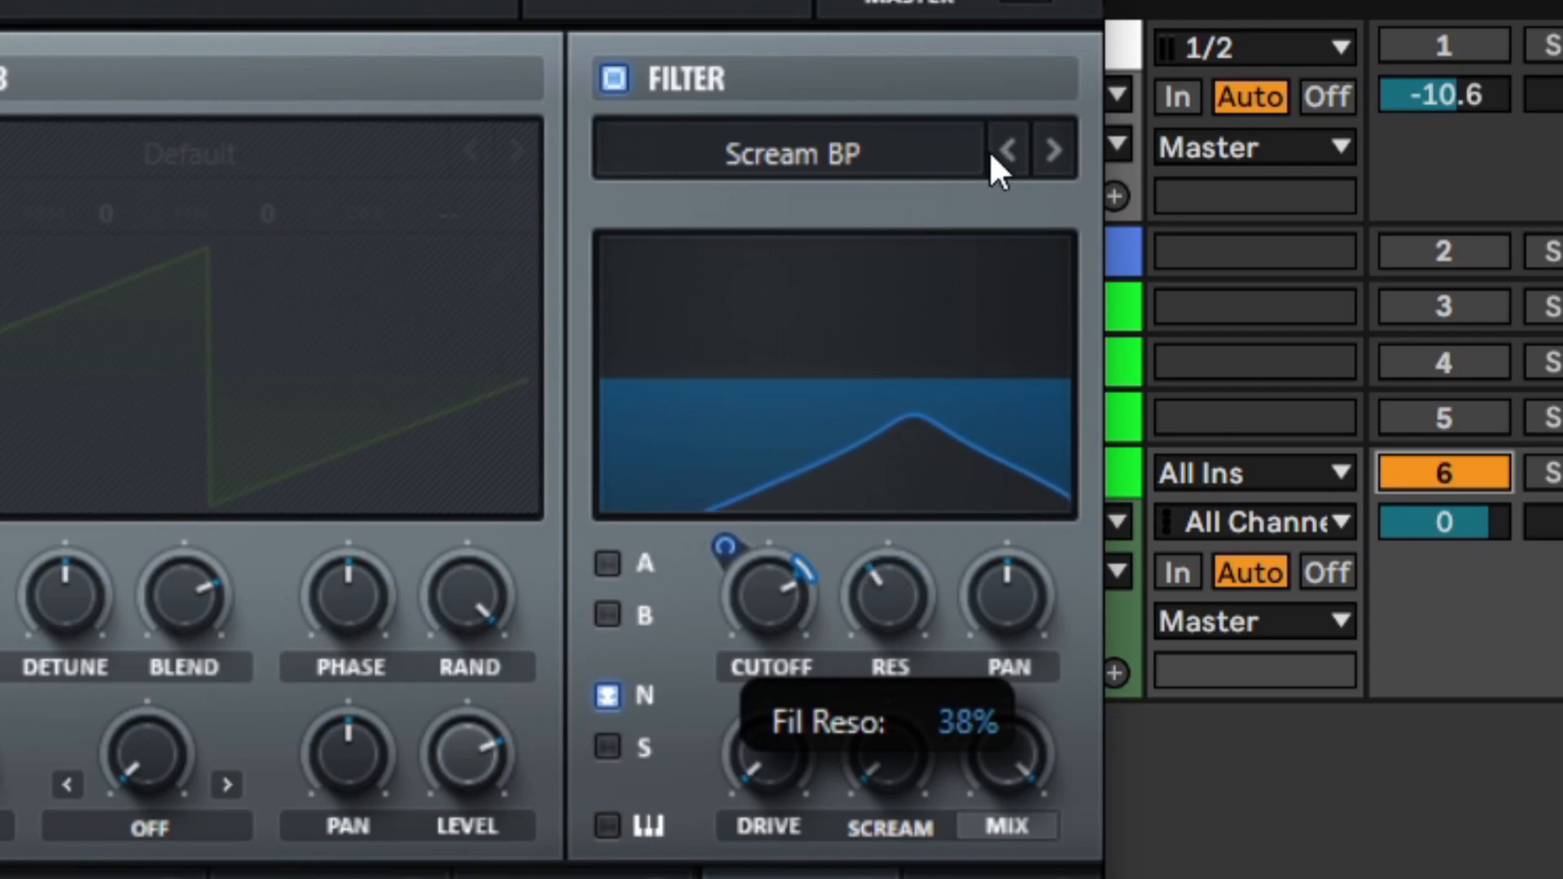
{"action": "left_click_drag", "start_coordinate": [795, 722], "coordinate": [798, 403]}
{"action": "left_click_drag", "start_coordinate": [875, 774], "coordinate": [816, 436]}
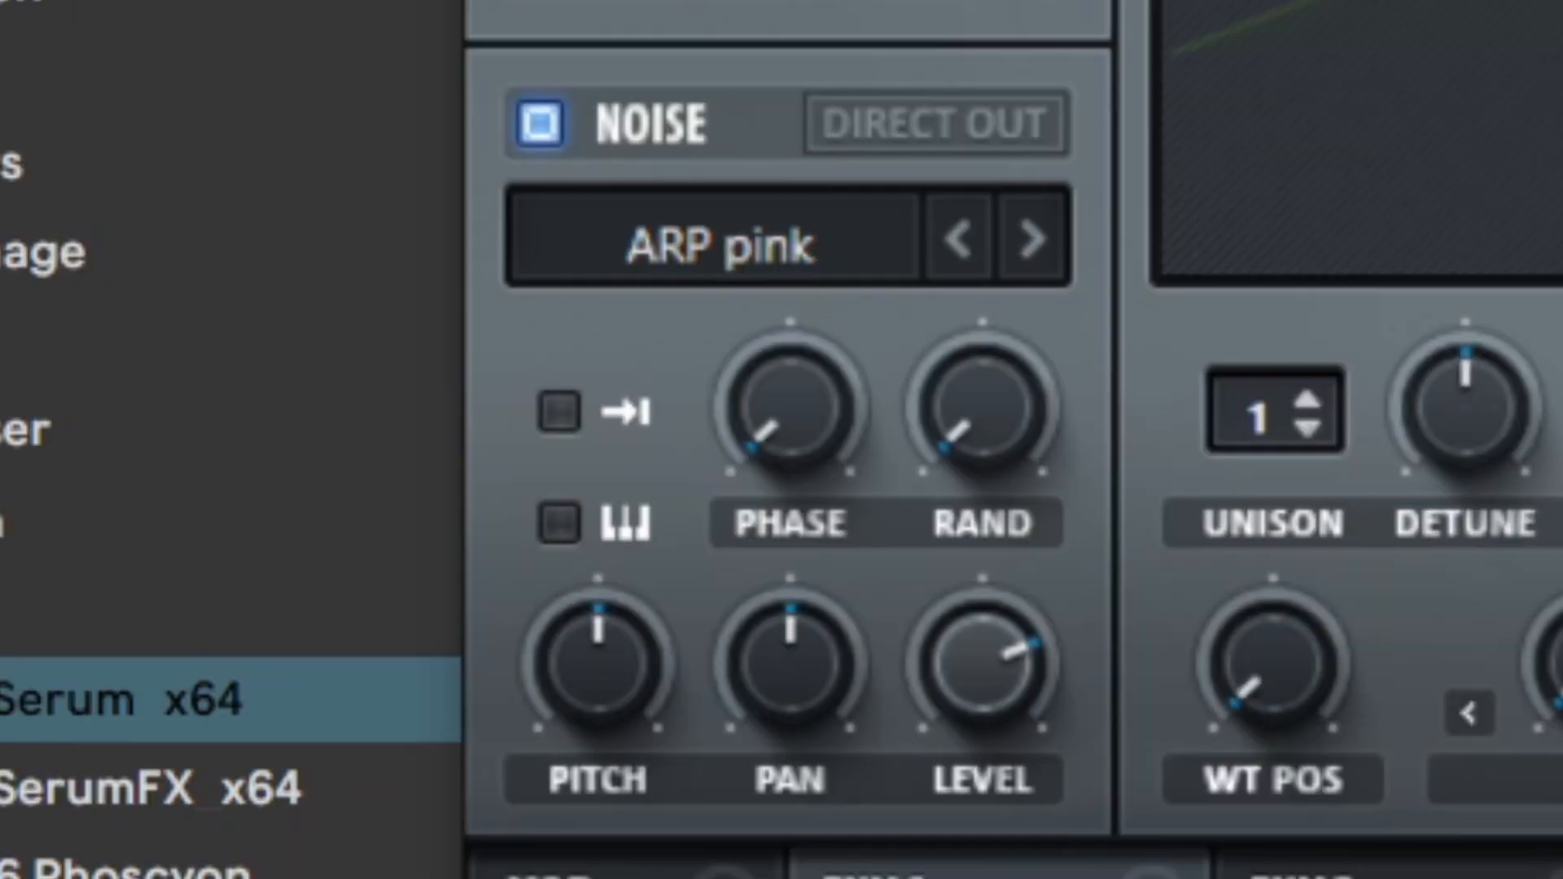
Change the noise oscillator's sample to BrightWhite.
{"action": "left_click", "coordinate": [889, 425]}
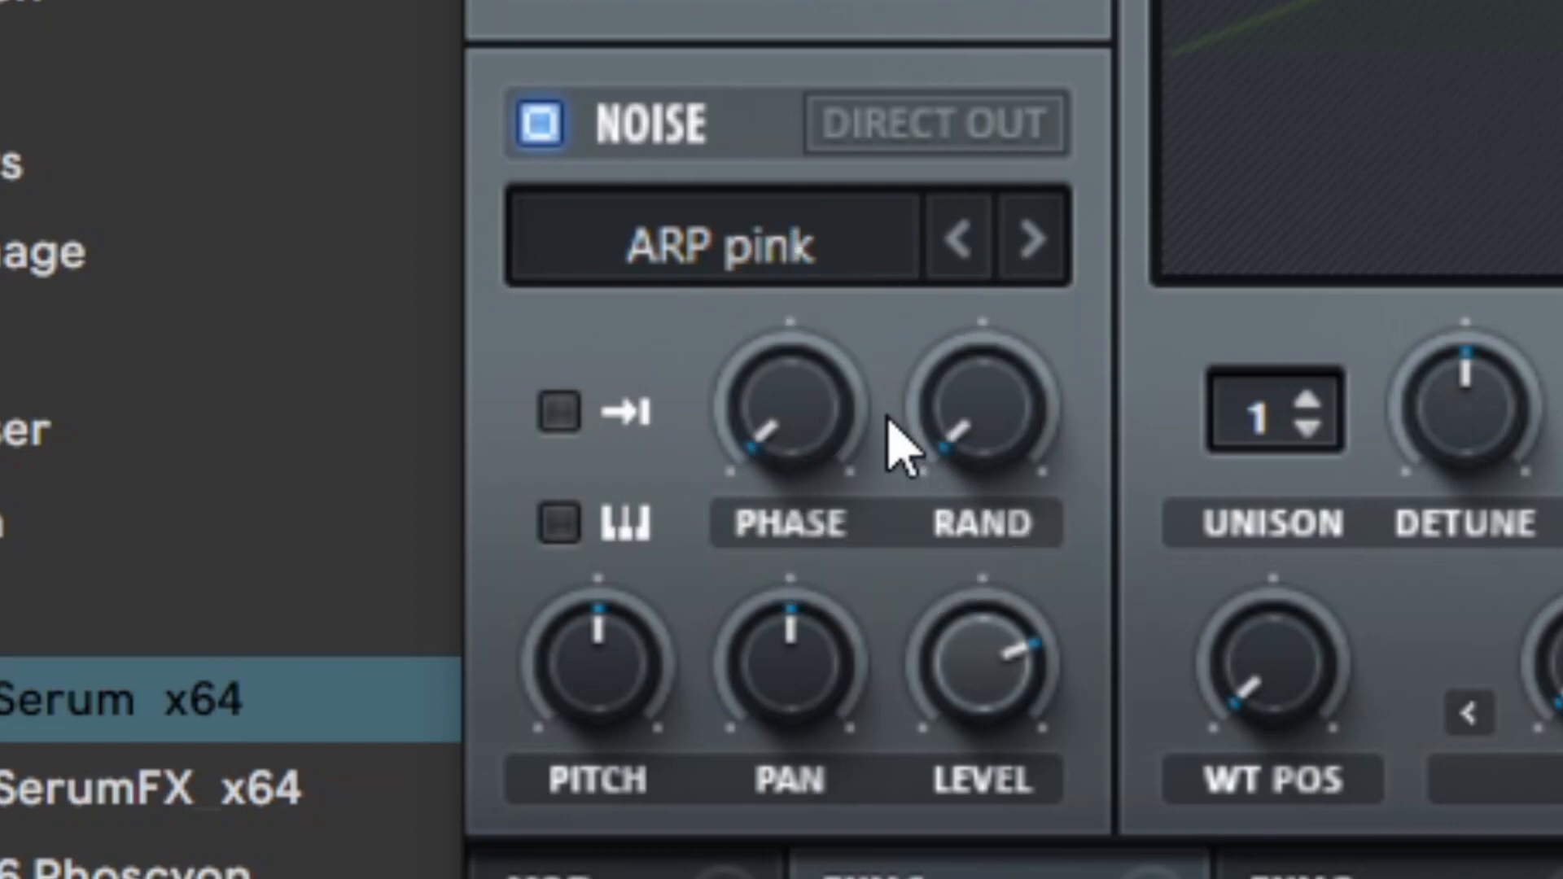
{"action": "left_click", "coordinate": [1044, 266]}
{"action": "left_click", "coordinate": [1047, 268]}
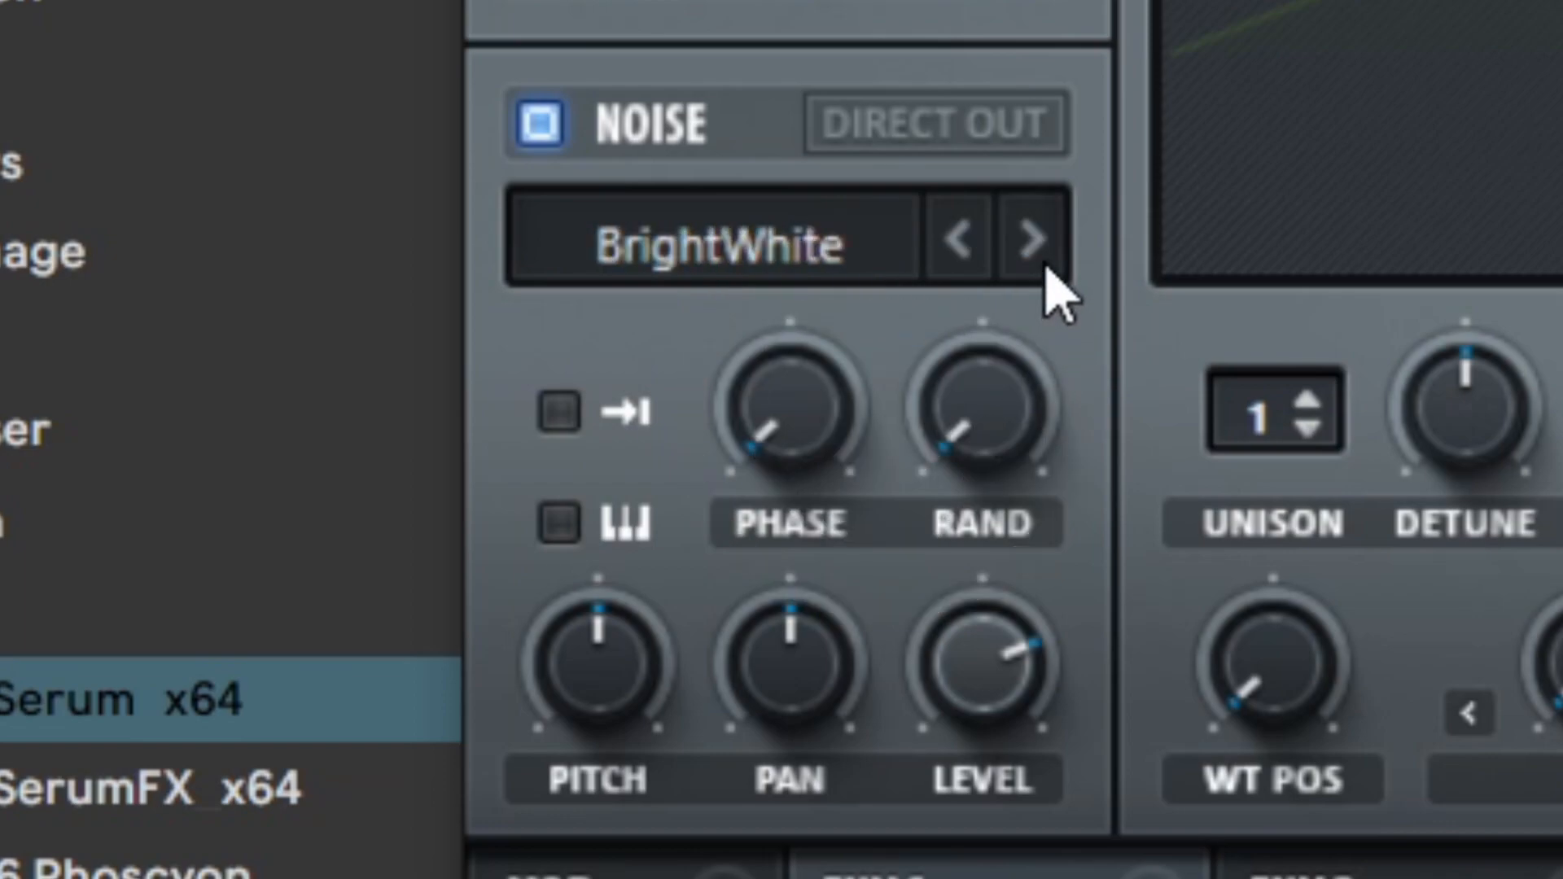
Try raising and lowering the noise oscillator's pitch while auditioning noise samples near BrightWhite, including J106 HP_Cho.
{"action": "left_click", "coordinate": [617, 607]}
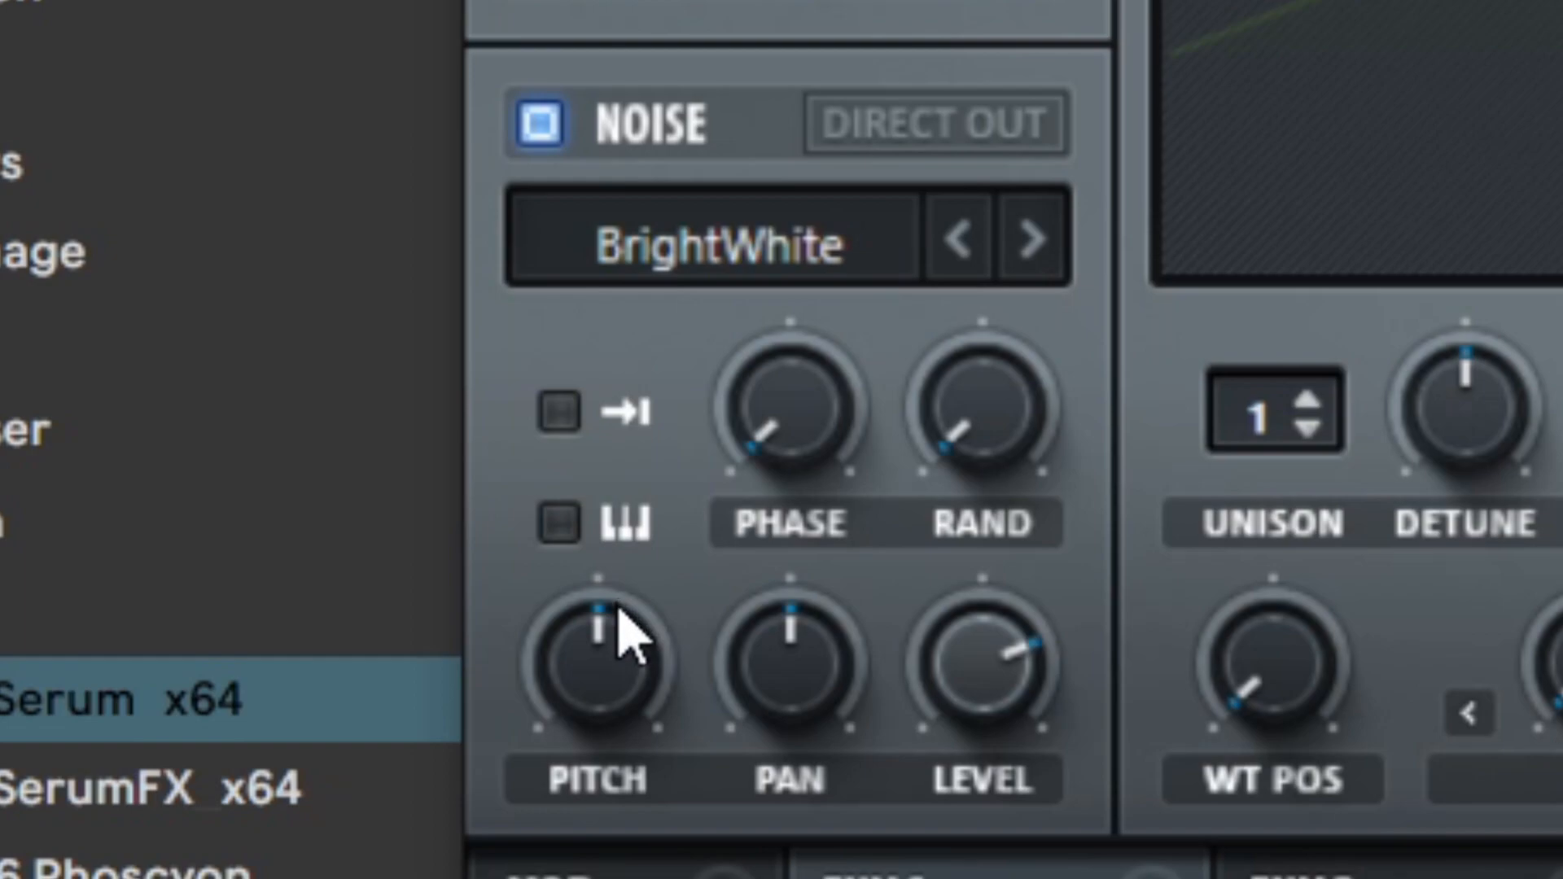
{"action": "left_click_drag", "start_coordinate": [639, 712], "coordinate": [663, 481]}
{"action": "left_click", "coordinate": [963, 250]}
{"action": "left_click", "coordinate": [1032, 244]}
{"action": "left_click", "coordinate": [1033, 245]}
{"action": "left_click_drag", "start_coordinate": [614, 700], "coordinate": [614, 875]}
{"action": "left_click", "coordinate": [1032, 241]}
{"action": "left_click", "coordinate": [1042, 244]}
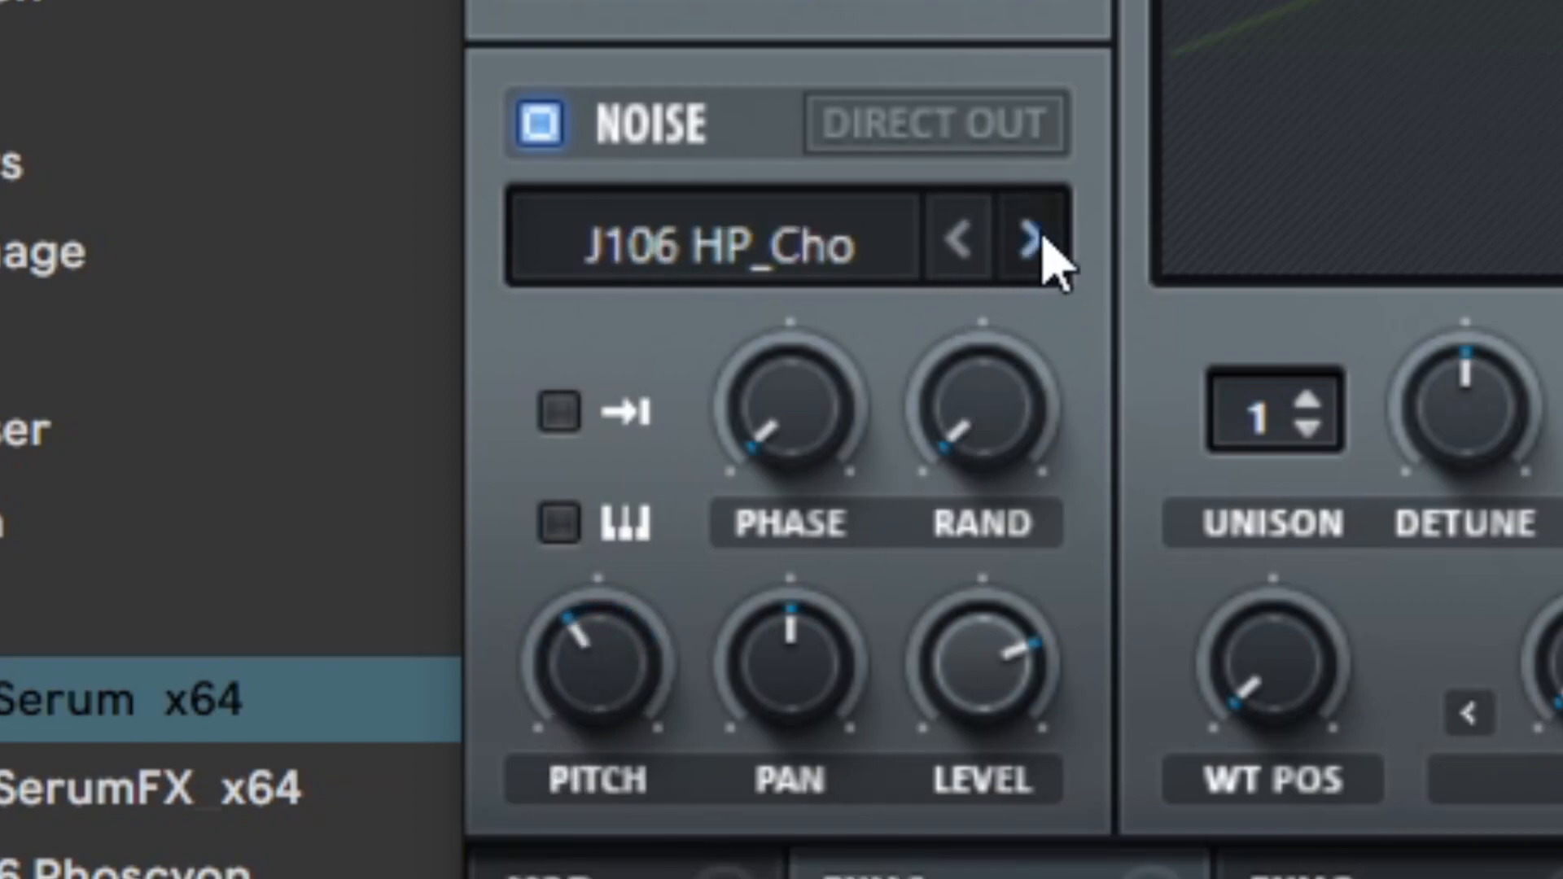
Step the noise oscillator back three samples and reset its pitch.
{"action": "left_click", "coordinate": [978, 248]}
{"action": "left_click", "coordinate": [977, 249]}
{"action": "left_click", "coordinate": [977, 246]}
{"action": "right_click", "coordinate": [590, 663]}
{"action": "left_click", "coordinate": [724, 876]}
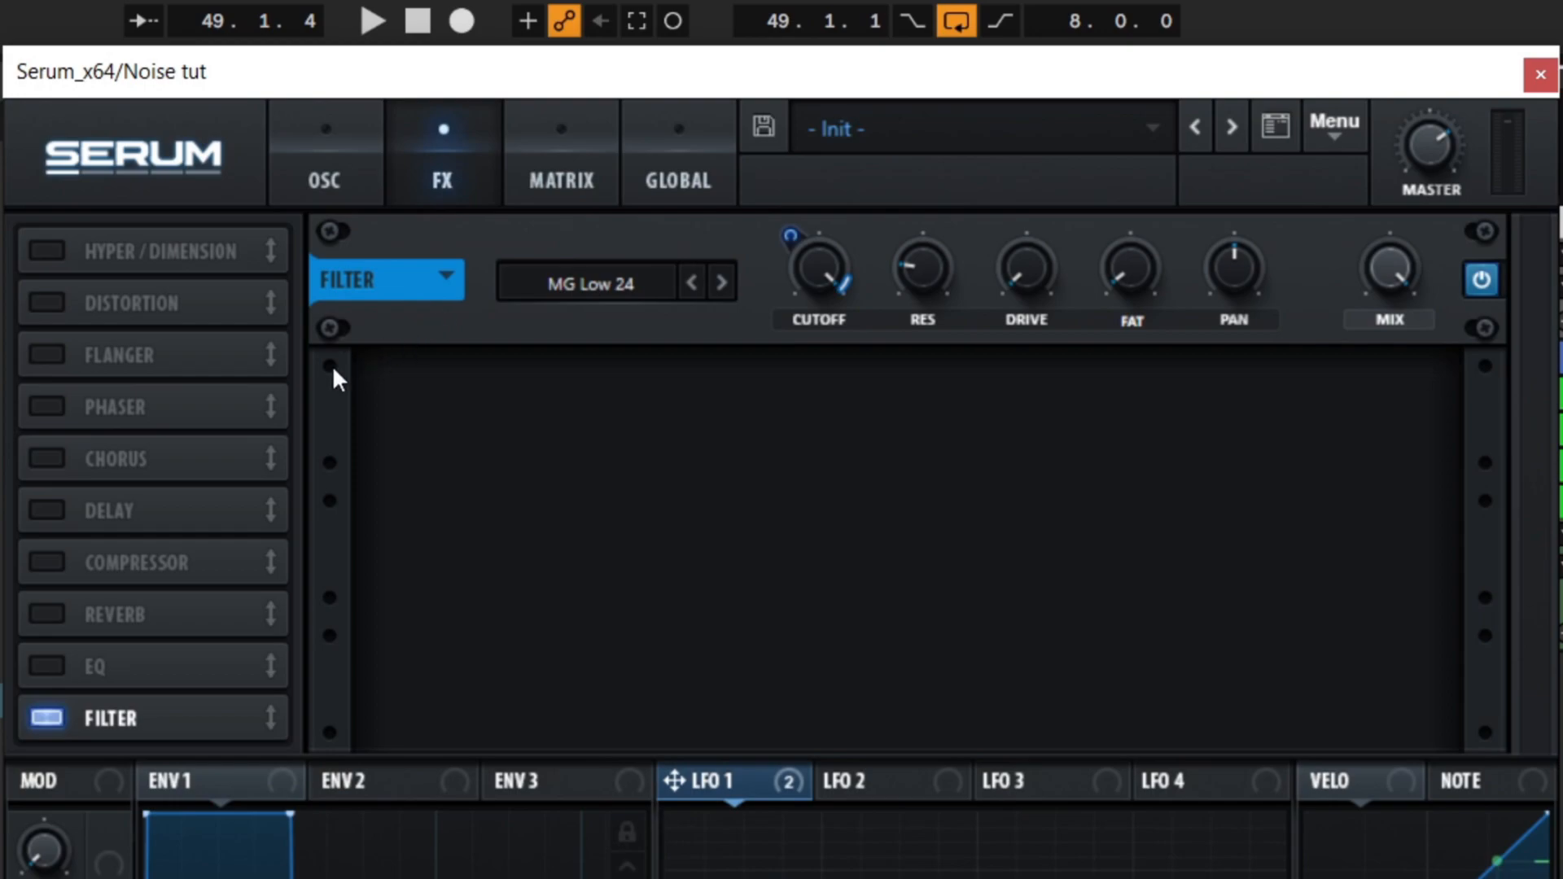
Enable the Chorus effect ahead of the MG Low 24 filter and raise its mix slightly above half.
{"action": "left_click", "coordinate": [184, 445]}
{"action": "left_click", "coordinate": [42, 461]}
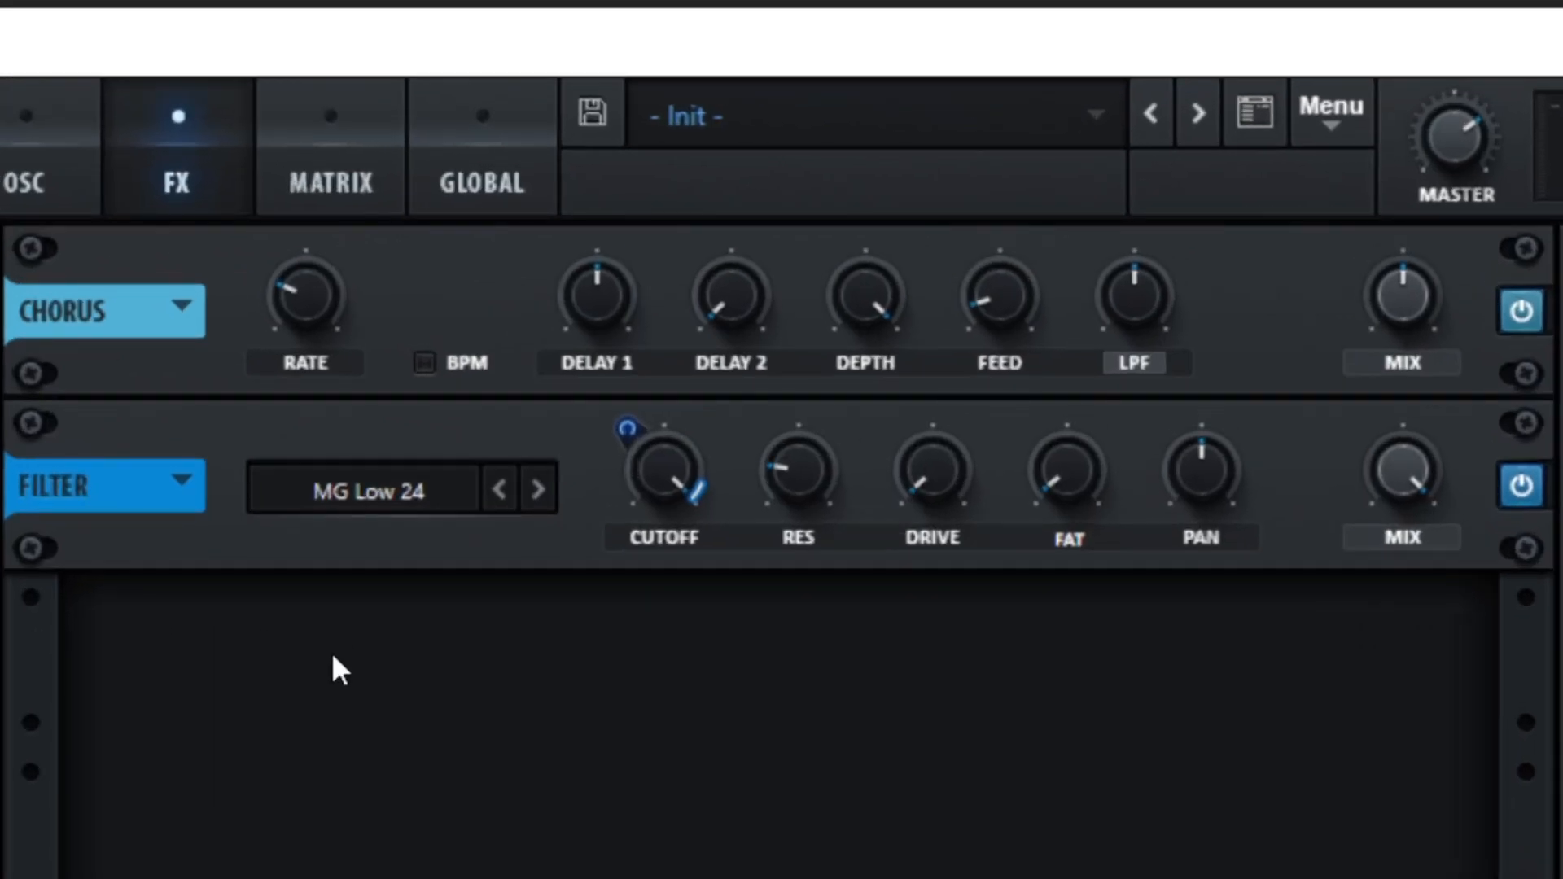
{"action": "left_click", "coordinate": [1386, 301]}
{"action": "left_click_drag", "start_coordinate": [1400, 286], "coordinate": [1407, 184]}
Raise the chorus rate to about the middle of its range and its feedback to about three quarters.
{"action": "left_click", "coordinate": [304, 316]}
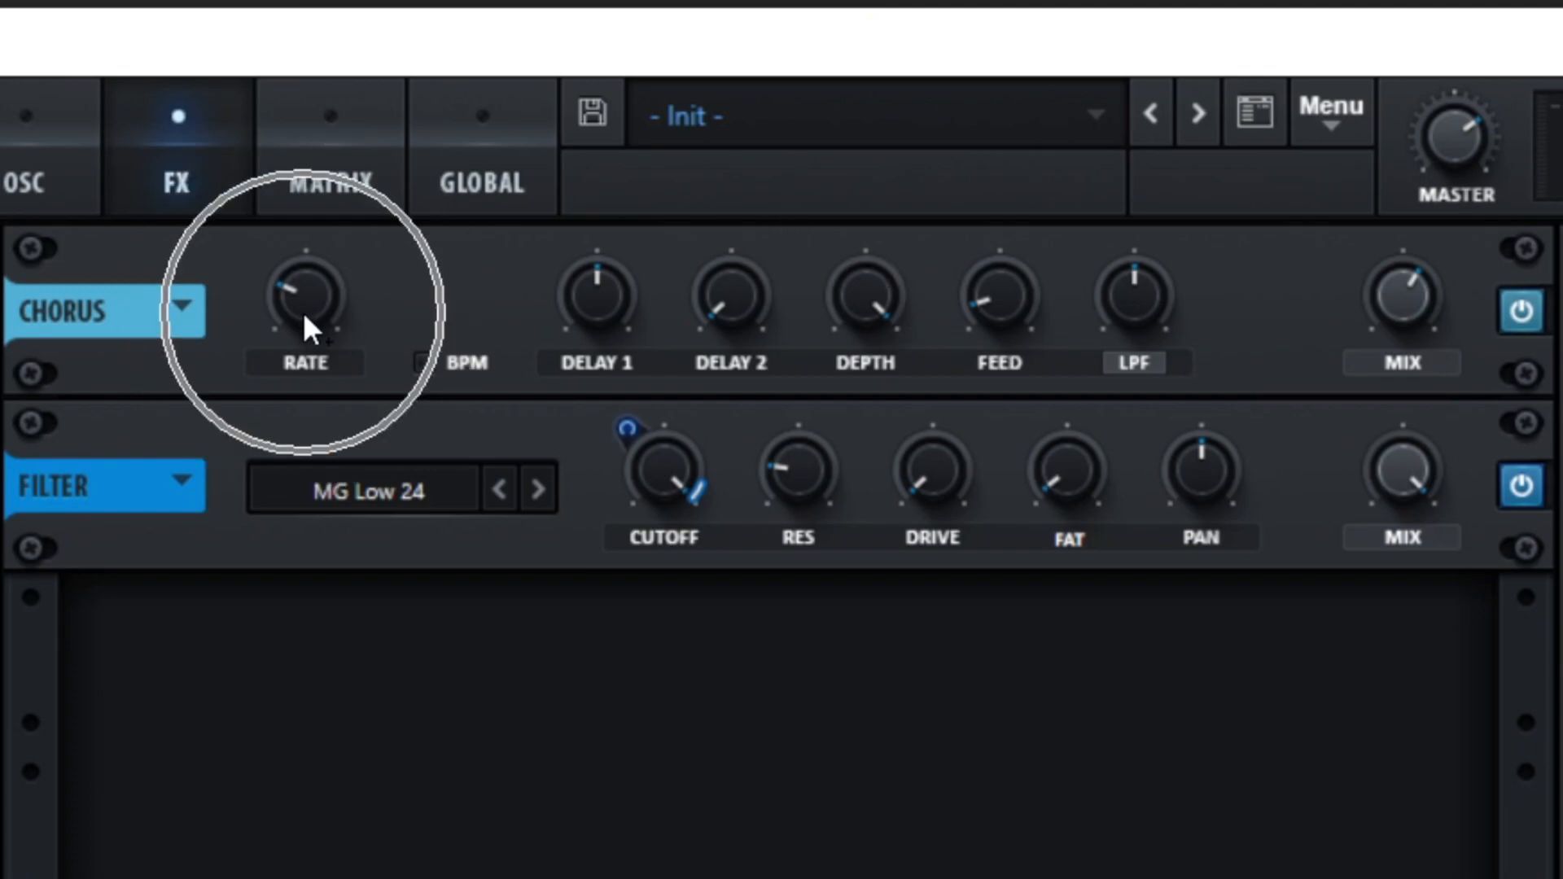
{"action": "left_click", "coordinate": [859, 313]}
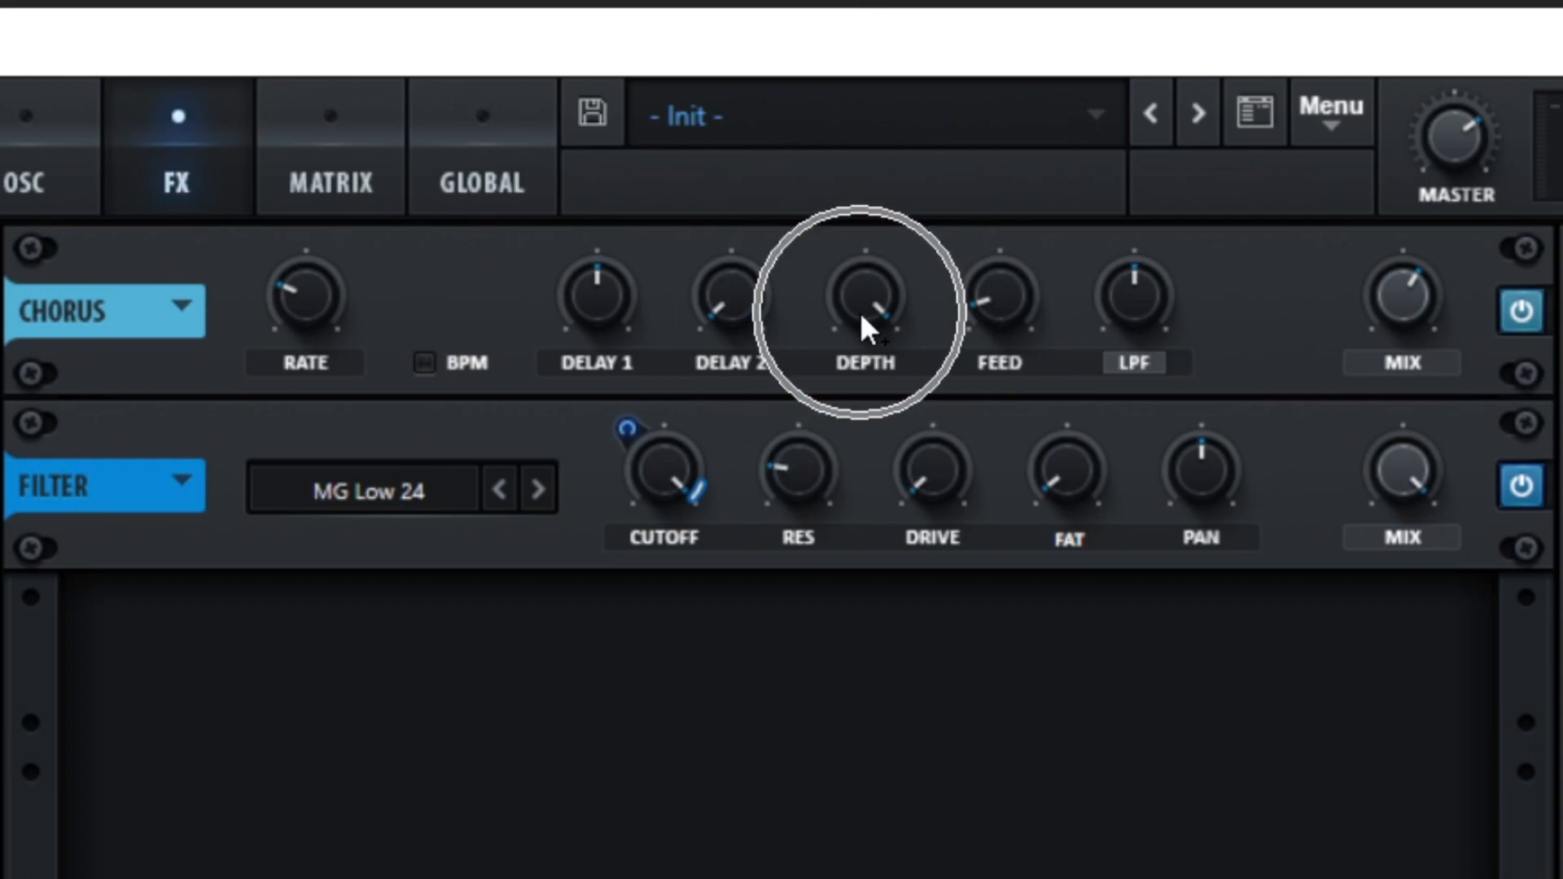
{"action": "left_click", "coordinate": [1001, 285]}
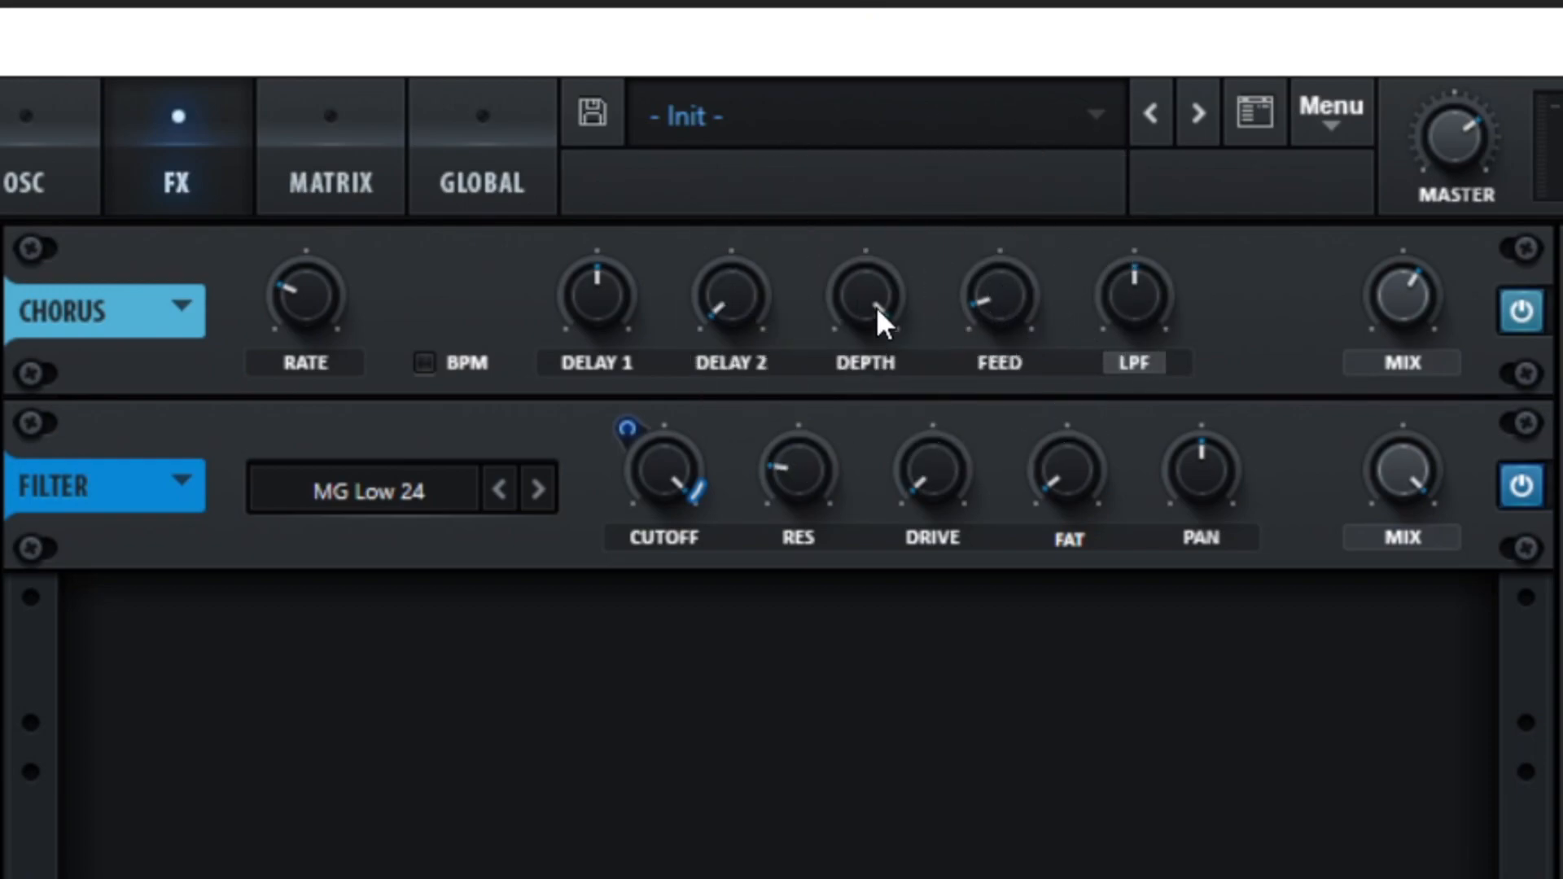
{"action": "left_click", "coordinate": [994, 303]}
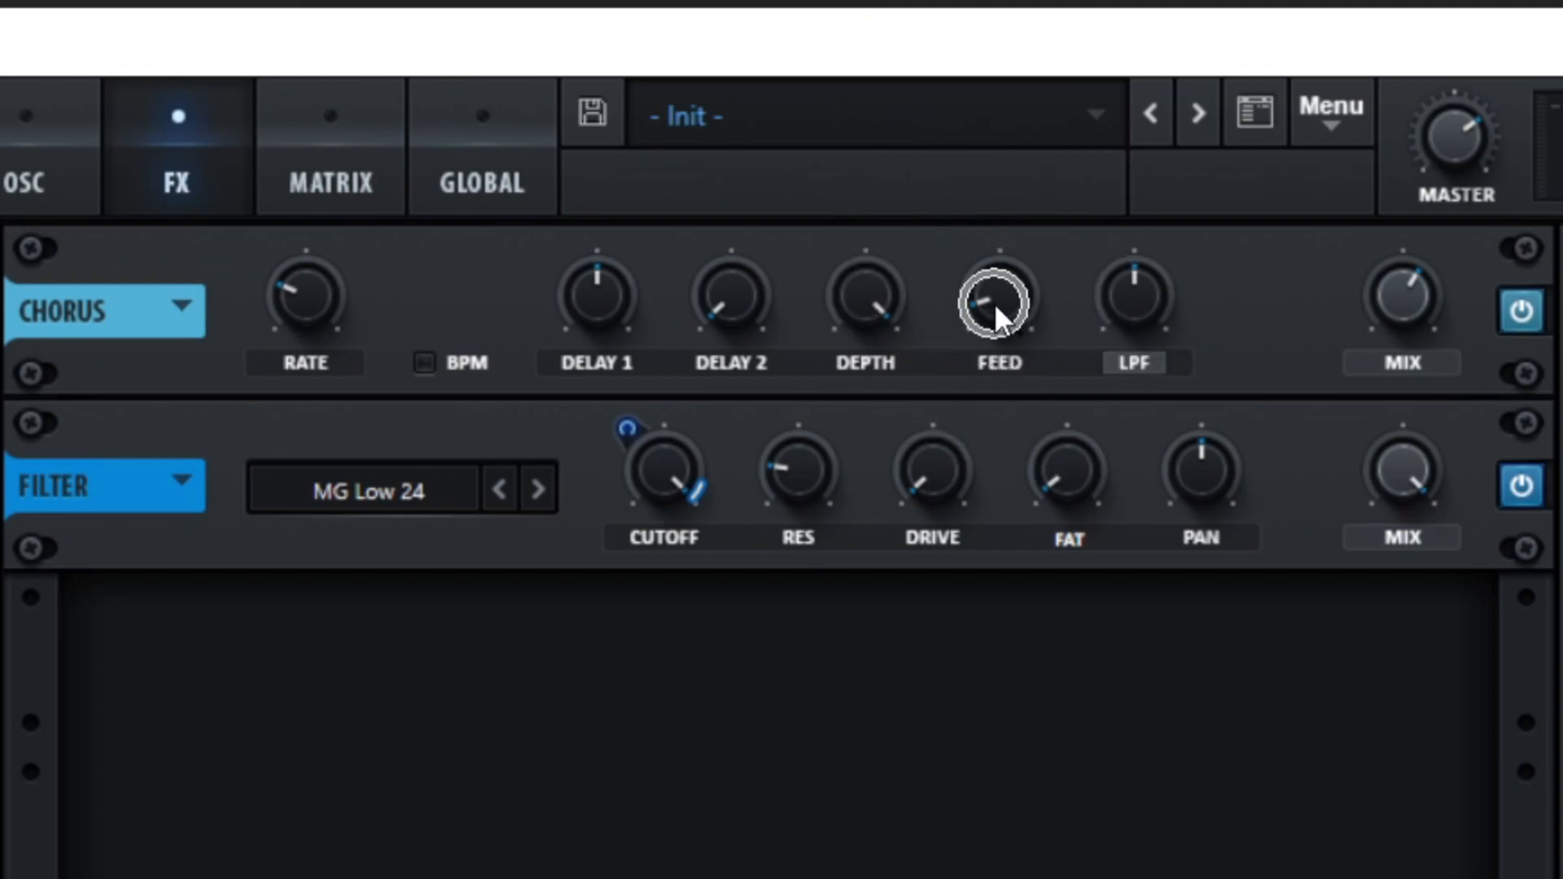
{"action": "left_click", "coordinate": [325, 283]}
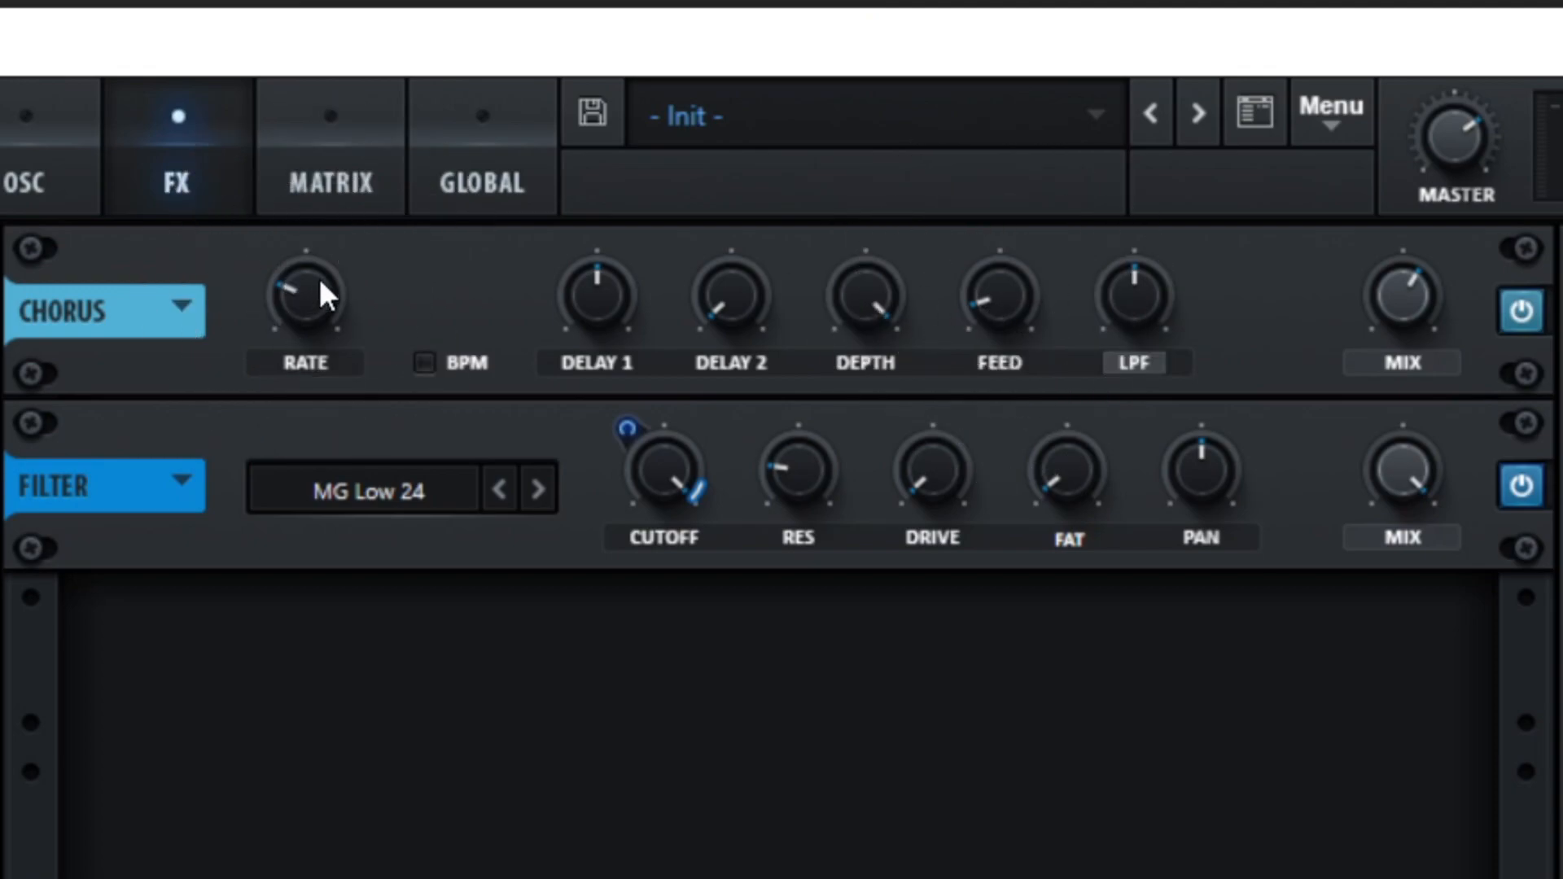
{"action": "scroll", "coordinate": [319, 303], "scroll_direction": "up", "scroll_amount": 5}
{"action": "scroll", "coordinate": [319, 303], "scroll_direction": "up", "scroll_amount": 5}
{"action": "scroll", "coordinate": [319, 303], "scroll_direction": "down", "scroll_amount": 5}
{"action": "scroll", "coordinate": [1028, 291], "scroll_direction": "up", "scroll_amount": 10}
{"action": "scroll", "coordinate": [1026, 293], "scroll_direction": "up", "scroll_amount": 6}
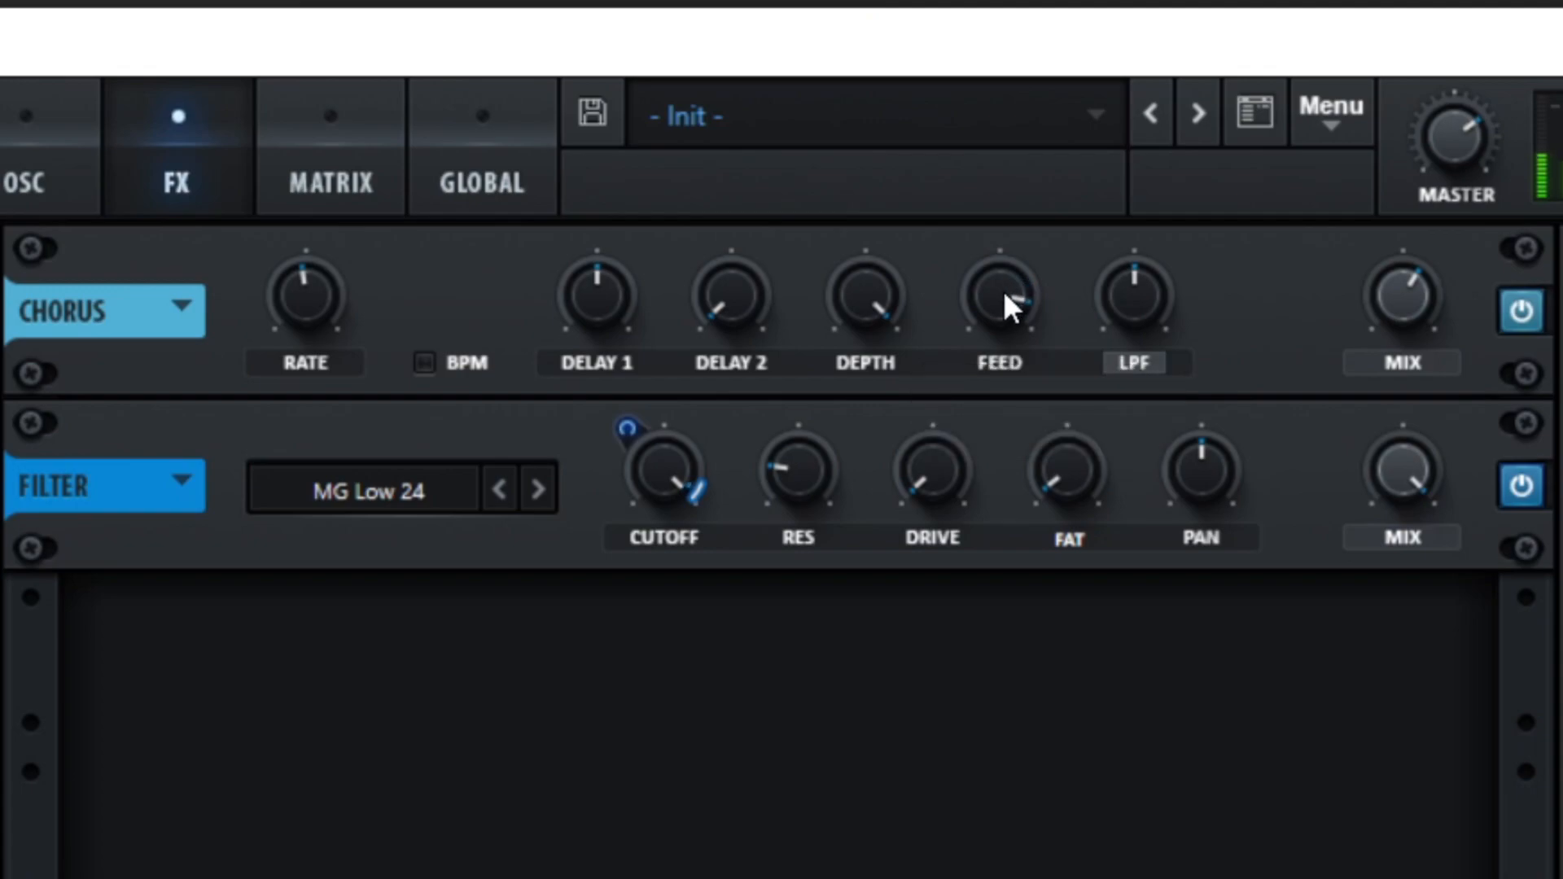
{"action": "scroll", "coordinate": [1003, 294], "scroll_direction": "down", "scroll_amount": 1}
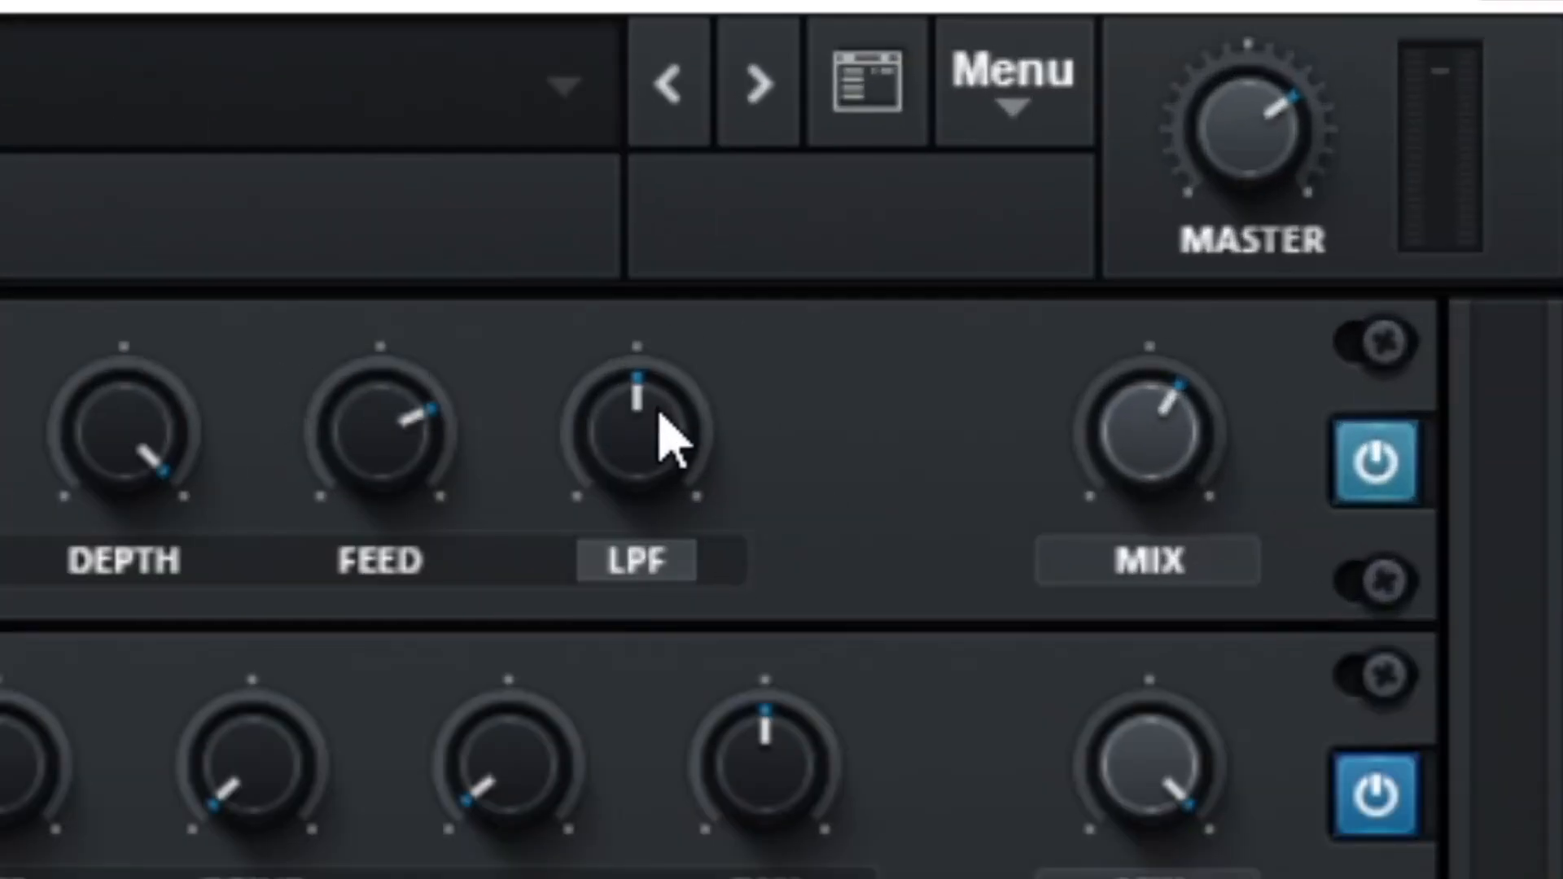
Try the chorus filter in HPF mode, return it to LPF, and raise its cutoff close to maximum.
{"action": "key", "text": "ctrl"}
{"action": "left_click", "coordinate": [651, 560]}
{"action": "key", "text": "ctrl"}
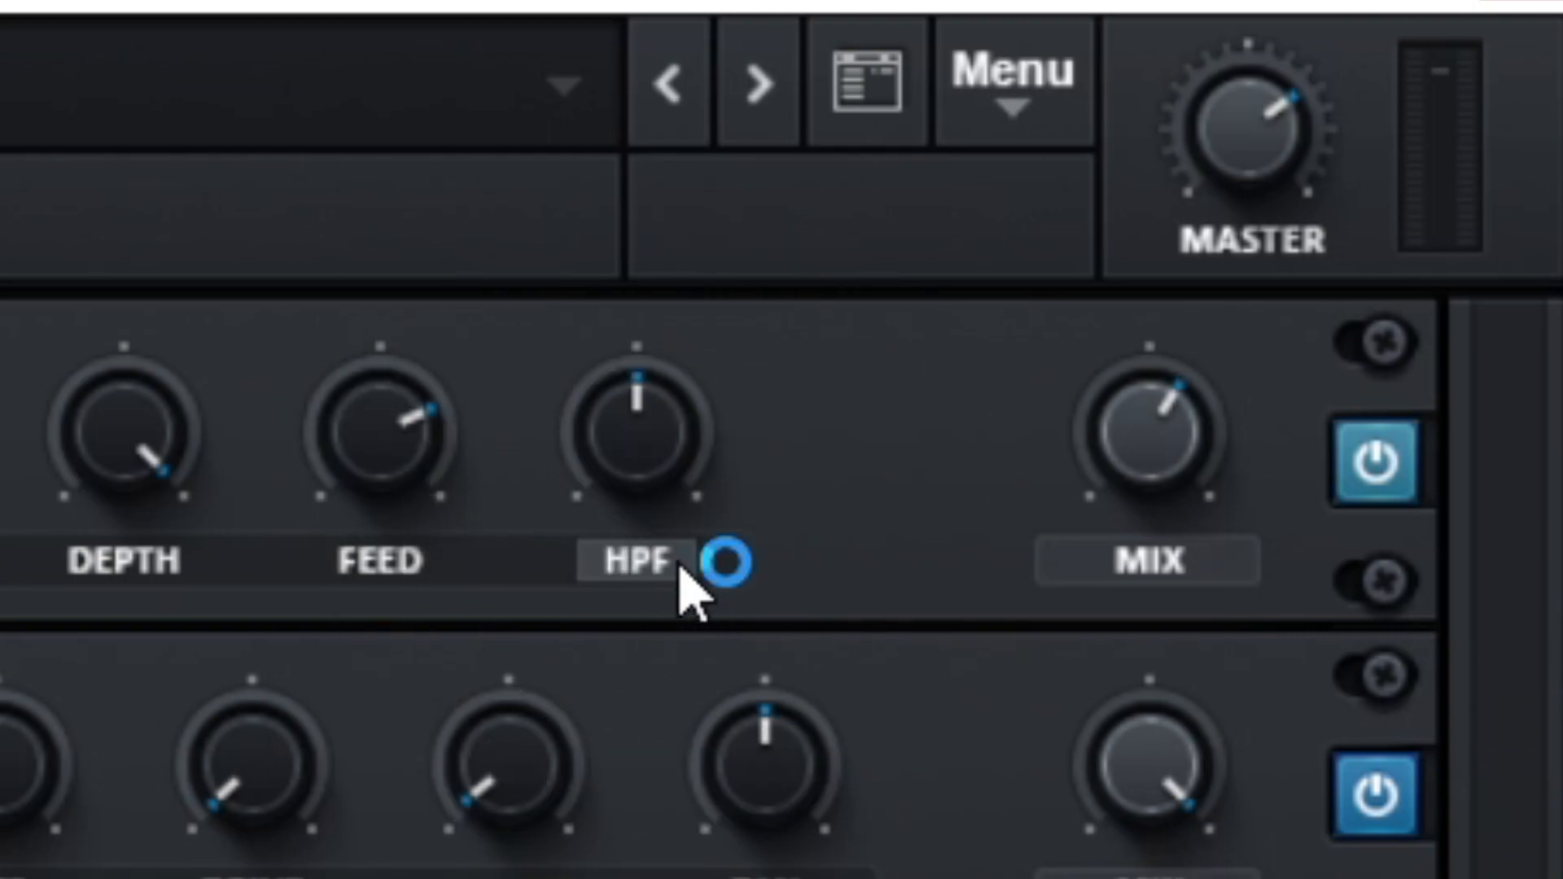
{"action": "left_click", "coordinate": [680, 579]}
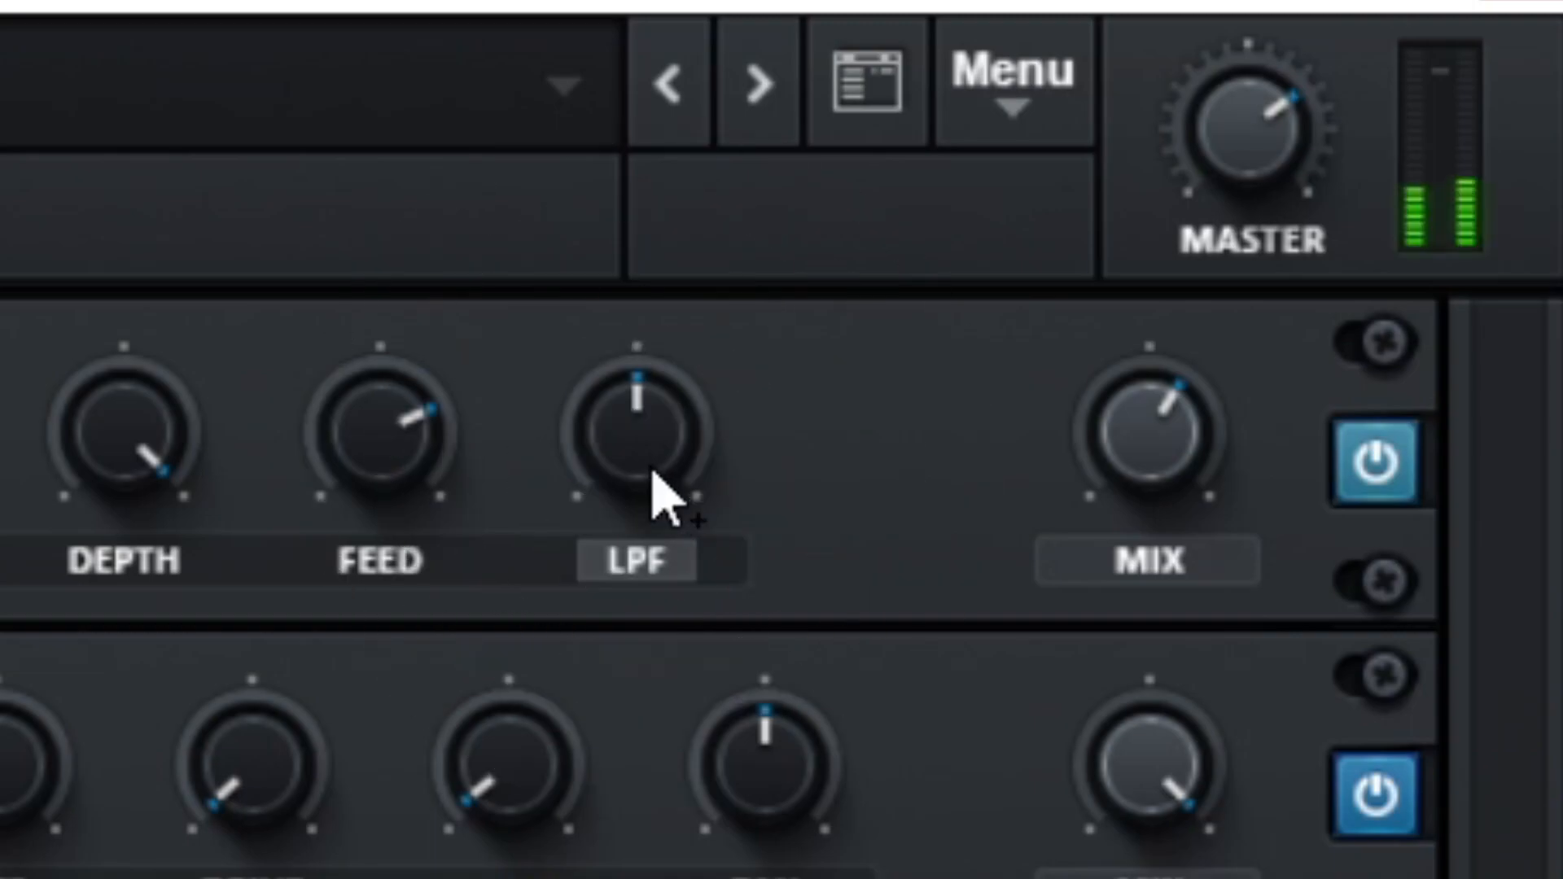
{"action": "left_click_drag", "start_coordinate": [654, 473], "coordinate": [725, 35]}
{"action": "left_click_drag", "start_coordinate": [638, 439], "coordinate": [633, 462]}
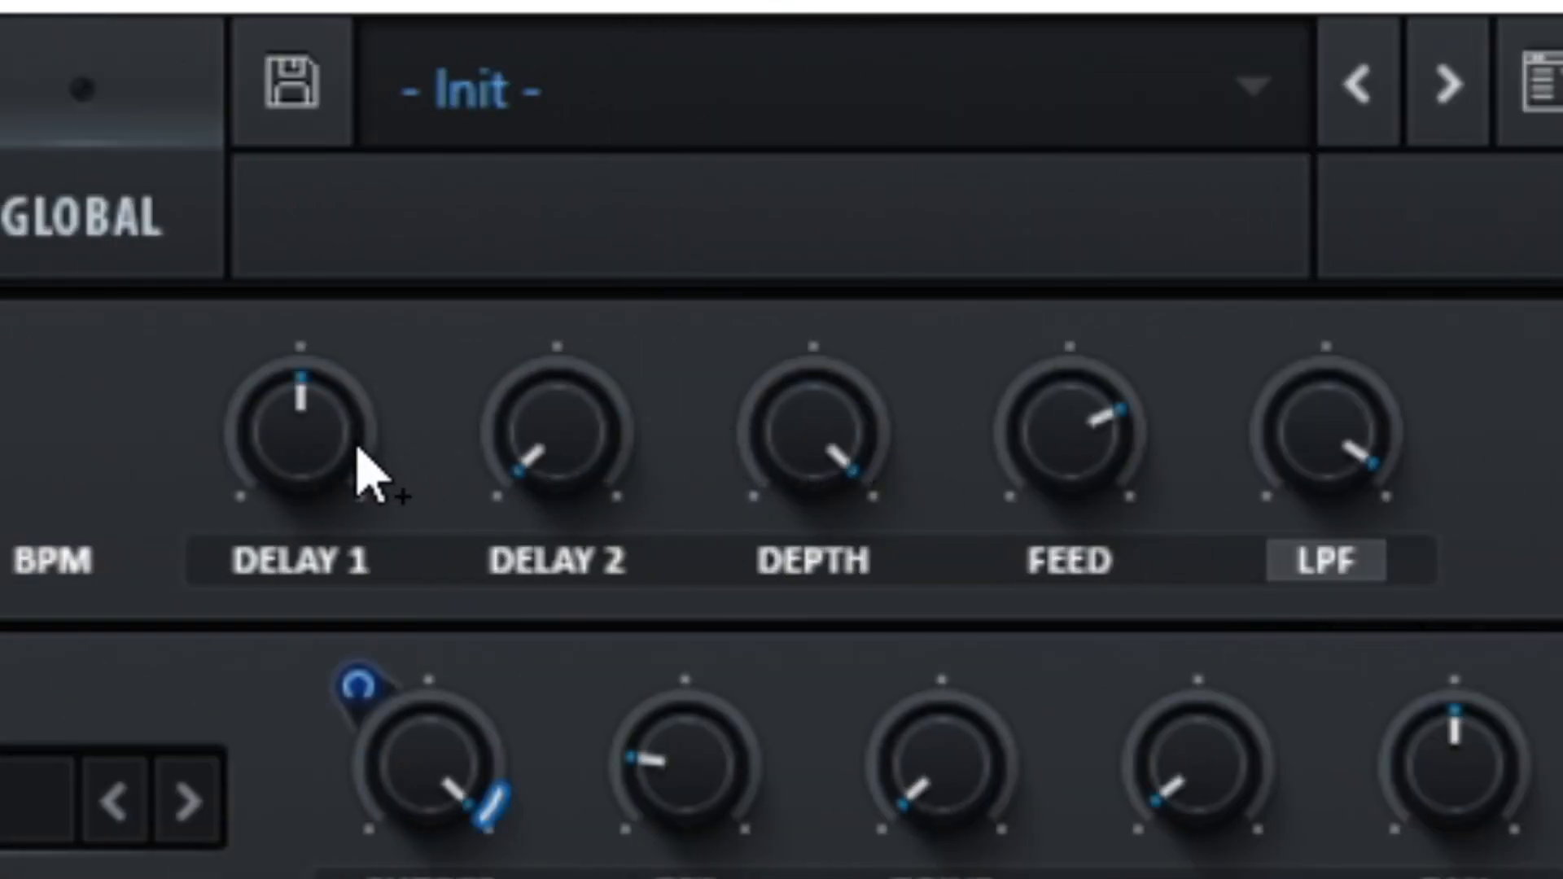
Raise chorus Delay 1 moderately above the middle of its range and Delay 2 slightly above its minimum.
{"action": "left_click", "coordinate": [531, 454]}
{"action": "left_click_drag", "start_coordinate": [320, 464], "coordinate": [199, 394]}
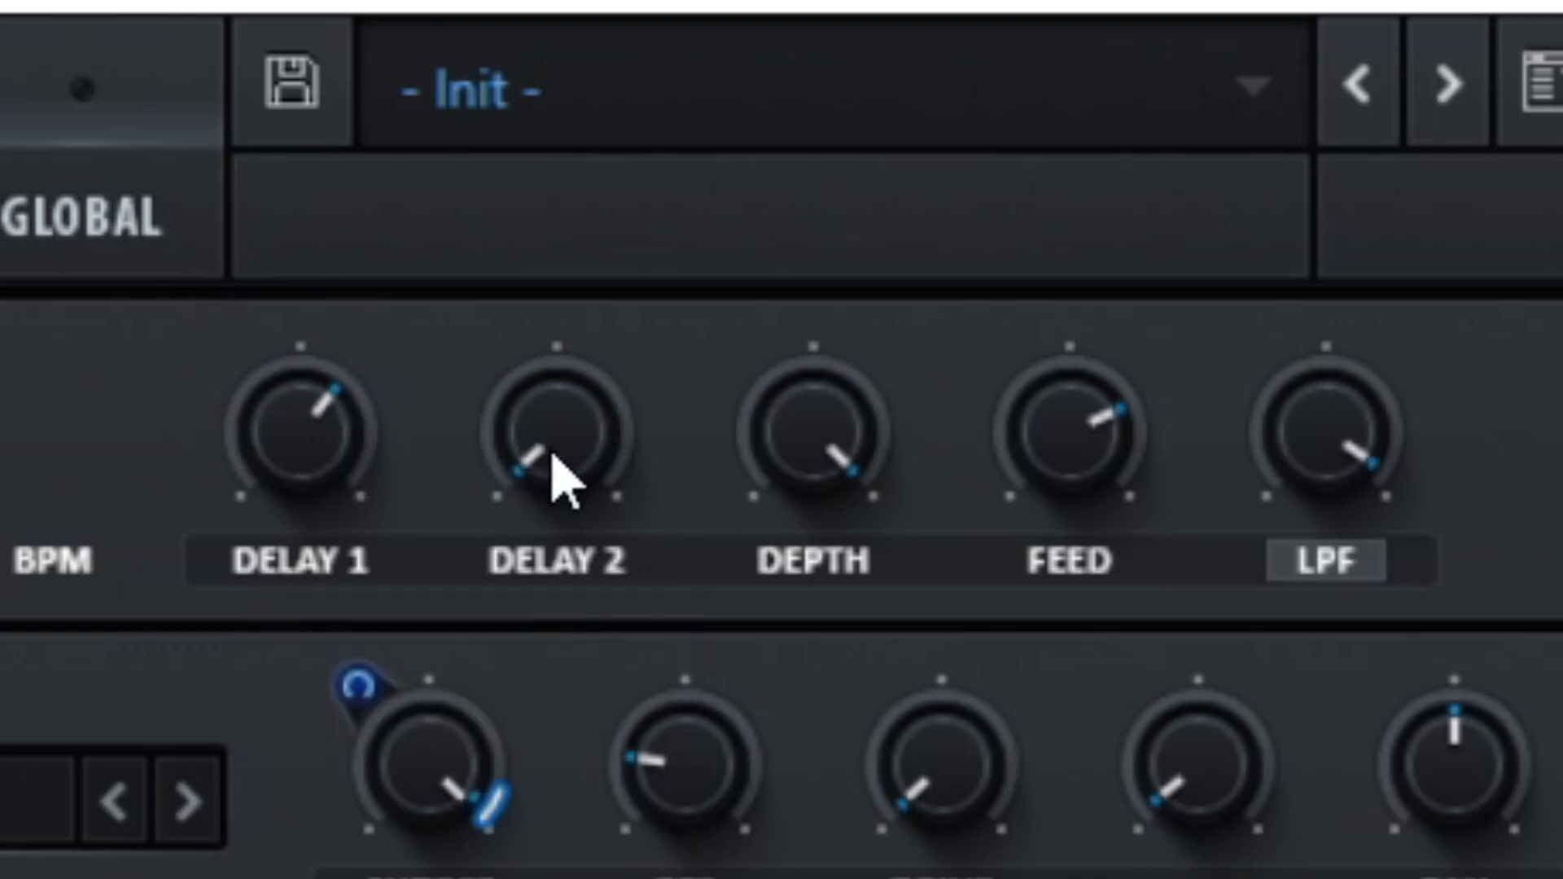
{"action": "left_click_drag", "start_coordinate": [561, 480], "coordinate": [534, 439]}
{"action": "scroll", "coordinate": [535, 445], "scroll_direction": "up", "scroll_amount": 2}
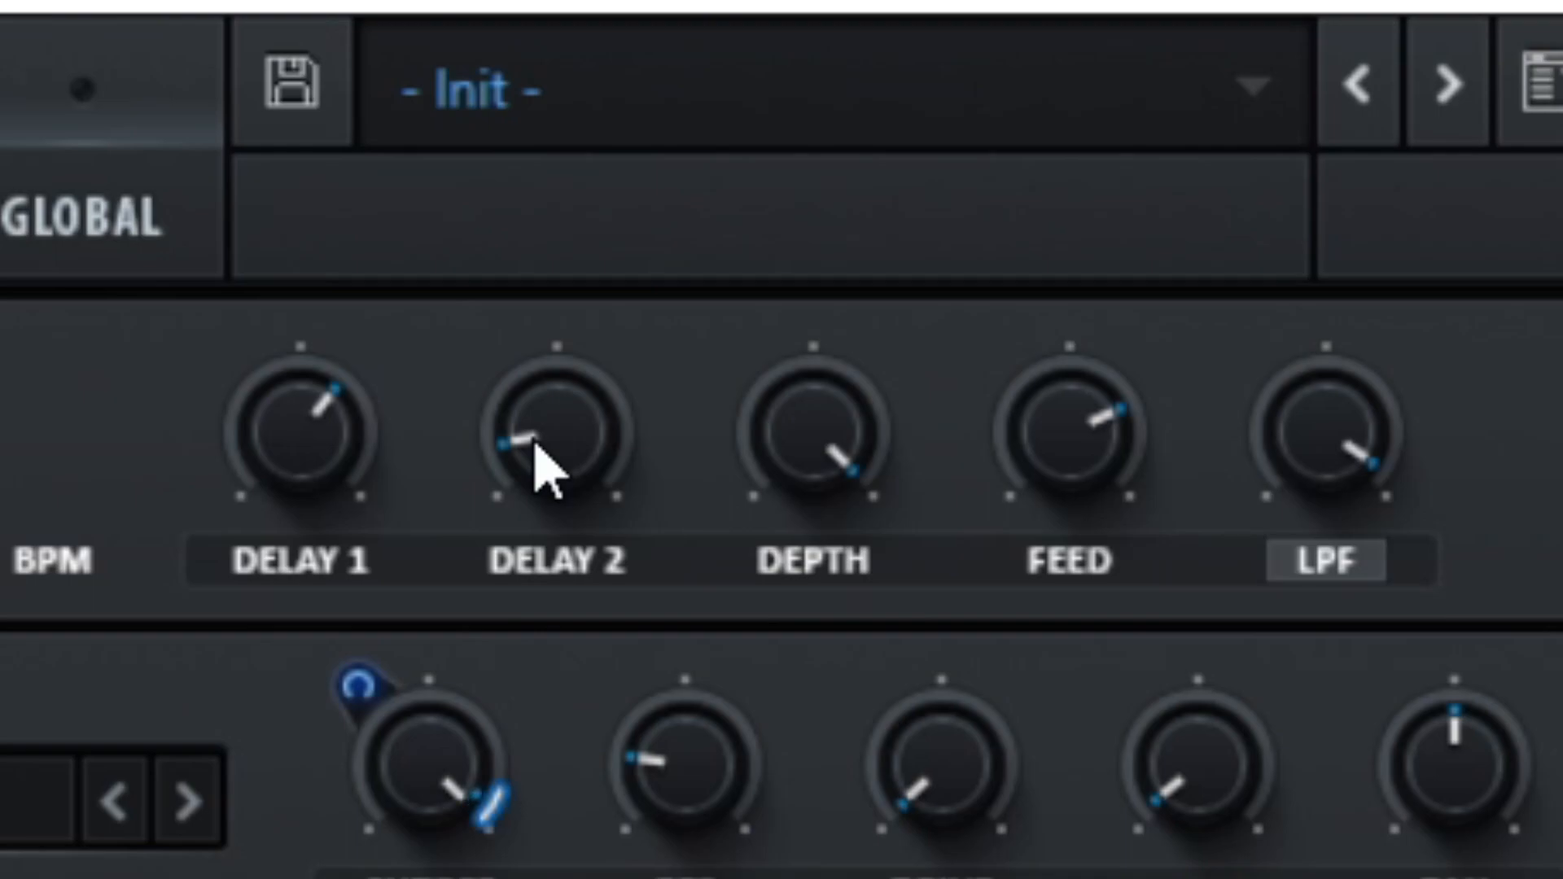
Start playback and lower the chorus mix to 46%.
{"action": "key", "text": "ctrl"}
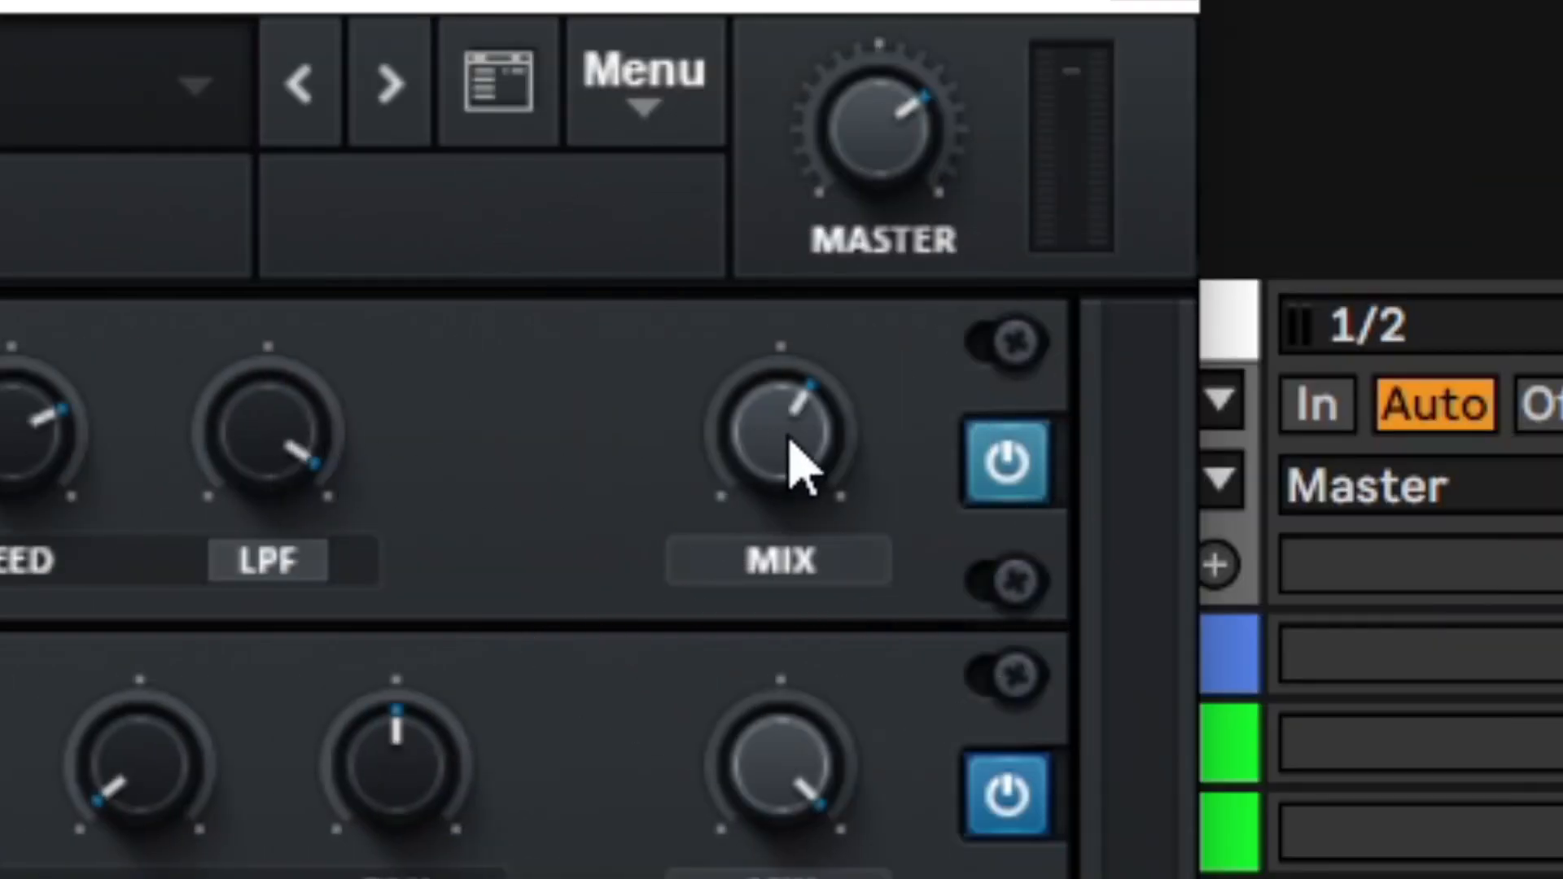
{"action": "key", "text": "space"}
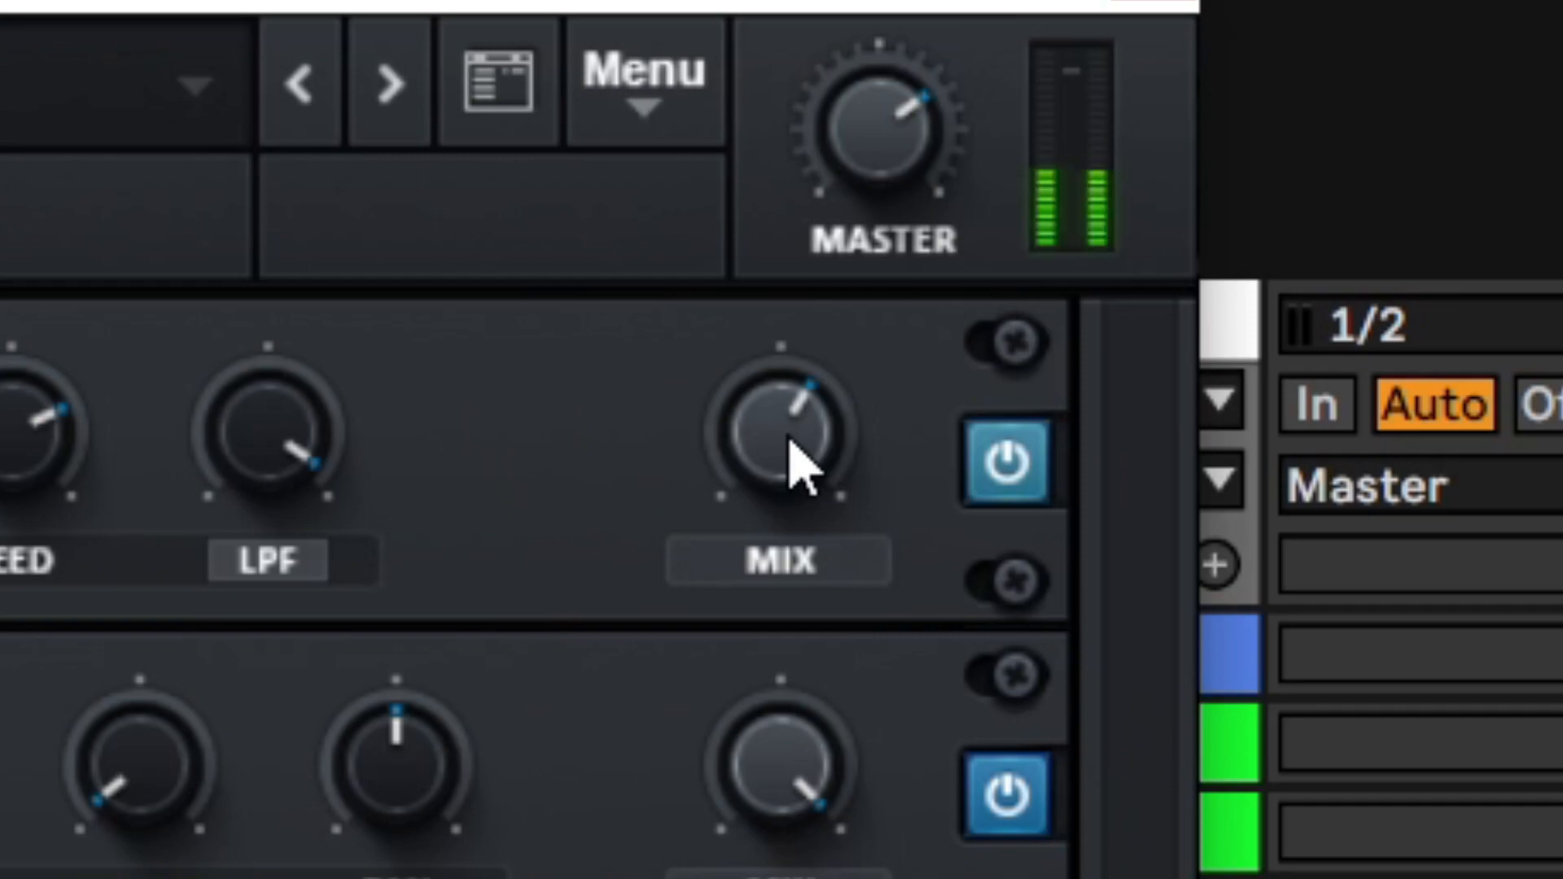
{"action": "scroll", "coordinate": [802, 469], "scroll_direction": "down", "scroll_amount": 4}
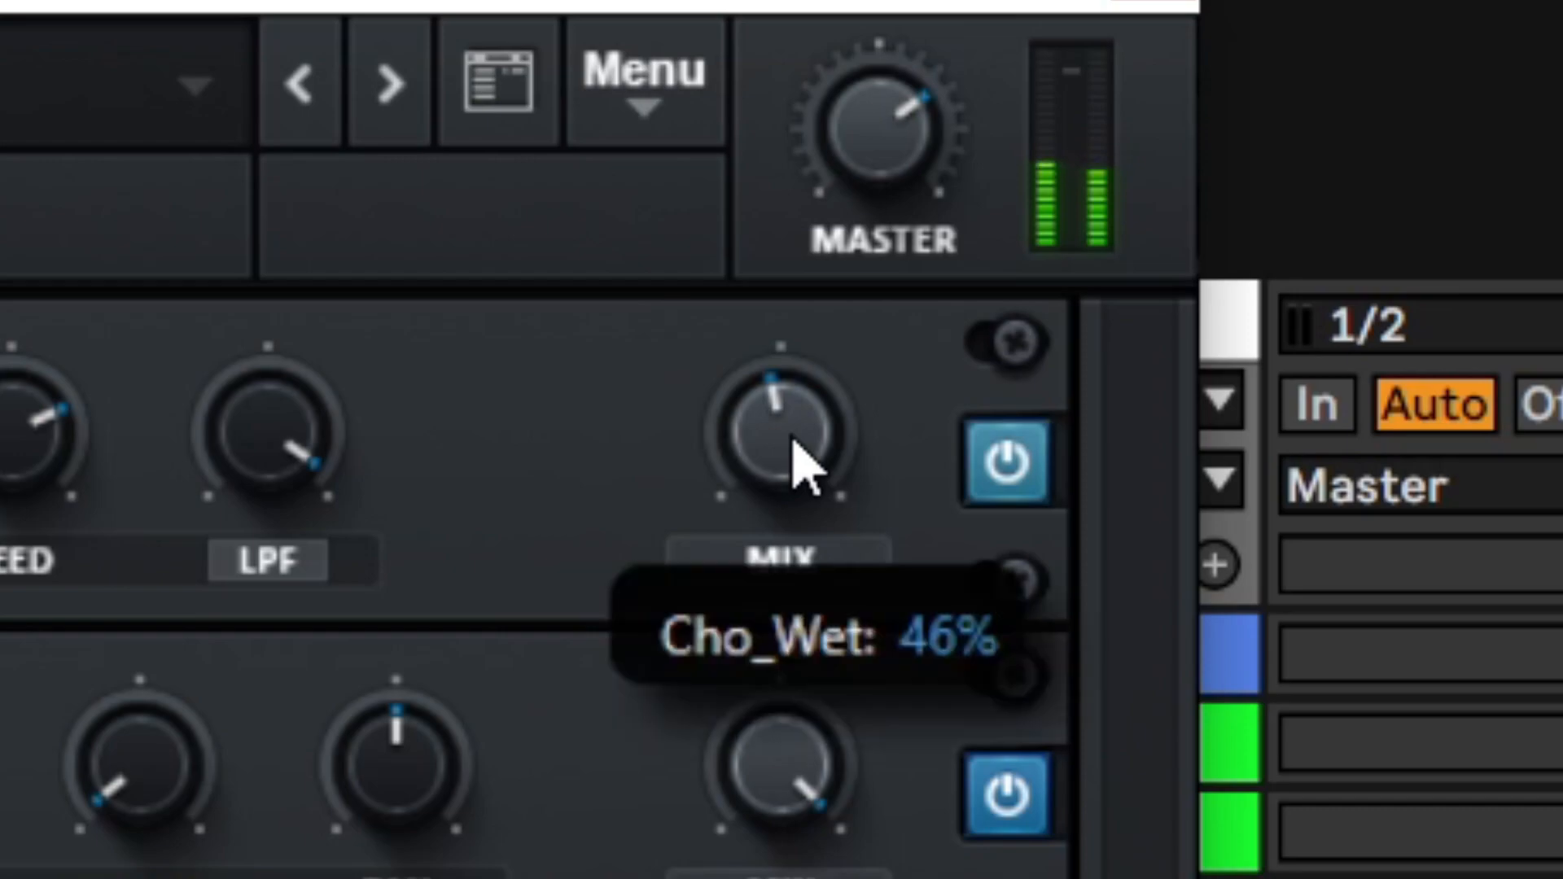
Compare the playing sound with the chorus bypassed and enabled.
{"action": "left_click", "coordinate": [1009, 468]}
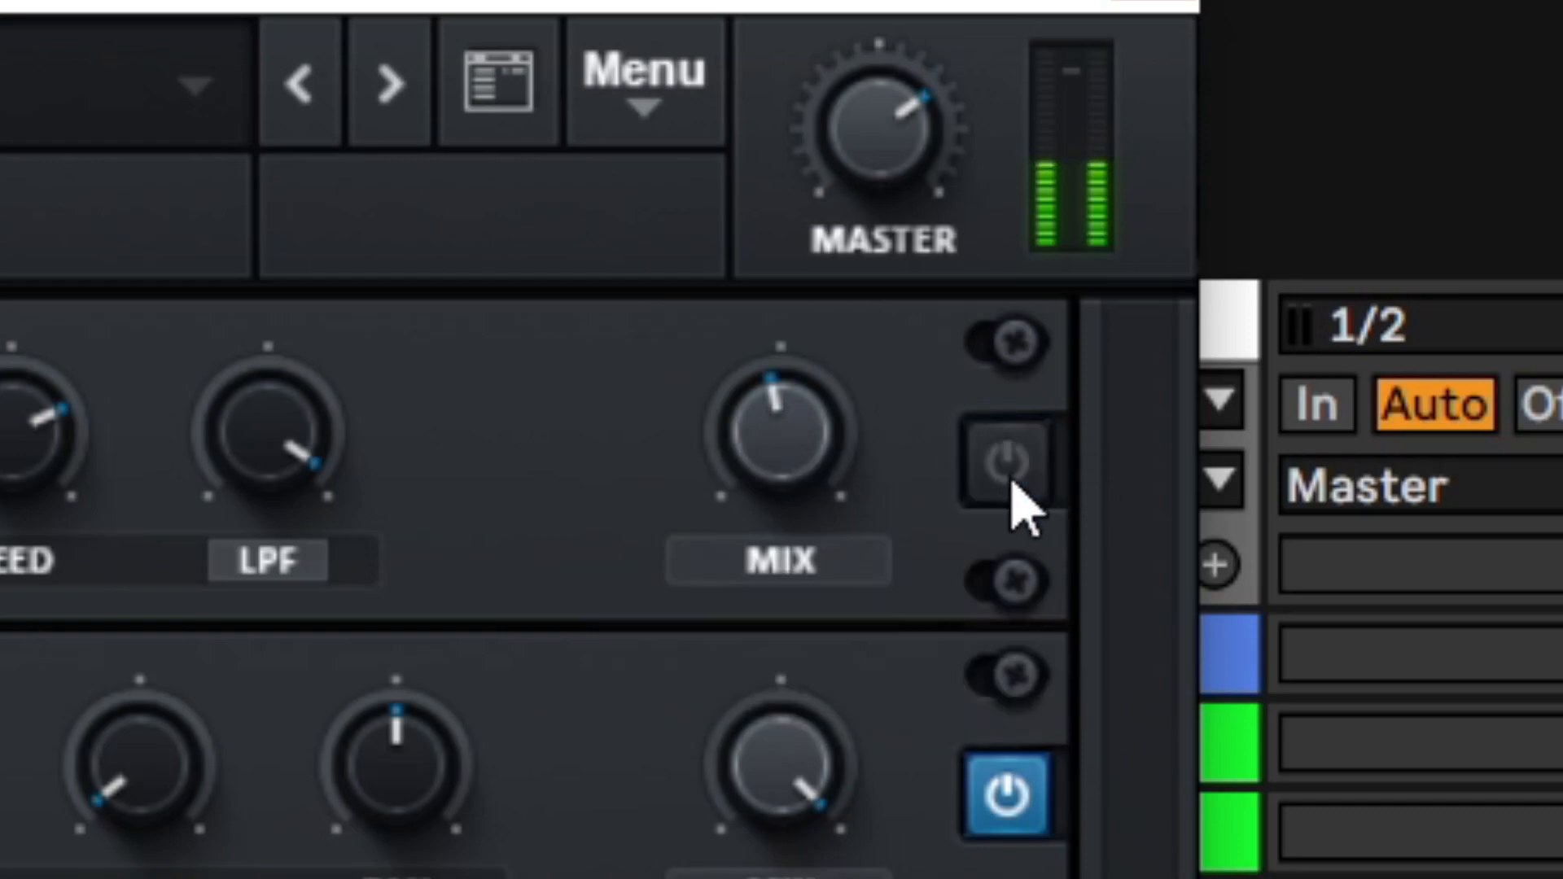
{"action": "left_click", "coordinate": [1009, 472]}
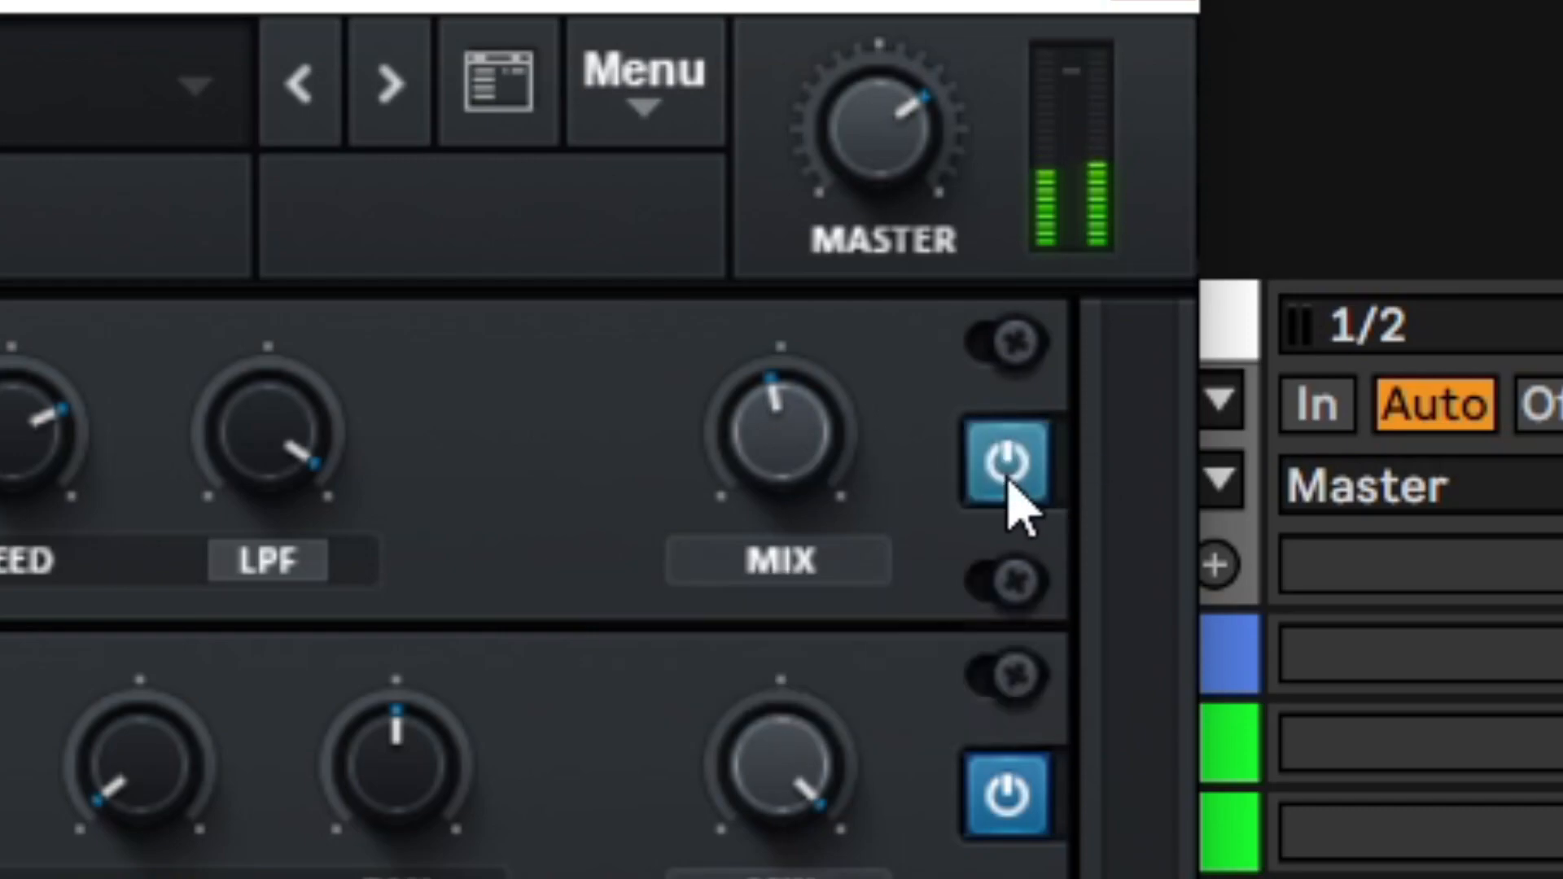
{"action": "left_click", "coordinate": [1013, 489]}
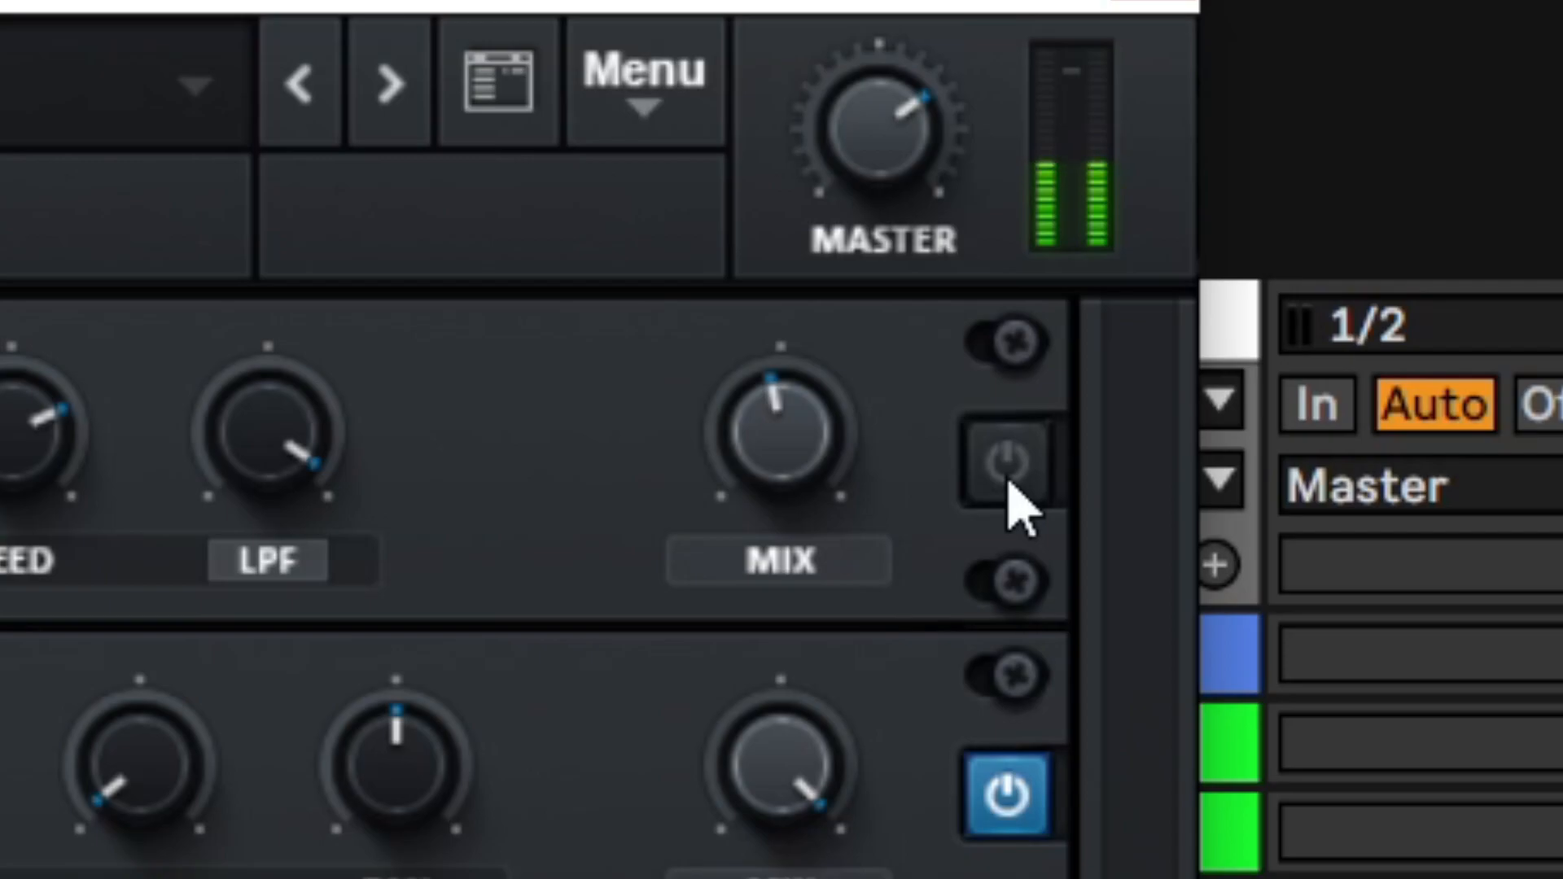
{"action": "left_click", "coordinate": [1017, 504]}
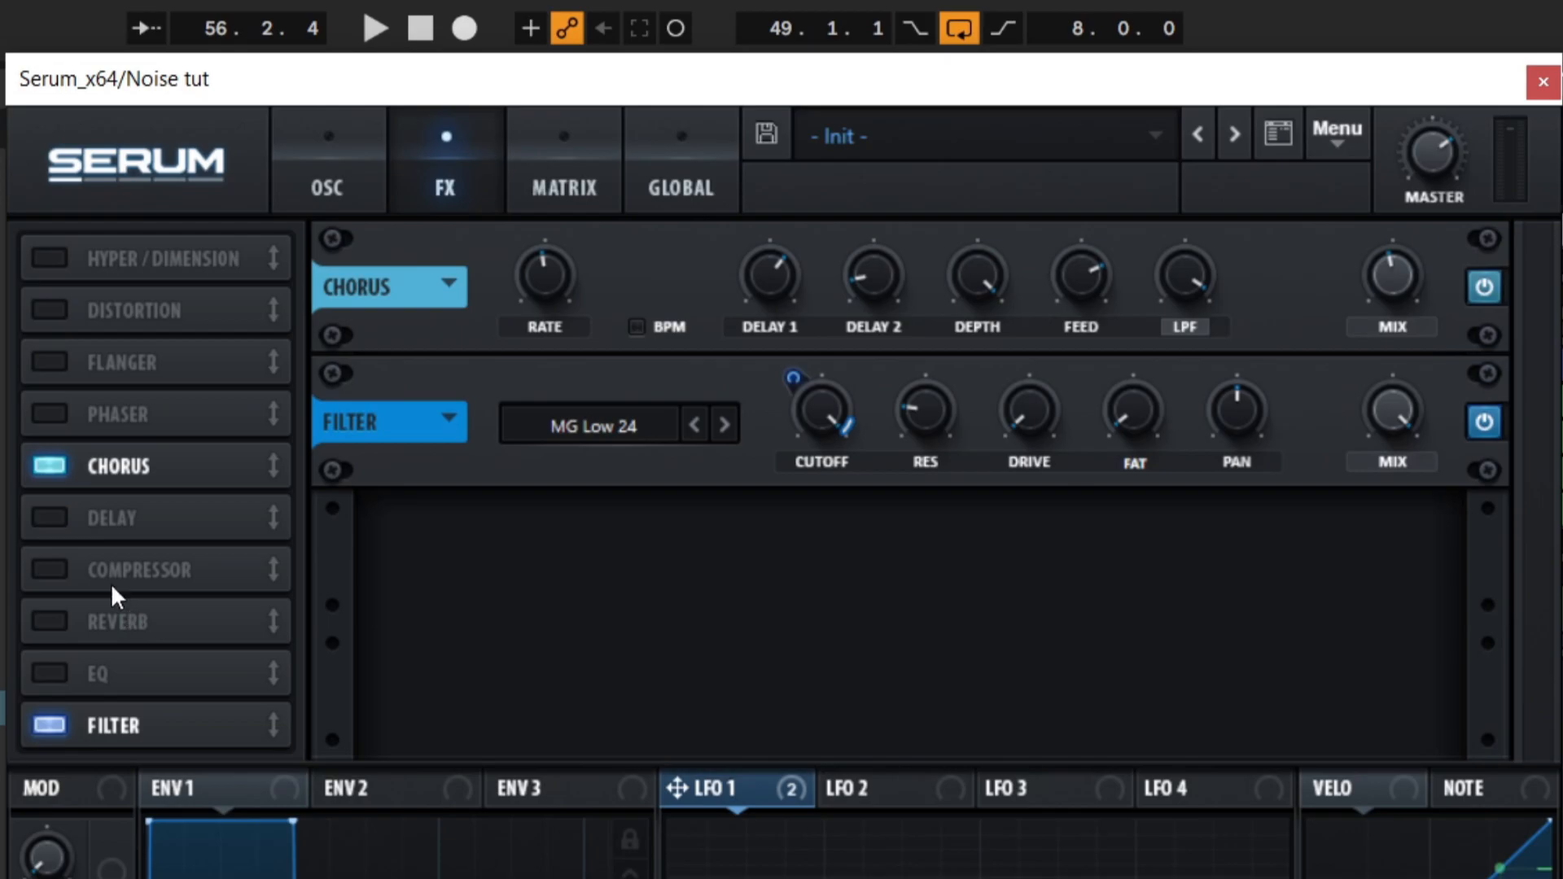
Enable the Delay effect between the chorus and the filter and raise its mix.
{"action": "left_click", "coordinate": [86, 528]}
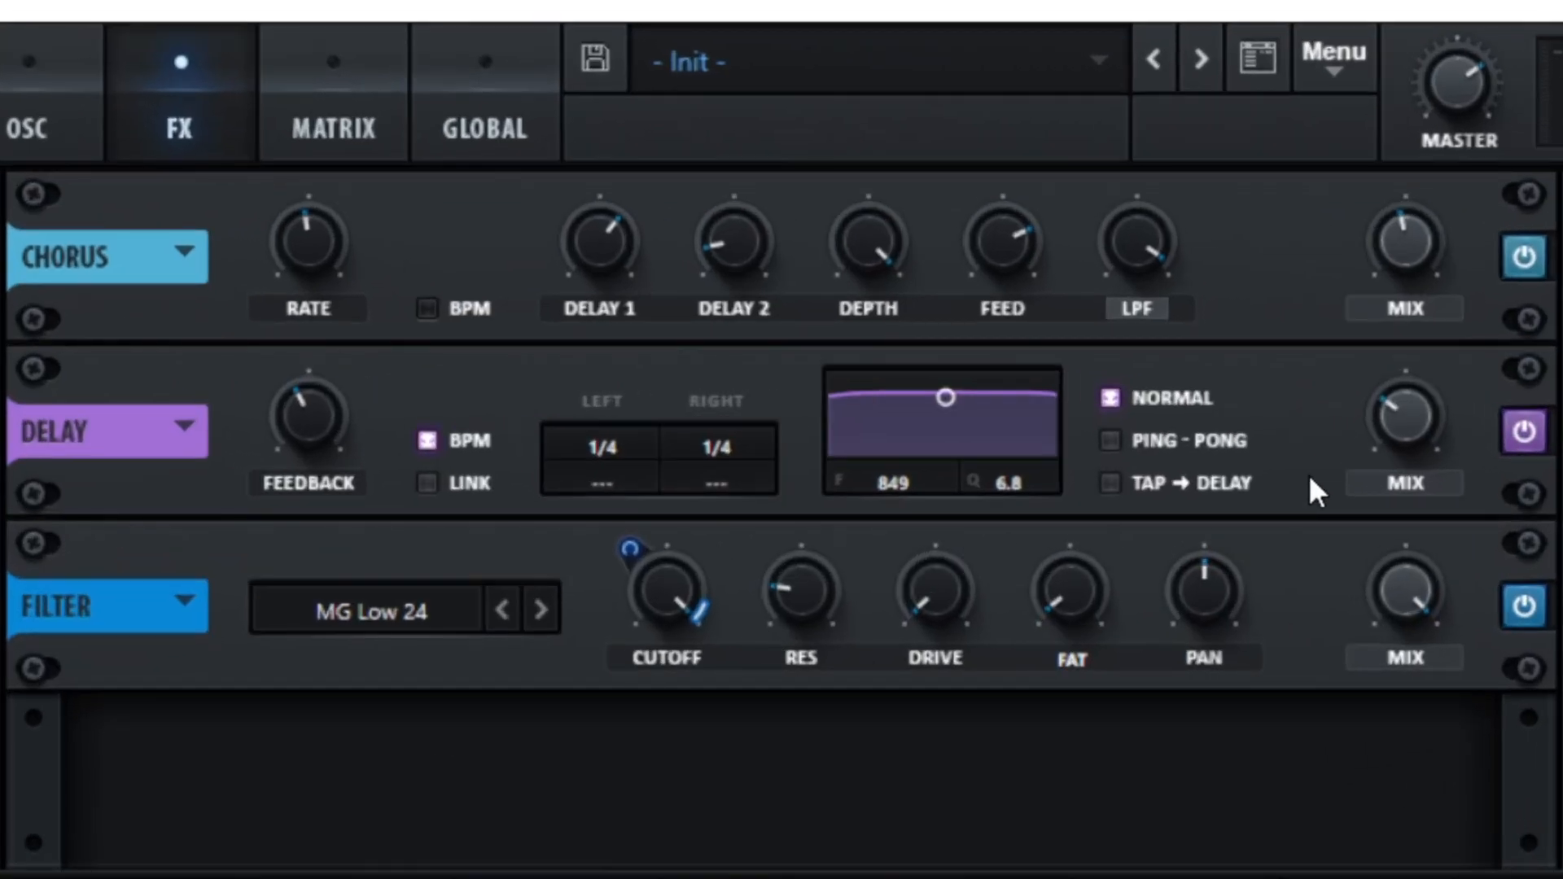
{"action": "left_click_drag", "start_coordinate": [1404, 414], "coordinate": [1521, 53]}
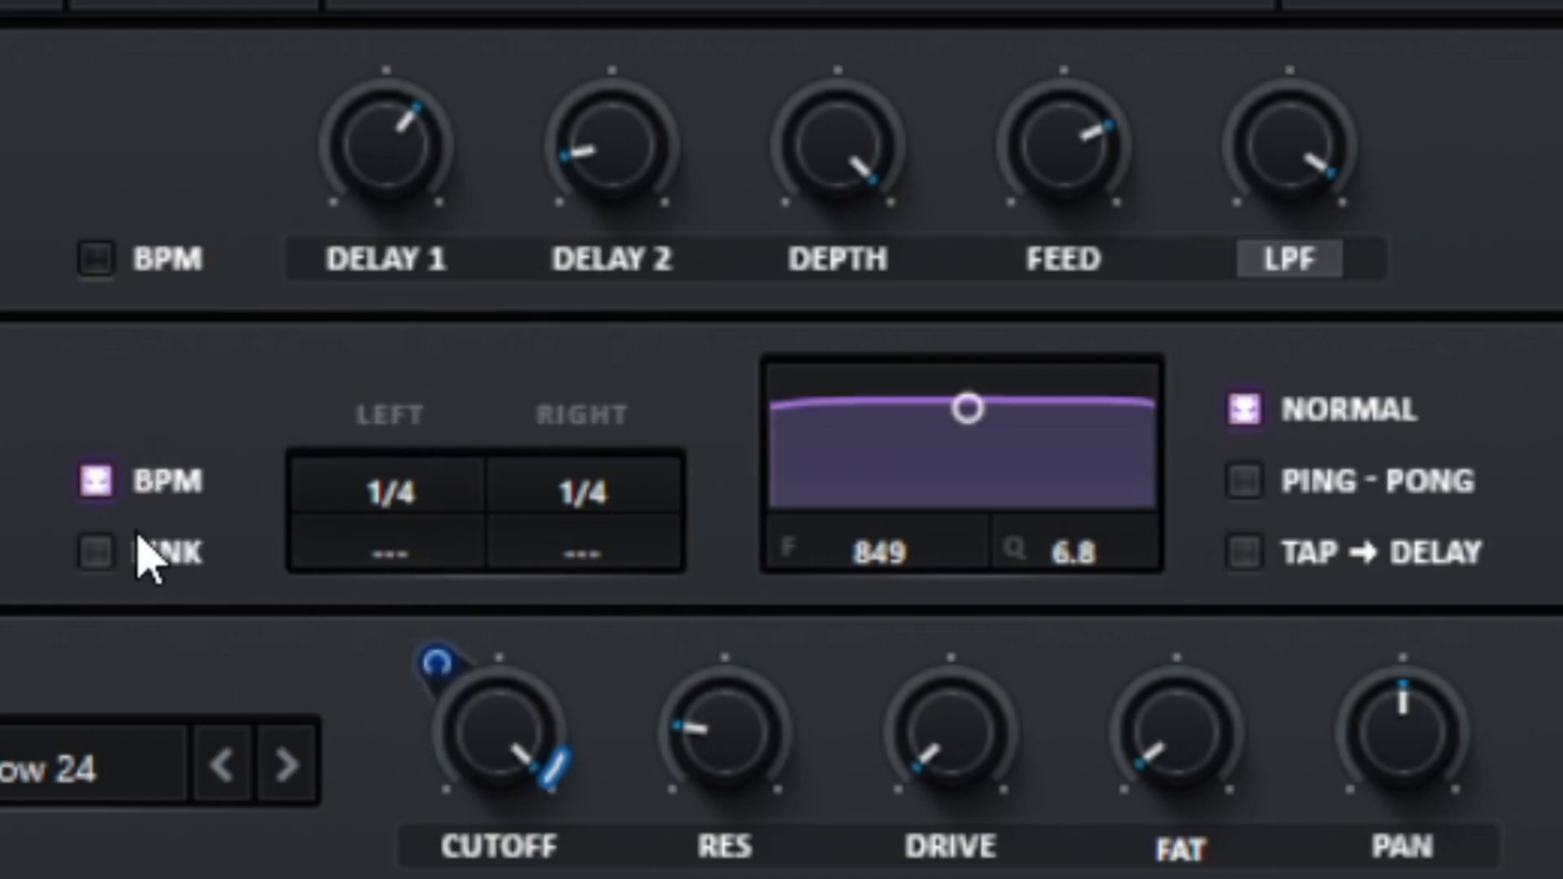
Link the delay's left and right times and set both to 1/8.
{"action": "left_click", "coordinate": [95, 560]}
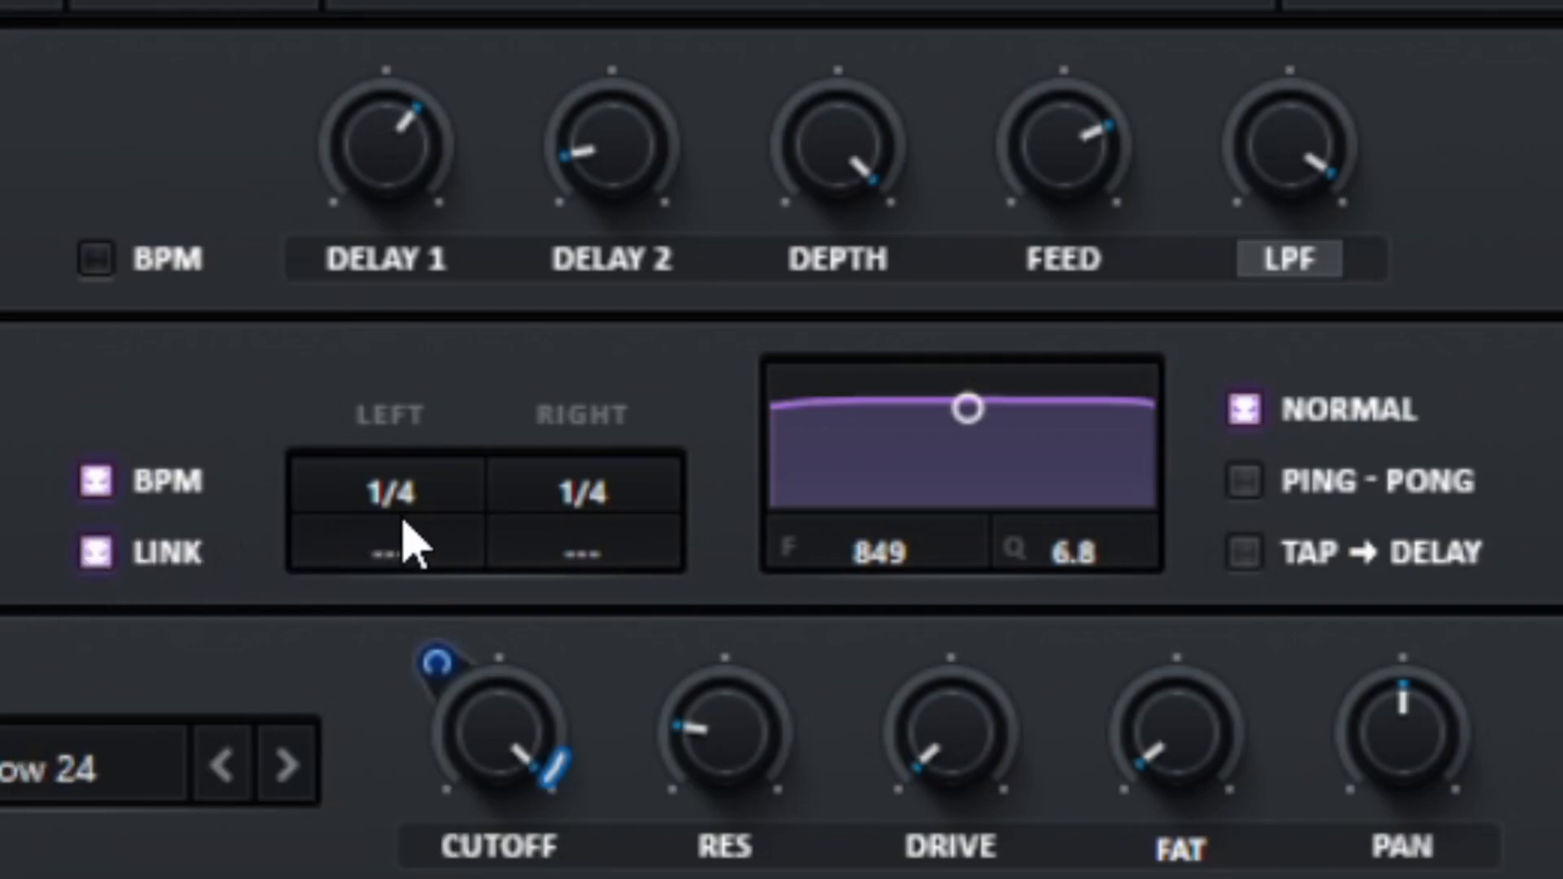
{"action": "left_click_drag", "start_coordinate": [421, 487], "coordinate": [425, 494]}
{"action": "scroll", "coordinate": [421, 506], "scroll_direction": "down", "scroll_amount": 1}
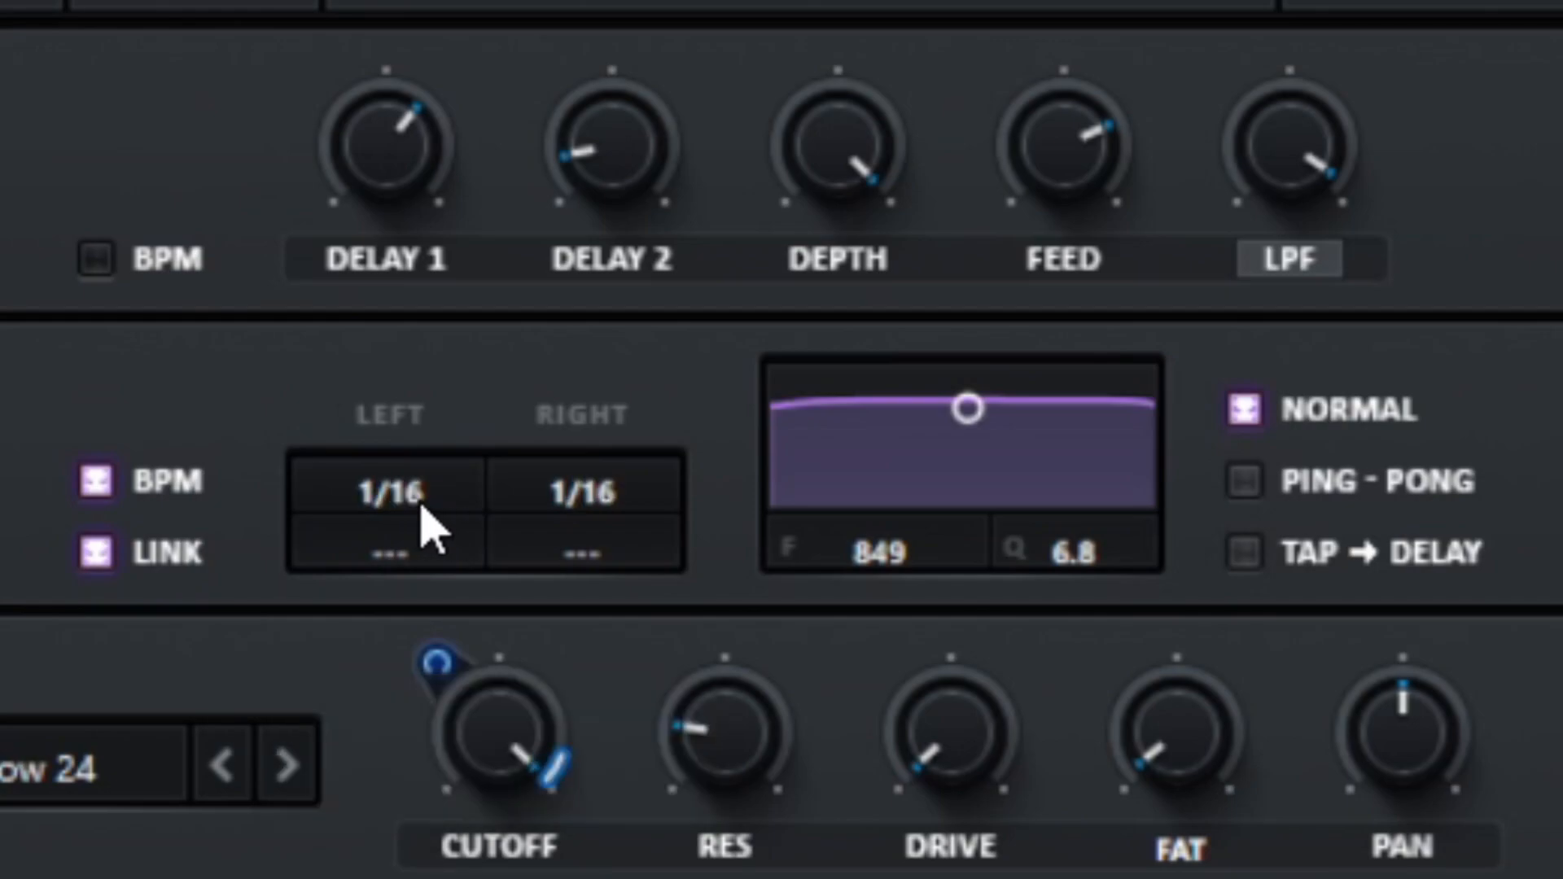
{"action": "scroll", "coordinate": [421, 507], "scroll_direction": "up", "scroll_amount": 1}
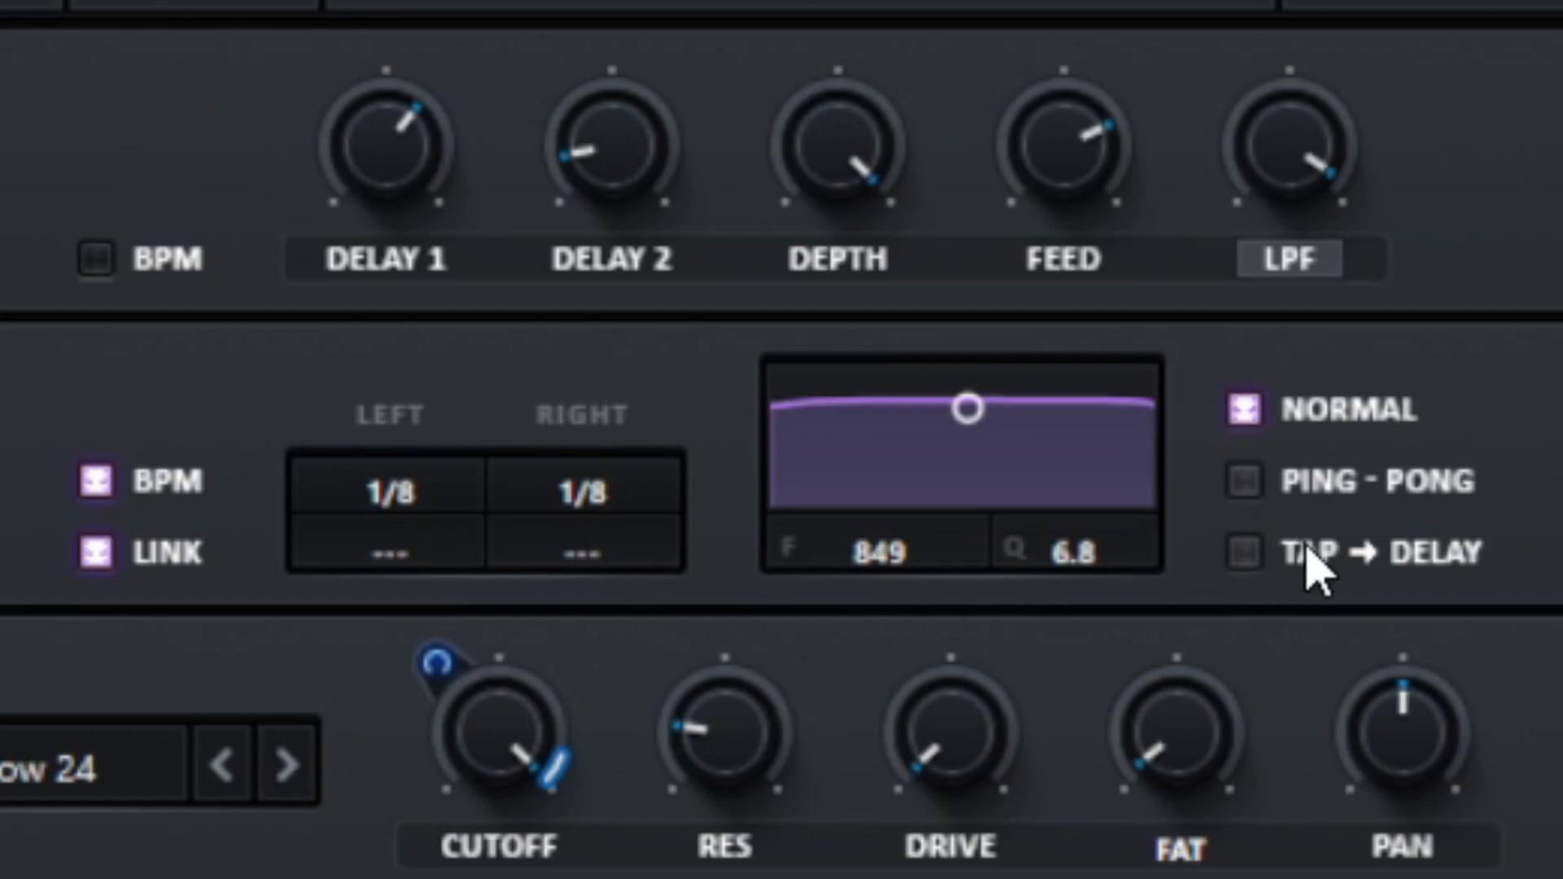
Switch the delay to Ping-Pong mode and set its filter to a frequency of 1766 and a Q of 4.8.
{"action": "left_click", "coordinate": [1254, 486]}
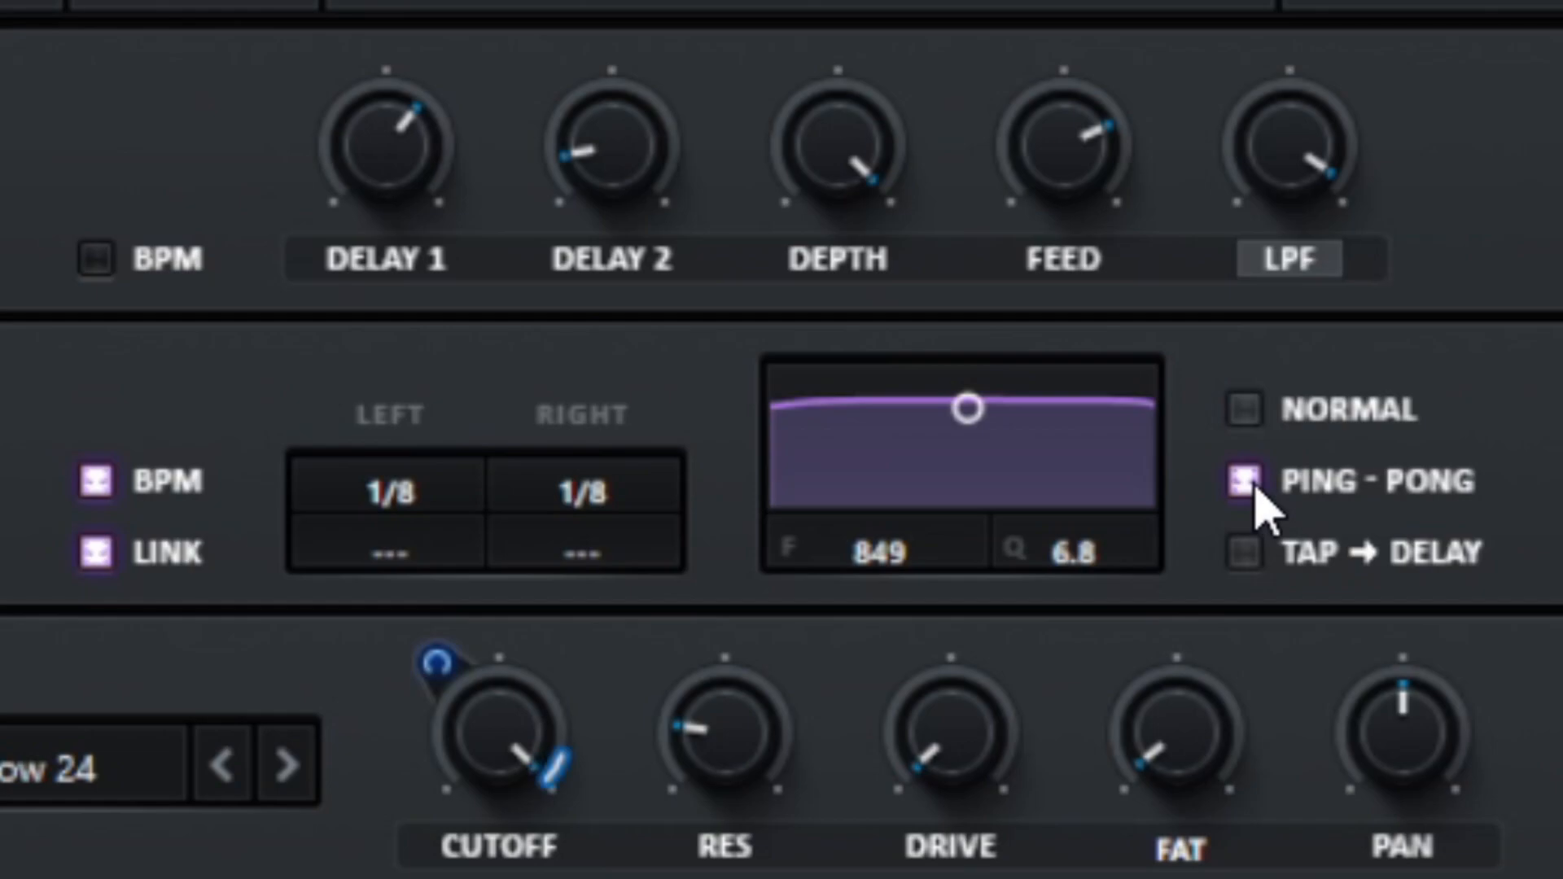
{"action": "key", "text": "ctrl"}
{"action": "left_click_drag", "start_coordinate": [890, 569], "coordinate": [904, 548]}
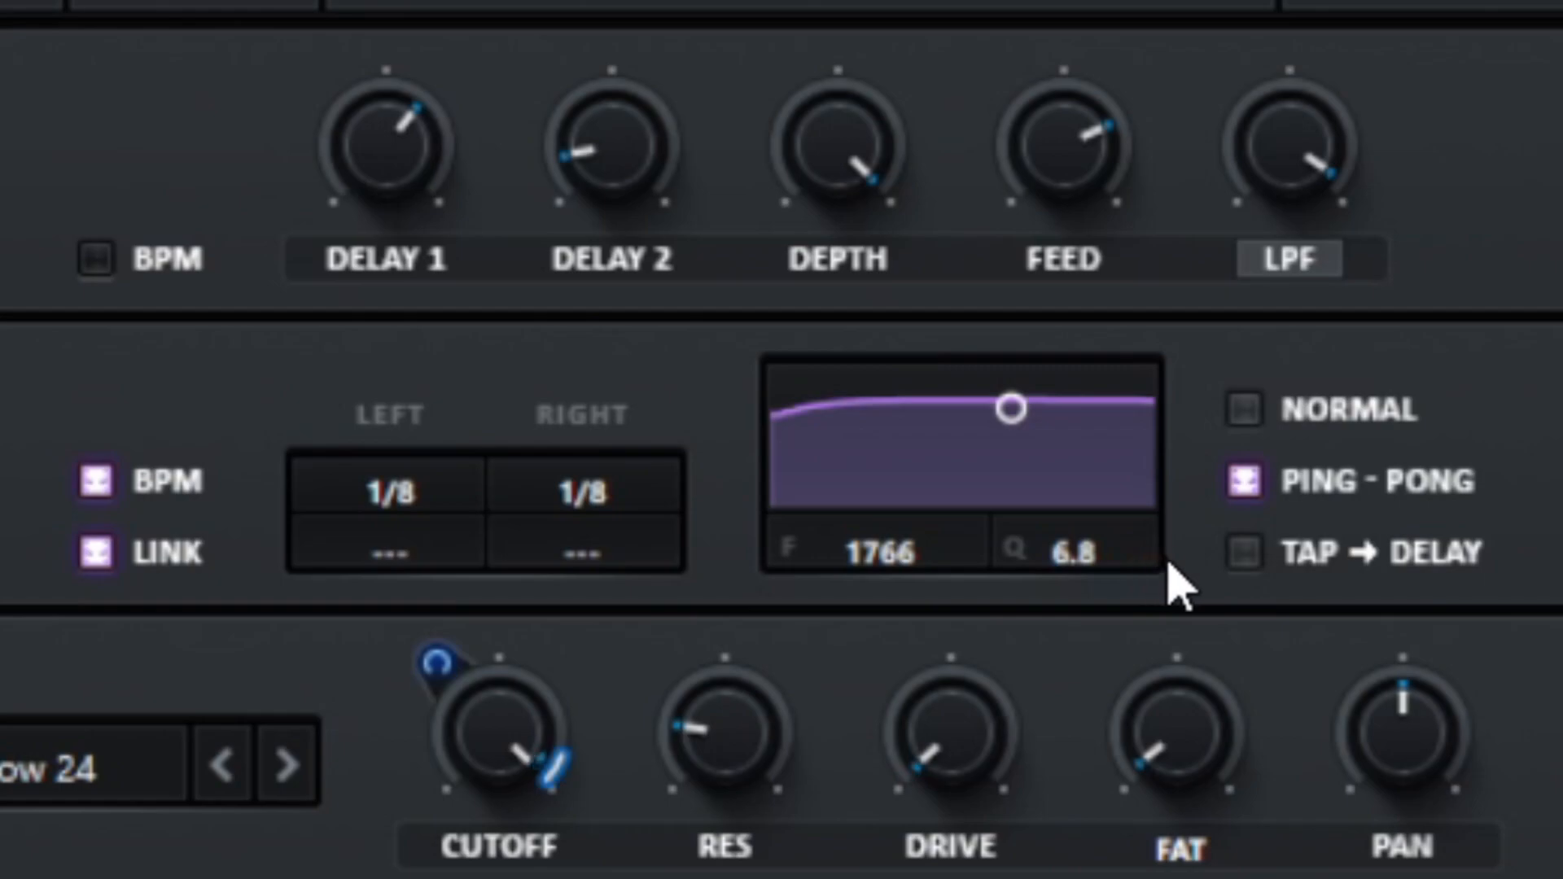
{"action": "scroll", "coordinate": [1105, 568], "scroll_direction": "down", "scroll_amount": 4}
{"action": "scroll", "coordinate": [1105, 568], "scroll_direction": "down", "scroll_amount": 4}
{"action": "scroll", "coordinate": [1109, 570], "scroll_direction": "up", "scroll_amount": 1}
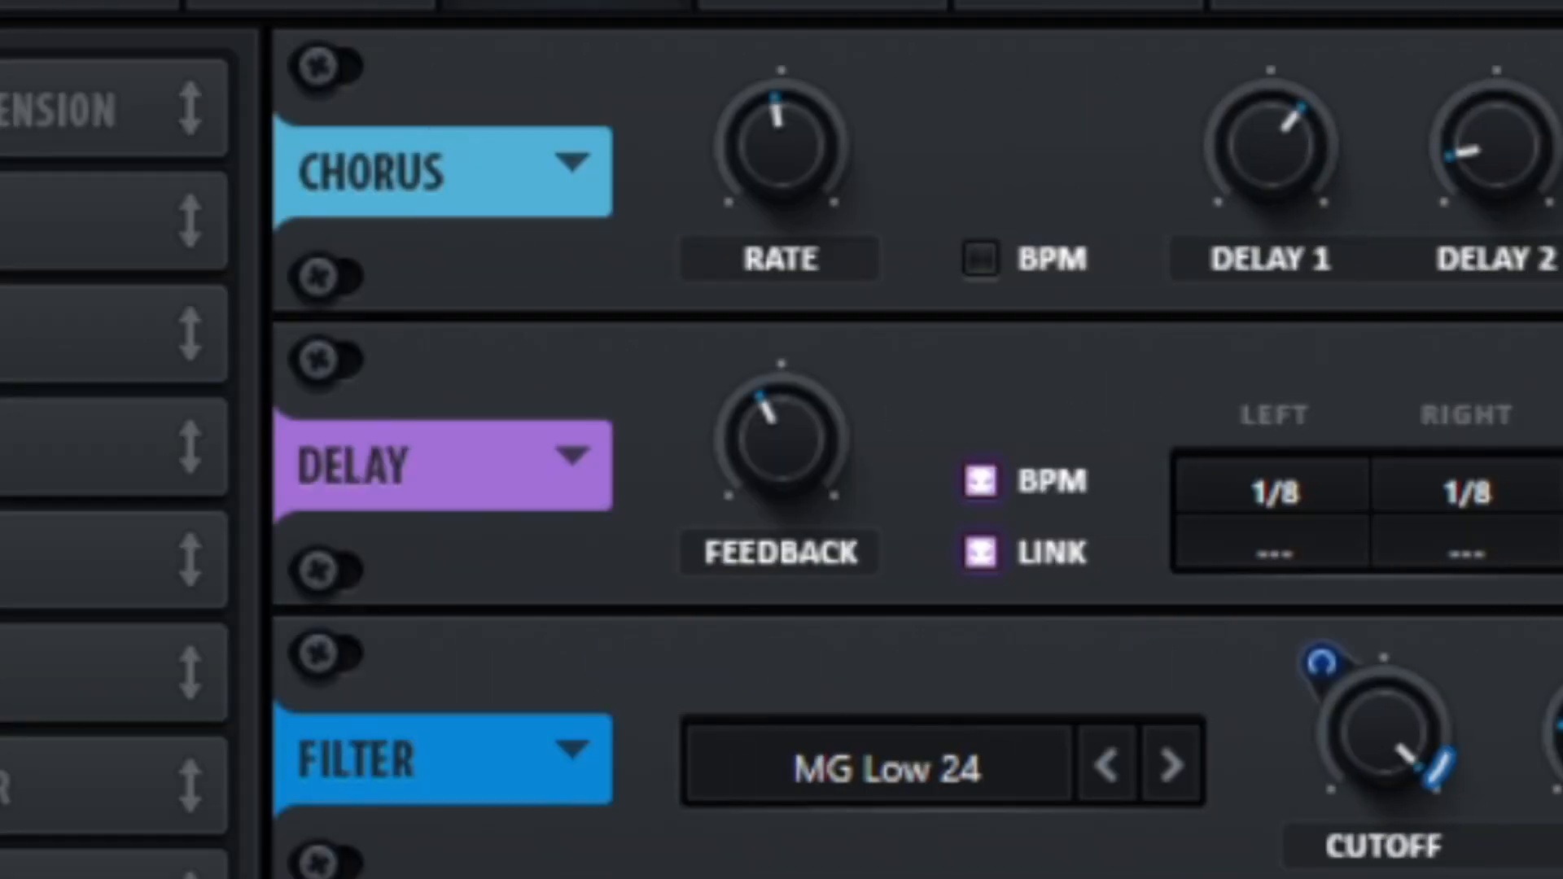
Adjust the delay's feedback, trying both higher and lower amounts.
{"action": "left_click", "coordinate": [759, 430]}
{"action": "left_click_drag", "start_coordinate": [838, 464], "coordinate": [850, 367]}
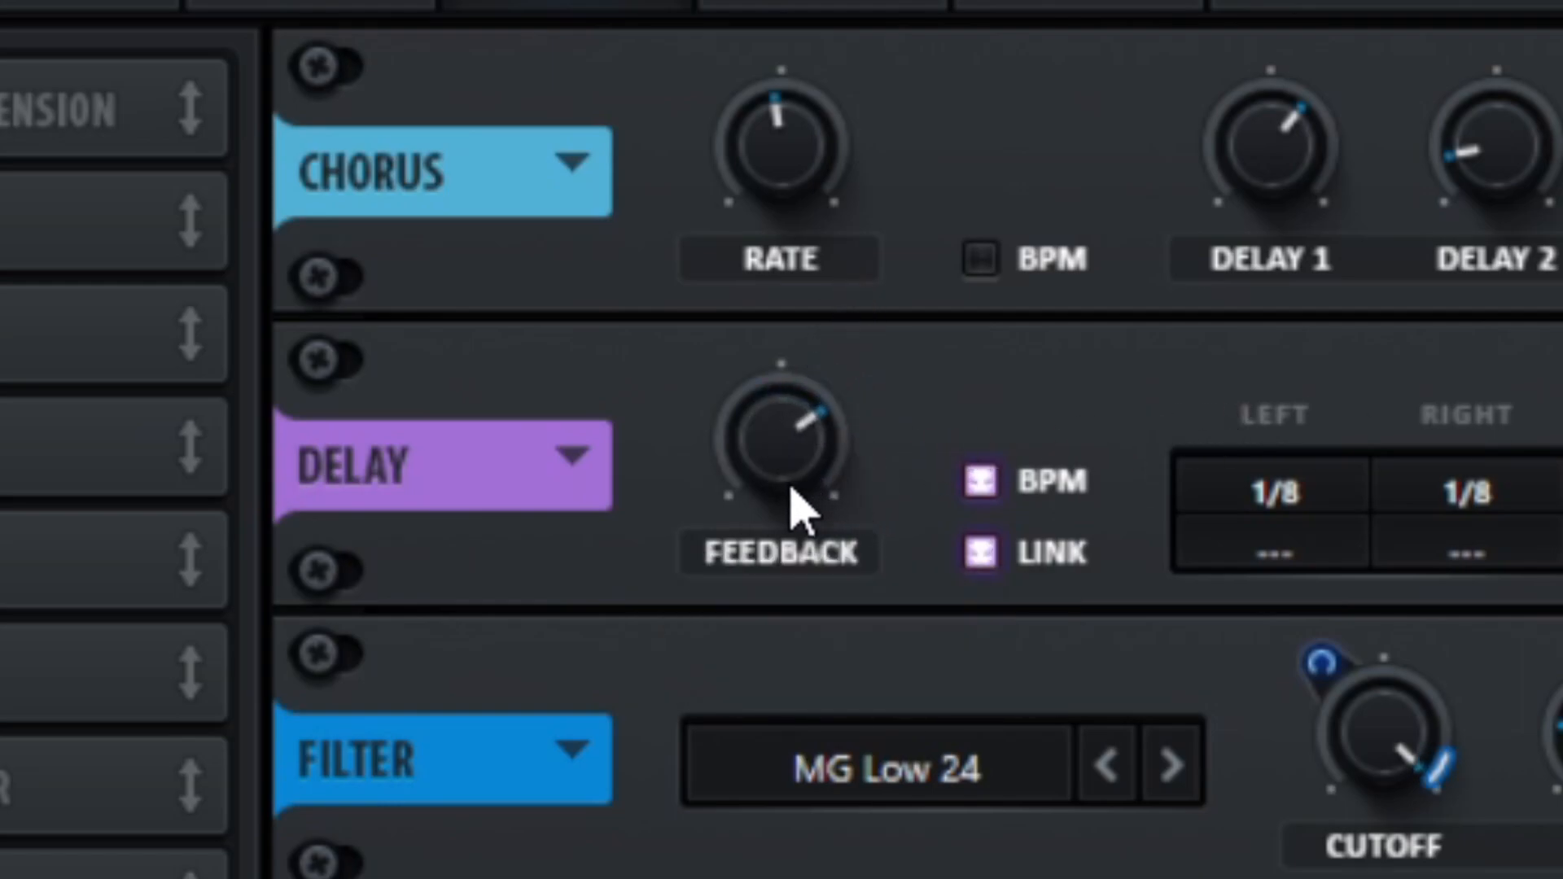
{"action": "left_click_drag", "start_coordinate": [814, 480], "coordinate": [789, 865]}
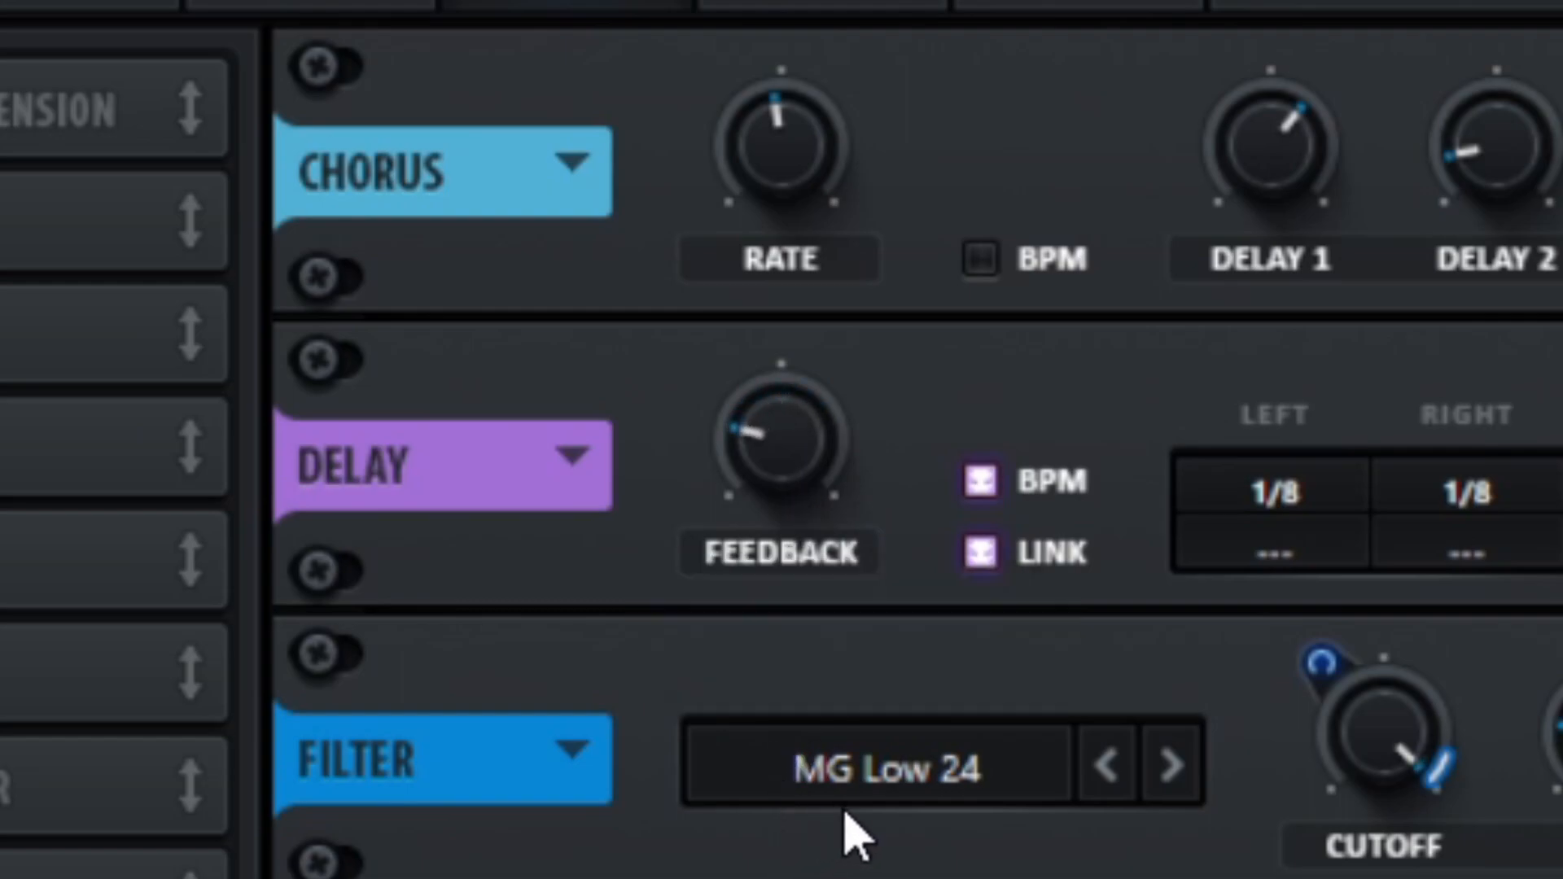
{"action": "left_click_drag", "start_coordinate": [794, 456], "coordinate": [1040, 33]}
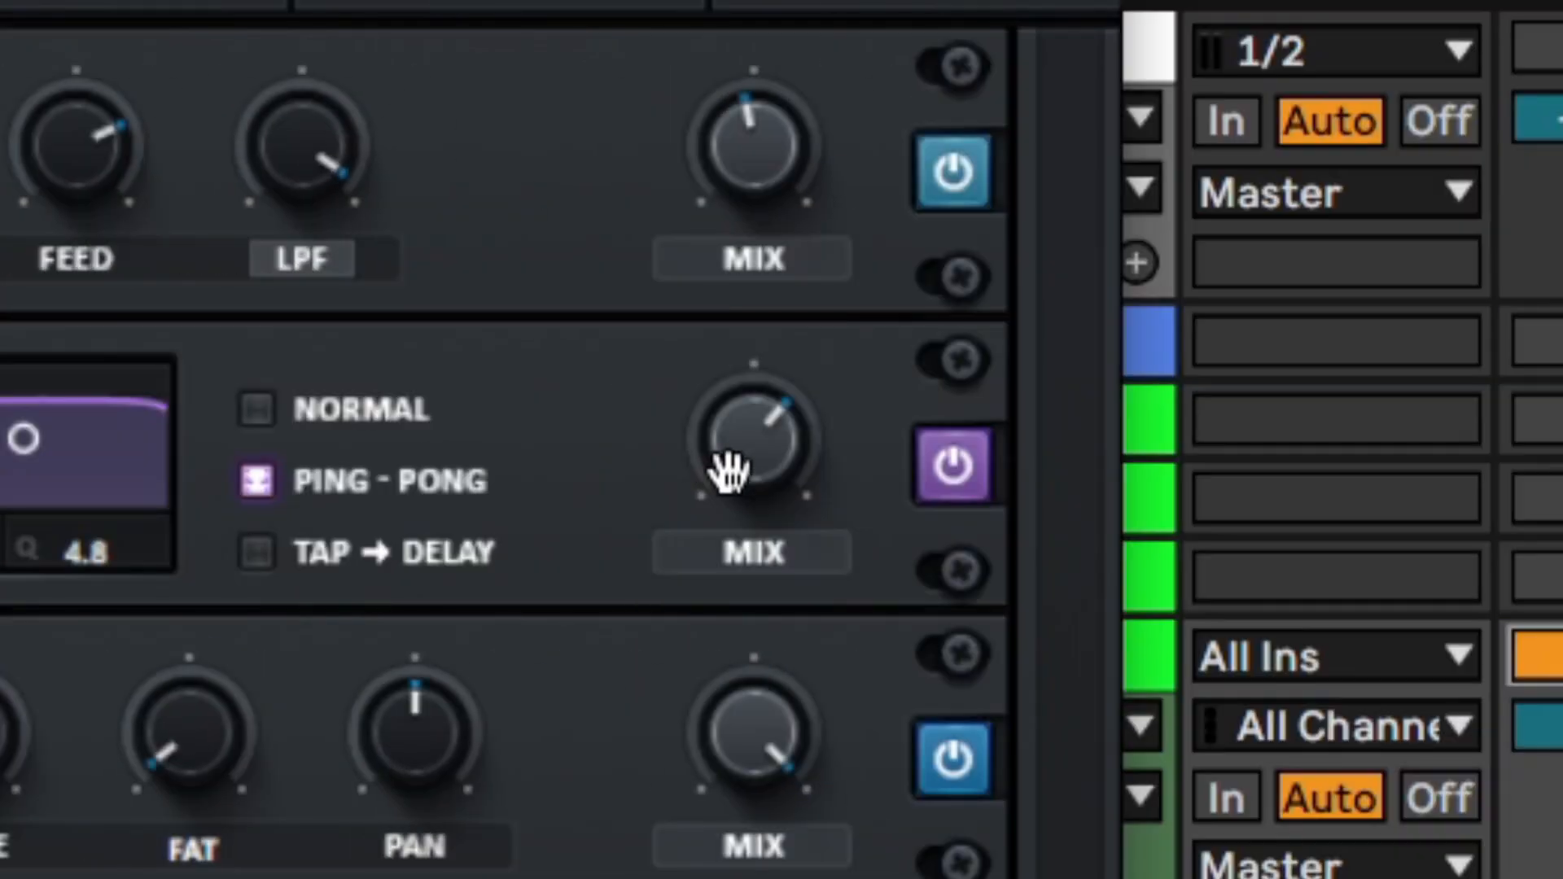
Lower the delay's mix to just below half and bypass the delay.
{"action": "left_click_drag", "start_coordinate": [726, 471], "coordinate": [684, 766]}
{"action": "left_click", "coordinate": [954, 473]}
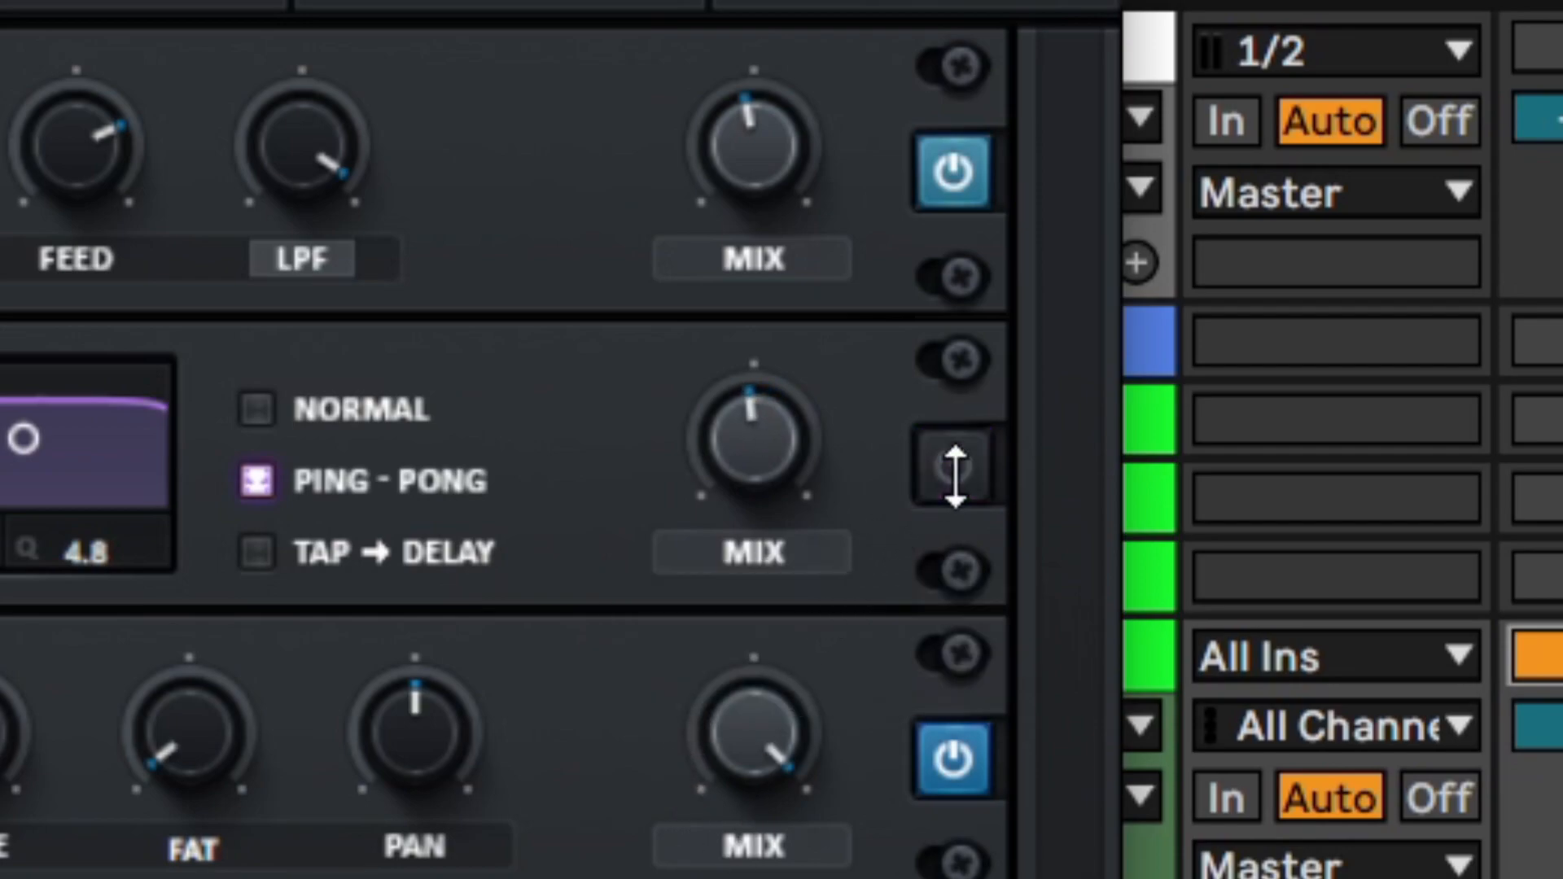
Compare the sound with the delay on and off, leave it enabled, and close the Serum window.
{"action": "left_click", "coordinate": [954, 472]}
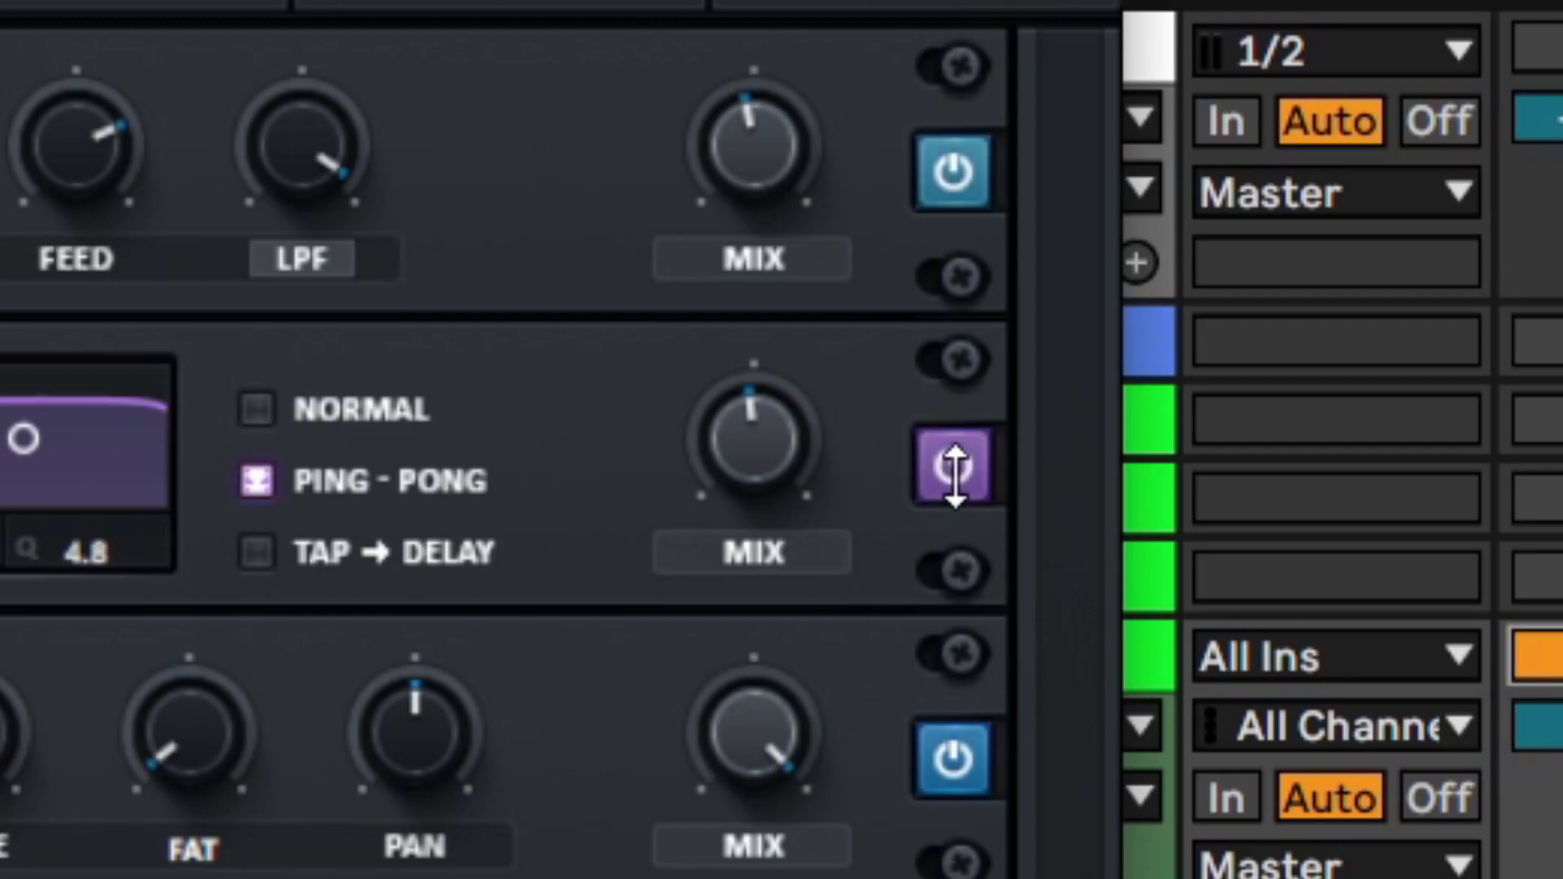
{"action": "left_click", "coordinate": [954, 472]}
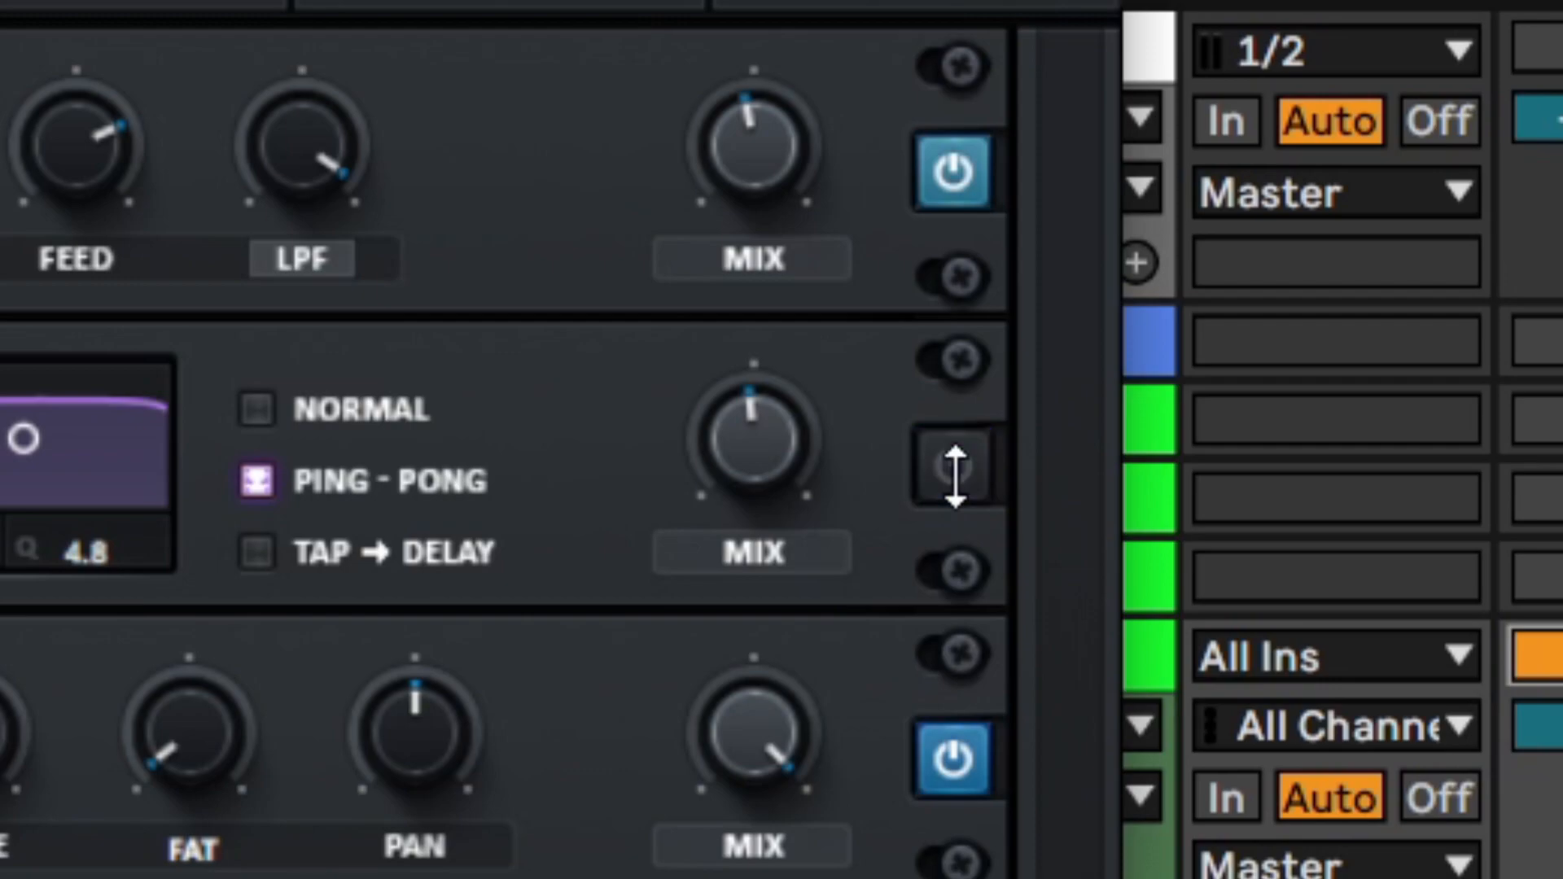
{"action": "left_click", "coordinate": [954, 472]}
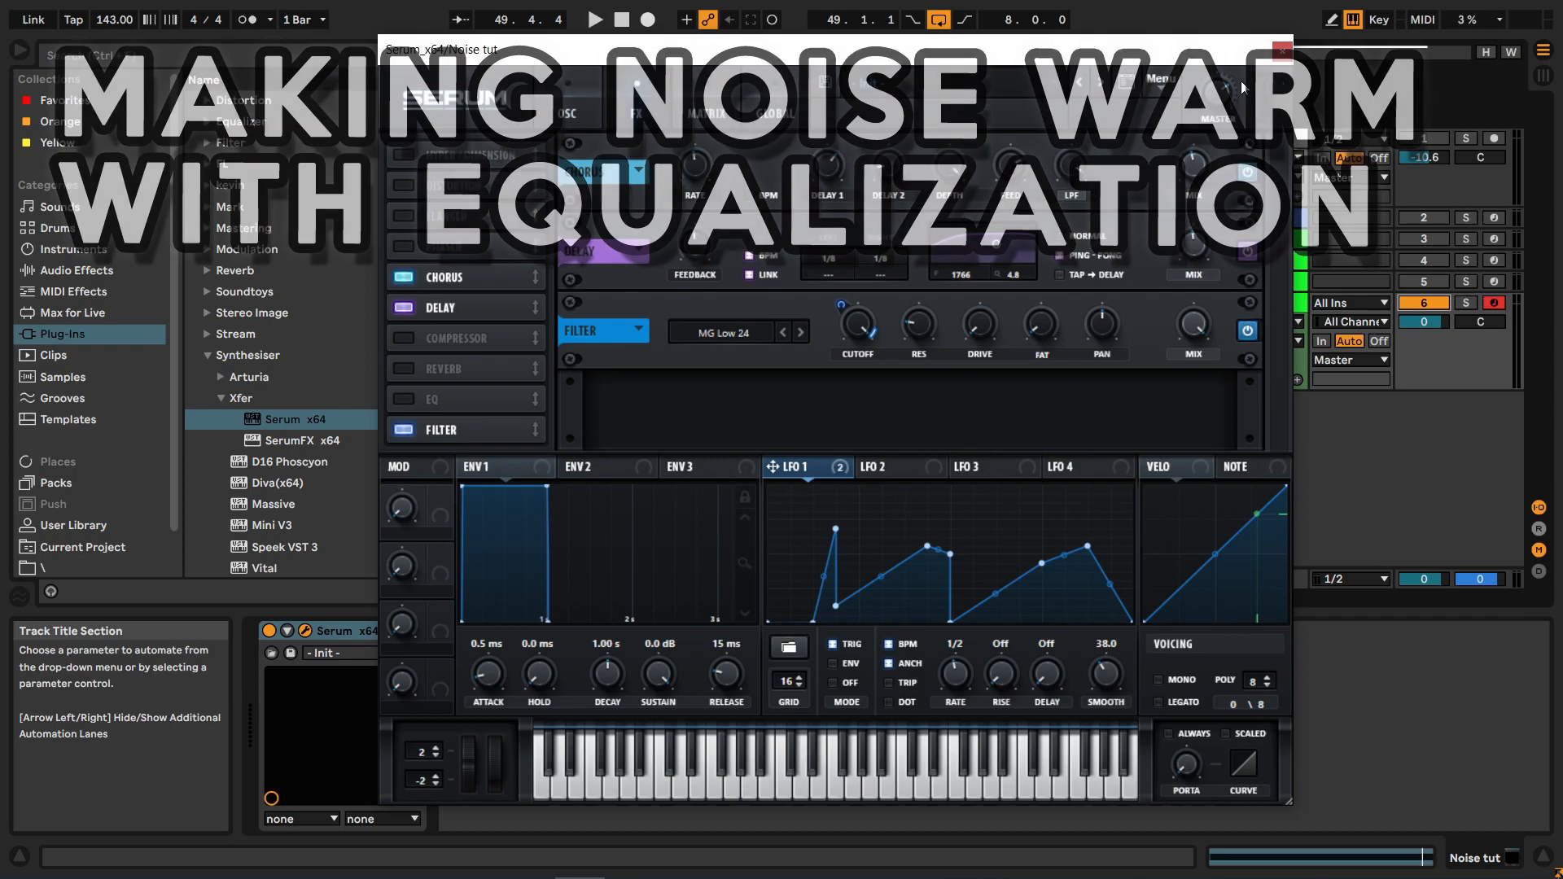
{"action": "left_click", "coordinate": [1279, 49]}
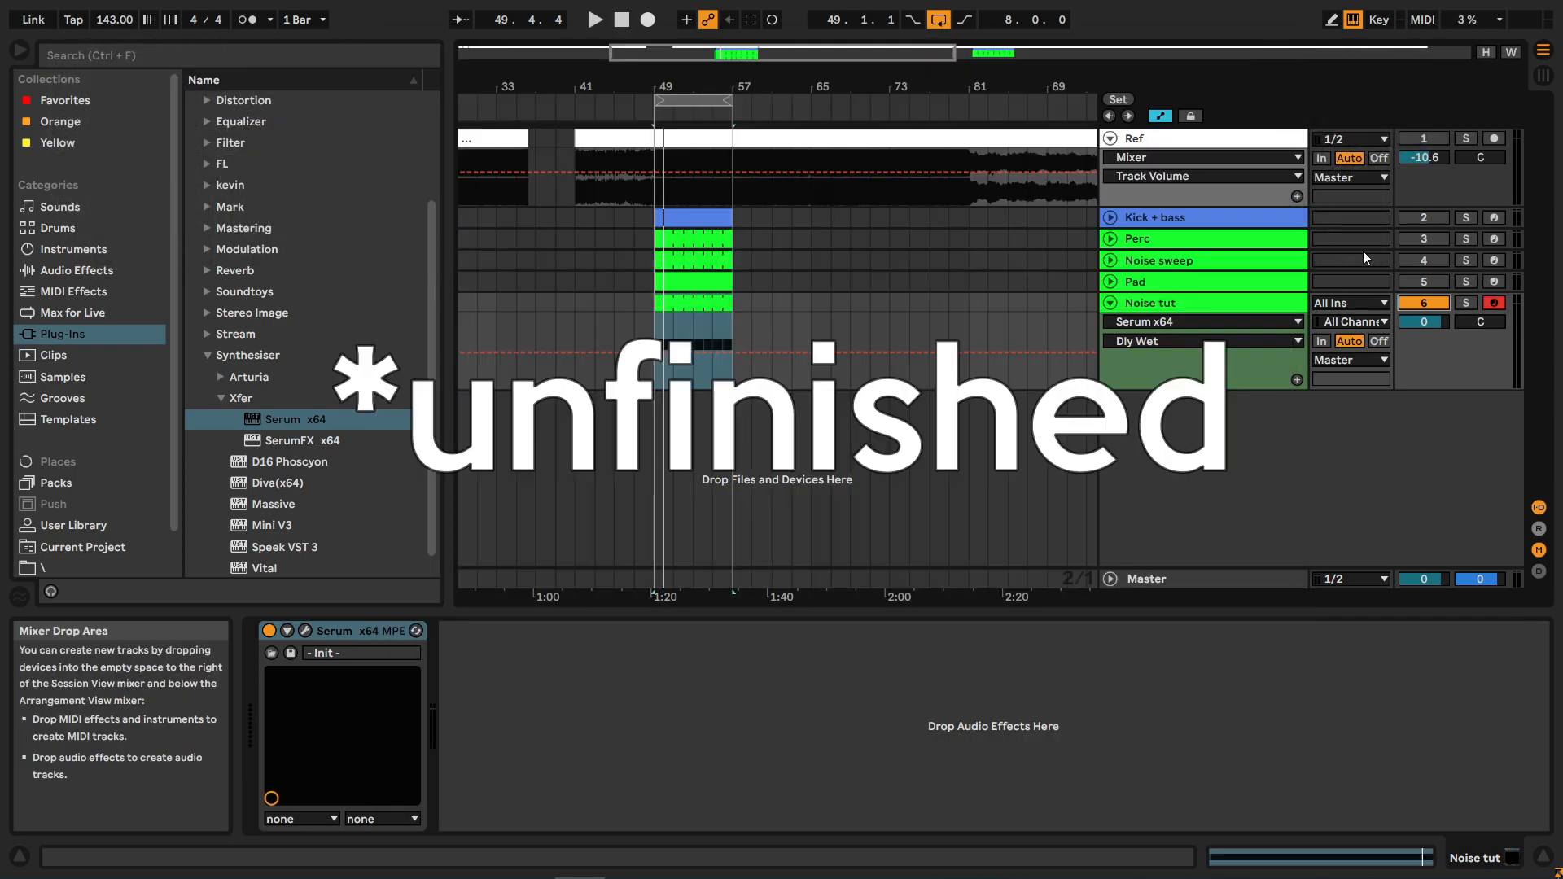
Solo the Kick + bass and Noise tut tracks and play them together.
{"action": "left_click", "coordinate": [1466, 217]}
{"action": "left_click", "coordinate": [1466, 302], "text": "ctrl"}
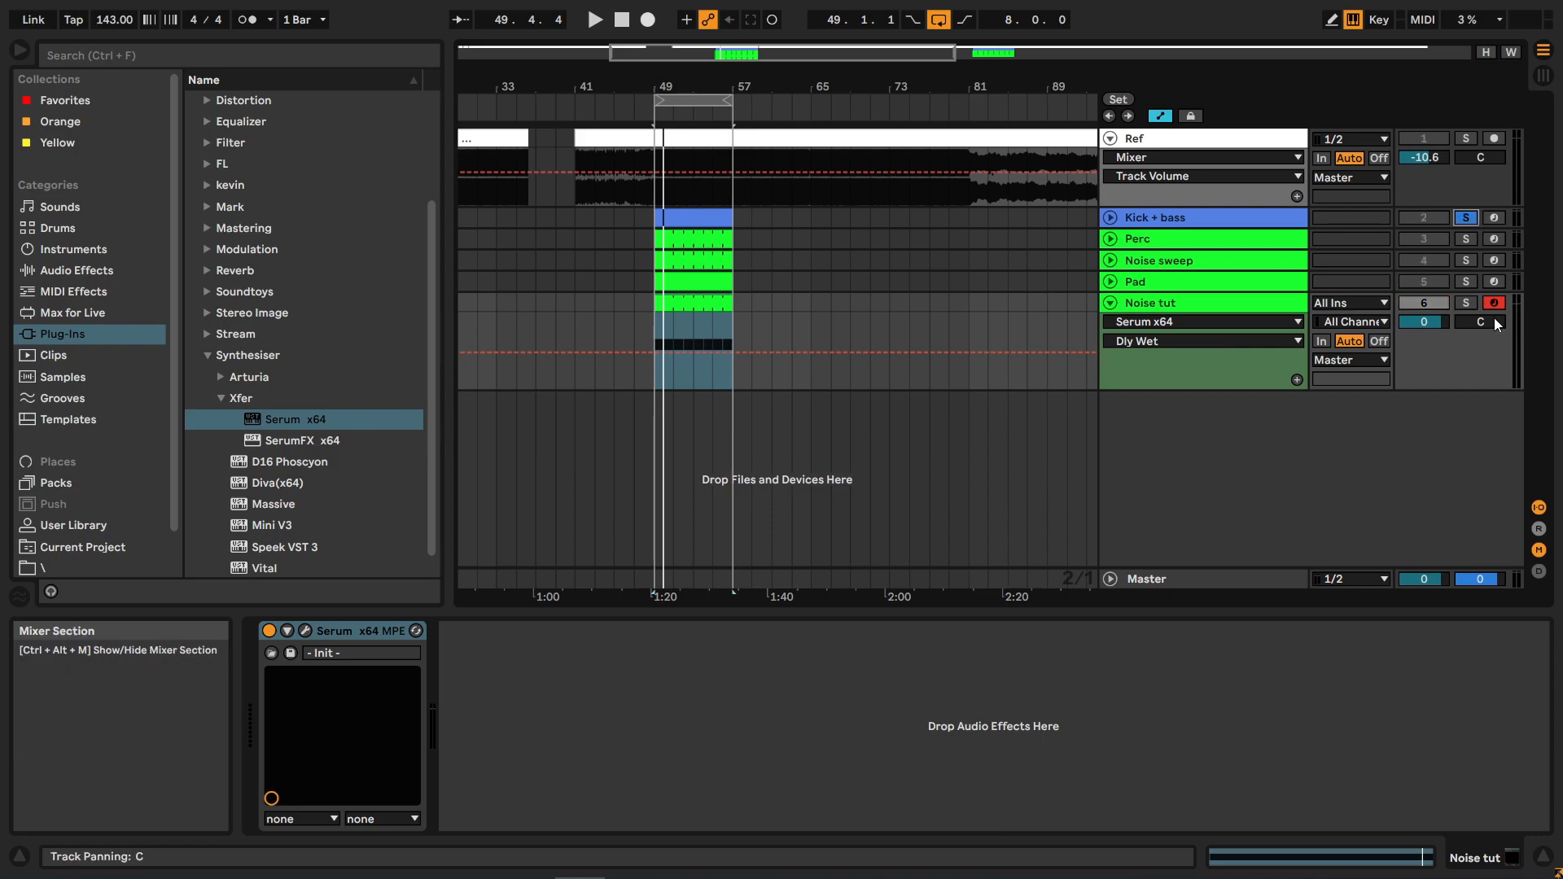
{"action": "key", "text": "space"}
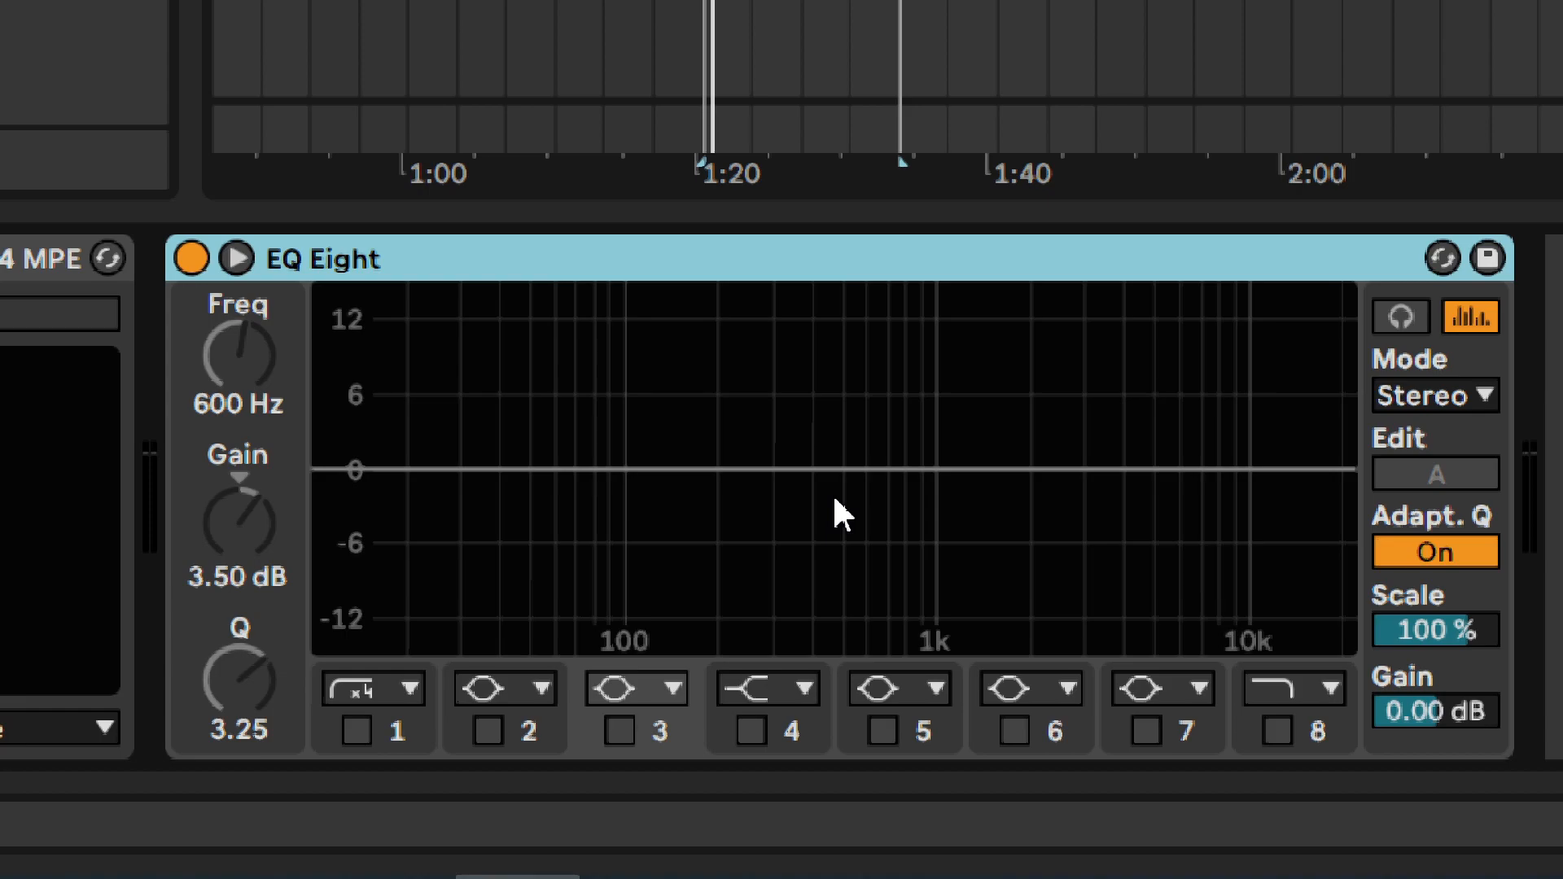
Enable EQ Eight's band 1 low cut at 125 Hz and compare playback with it on and off.
{"action": "left_click", "coordinate": [356, 730]}
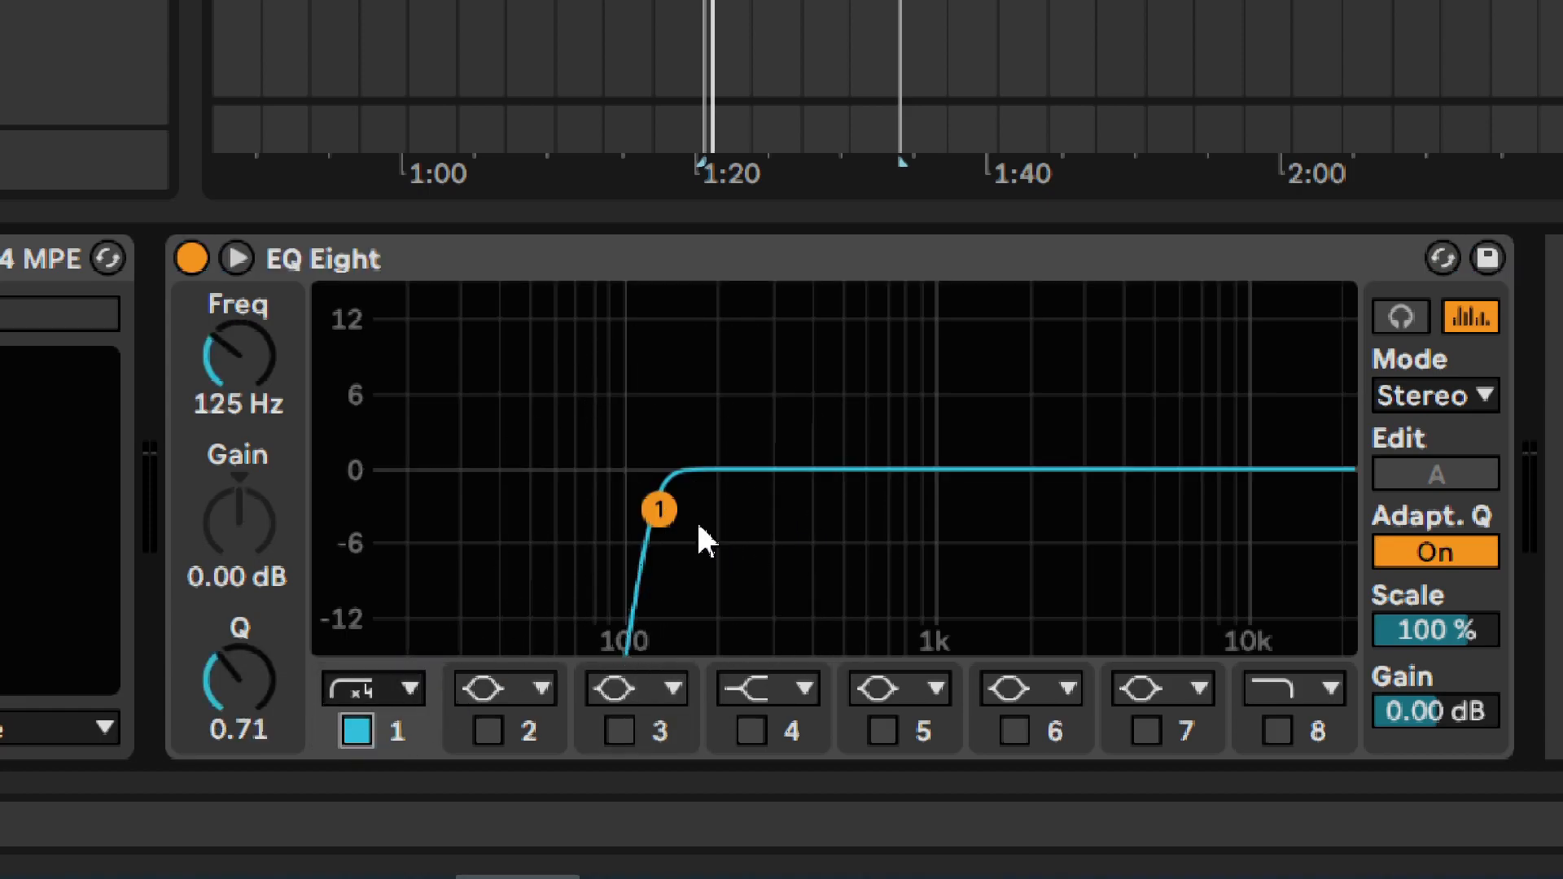
{"action": "key", "text": "space"}
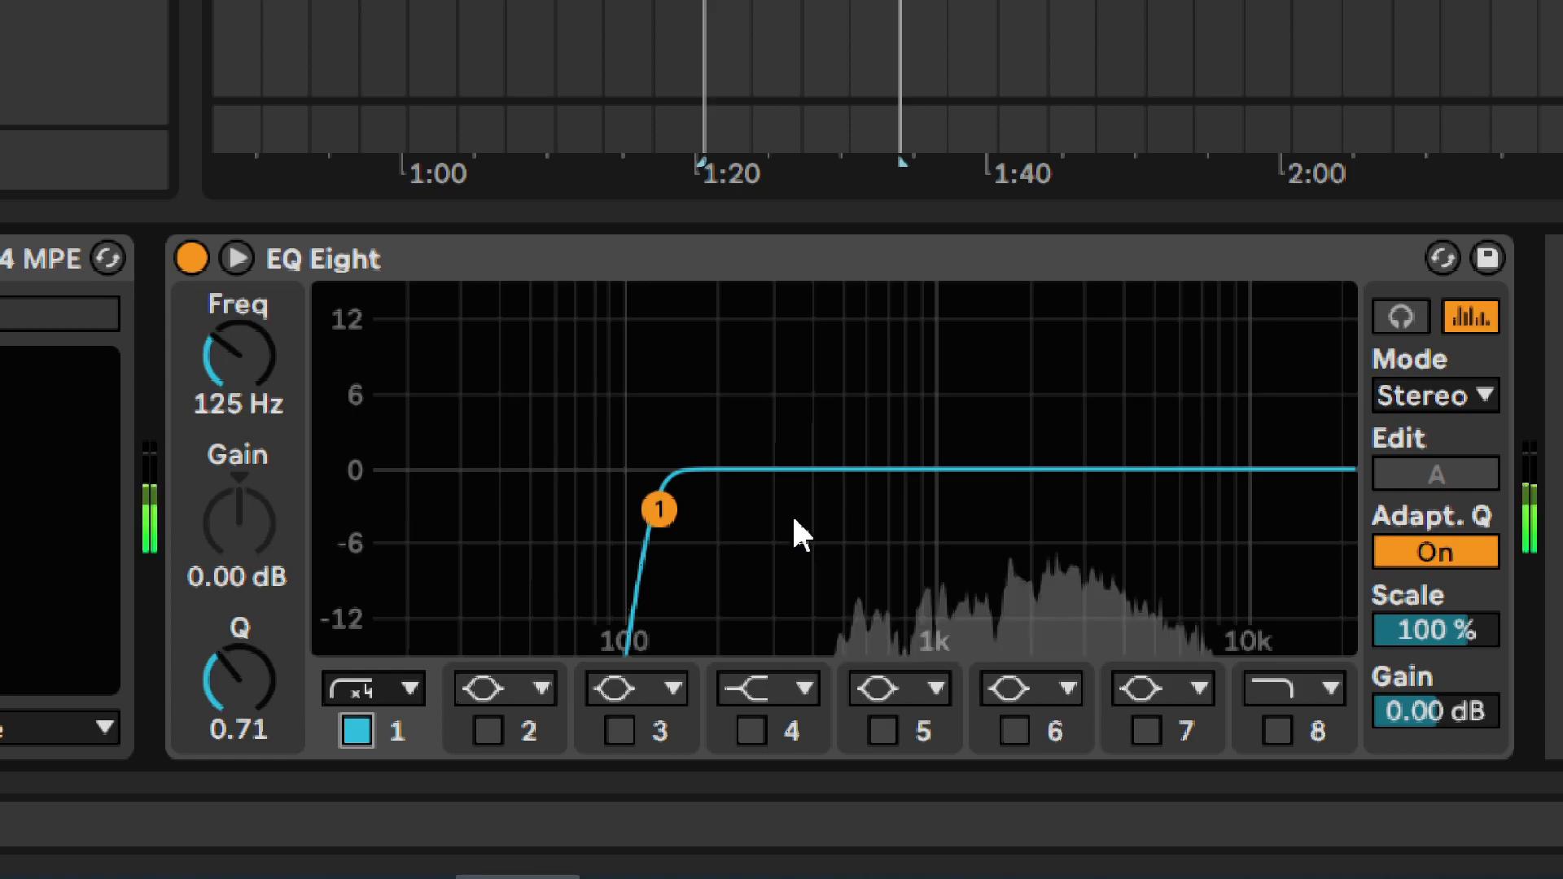
{"action": "left_click", "coordinate": [358, 731]}
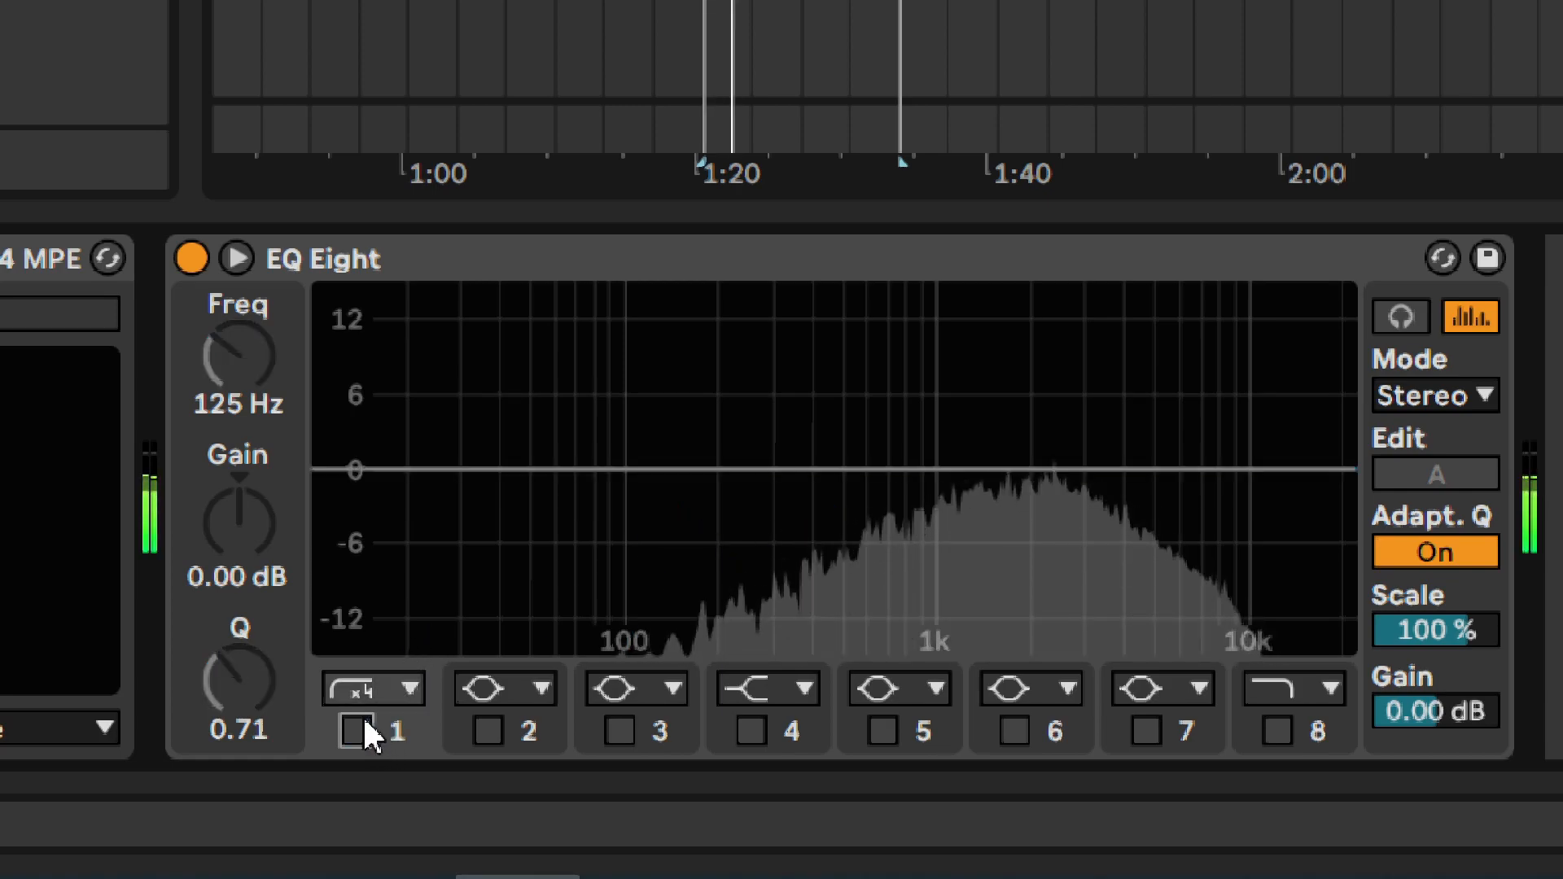
{"action": "left_click", "coordinate": [358, 731]}
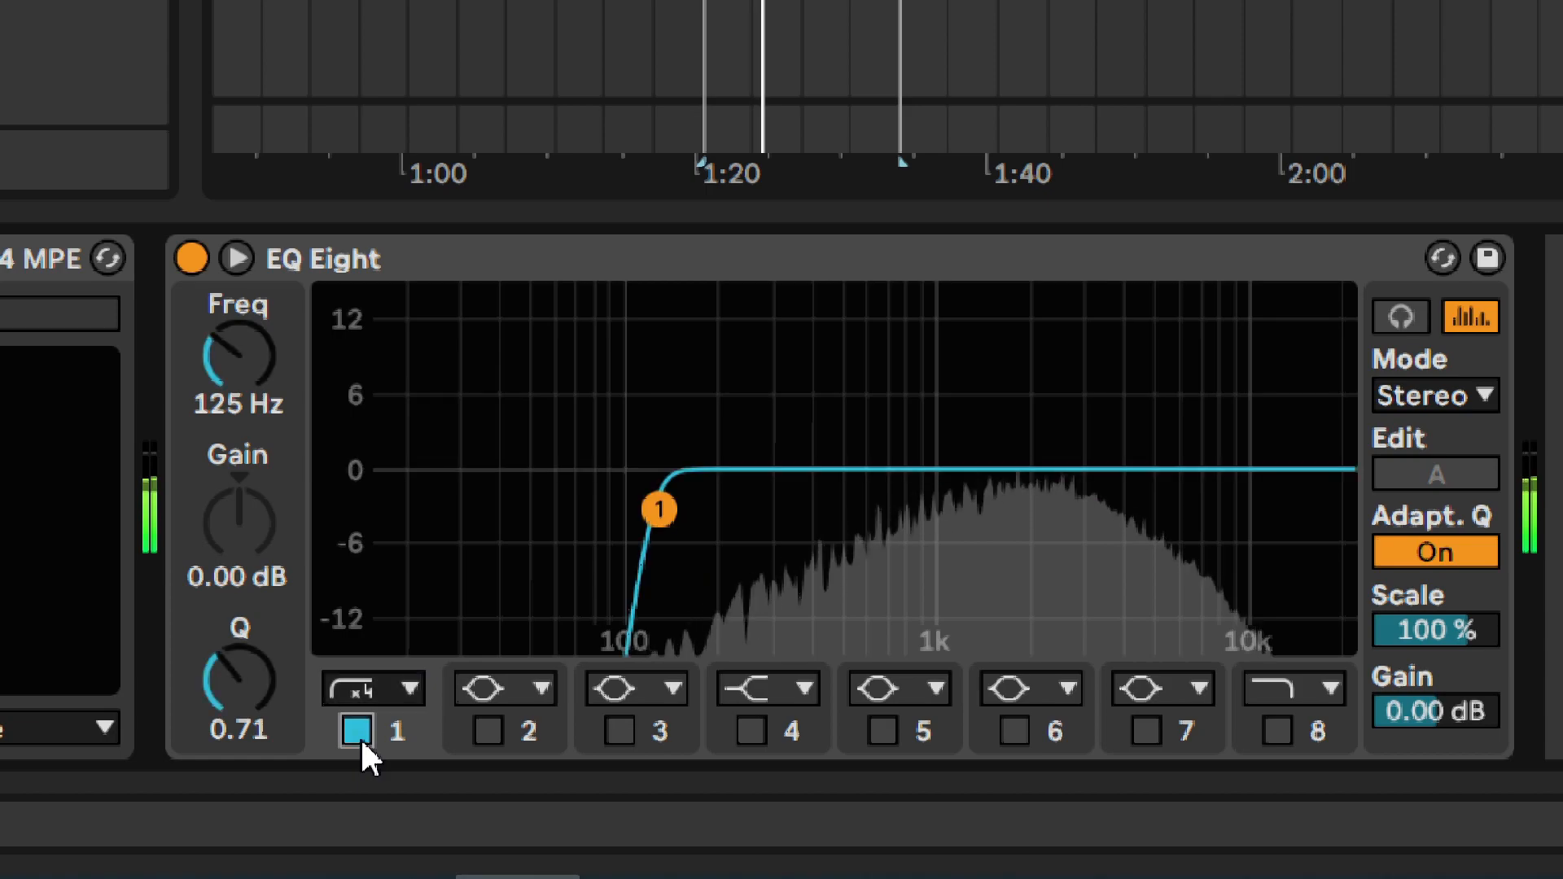
{"action": "left_click", "coordinate": [359, 736]}
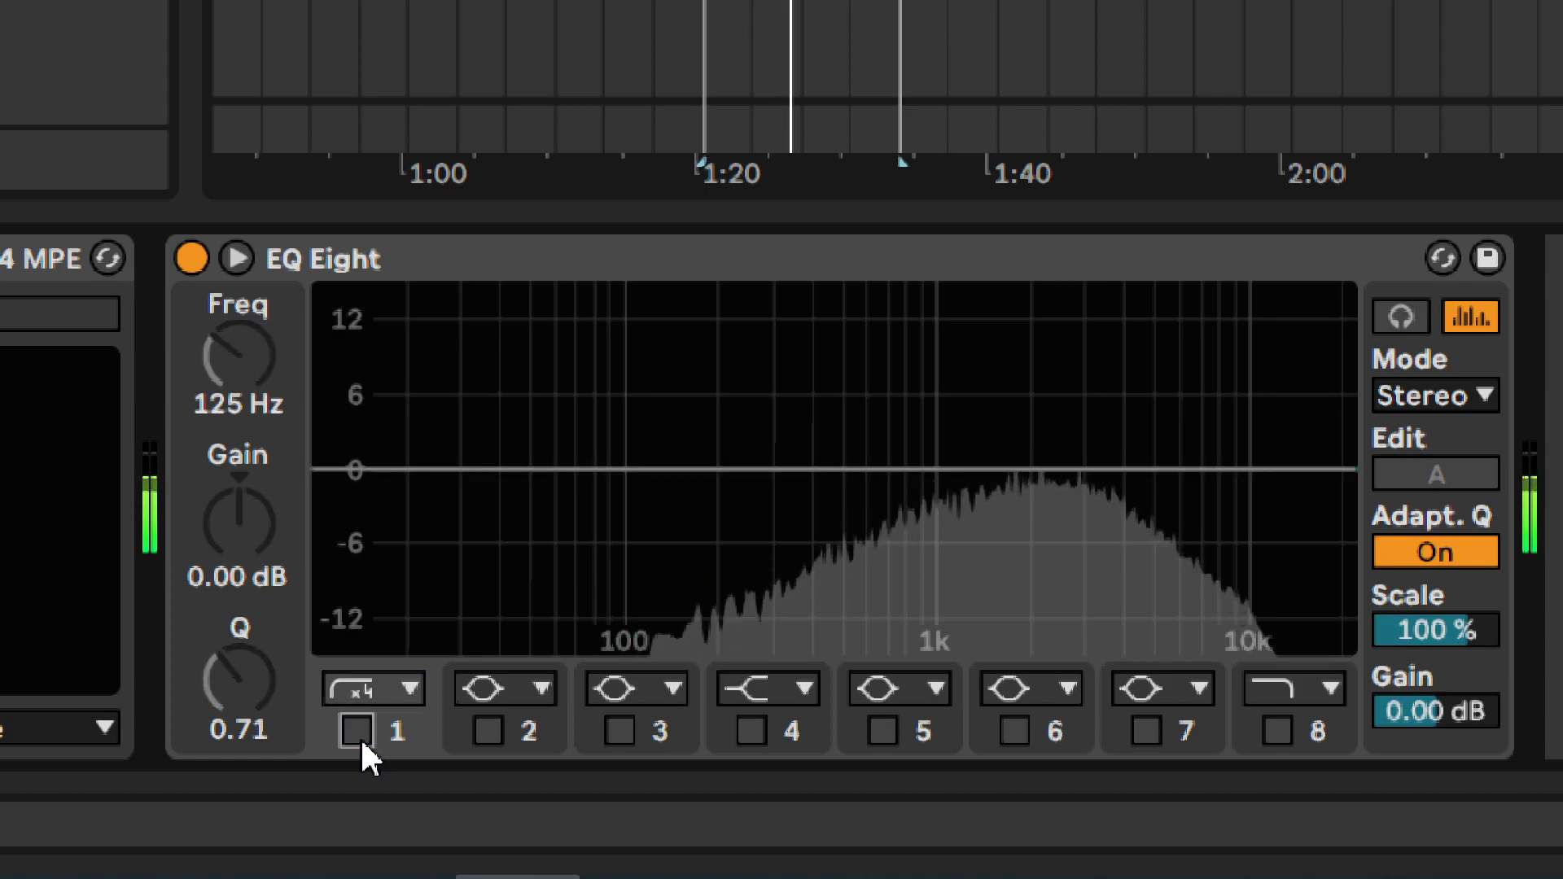
{"action": "left_click", "coordinate": [360, 736]}
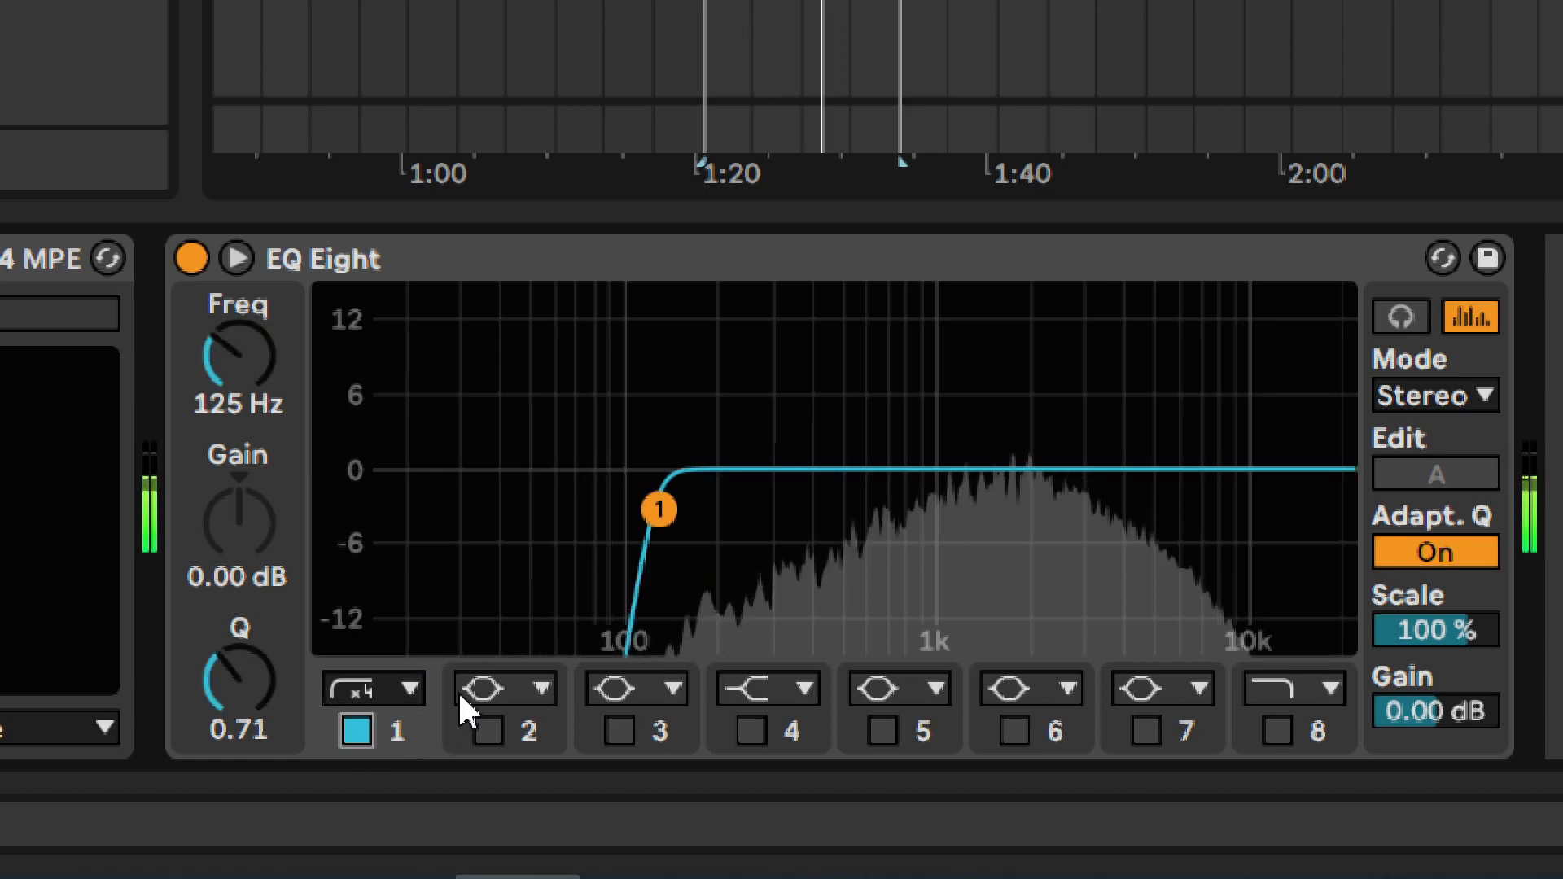
{"action": "key", "text": "space"}
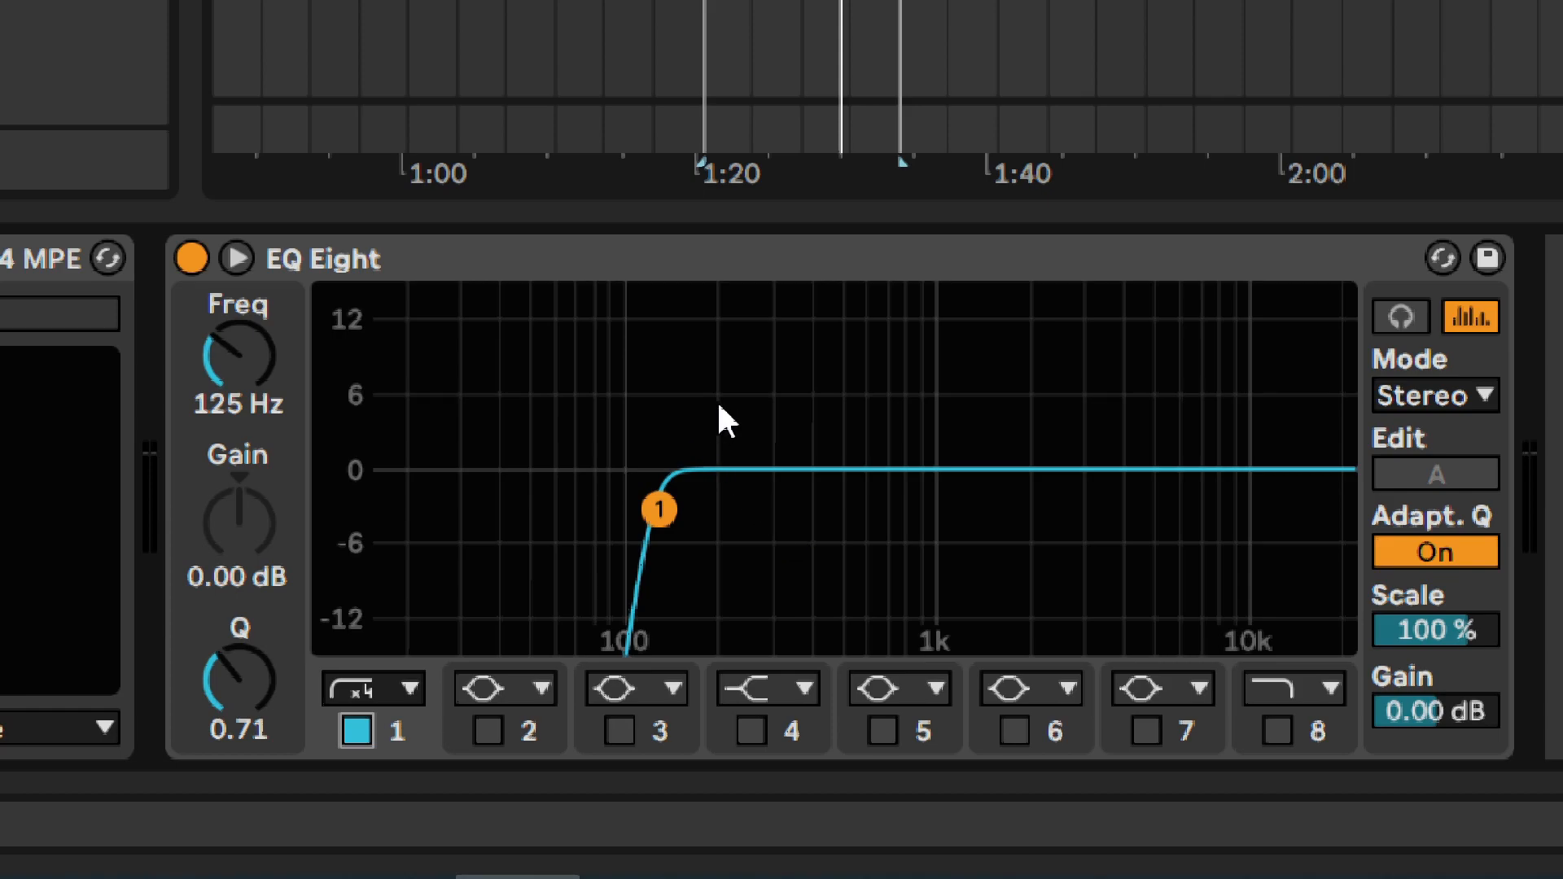
Enable EQ Eight's band 3 bell boost of 3.50 dB at 600 Hz, toggling it during playback to compare.
{"action": "left_click", "coordinate": [782, 411]}
{"action": "left_click", "coordinate": [908, 419]}
{"action": "key", "text": "space"}
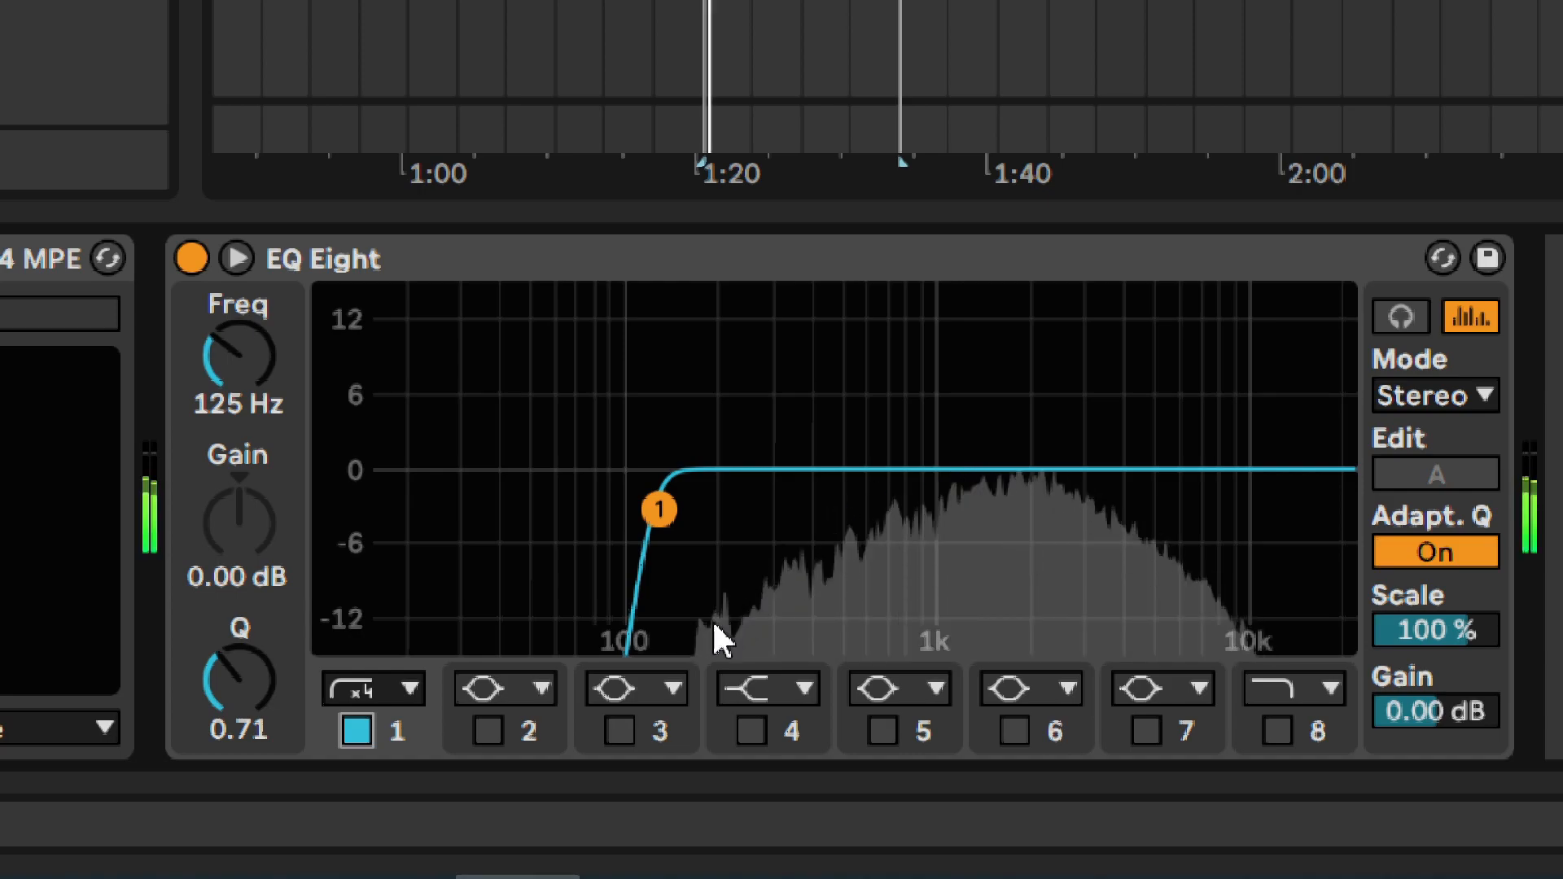
{"action": "left_click", "coordinate": [621, 732]}
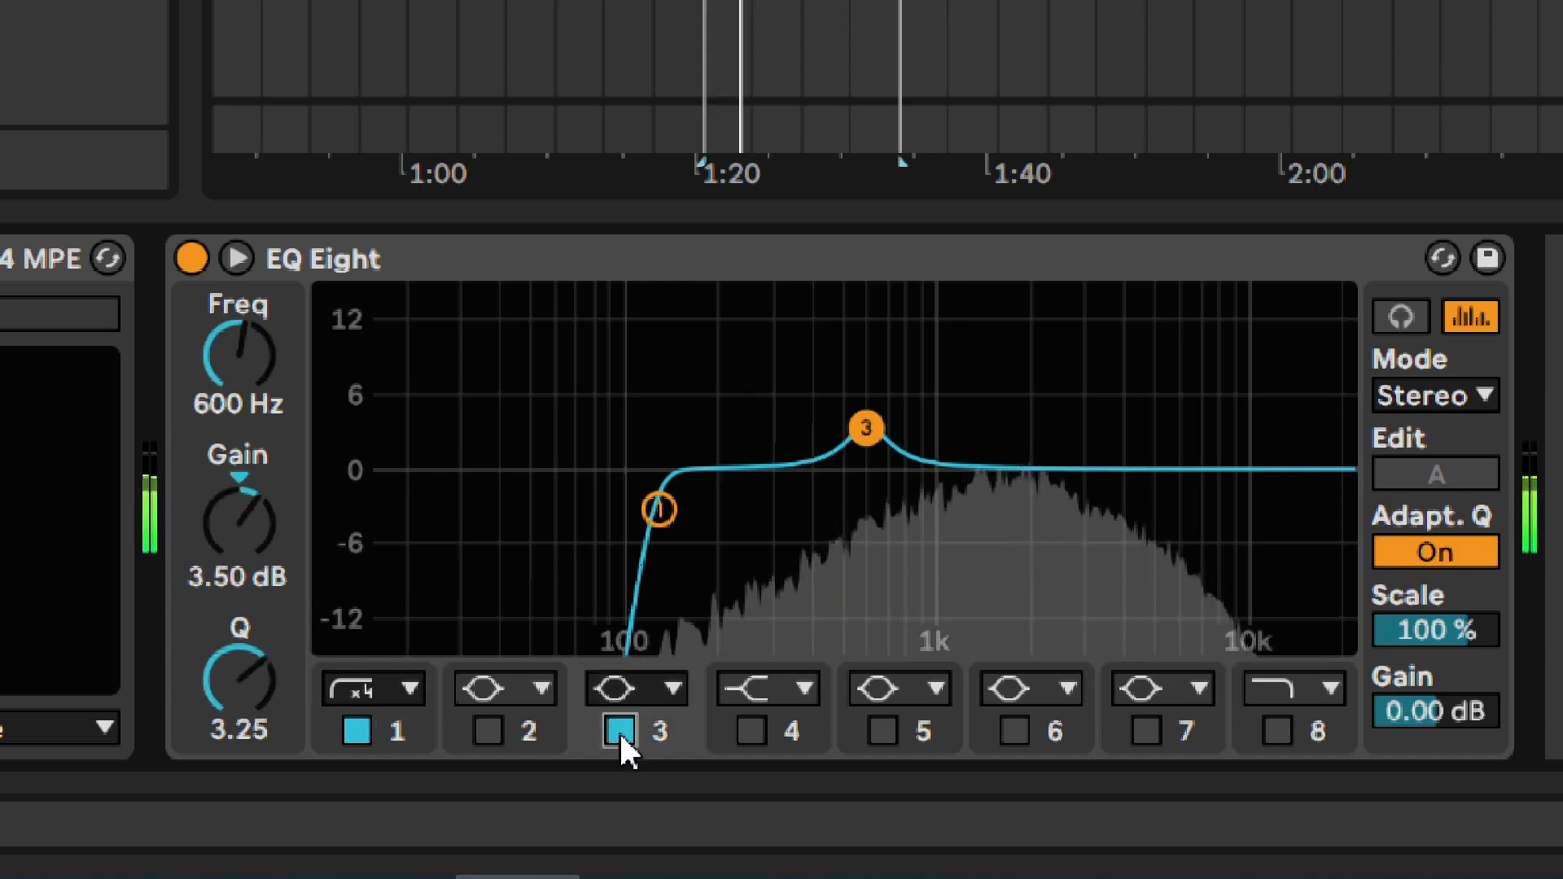
{"action": "left_click", "coordinate": [621, 733]}
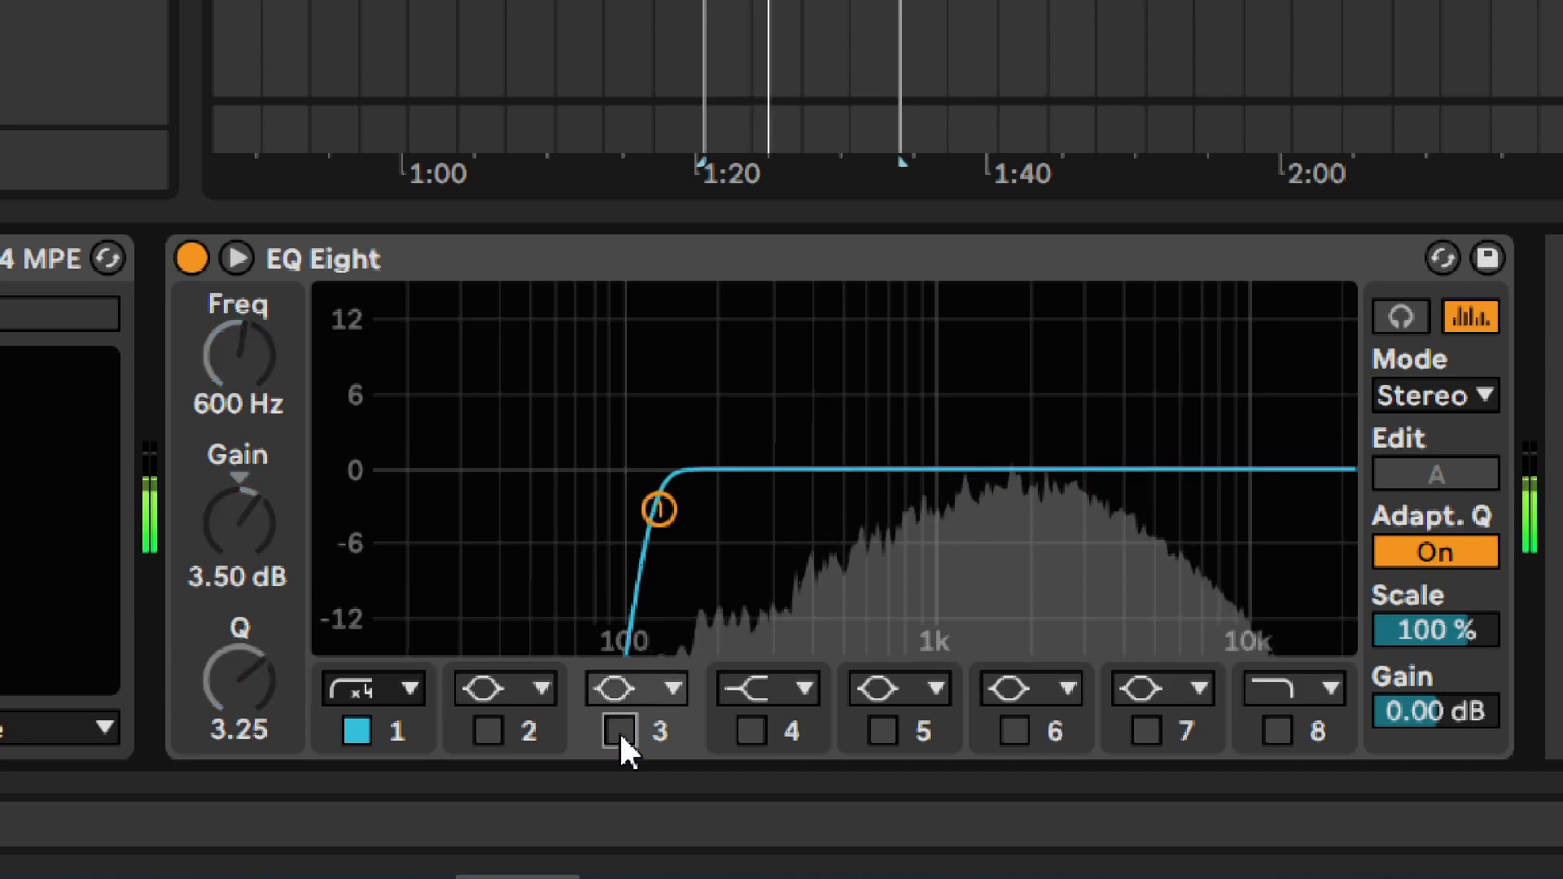
{"action": "left_click", "coordinate": [621, 733]}
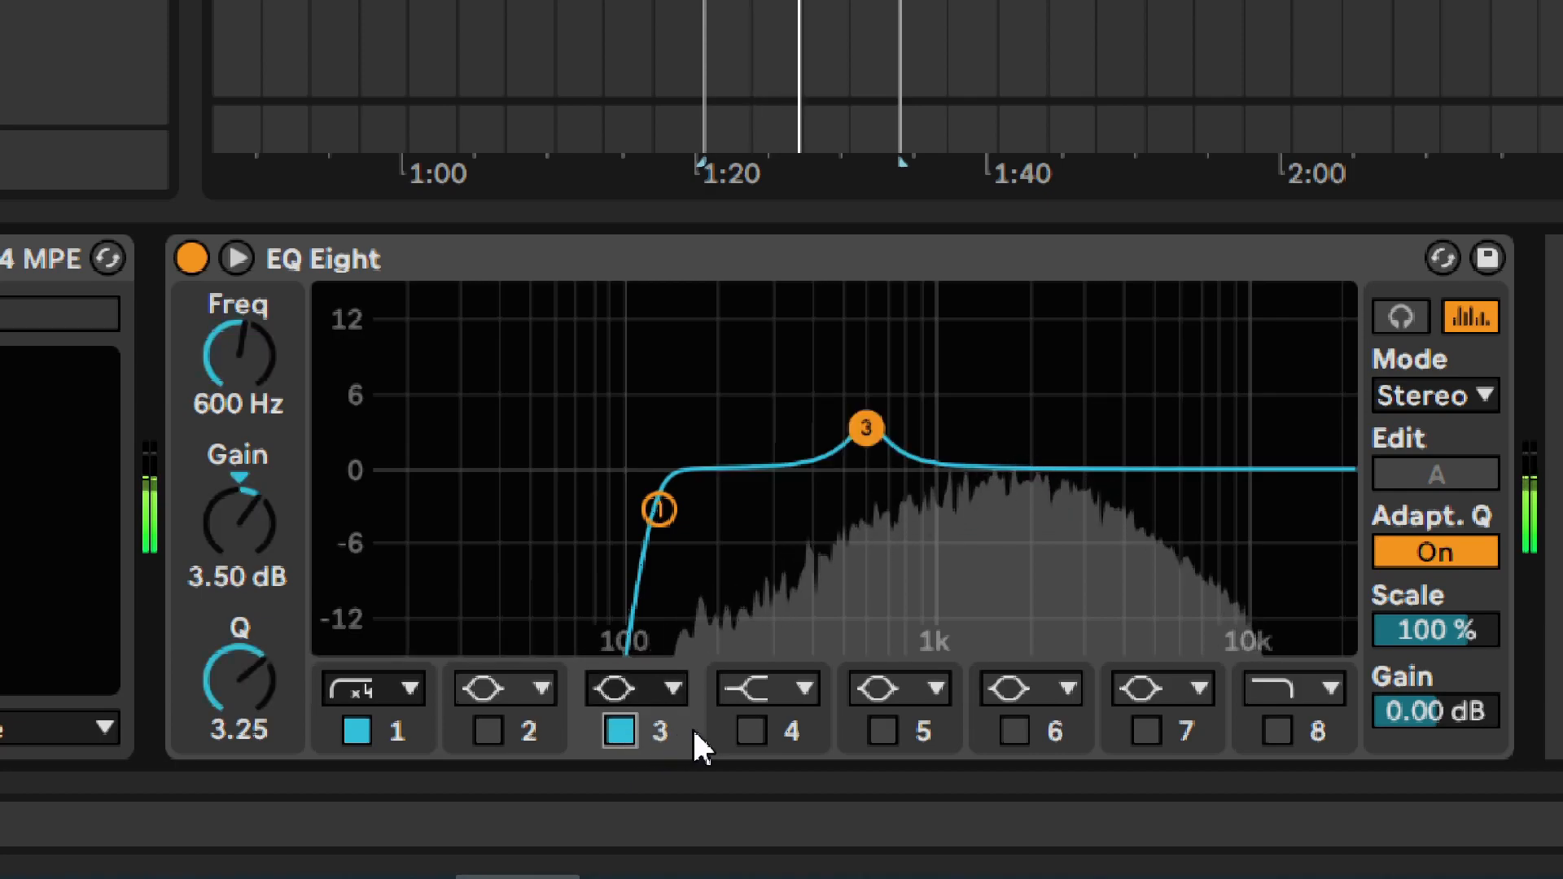
Enable EQ Eight's band 5 bell boost of 7.70 dB at 450 Hz, toggling it during playback to compare.
{"action": "left_click", "coordinate": [884, 733]}
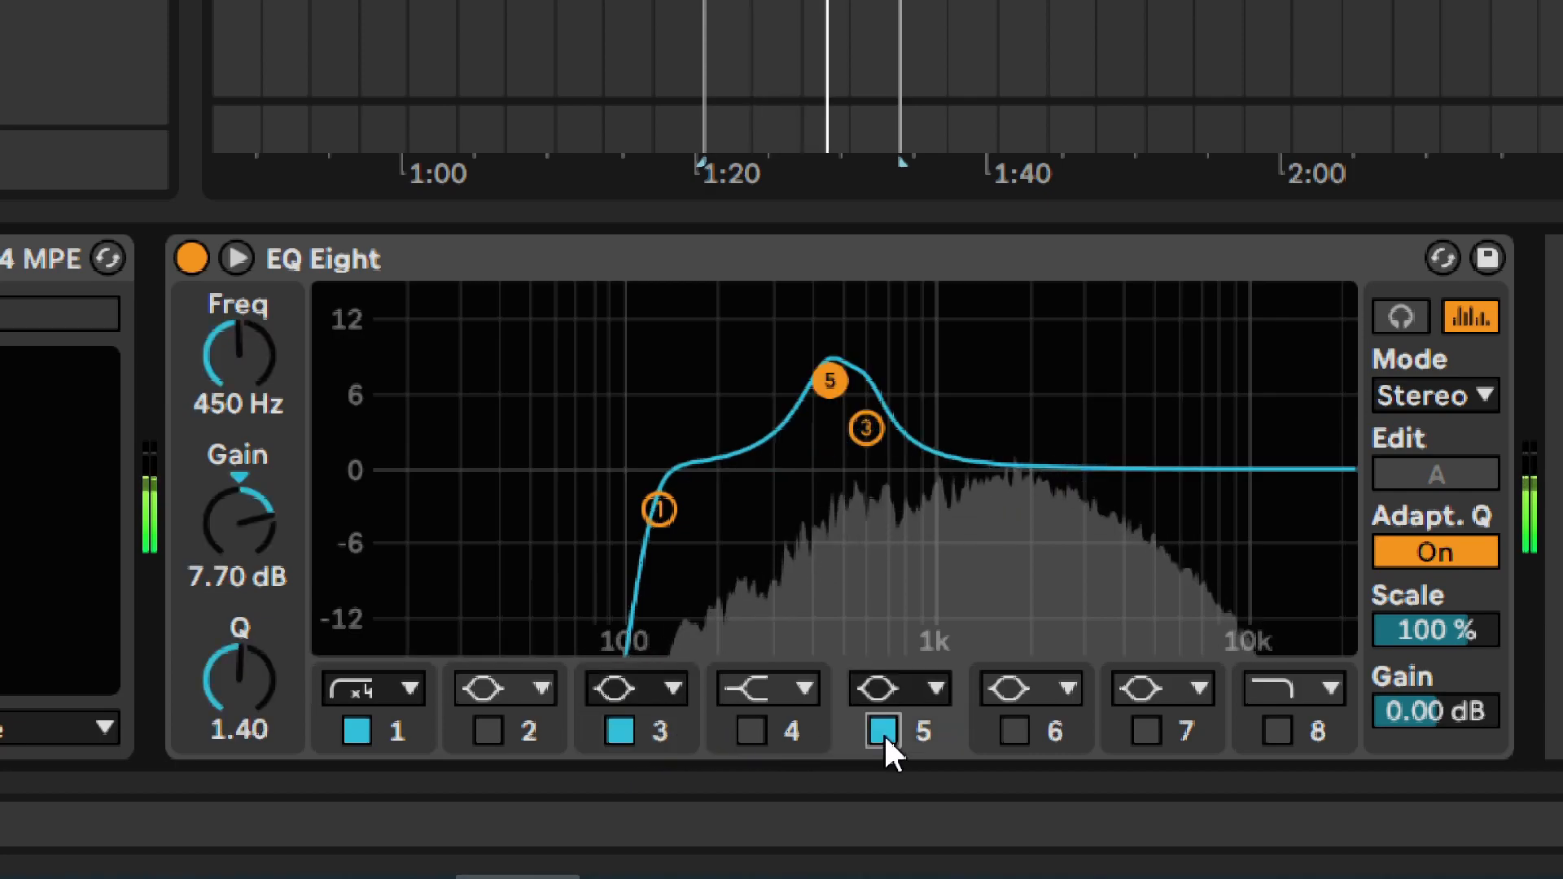
{"action": "left_click", "coordinate": [883, 733]}
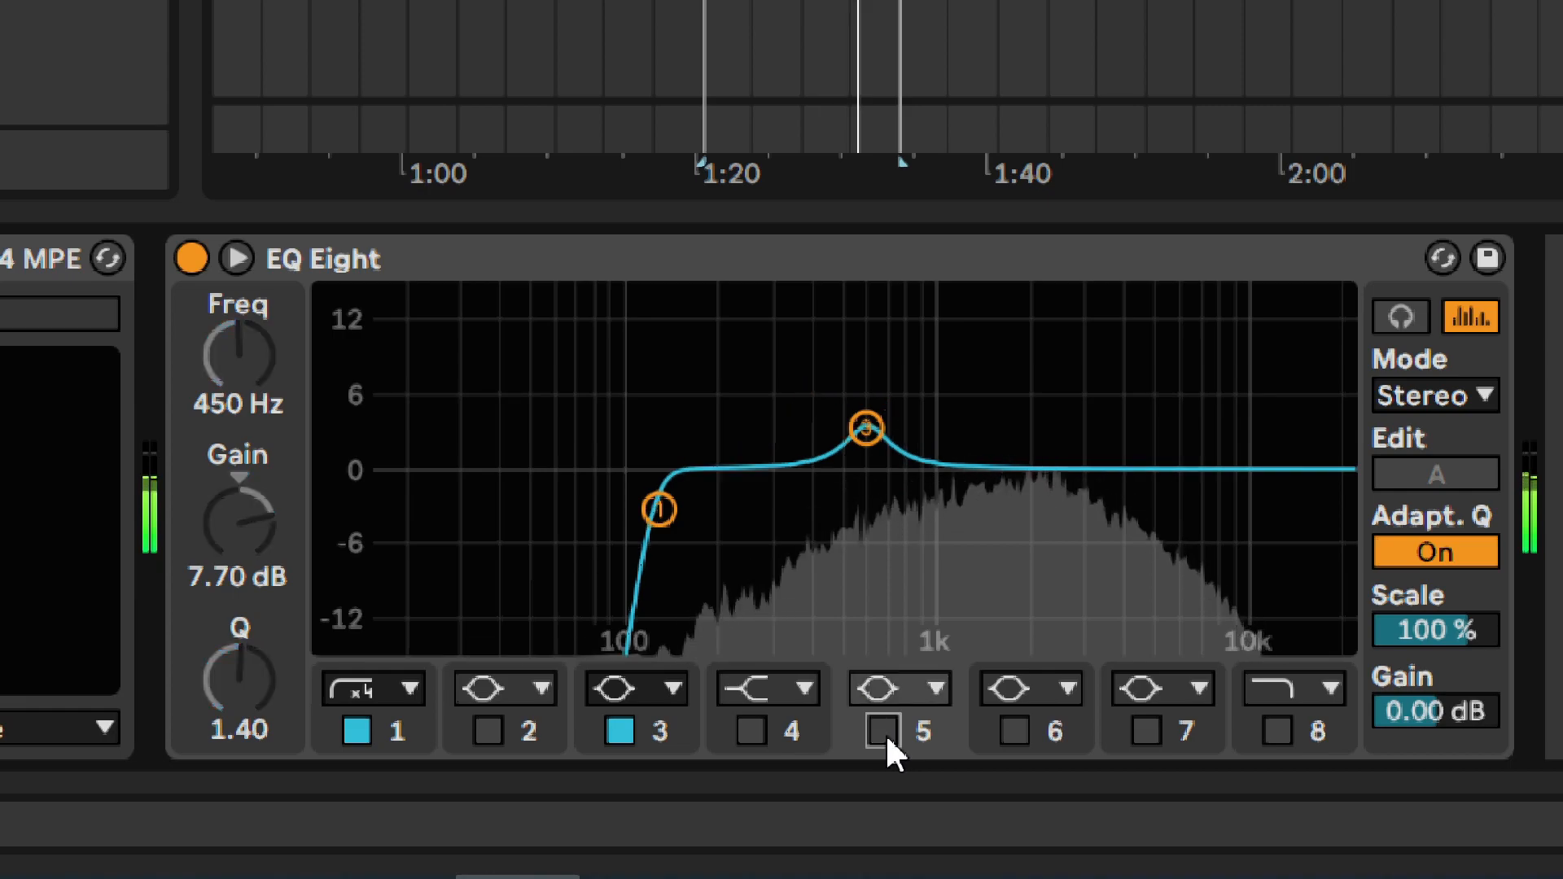
{"action": "left_click", "coordinate": [885, 735]}
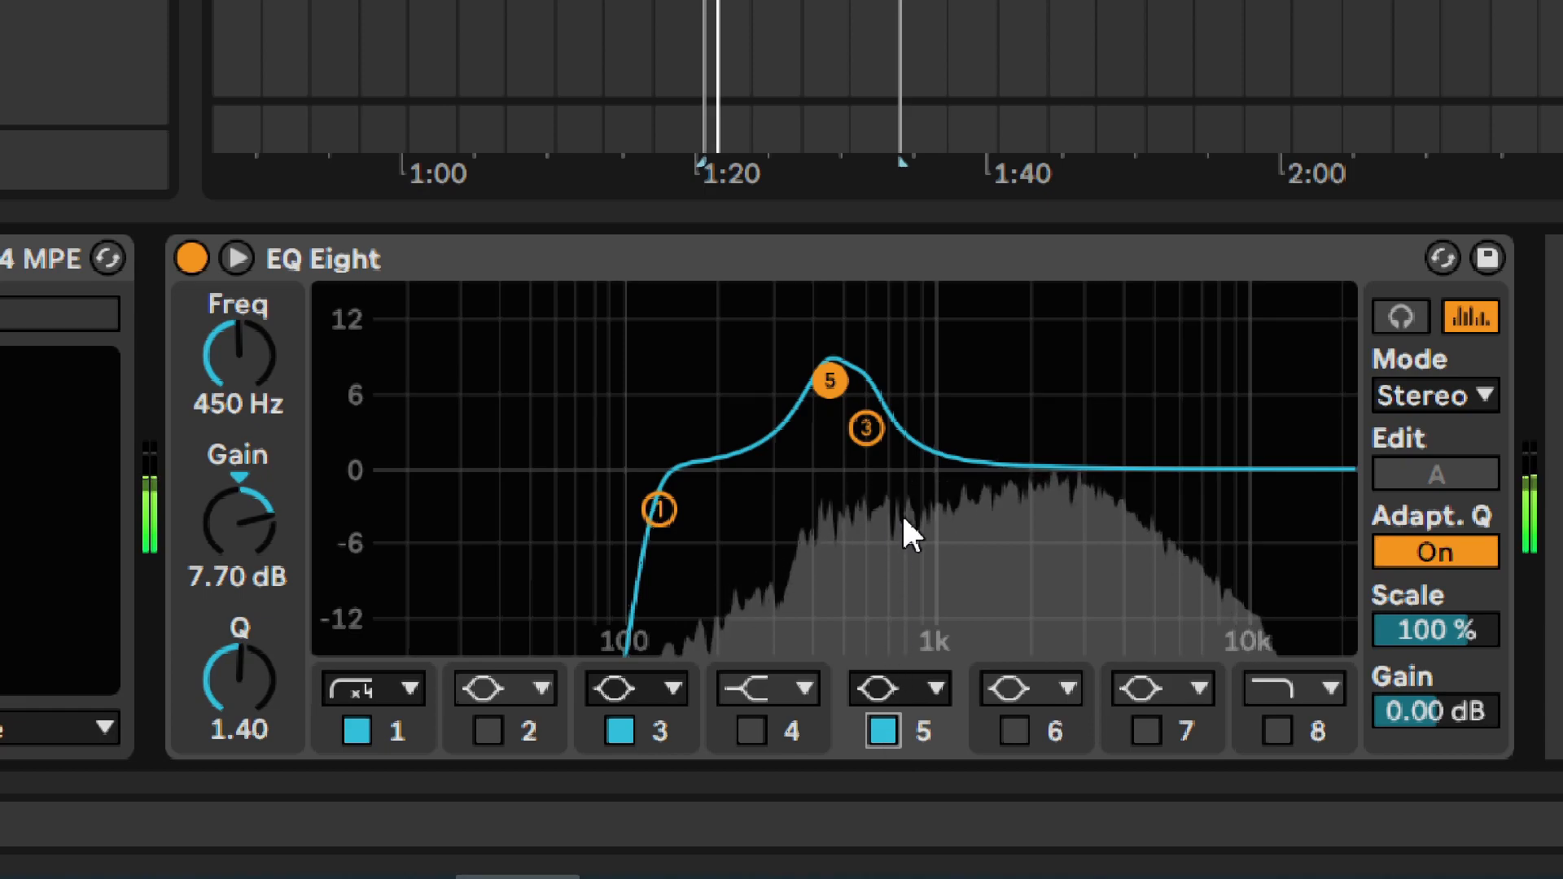
{"action": "key", "text": "space"}
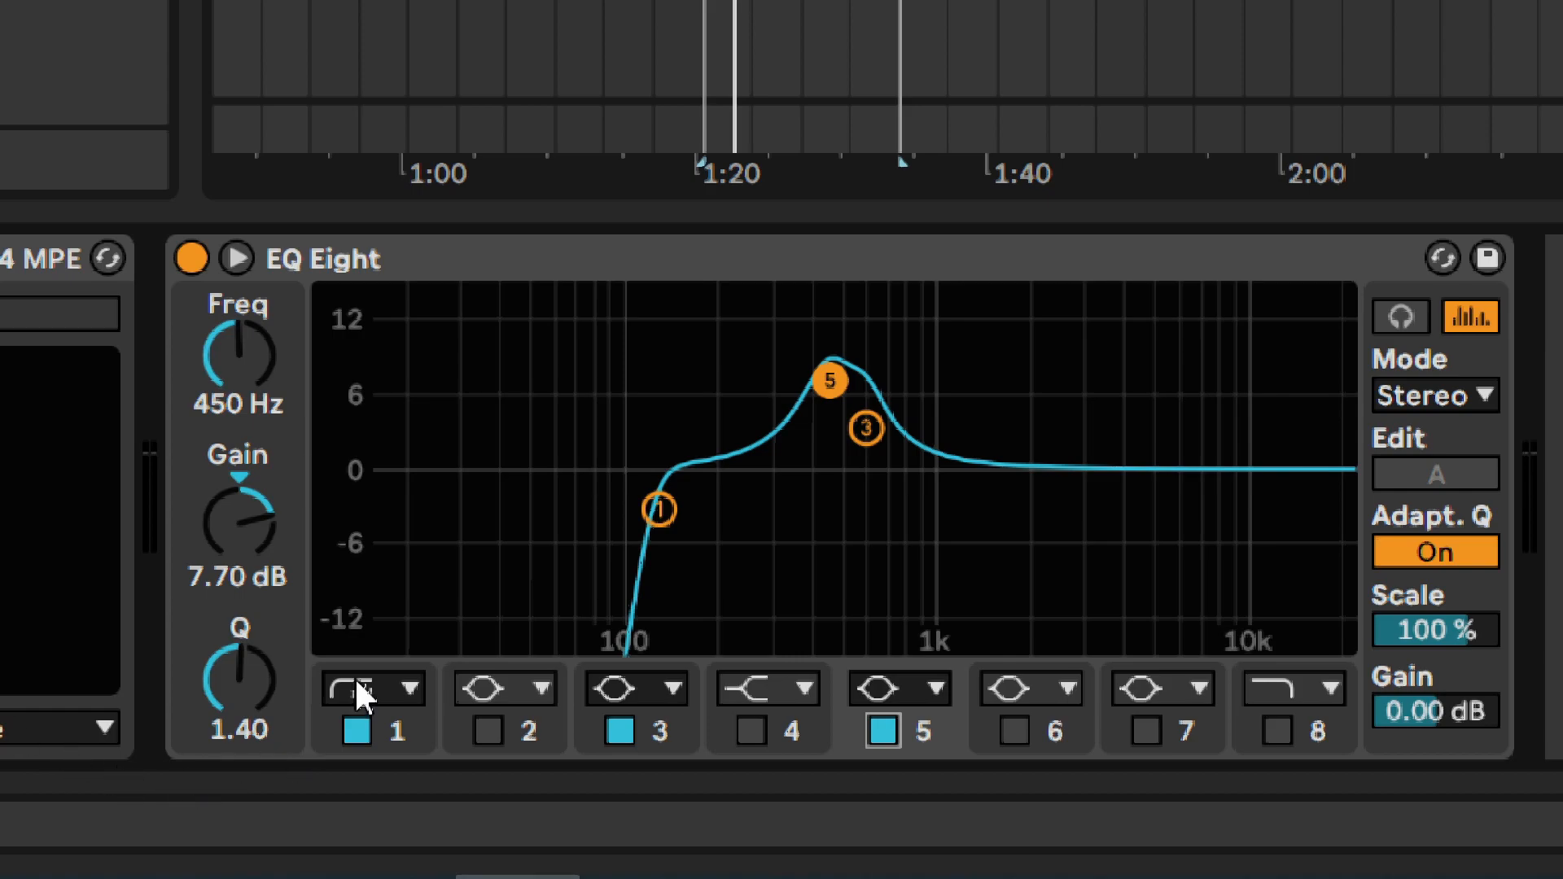
Enable EQ Eight's band 2 bell boost of 1.70 dB at 1.77 kHz, toggling it during playback to compare.
{"action": "left_click", "coordinate": [490, 731]}
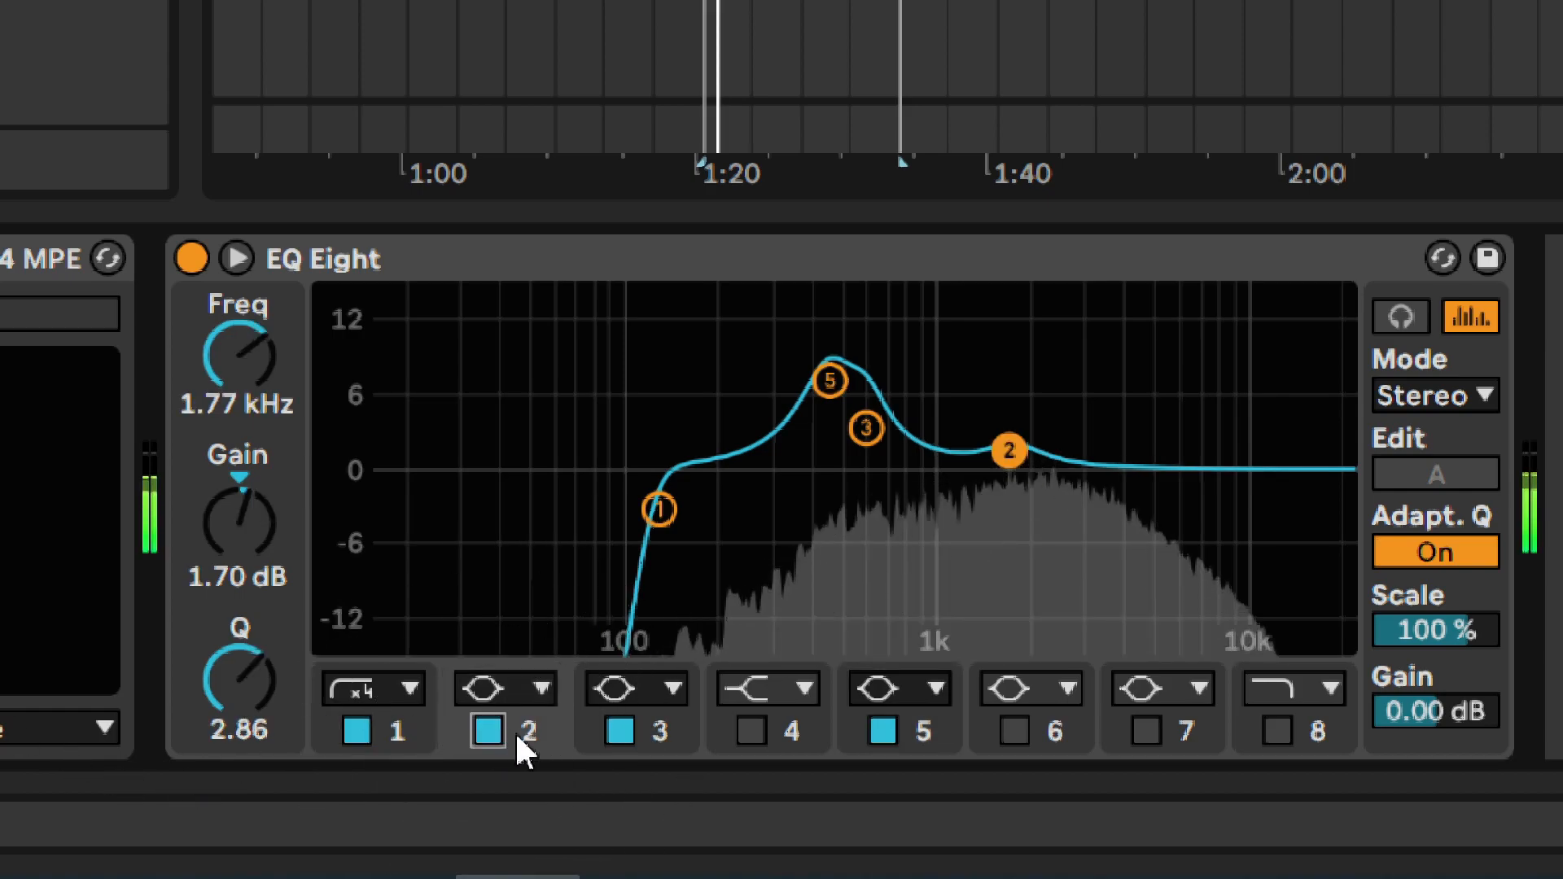
{"action": "left_click", "coordinate": [495, 729]}
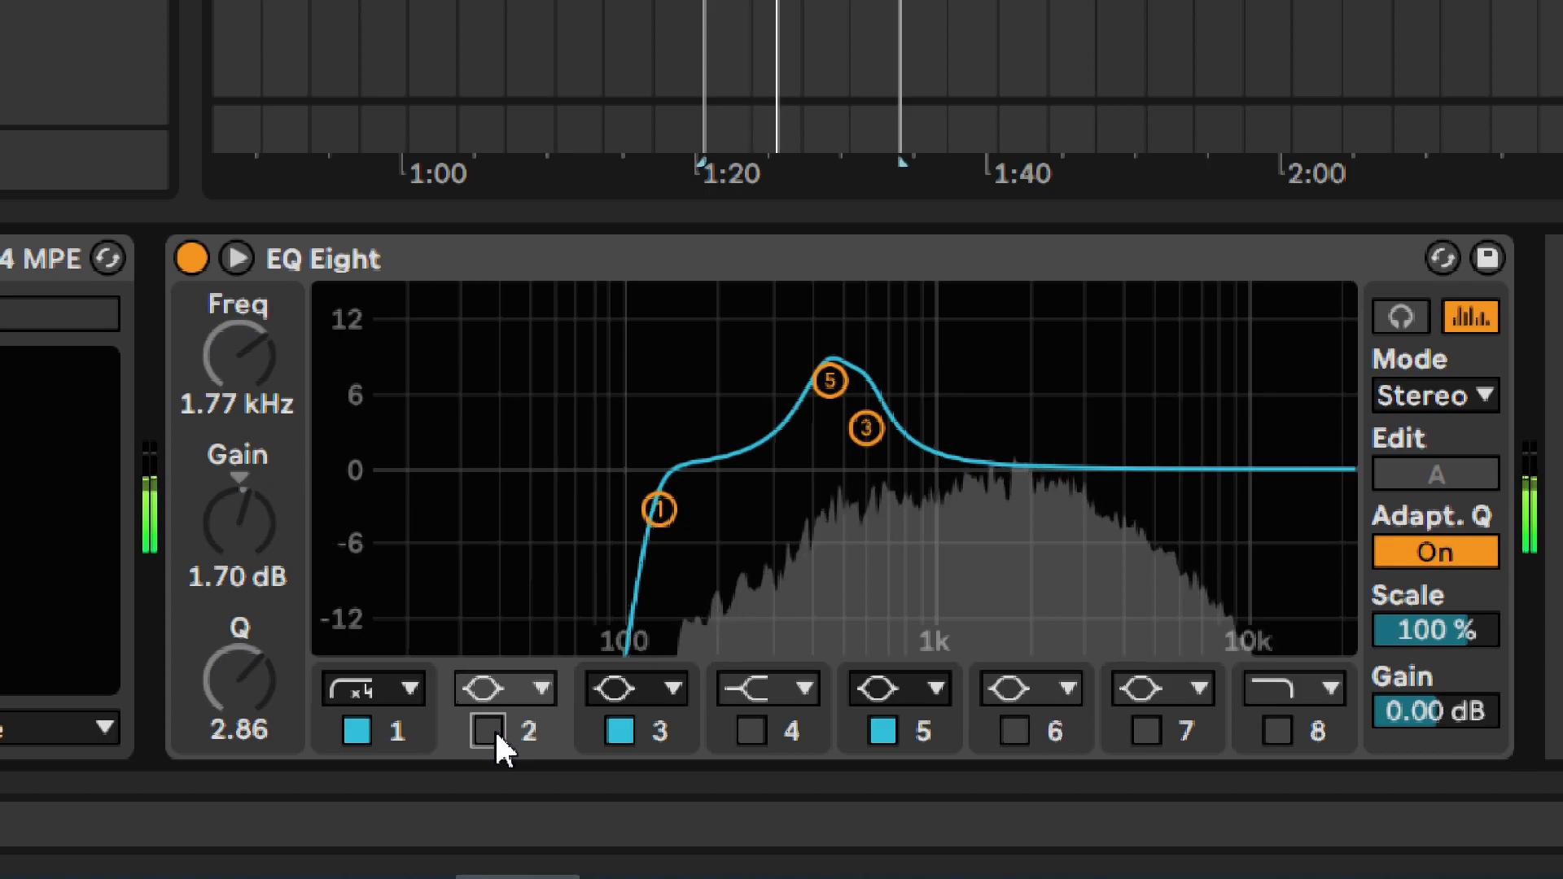
{"action": "left_click", "coordinate": [490, 730]}
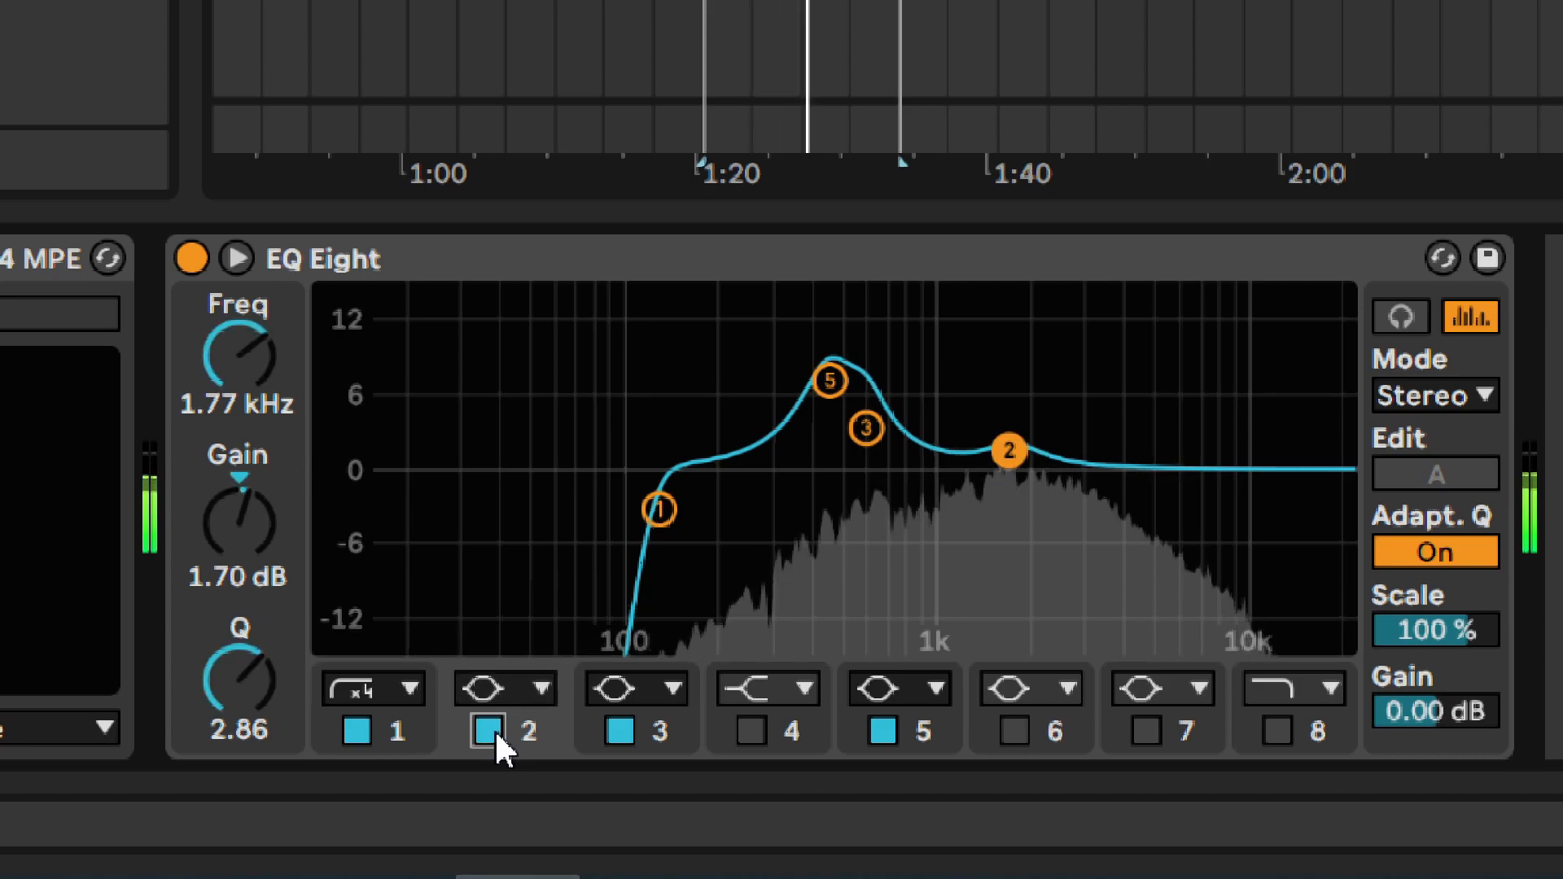
{"action": "left_click", "coordinate": [495, 729]}
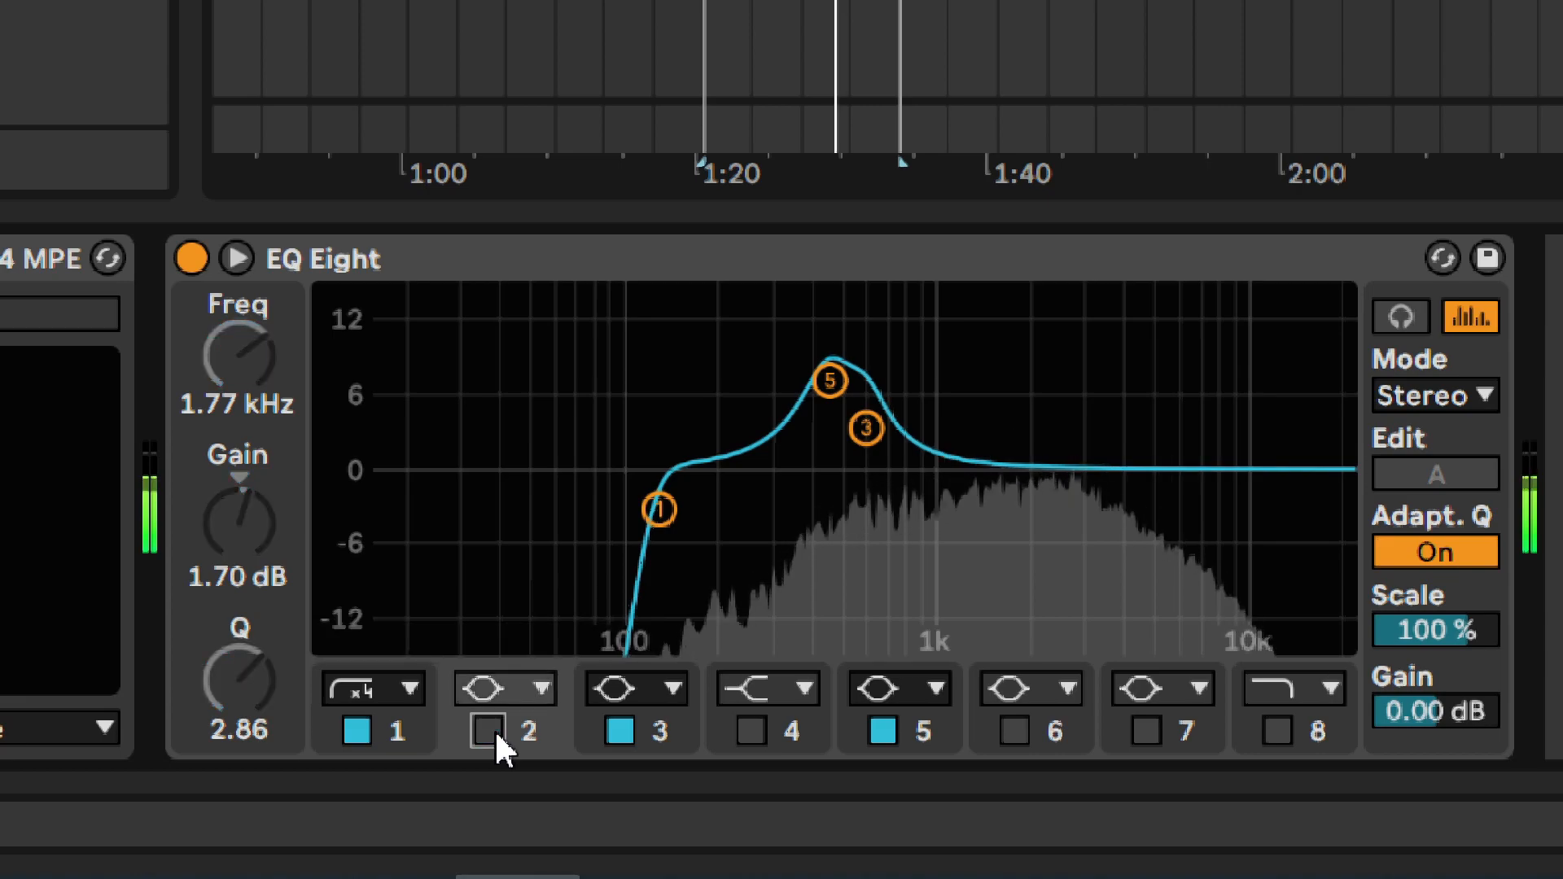
{"action": "left_click", "coordinate": [492, 729]}
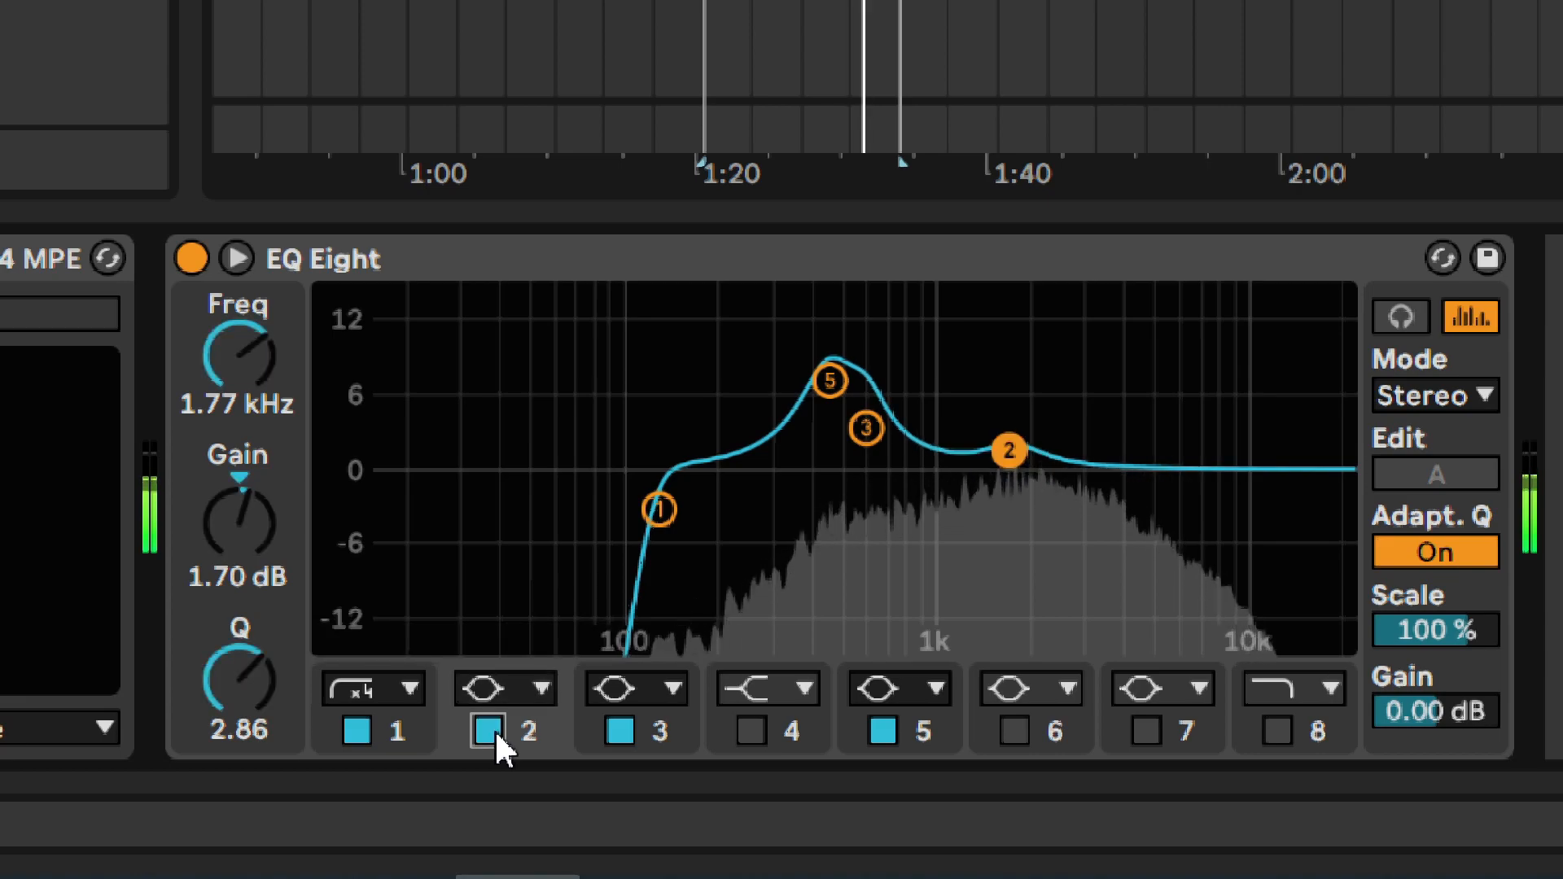
Compare the noise with the whole EQ Eight bypassed and active, and stop playback.
{"action": "left_click", "coordinate": [199, 259]}
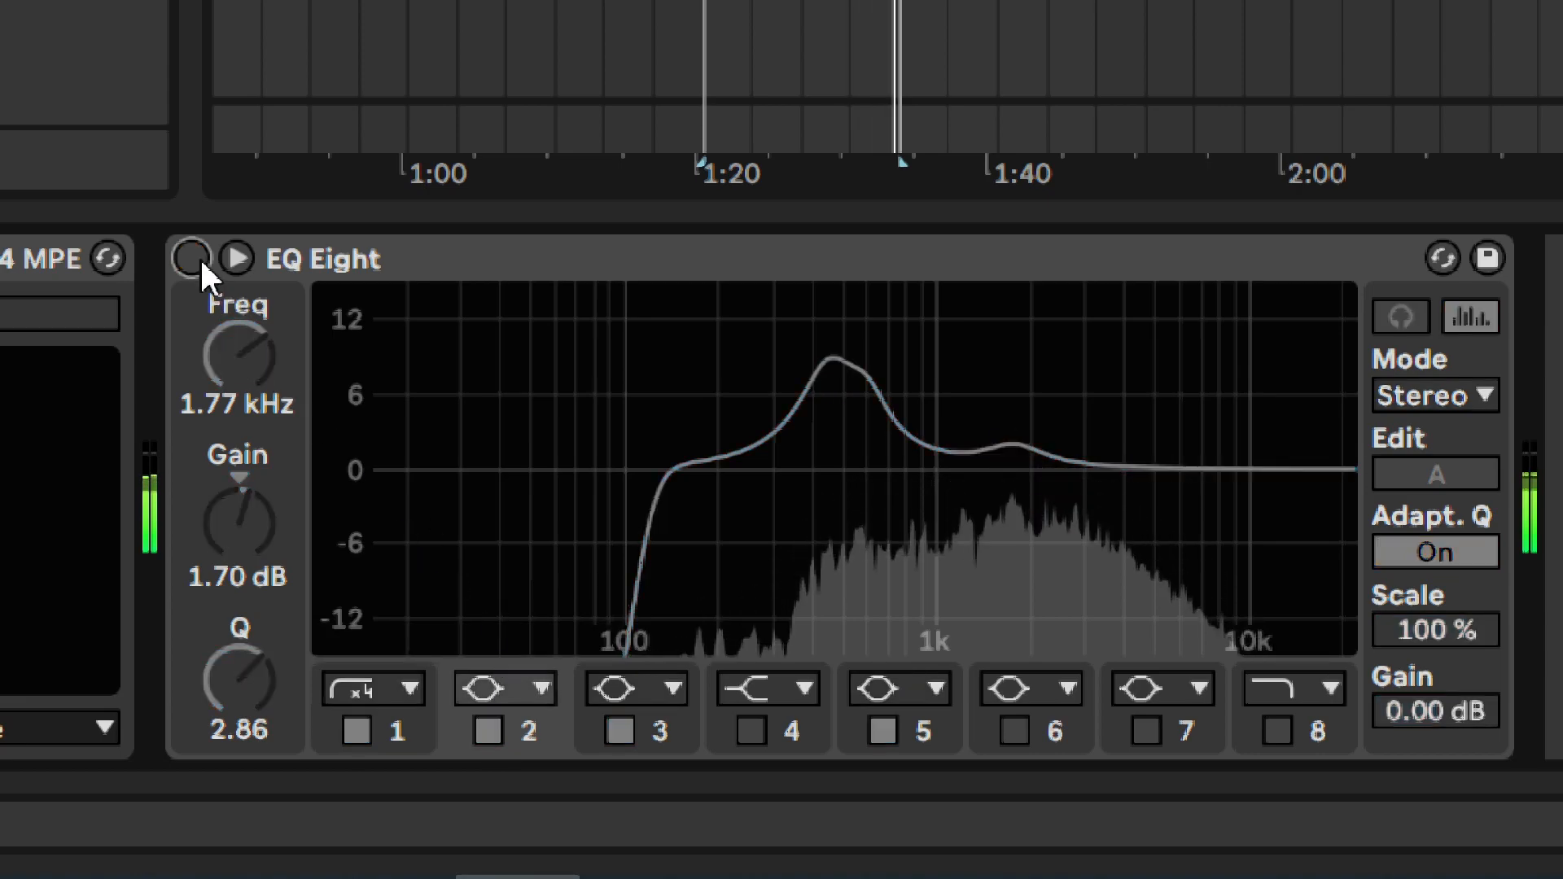
{"action": "left_click", "coordinate": [192, 259]}
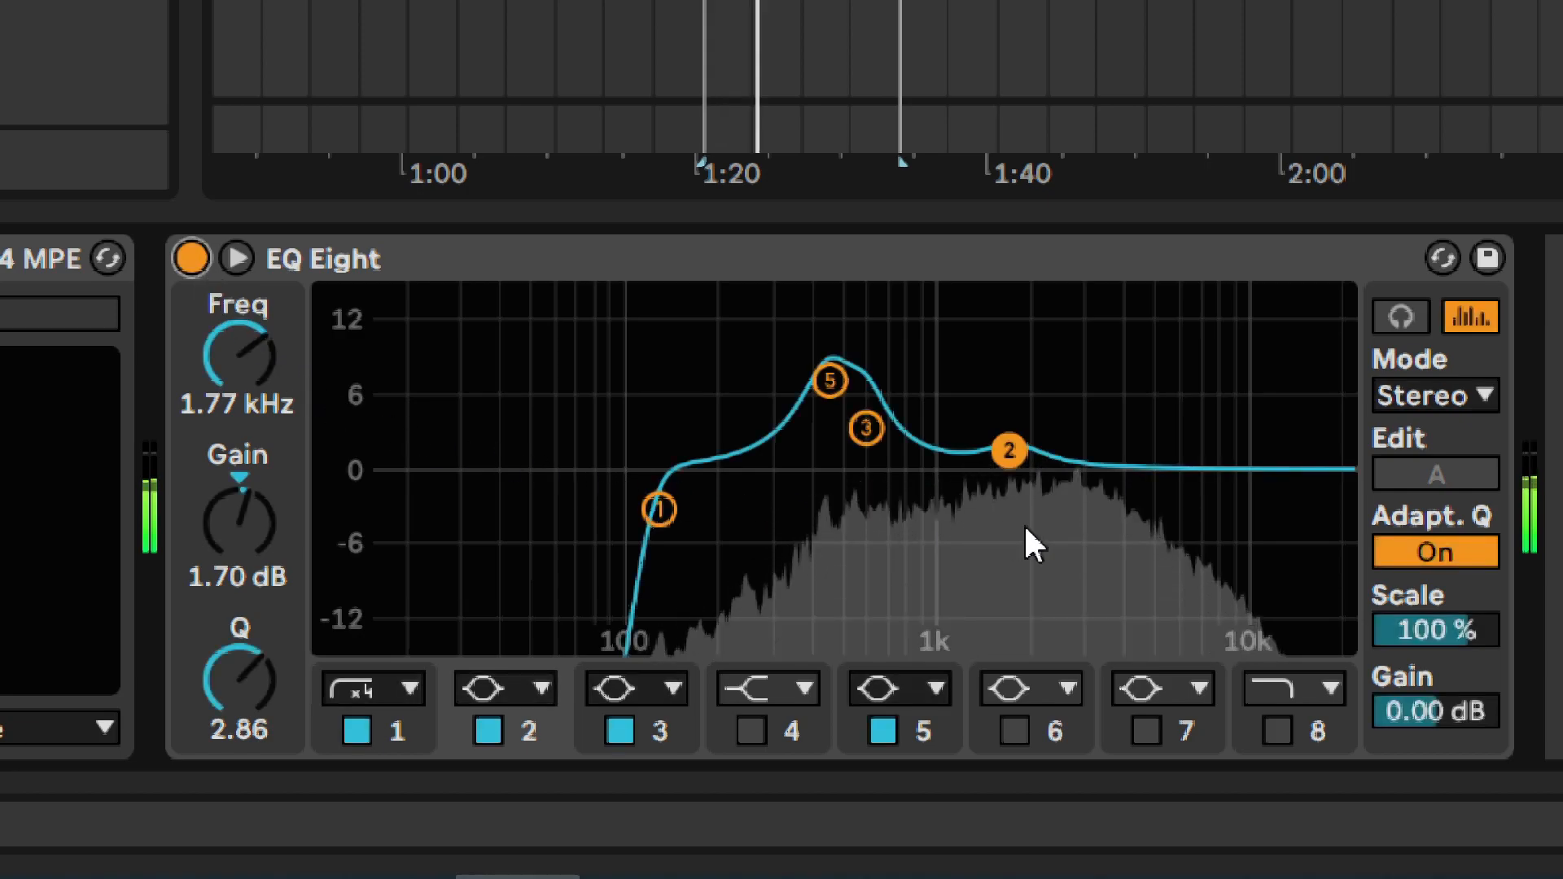
{"action": "key", "text": "space"}
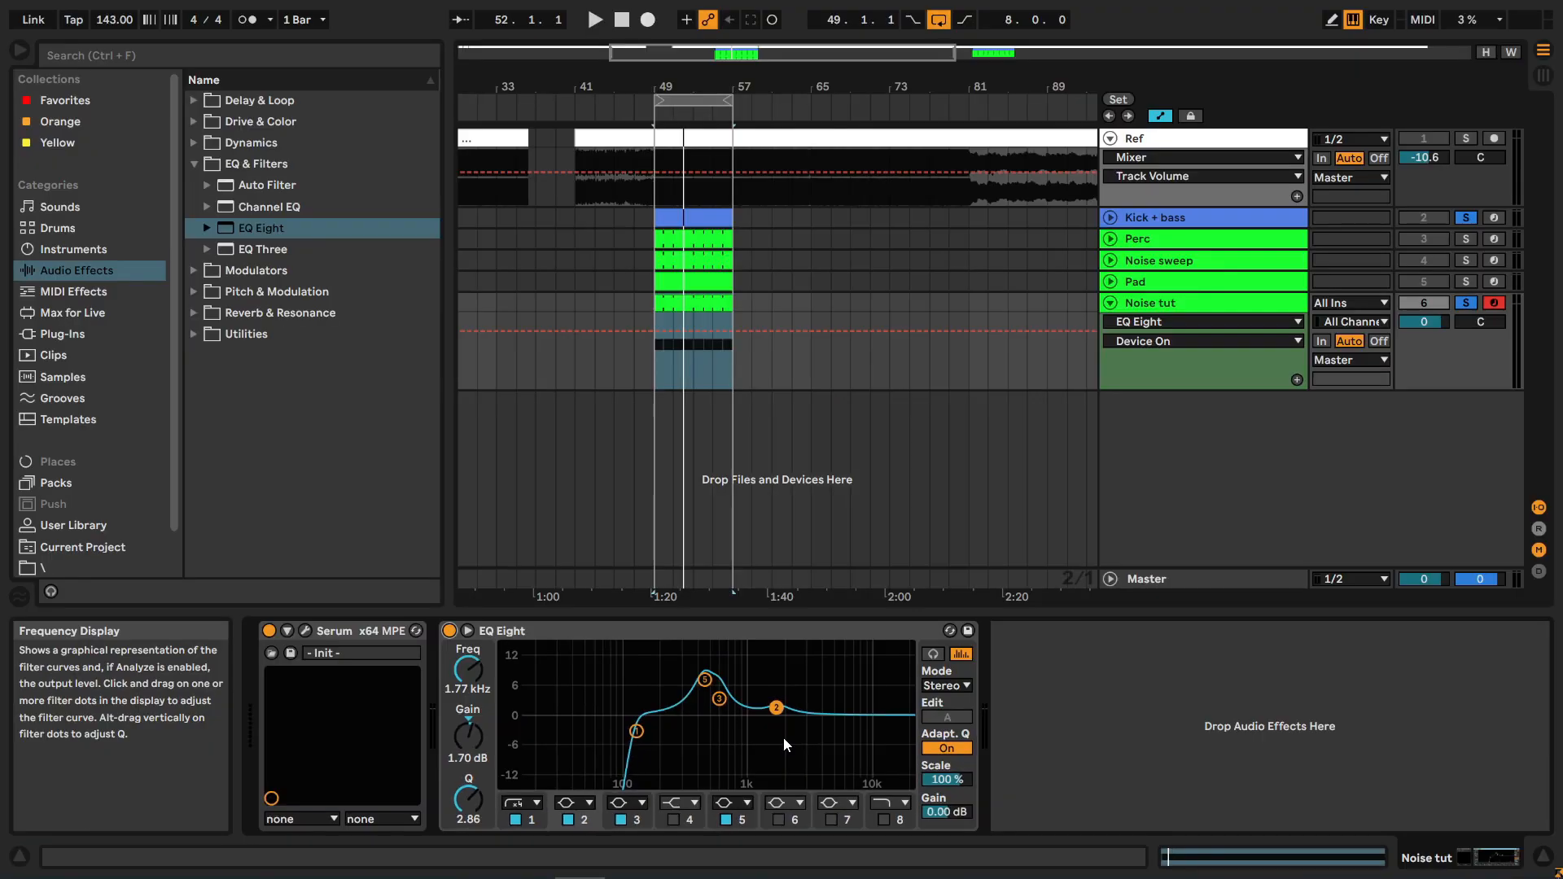
Reopen the Serum window to review its chorus, delay and filter effects, and close it.
{"action": "left_click", "coordinate": [305, 631]}
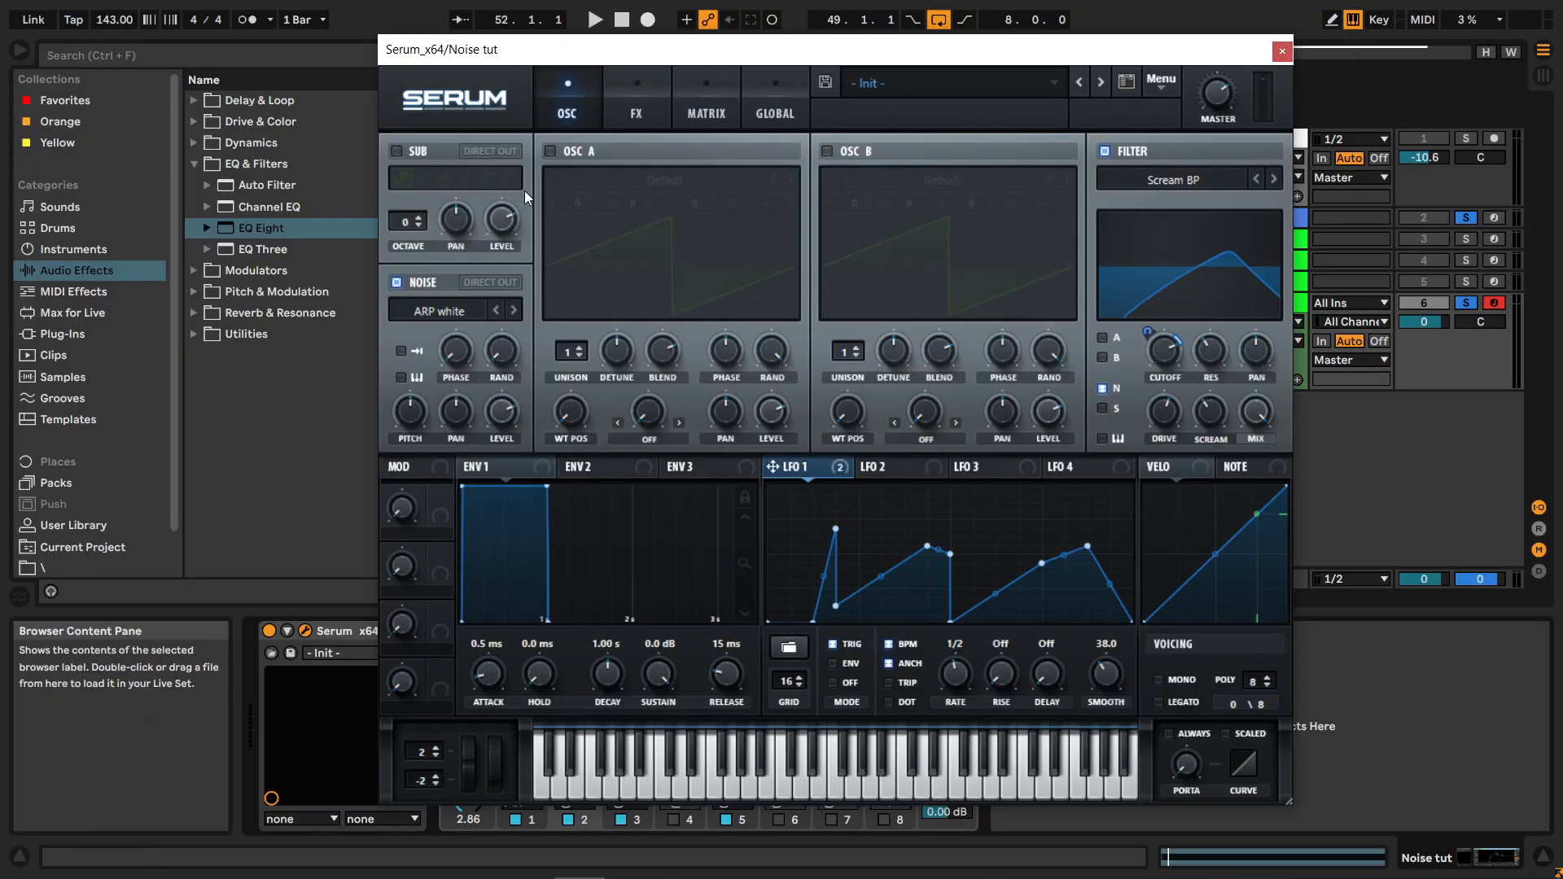
{"action": "left_click", "coordinate": [659, 97]}
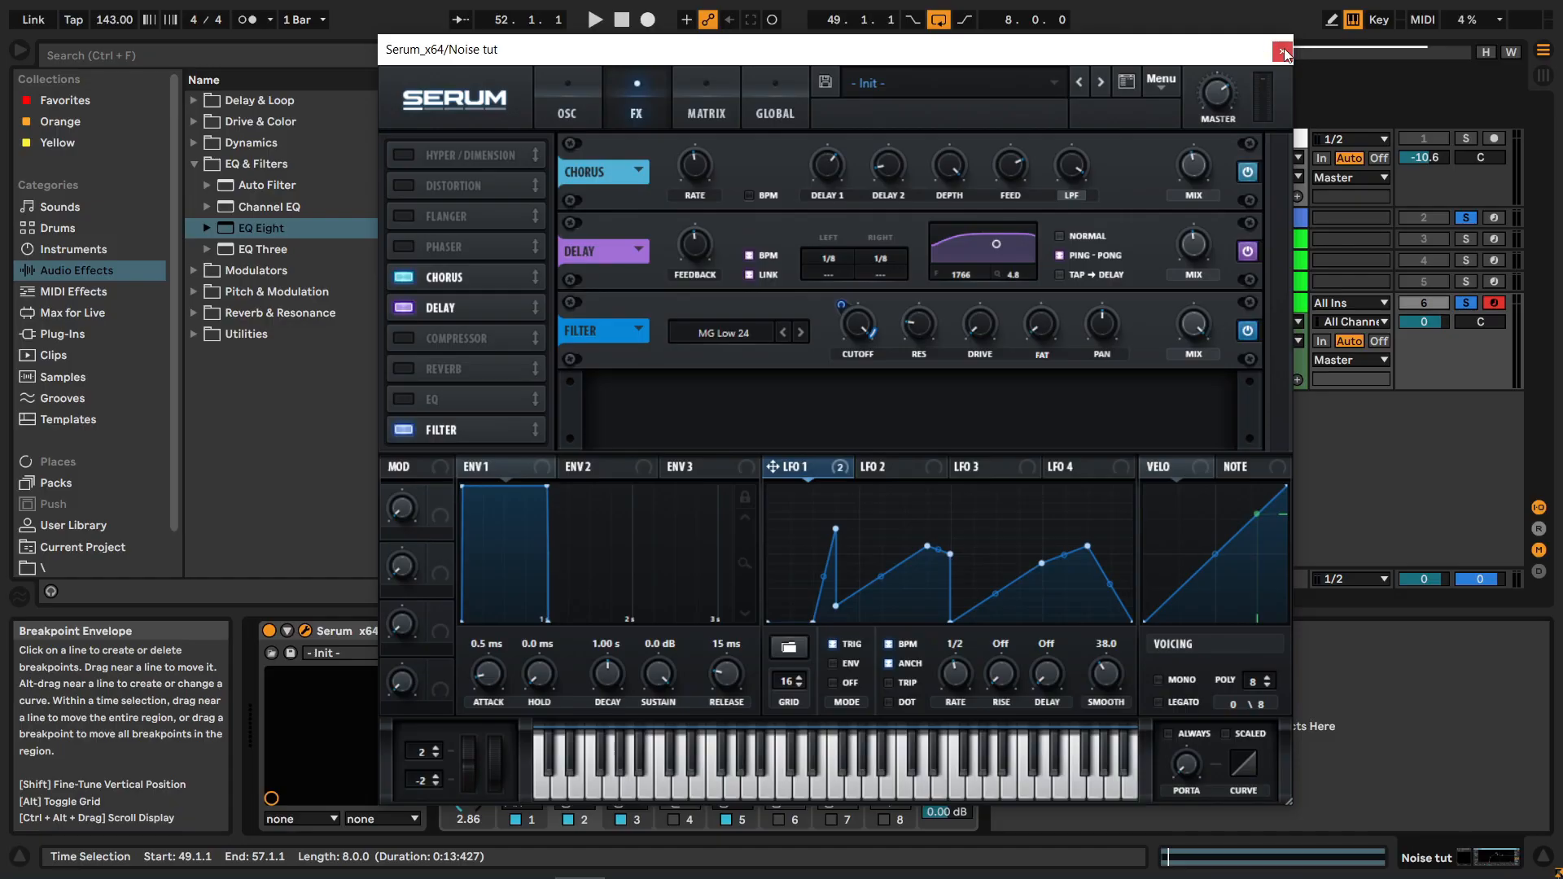
{"action": "left_click", "coordinate": [1282, 52]}
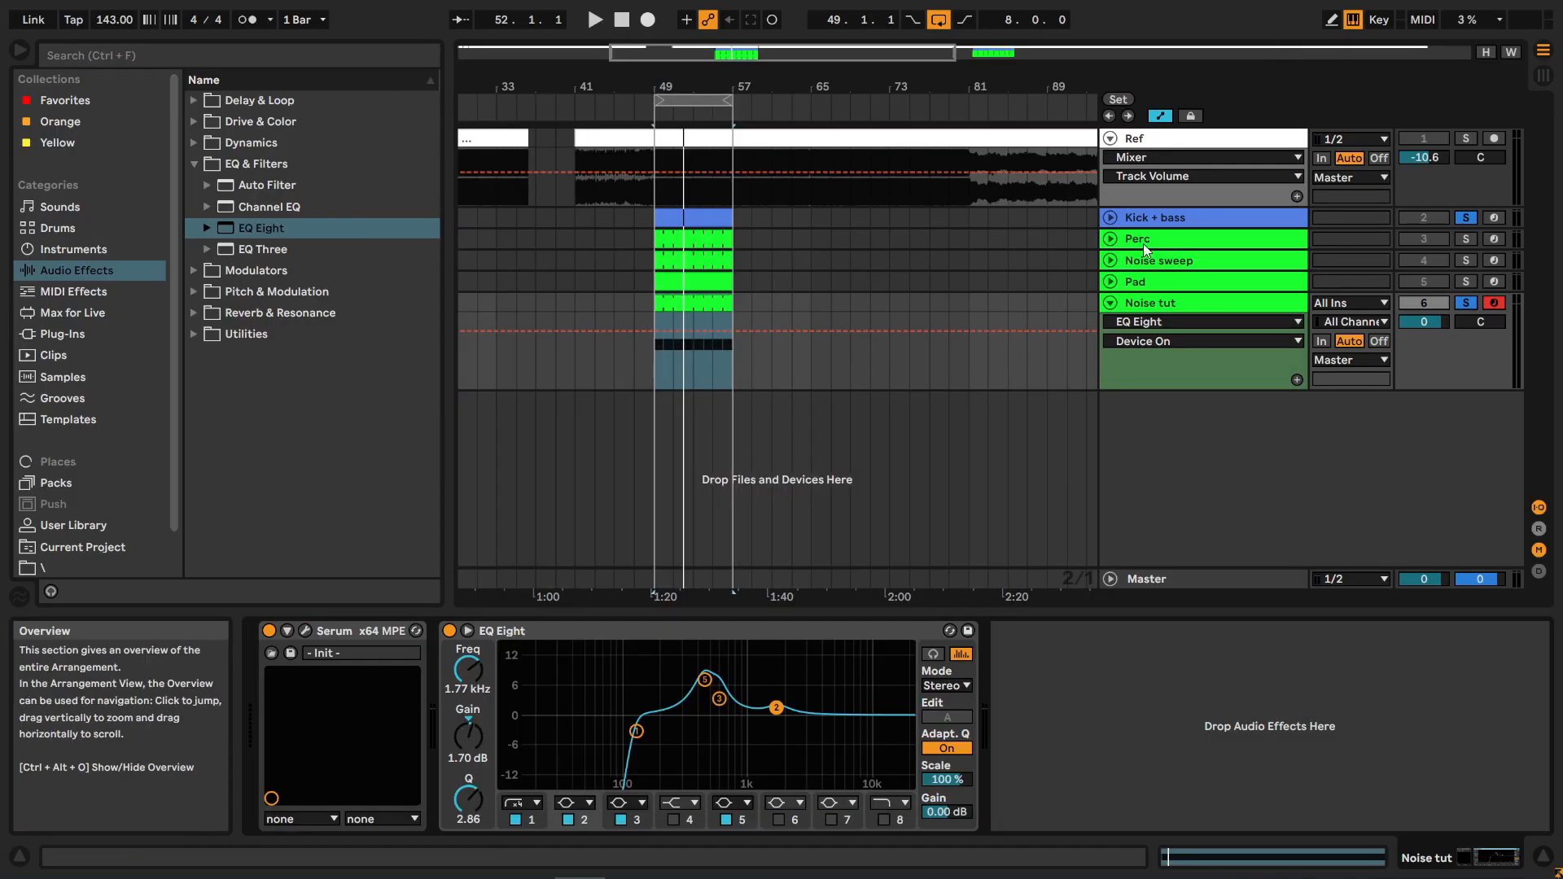
Add a Utility device with a width of 135 % after EQ Eight and bypass it to compare.
{"action": "left_click", "coordinate": [235, 335]}
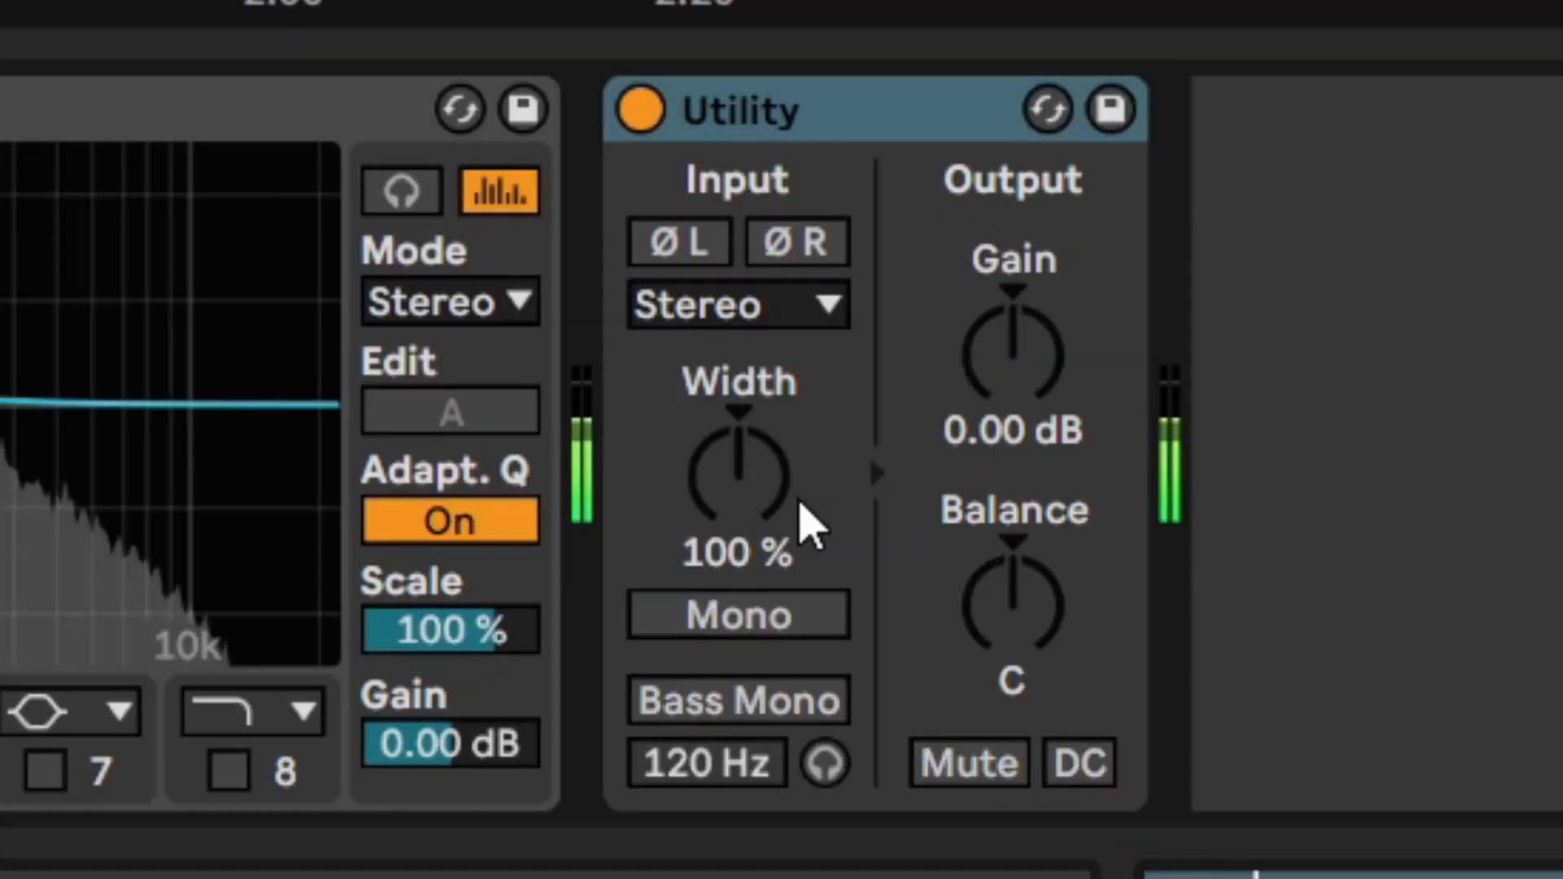
{"action": "left_click", "coordinate": [772, 508]}
{"action": "type", "text": "135"}
{"action": "key", "text": "Return"}
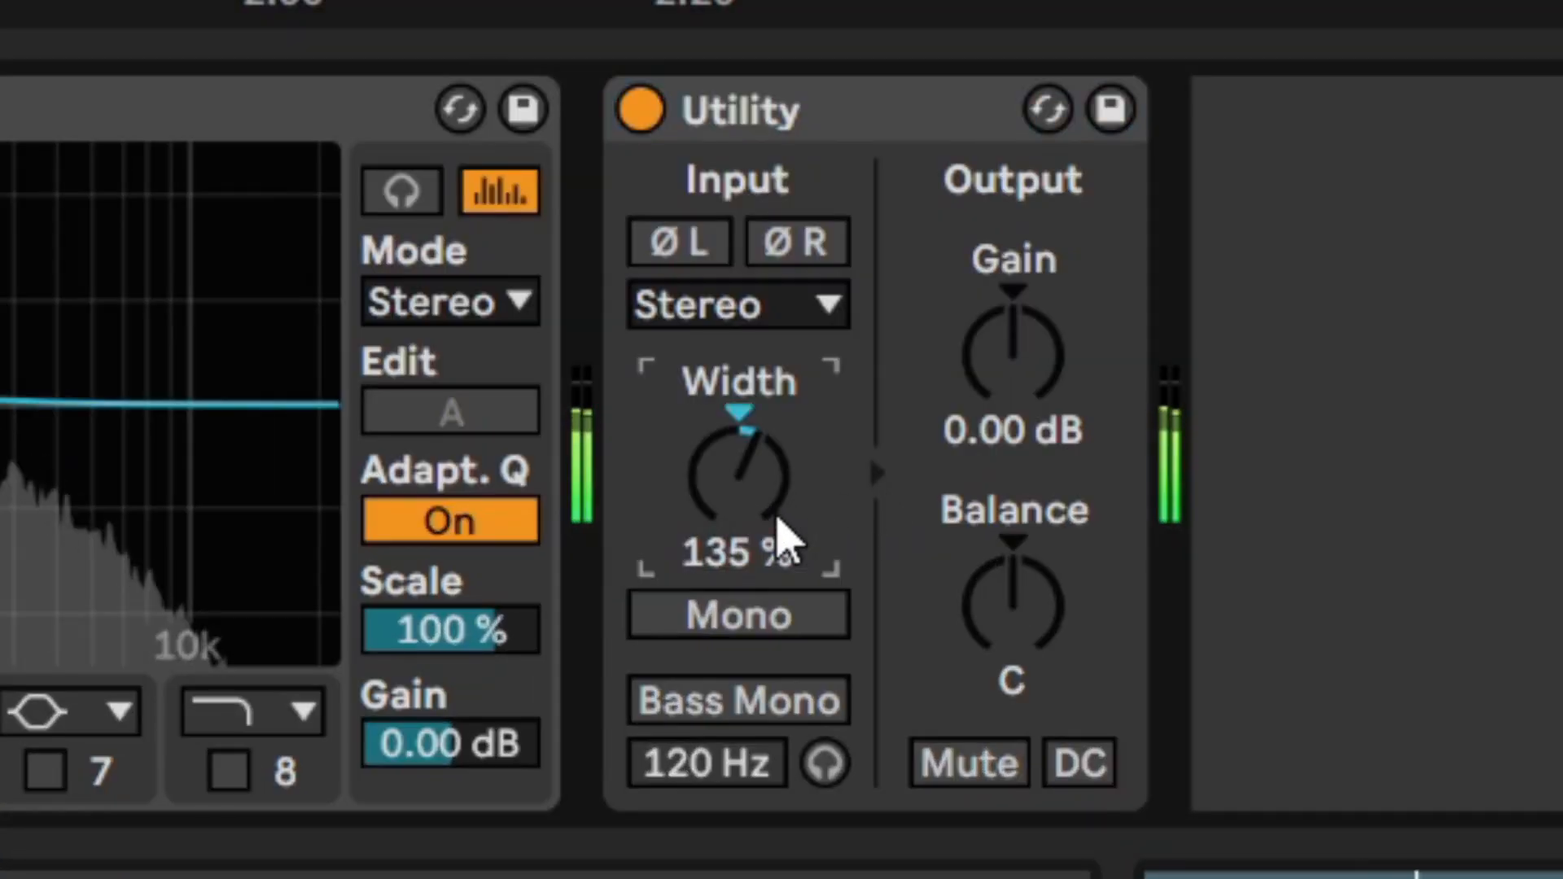
{"action": "left_click", "coordinate": [642, 114]}
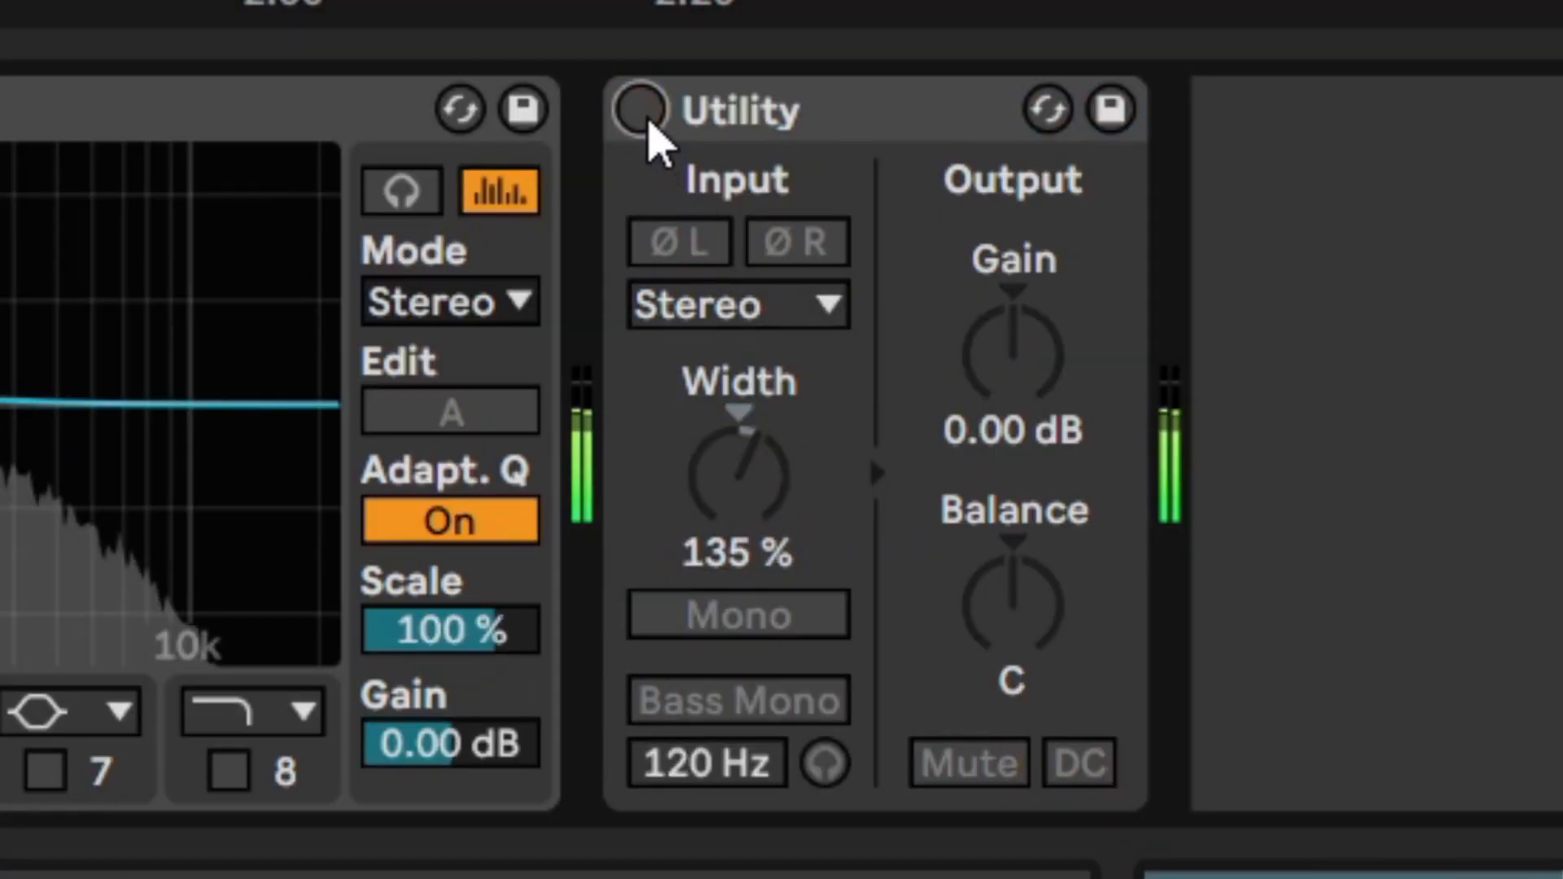
Reactivate the Utility device and toggle it during playback to compare the widened noise with the original.
{"action": "left_click", "coordinate": [643, 114]}
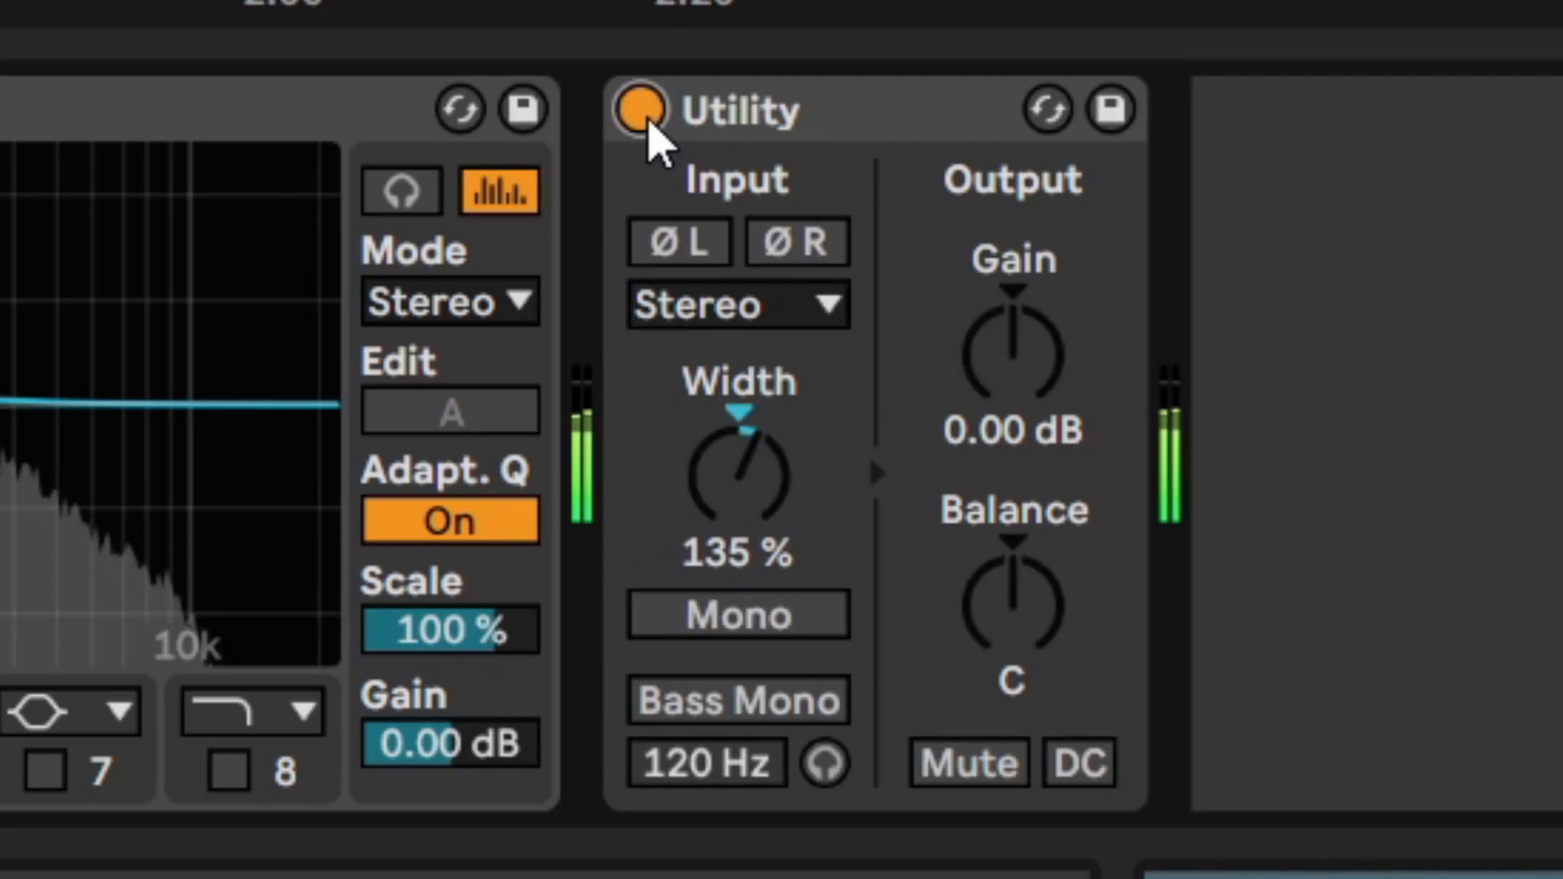
{"action": "left_click", "coordinate": [649, 122]}
{"action": "left_click", "coordinate": [650, 122]}
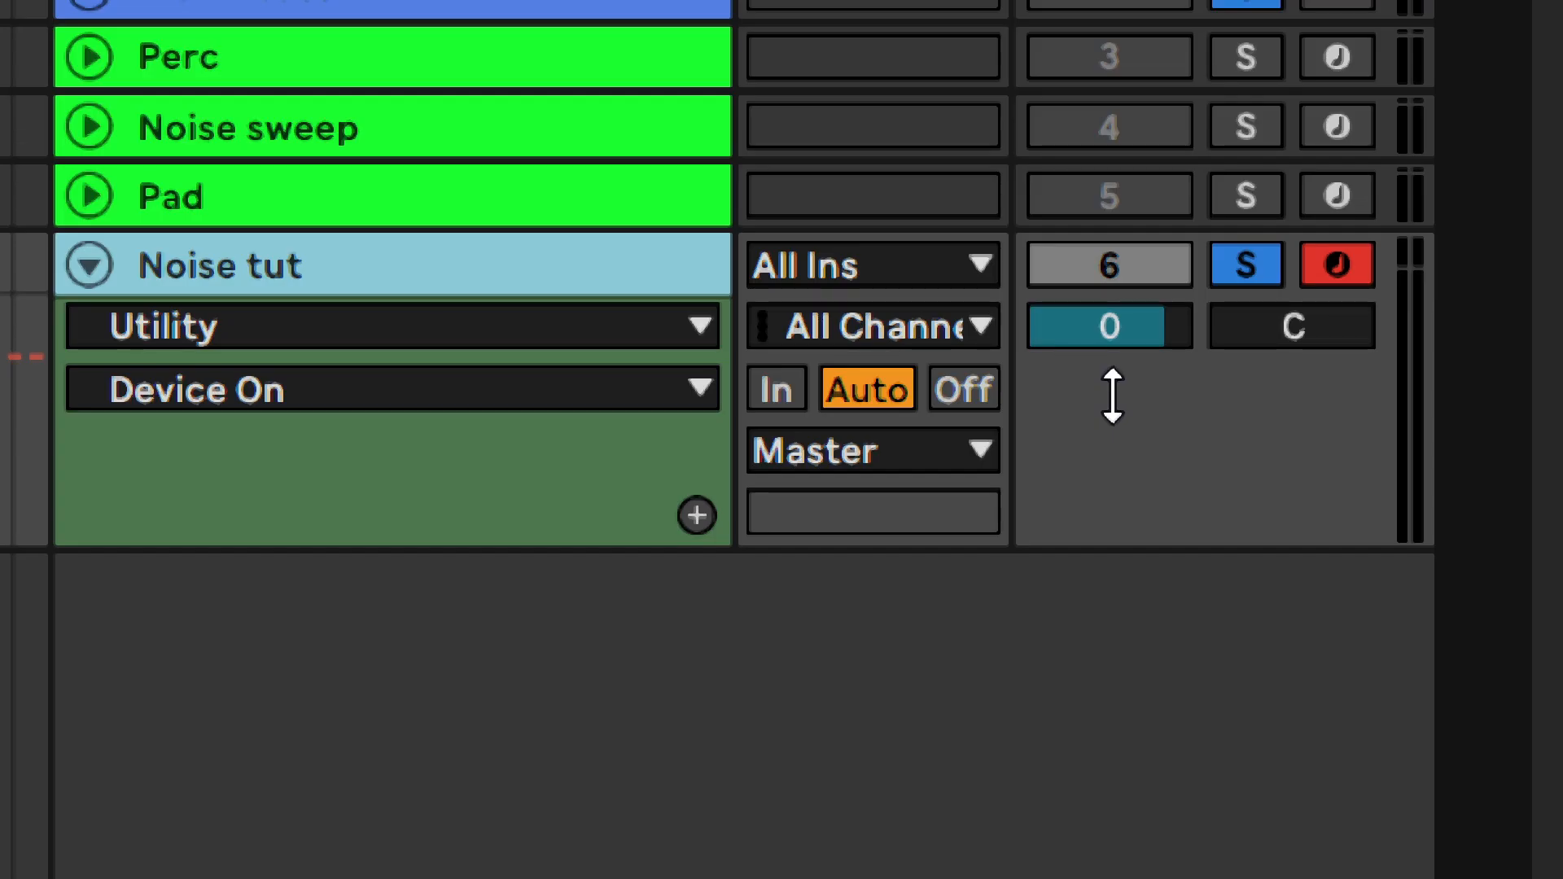
Lower the Noise tut track's volume to -9.5 dB and toggle its solo to hear it in the mix.
{"action": "left_click", "coordinate": [1102, 337]}
{"action": "left_click_drag", "start_coordinate": [1099, 335], "coordinate": [1099, 464]}
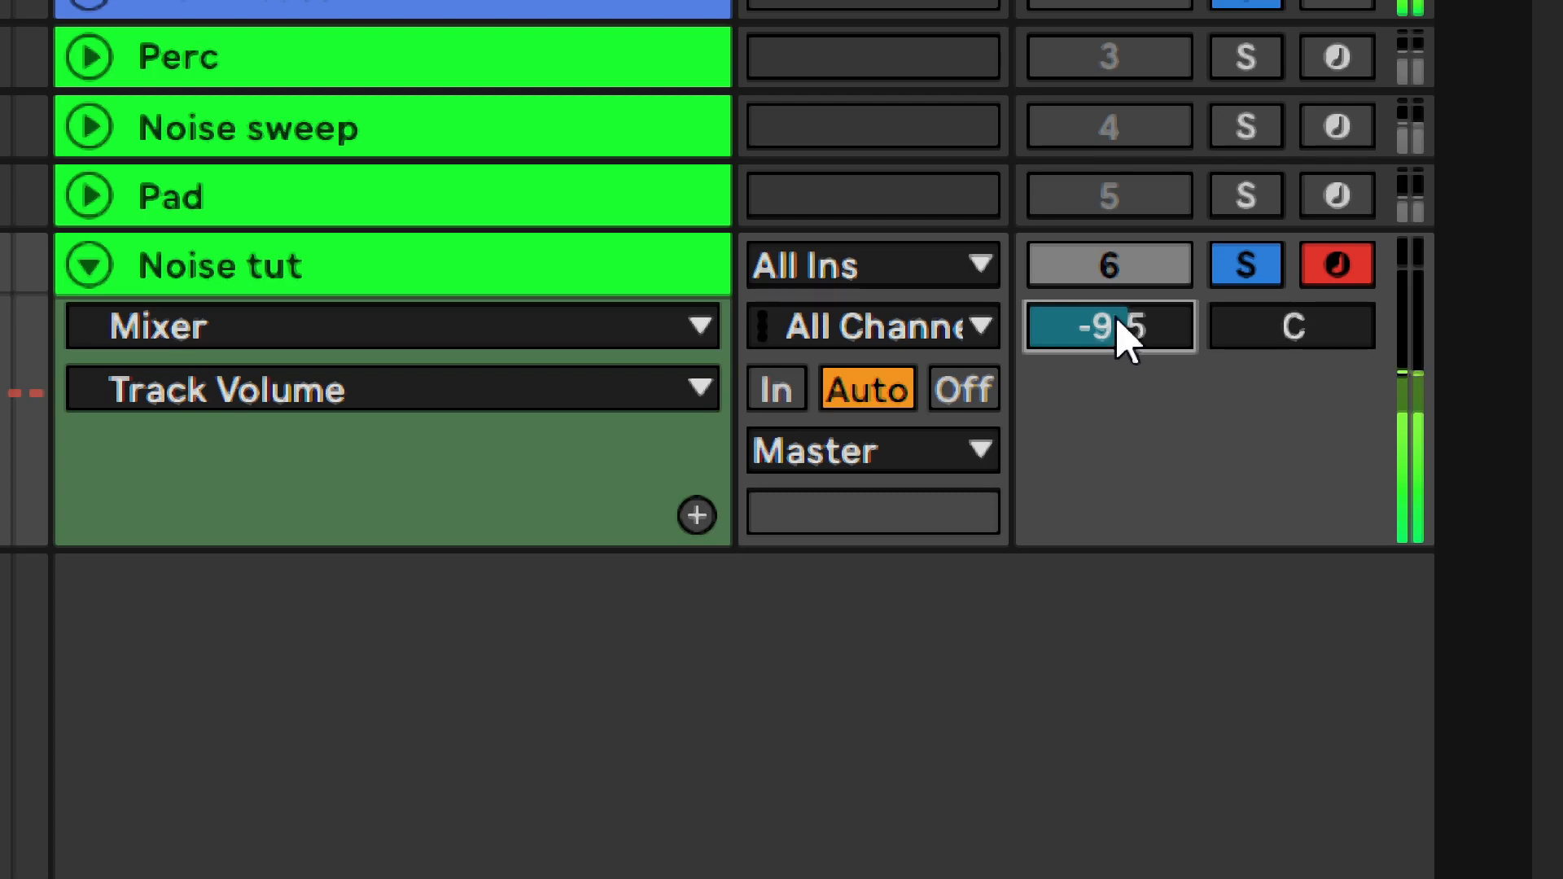
{"action": "left_click", "coordinate": [1246, 269]}
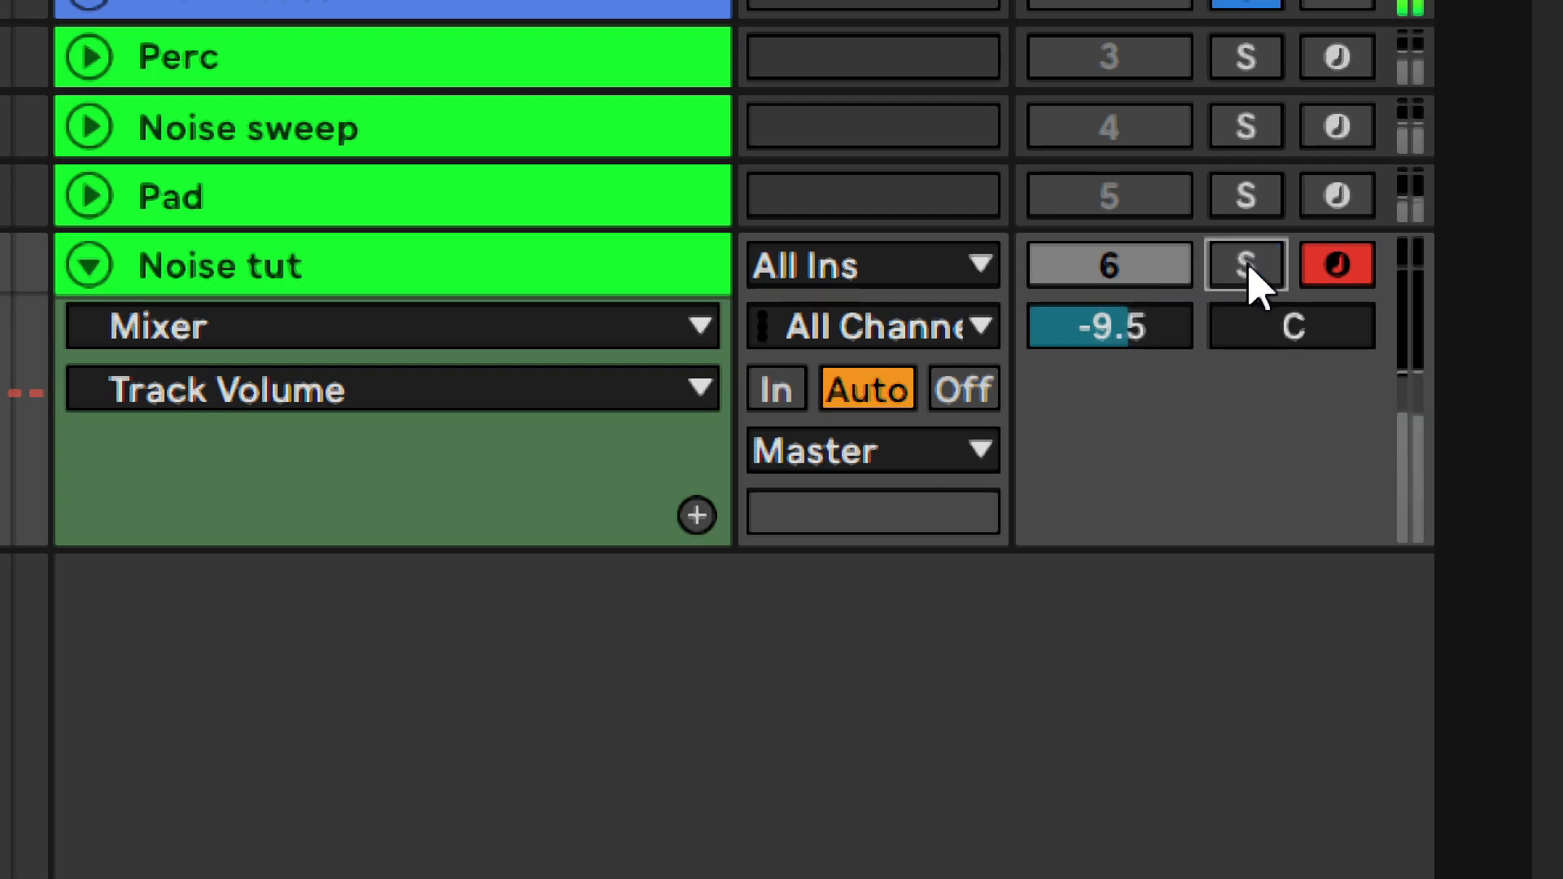
{"action": "left_click", "coordinate": [1250, 269]}
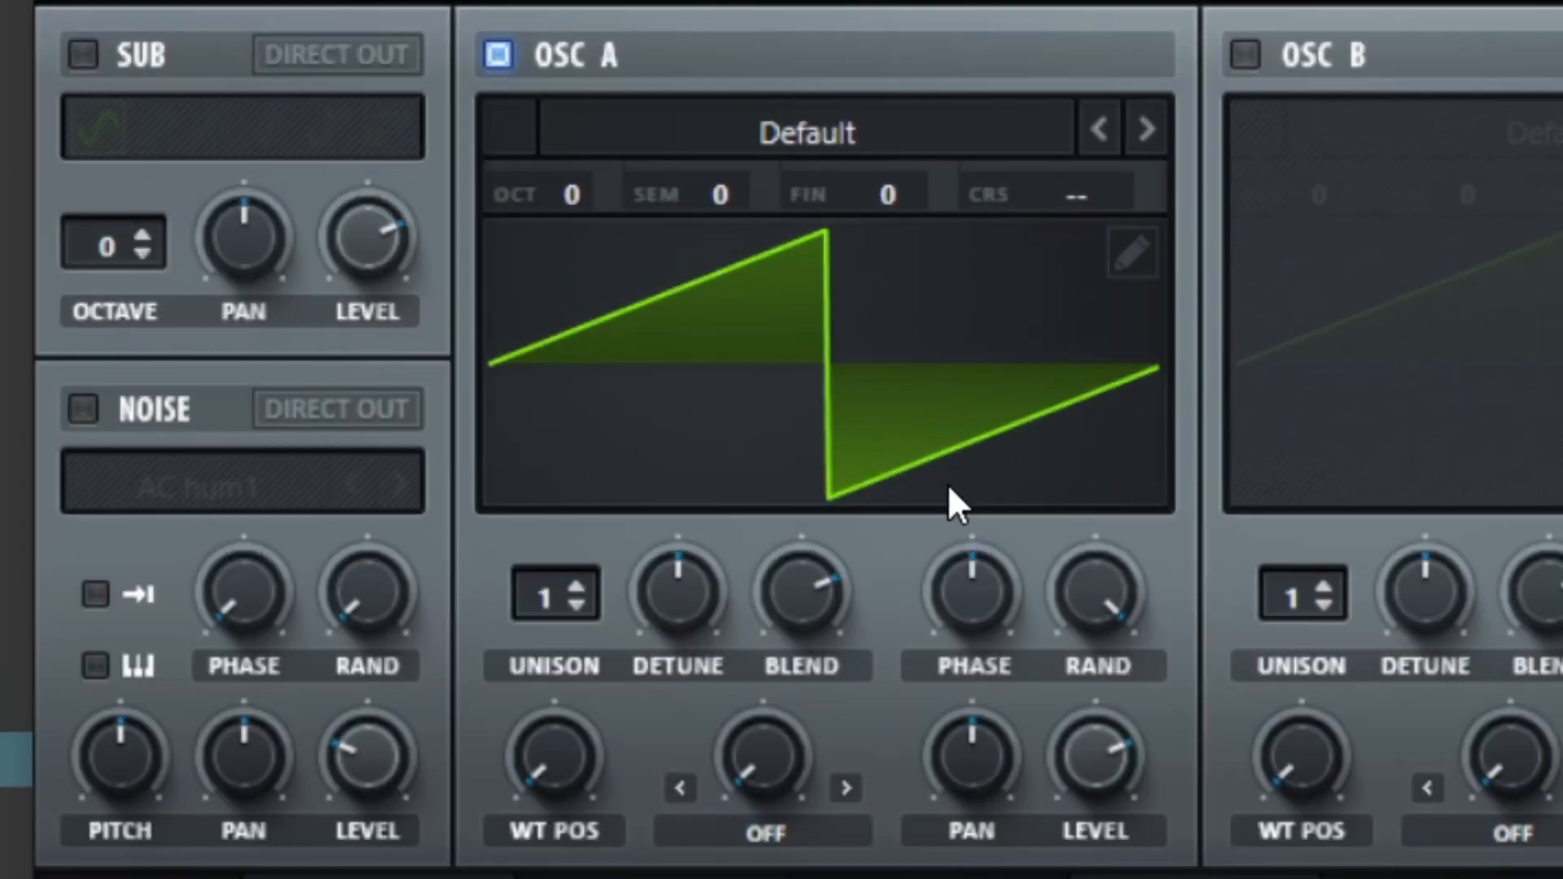
Load the DudaChoir wavetable from the Vowel category into oscillator A, keeping the wavetable position at its minimum.
{"action": "key", "text": "ctrl"}
{"action": "left_click", "coordinate": [824, 134]}
{"action": "mouse_move", "coordinate": [819, 427]}
{"action": "key", "text": "ctrl"}
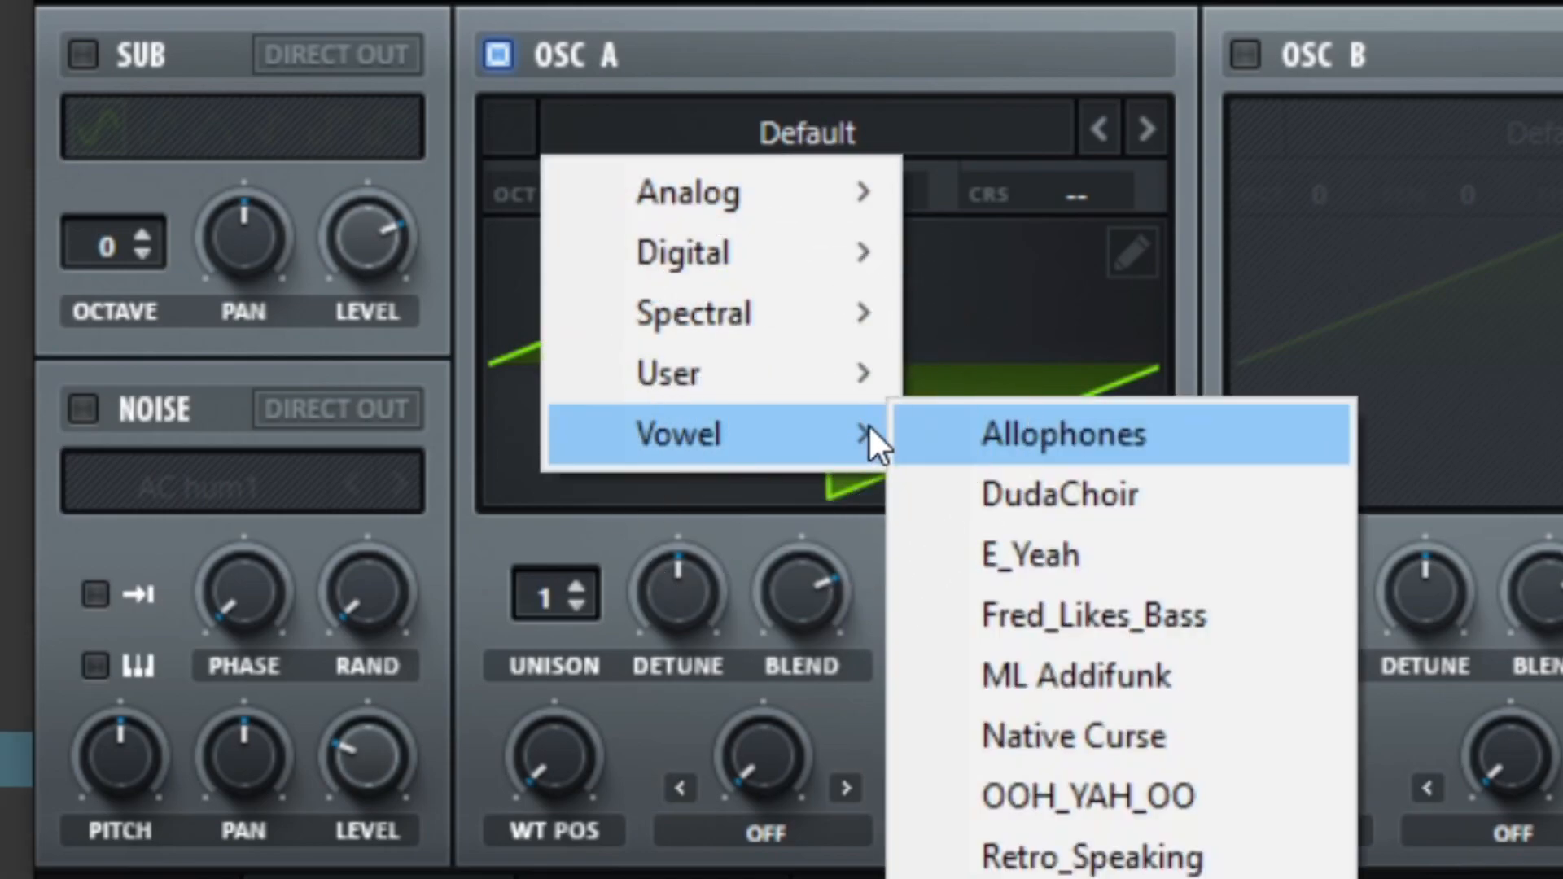
{"action": "left_click", "coordinate": [1019, 494]}
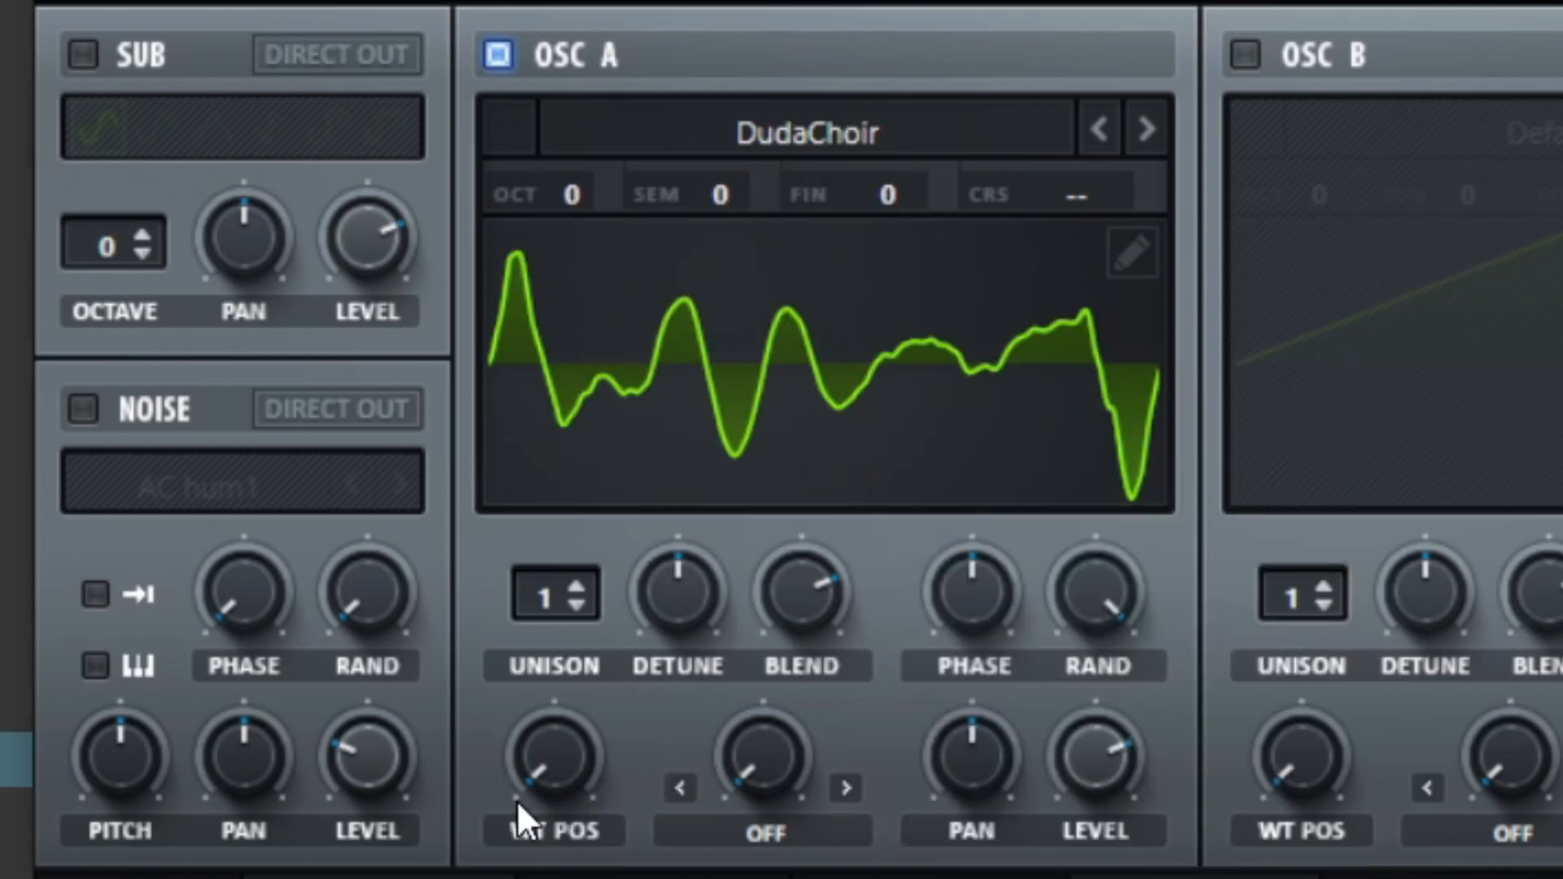
{"action": "left_click_drag", "start_coordinate": [534, 770], "coordinate": [489, 744]}
Set oscillator A's unison to 4 voices, reduce its detune slightly and adjust its blend.
{"action": "left_click", "coordinate": [706, 595]}
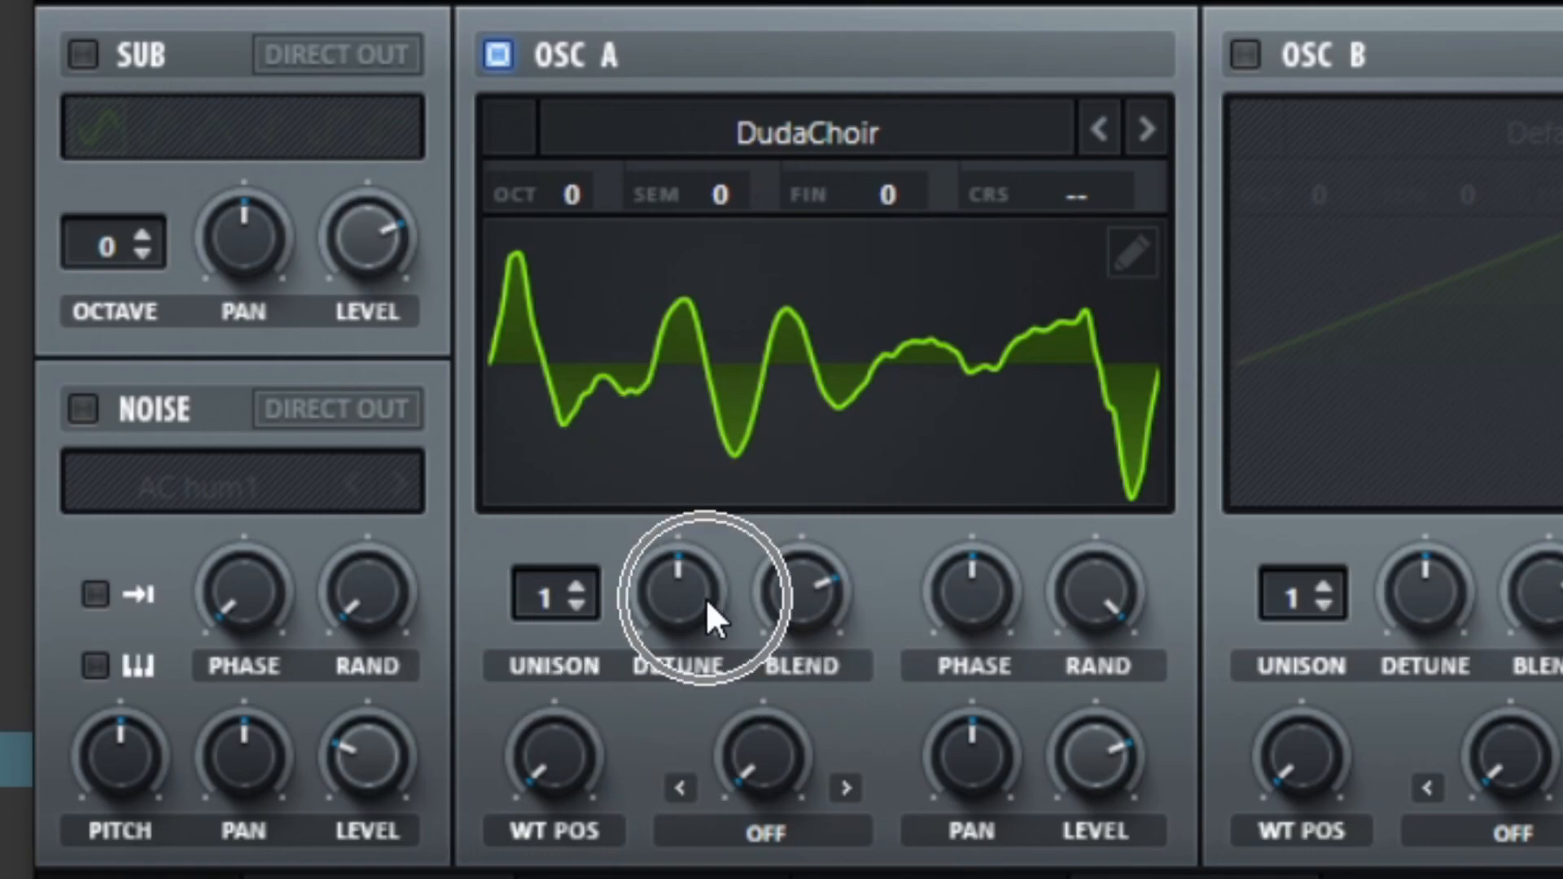
{"action": "left_click", "coordinate": [580, 583]}
{"action": "left_click", "coordinate": [580, 583]}
{"action": "left_click", "coordinate": [579, 583]}
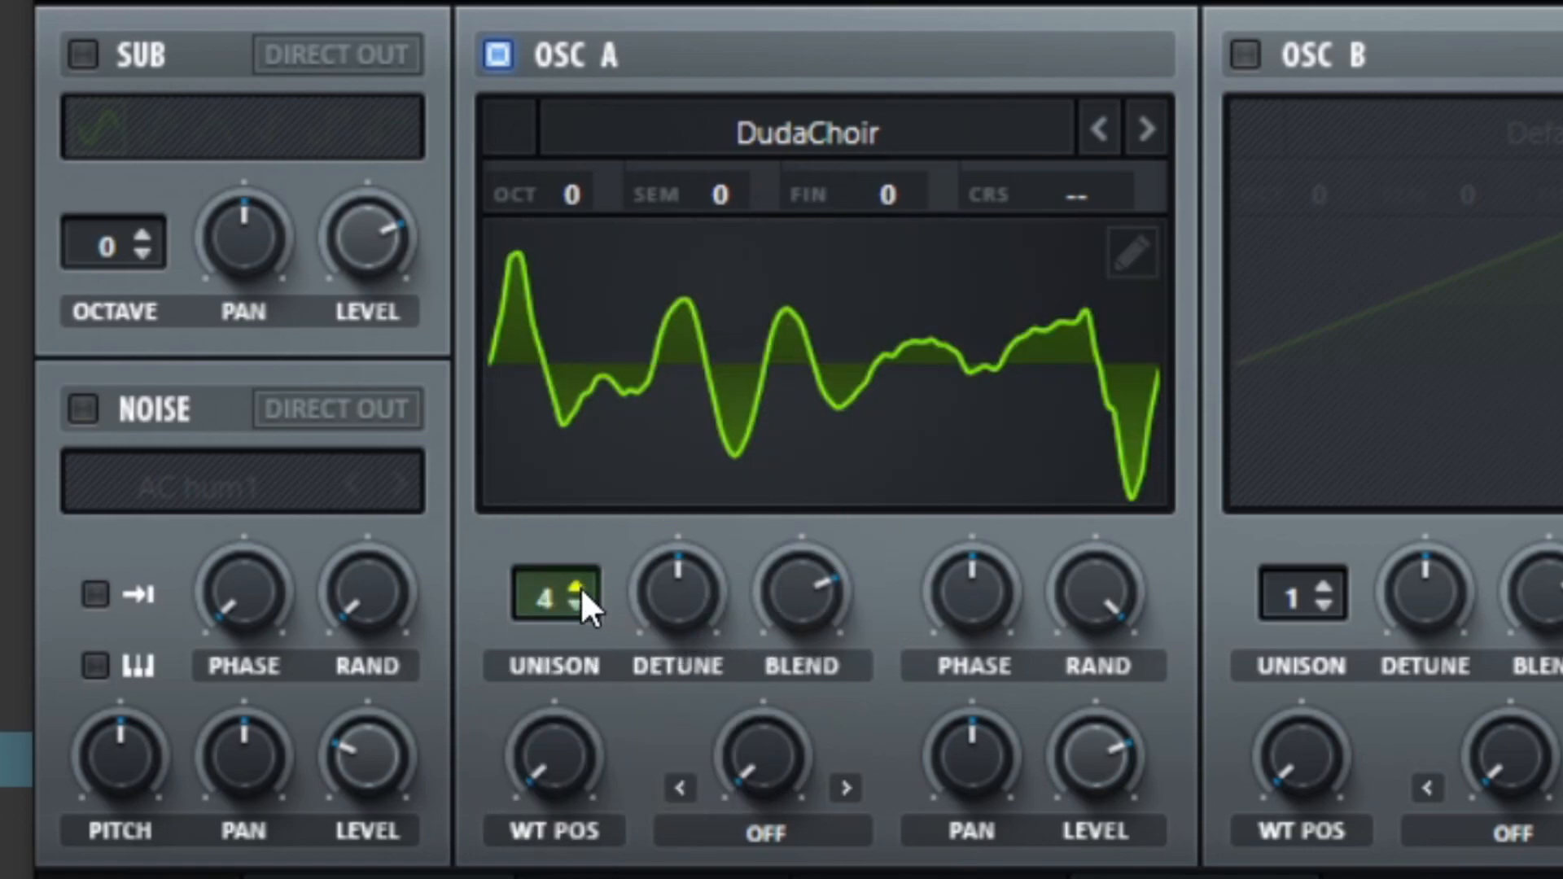
{"action": "left_click", "coordinate": [676, 591]}
{"action": "left_click_drag", "start_coordinate": [676, 591], "coordinate": [519, 660]}
{"action": "left_click_drag", "start_coordinate": [775, 615], "coordinate": [715, 604]}
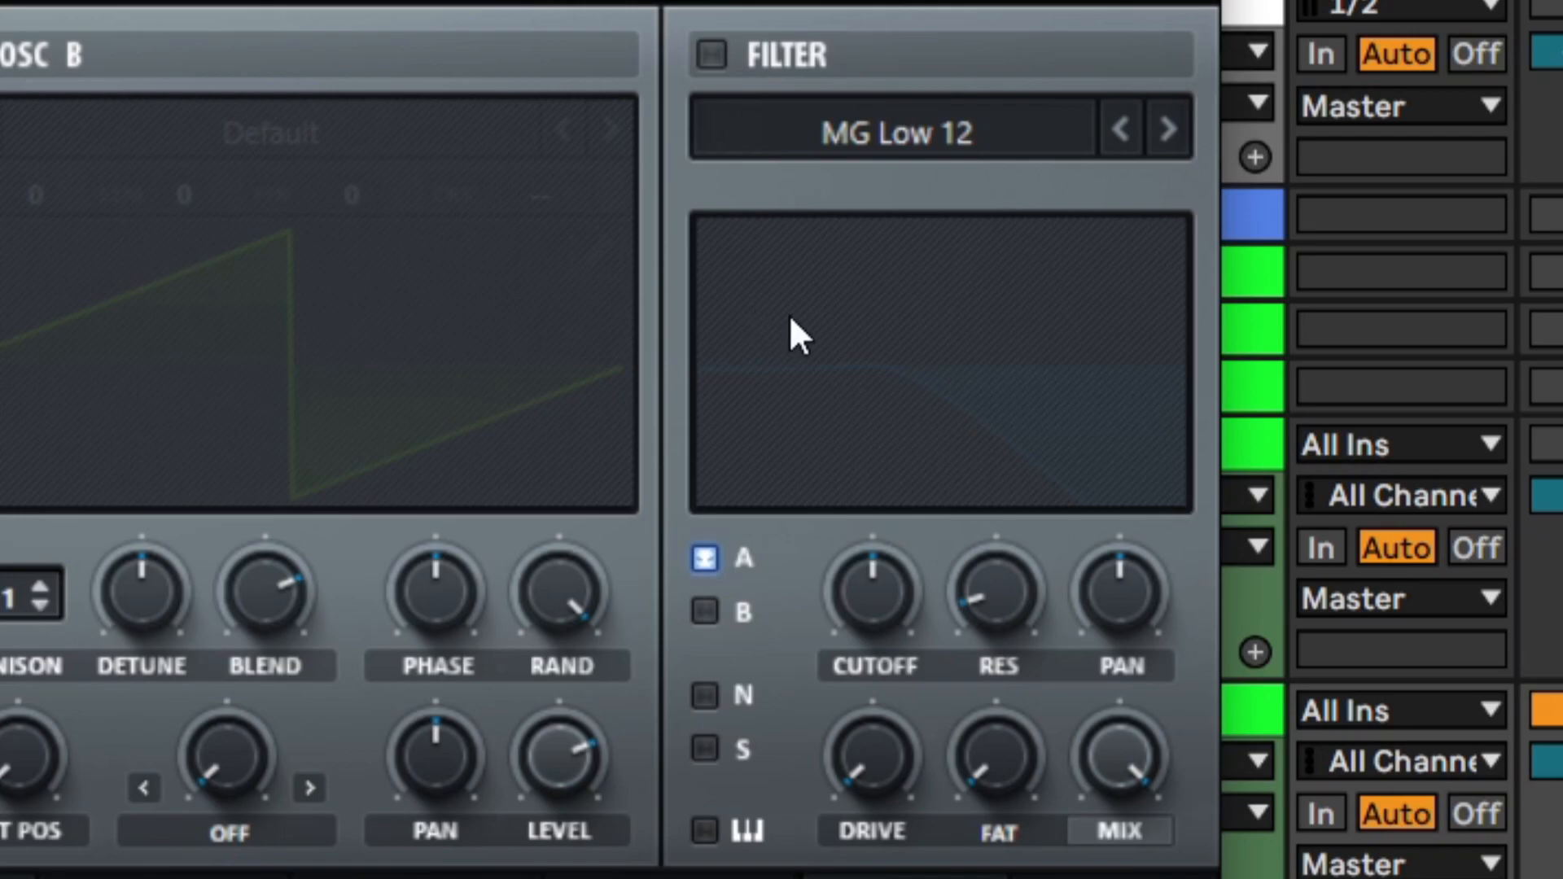
Enable the filter on oscillator A and change its type to Formant-I from the Misc category.
{"action": "left_click", "coordinate": [709, 52]}
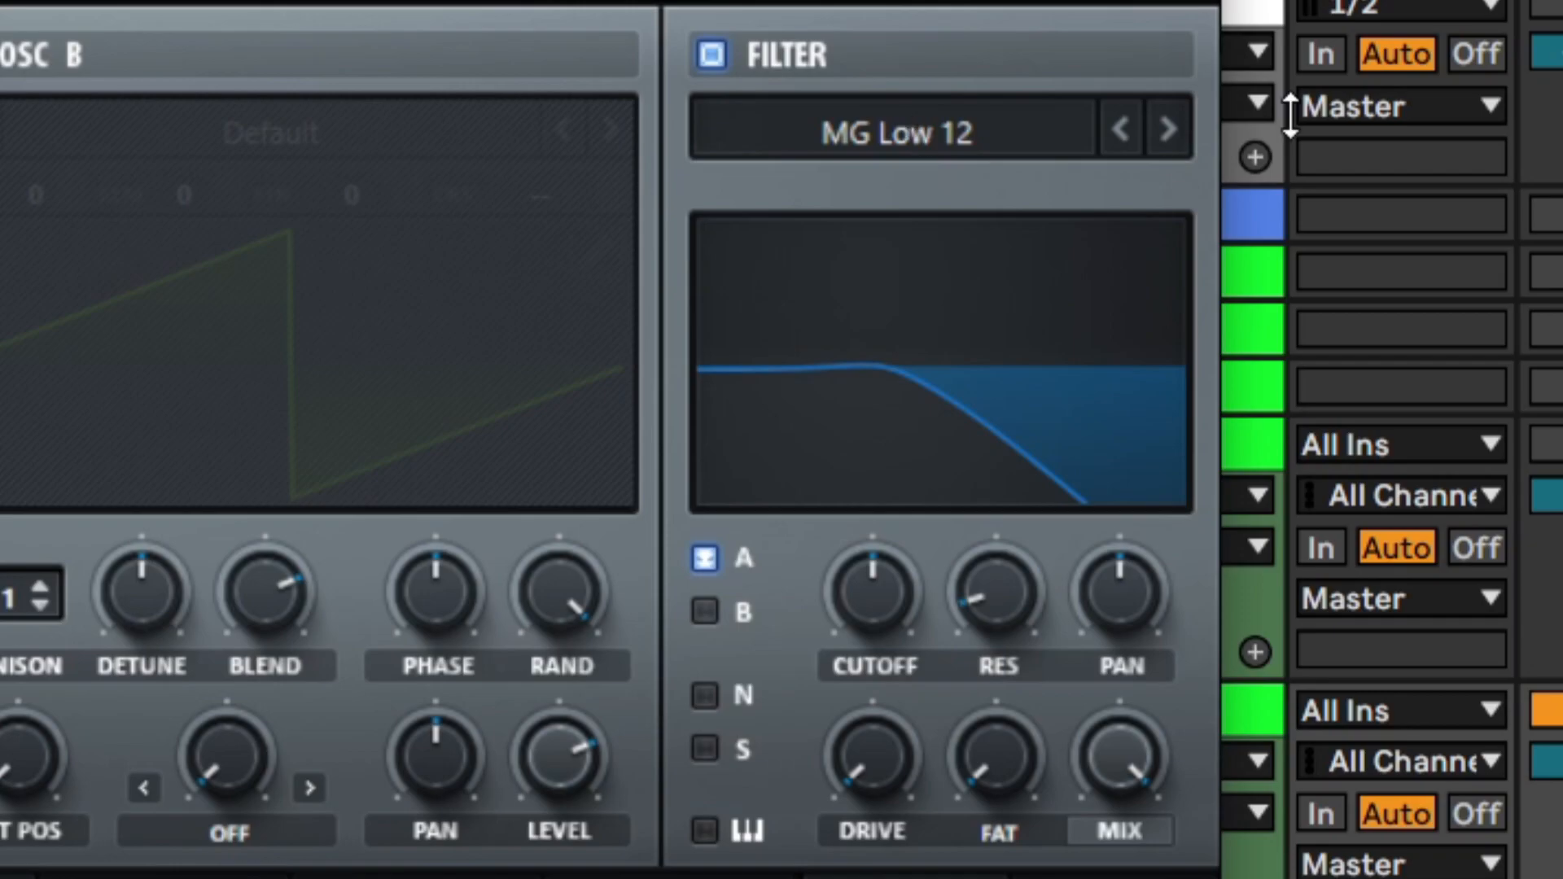
{"action": "left_click", "coordinate": [831, 143]}
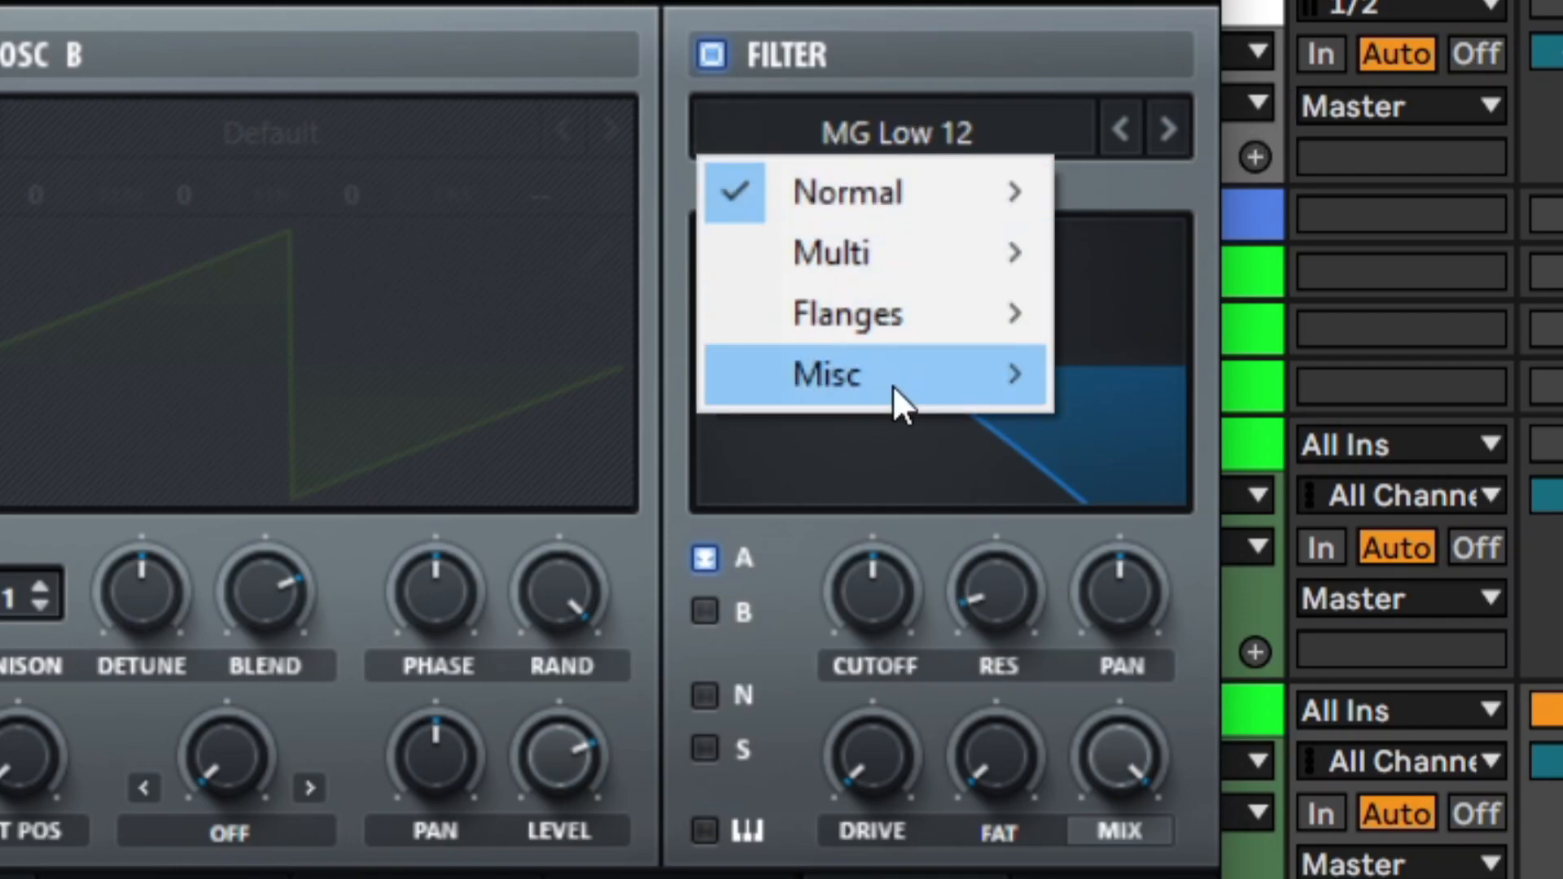
{"action": "mouse_move", "coordinate": [895, 381]}
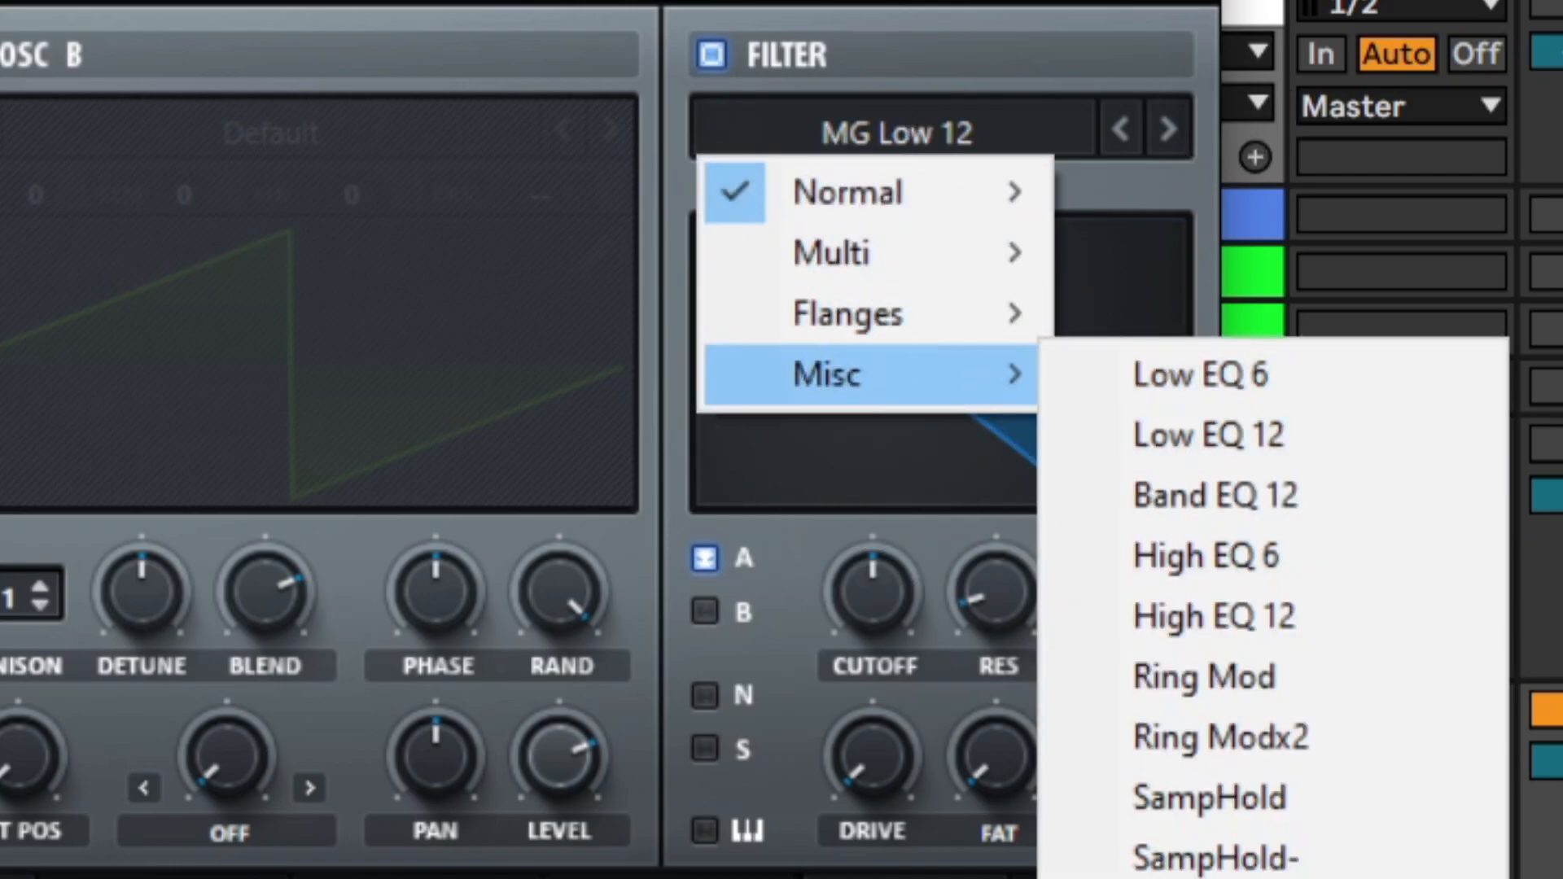
{"action": "left_click", "coordinate": [1253, 878]}
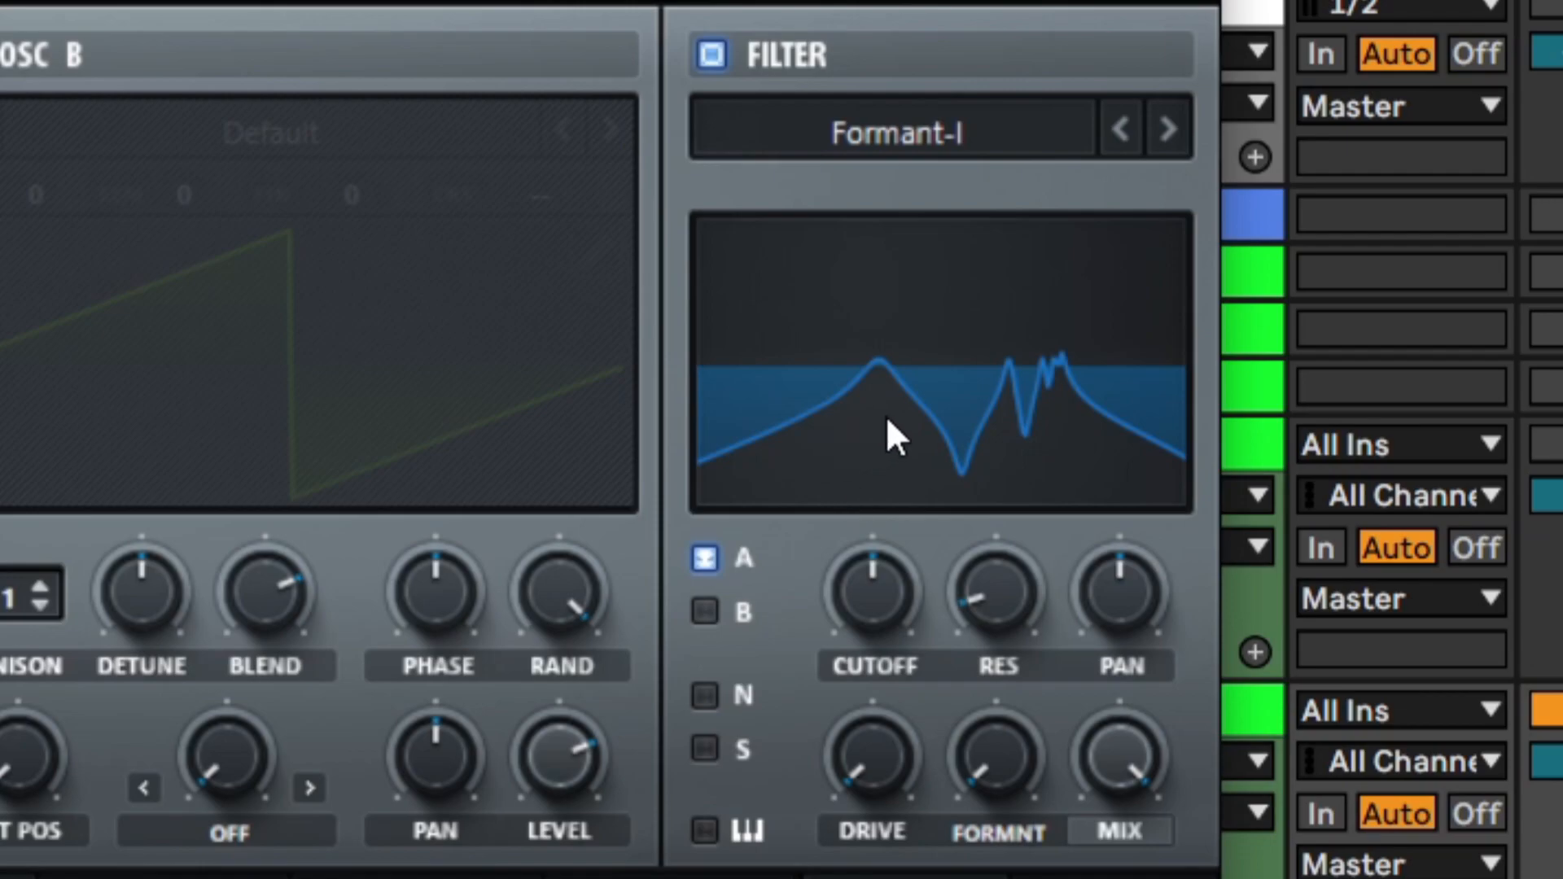
Raise the Formant-I filter's cutoff above its midpoint and set the formant amount slightly past the middle.
{"action": "left_click", "coordinate": [877, 579]}
{"action": "left_click", "coordinate": [990, 757]}
{"action": "left_click_drag", "start_coordinate": [872, 579], "coordinate": [824, 496]}
{"action": "left_click_drag", "start_coordinate": [1001, 774], "coordinate": [984, 452]}
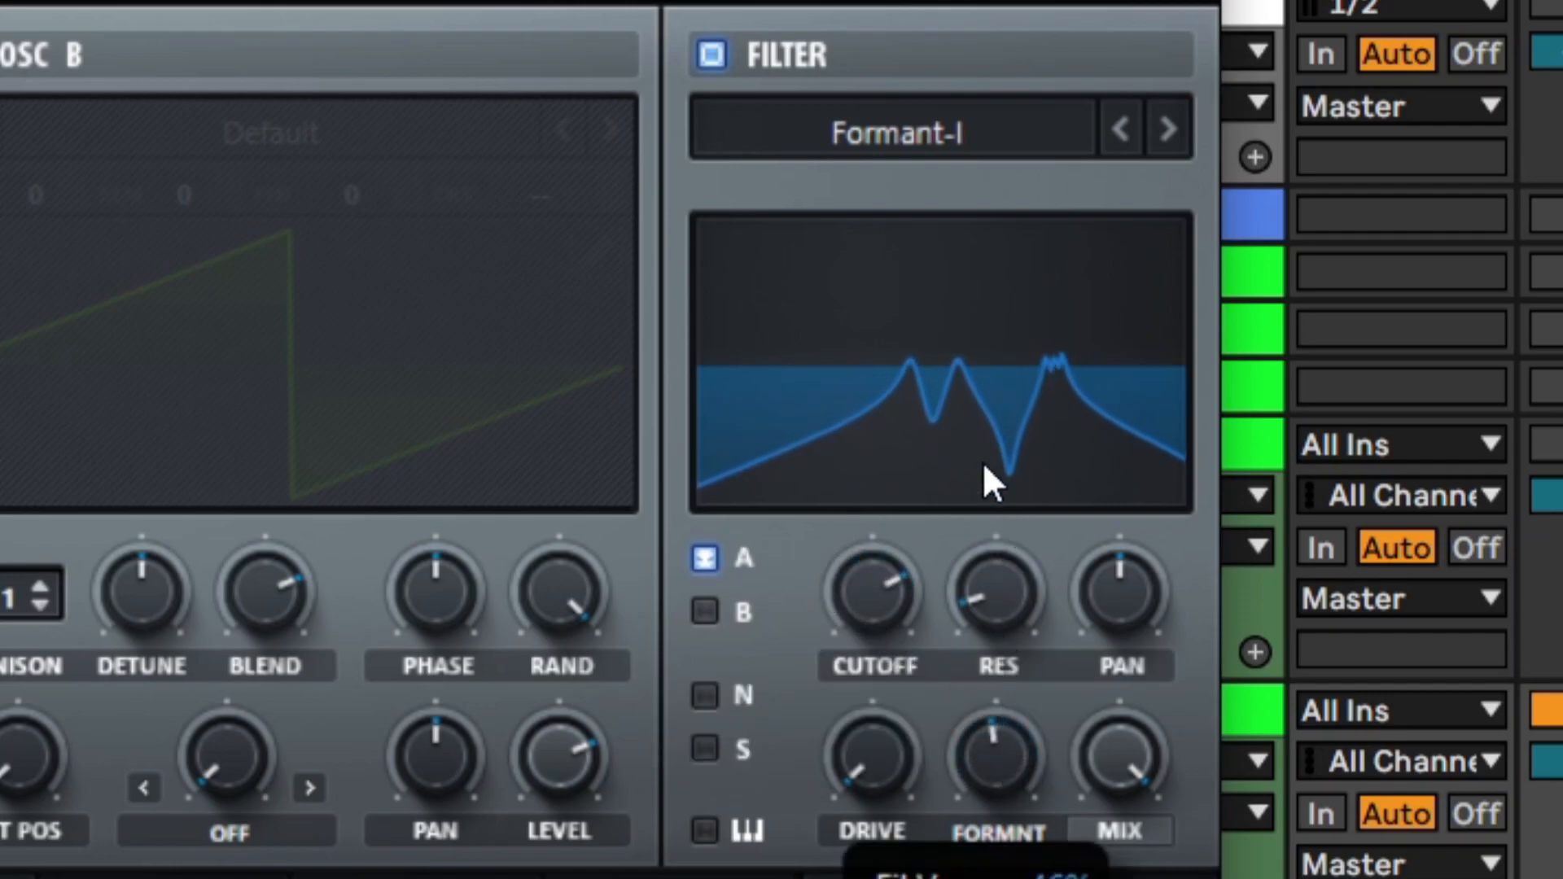
{"action": "left_click_drag", "start_coordinate": [876, 594], "coordinate": [819, 818]}
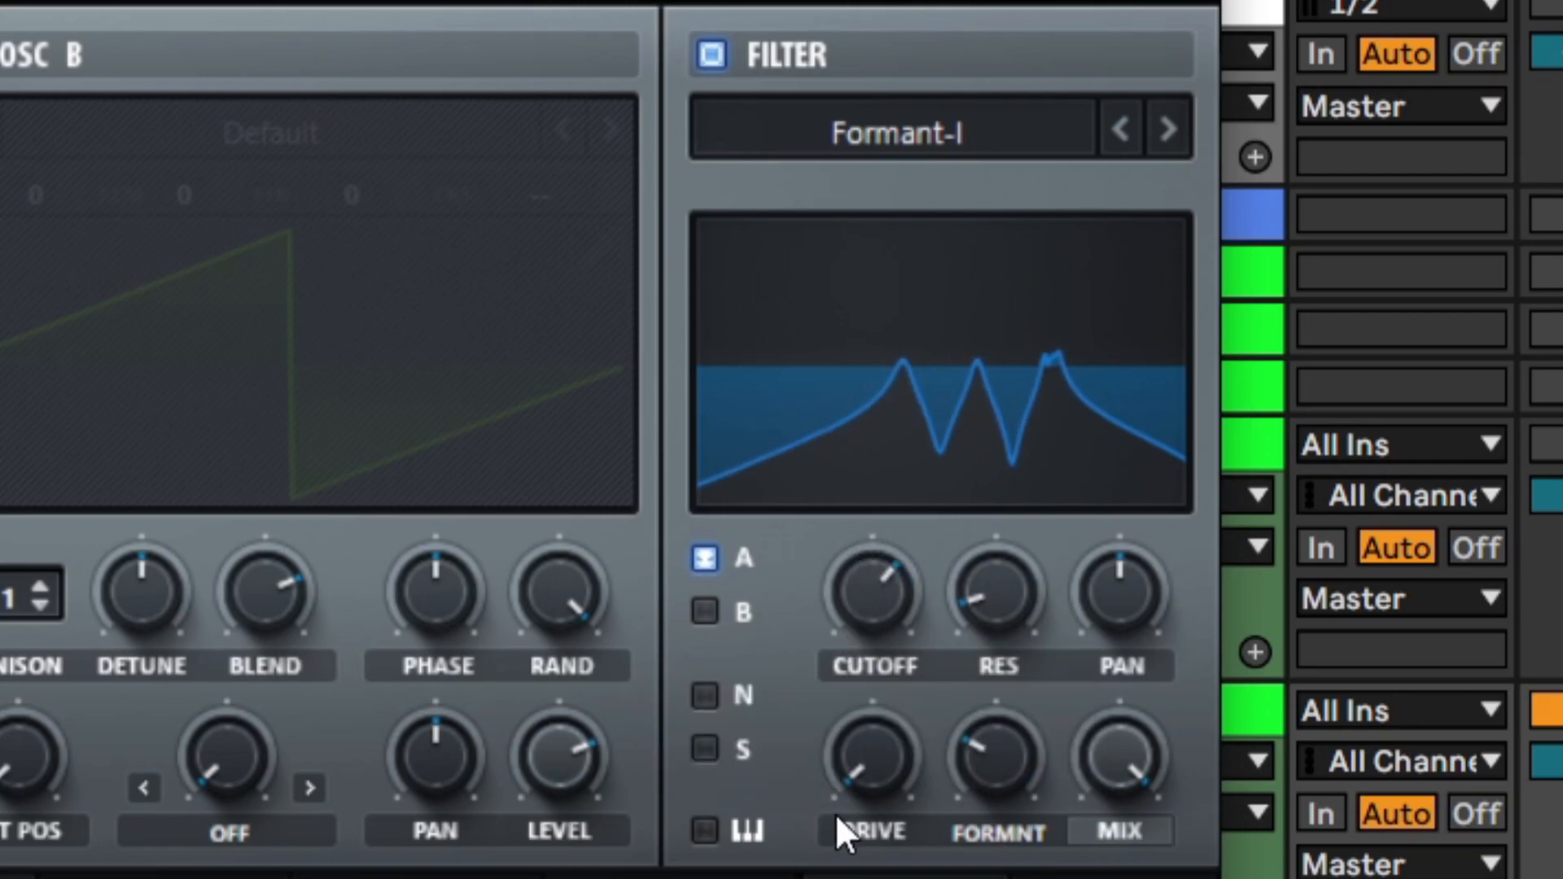
{"action": "left_click_drag", "start_coordinate": [1015, 771], "coordinate": [1072, 402]}
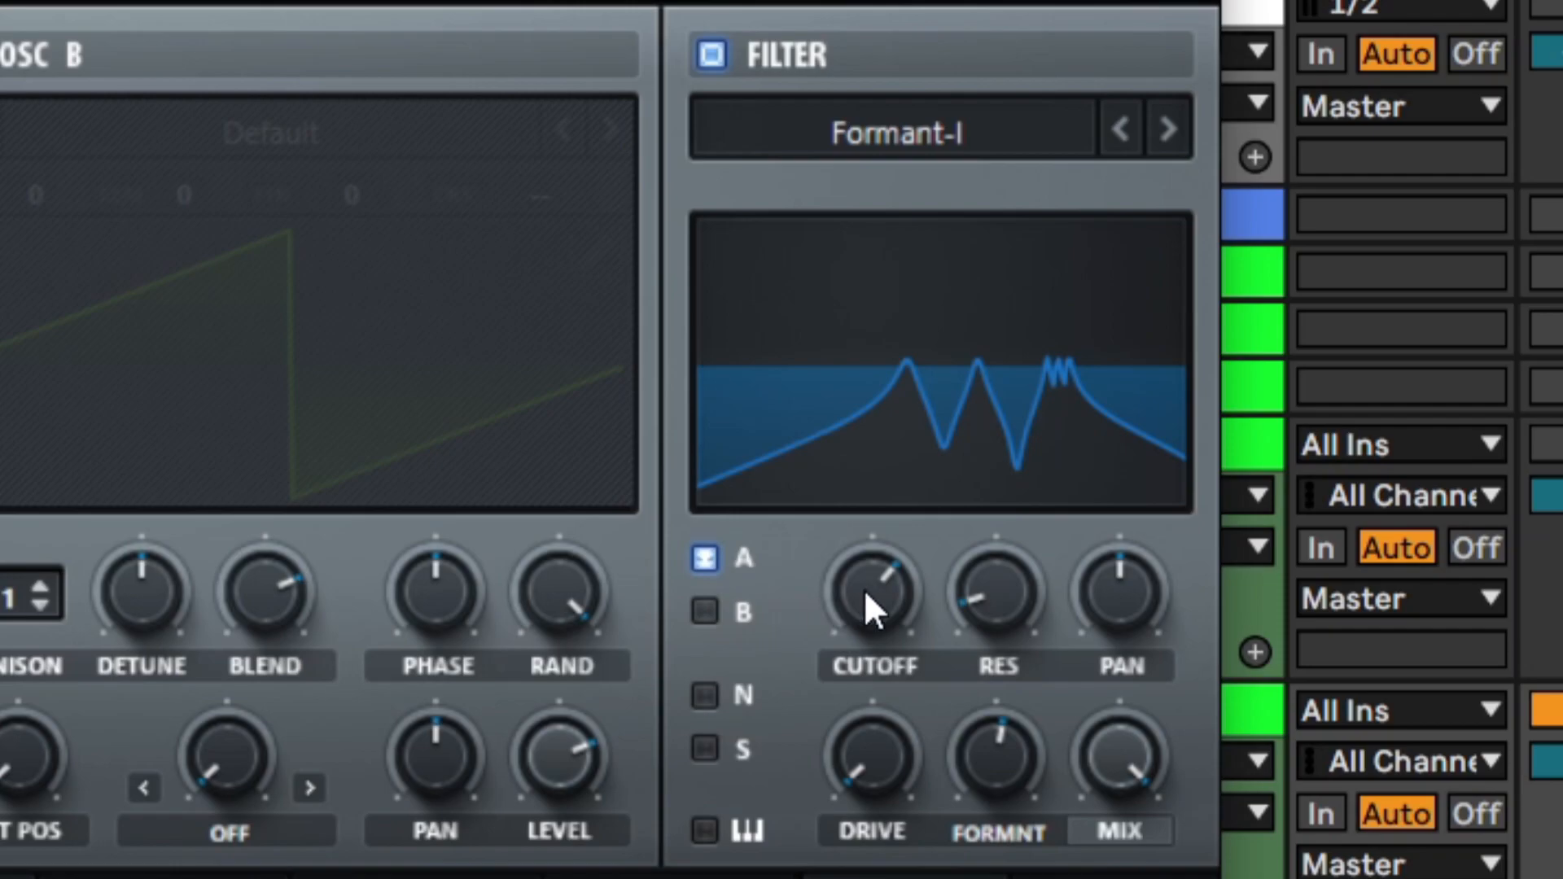
Increase the formant filter's drive and resonance moderately, and try out its mix amount.
{"action": "left_click", "coordinate": [857, 778]}
{"action": "left_click", "coordinate": [1091, 749]}
{"action": "left_click_drag", "start_coordinate": [875, 745], "coordinate": [873, 246]}
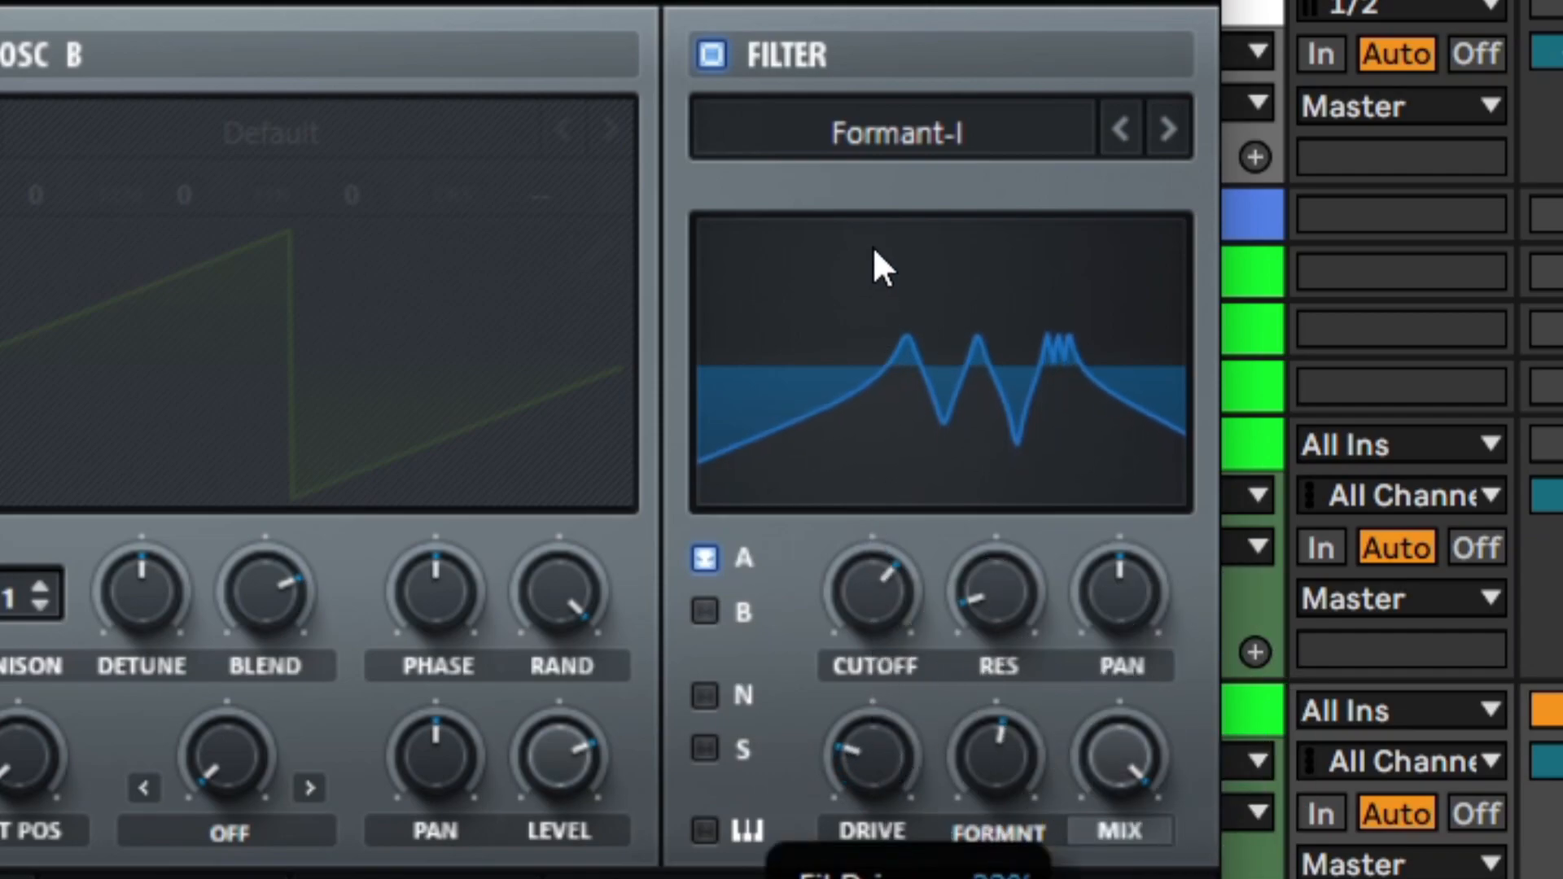
{"action": "left_click_drag", "start_coordinate": [992, 617], "coordinate": [1442, 514]}
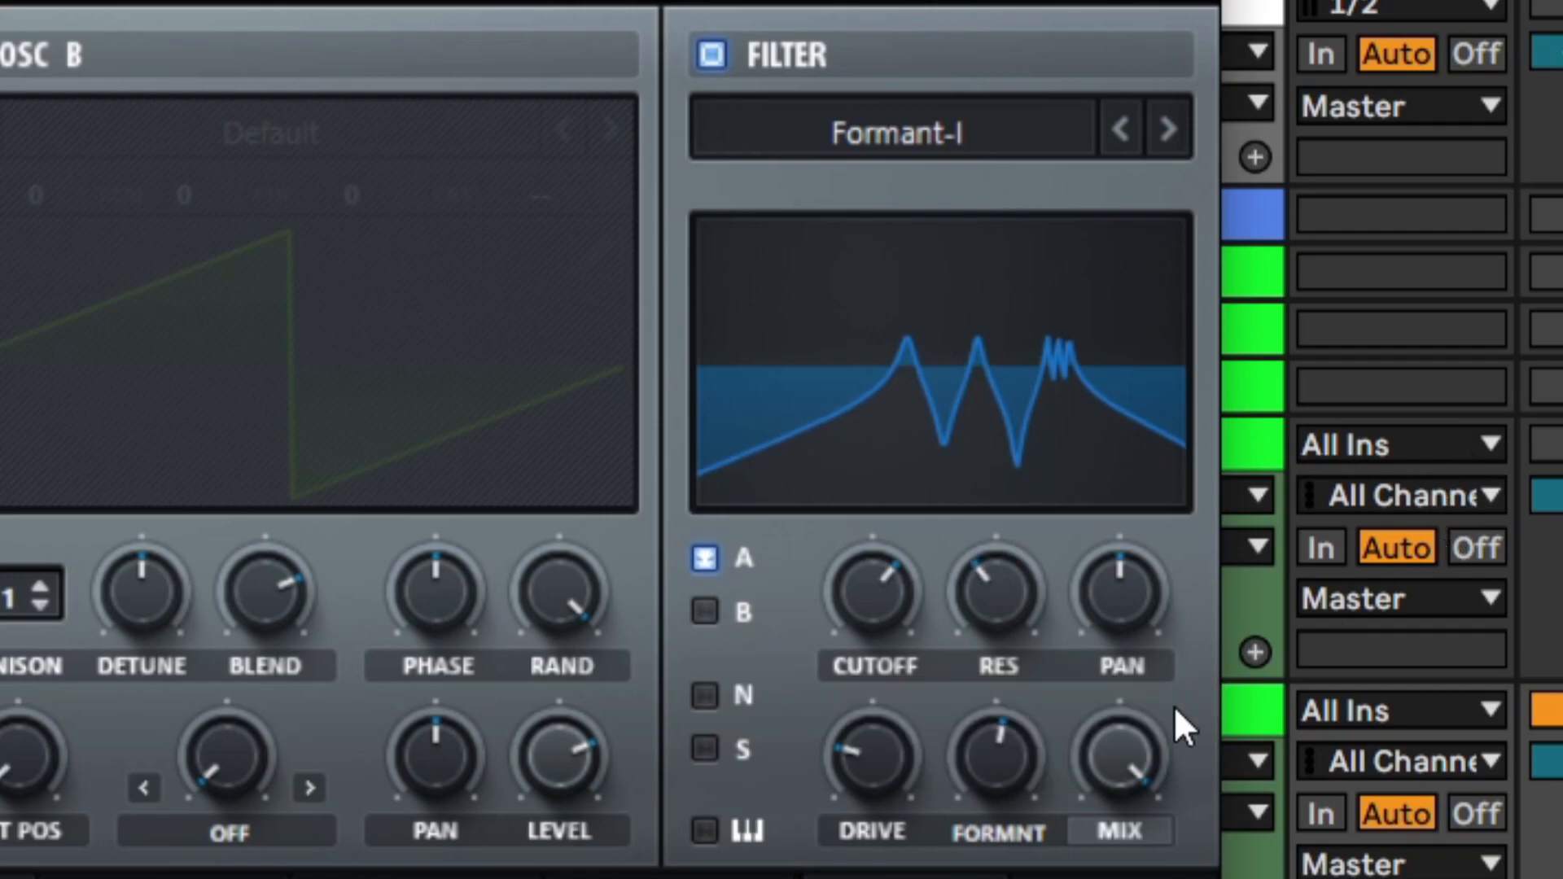
{"action": "left_click_drag", "start_coordinate": [1159, 743], "coordinate": [1079, 804]}
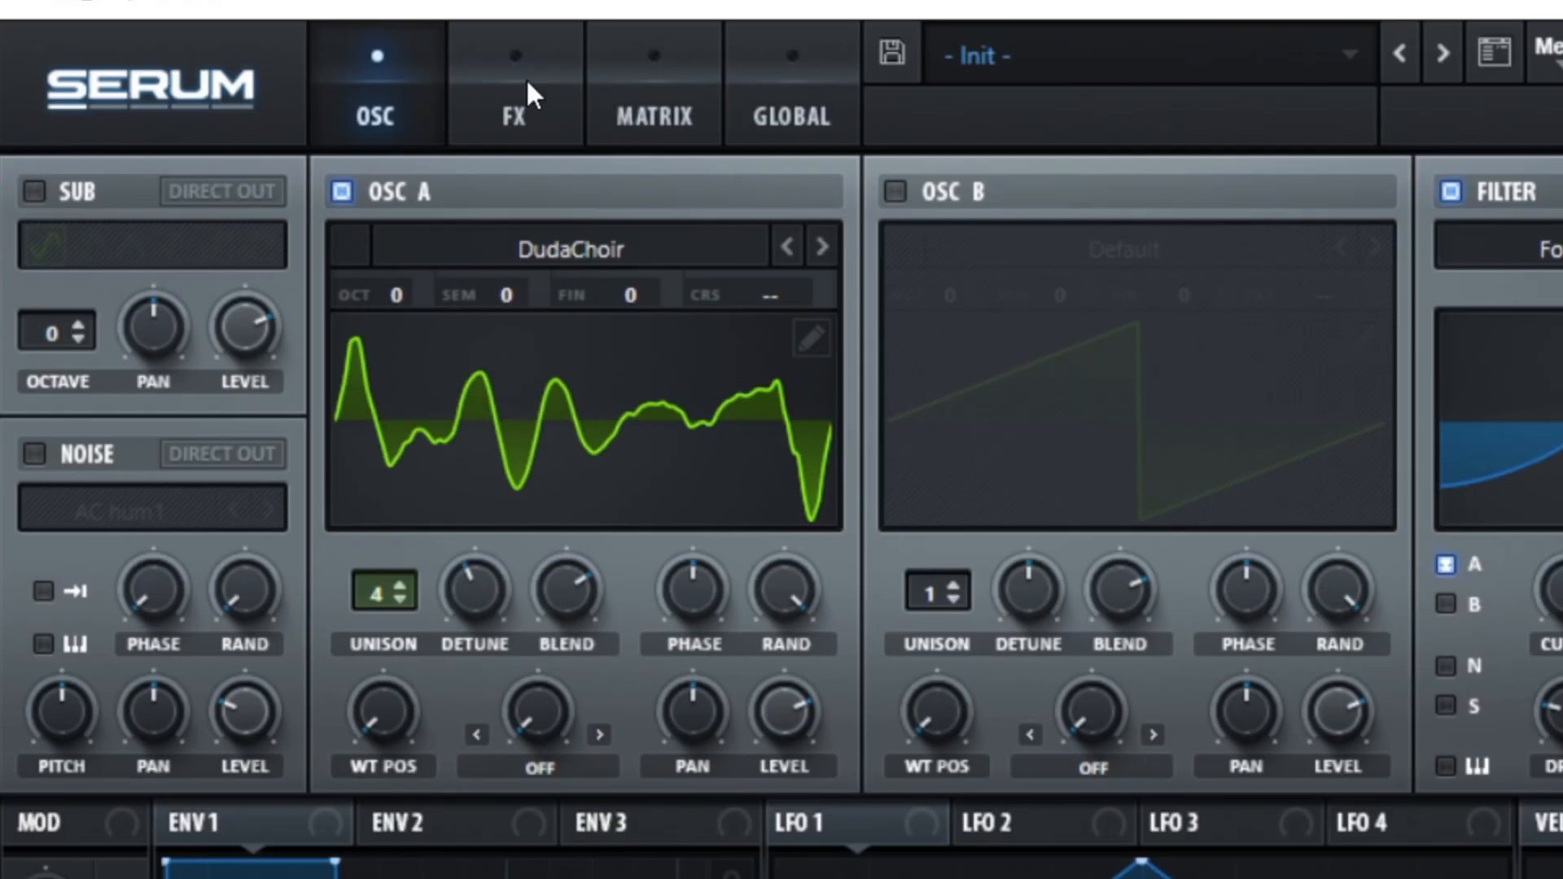
Enable the Filter effect in Serum's effects rack and set its type to Ring Mod from the Misc category.
{"action": "left_click", "coordinate": [526, 77]}
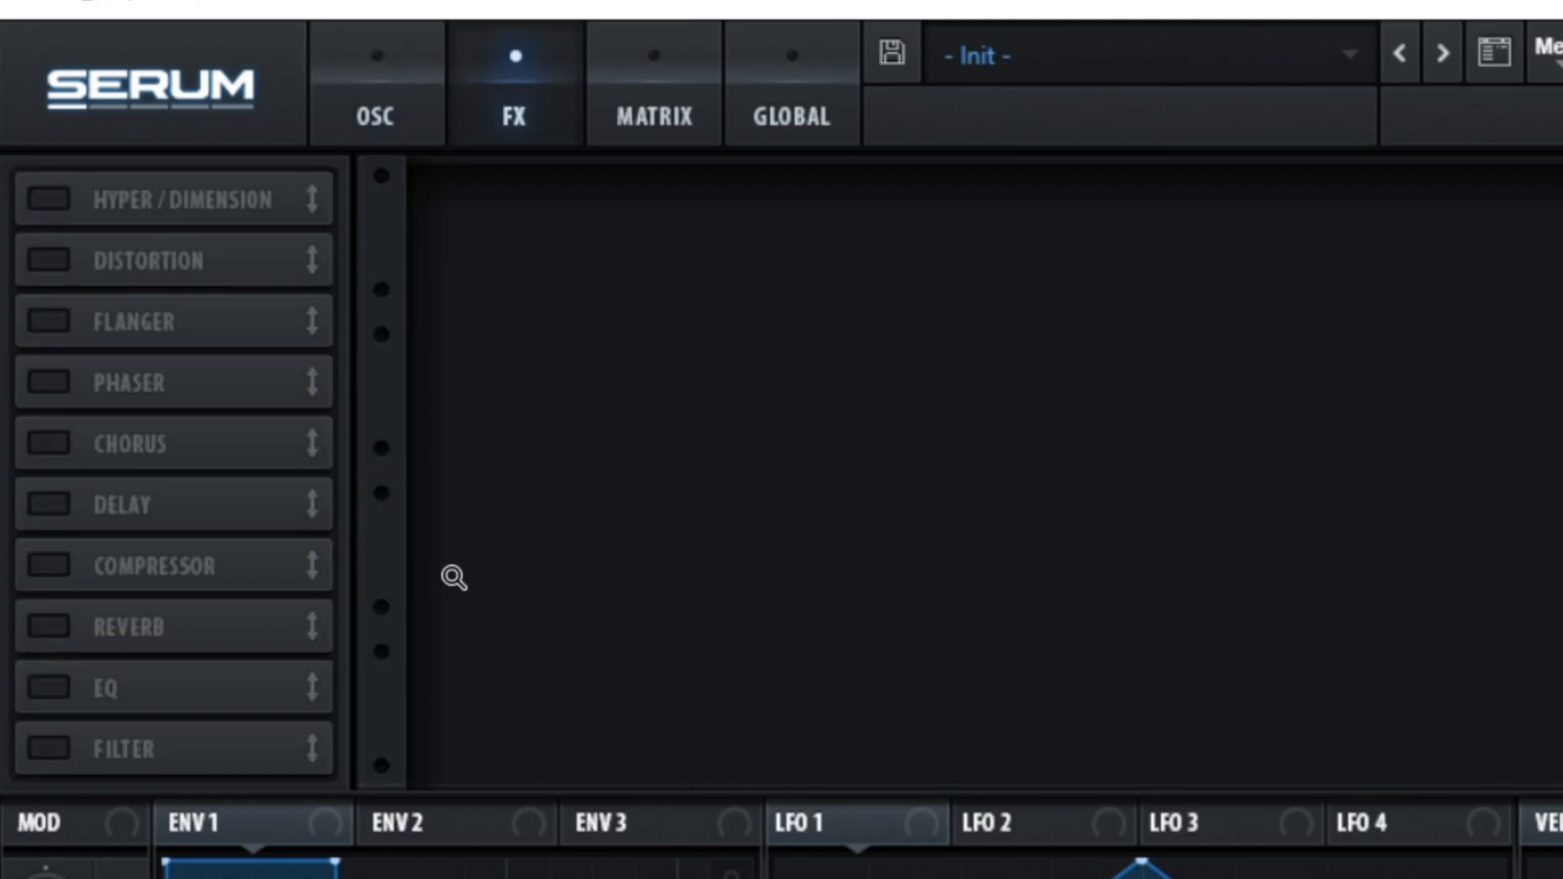
{"action": "left_click", "coordinate": [267, 756]}
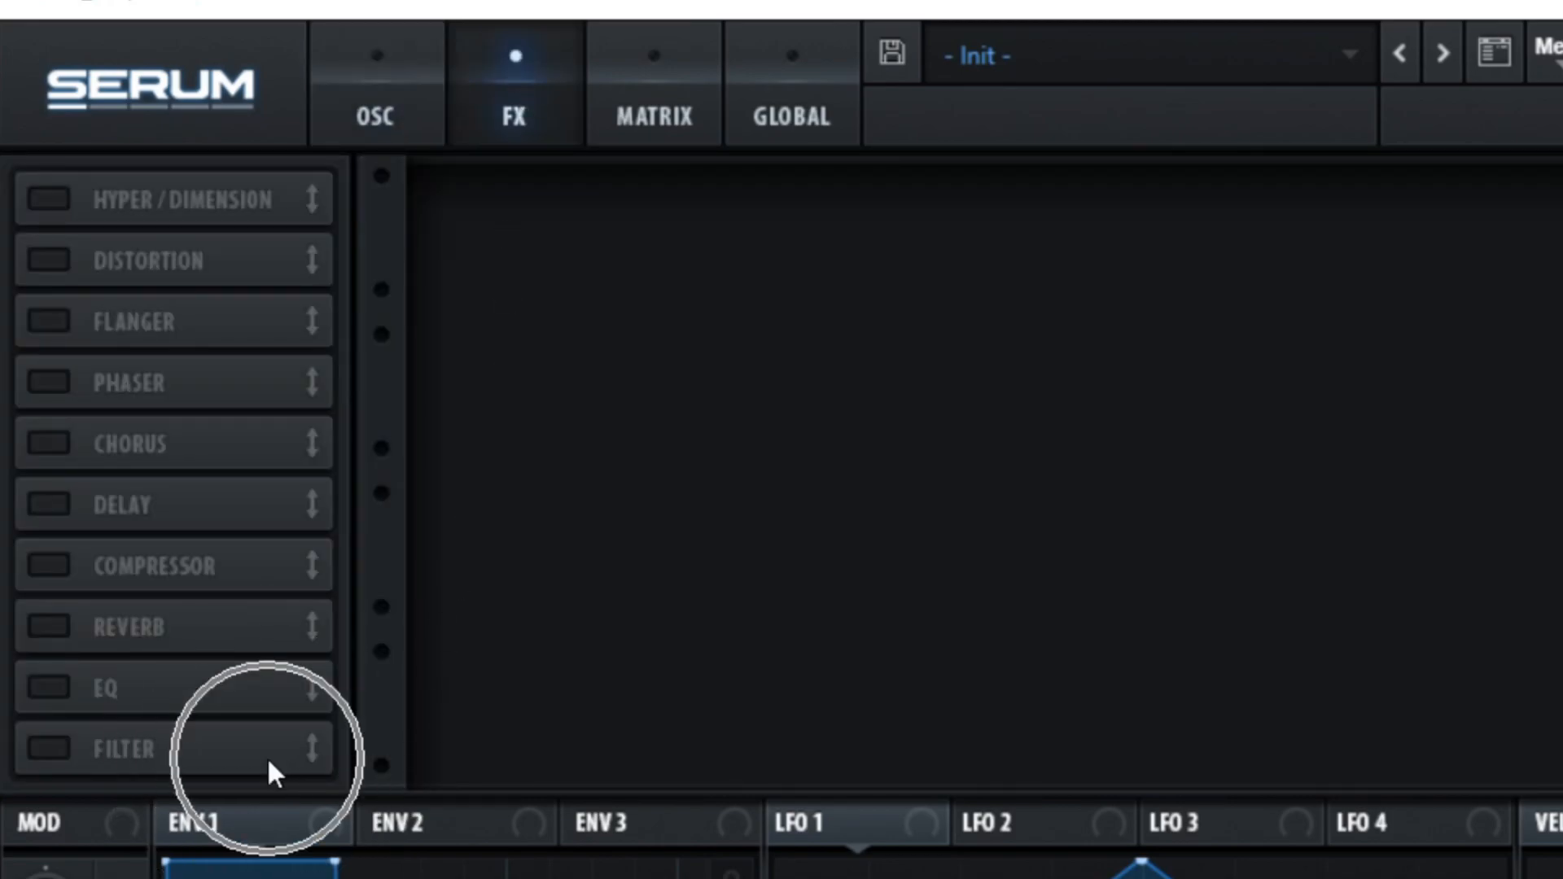
{"action": "left_click", "coordinate": [54, 750]}
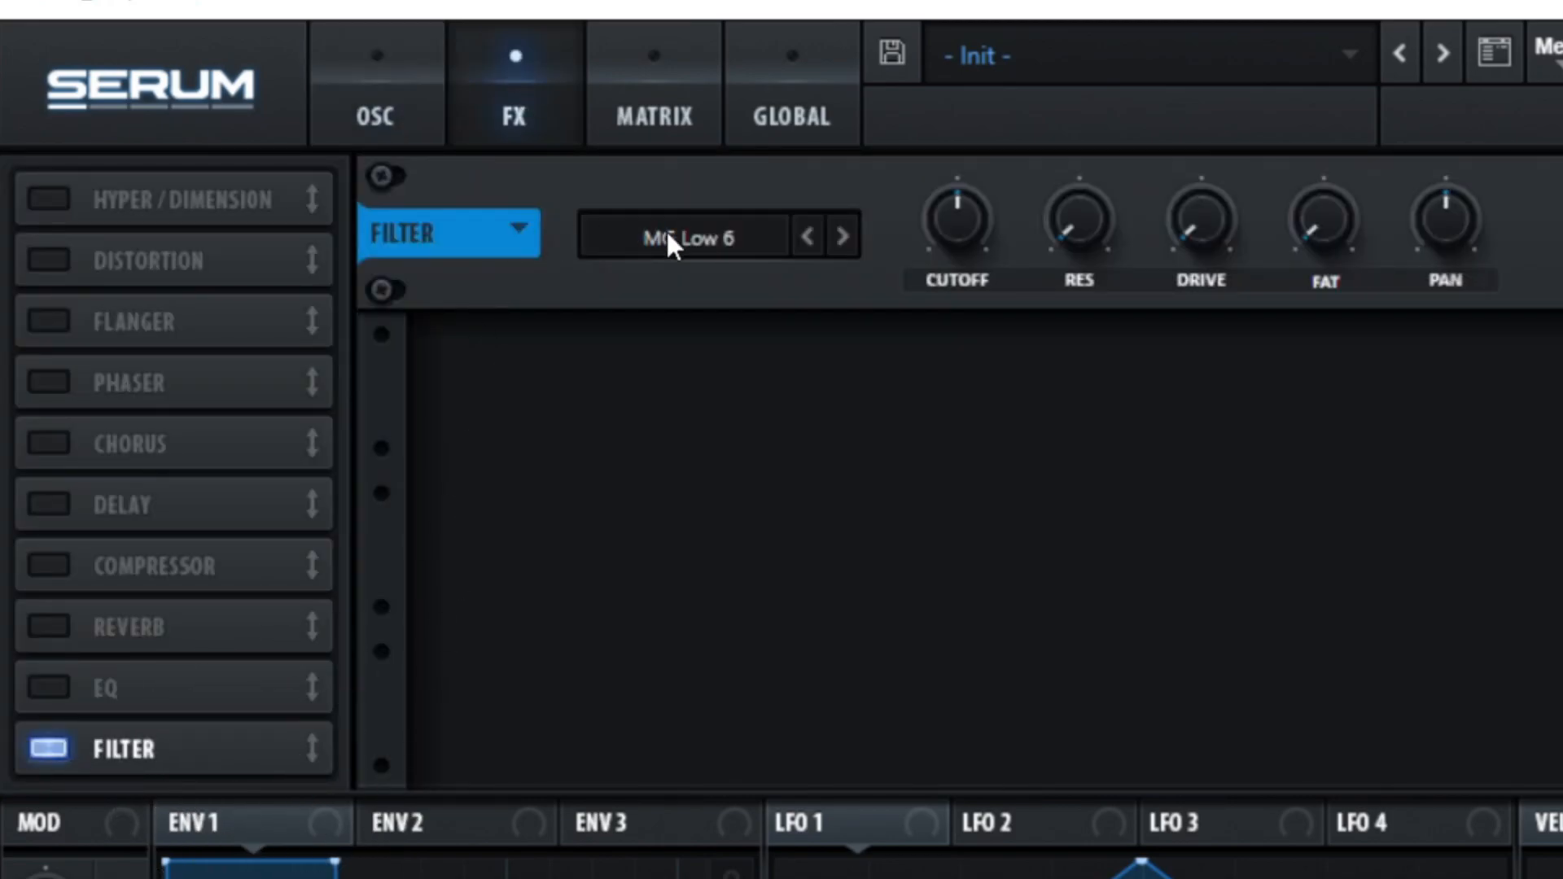
{"action": "left_click", "coordinate": [706, 238]}
{"action": "left_click", "coordinate": [749, 432]}
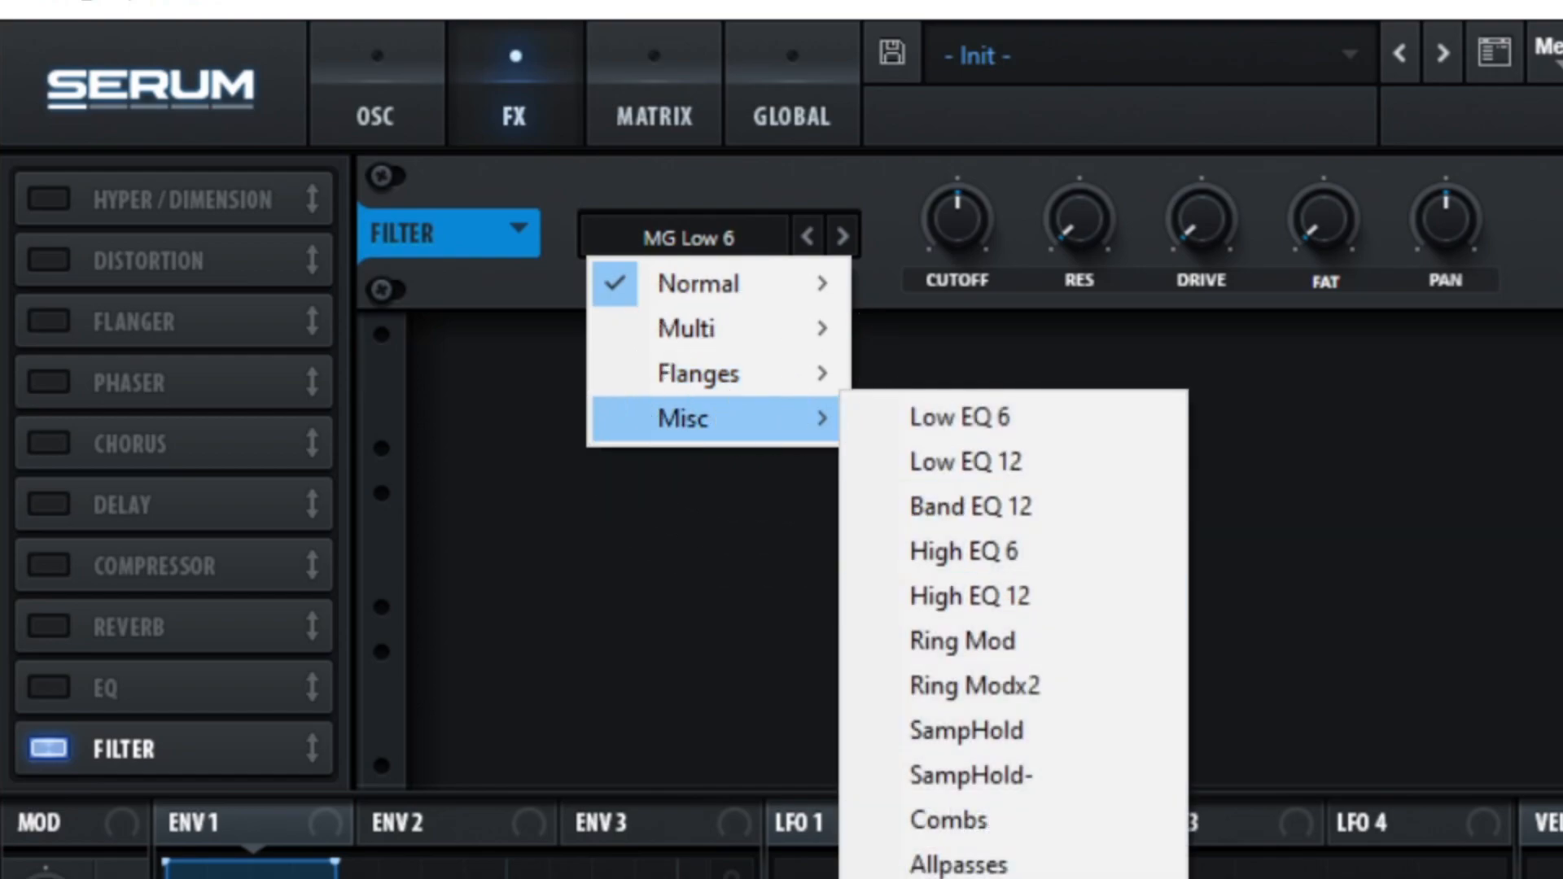
{"action": "left_click", "coordinate": [970, 637]}
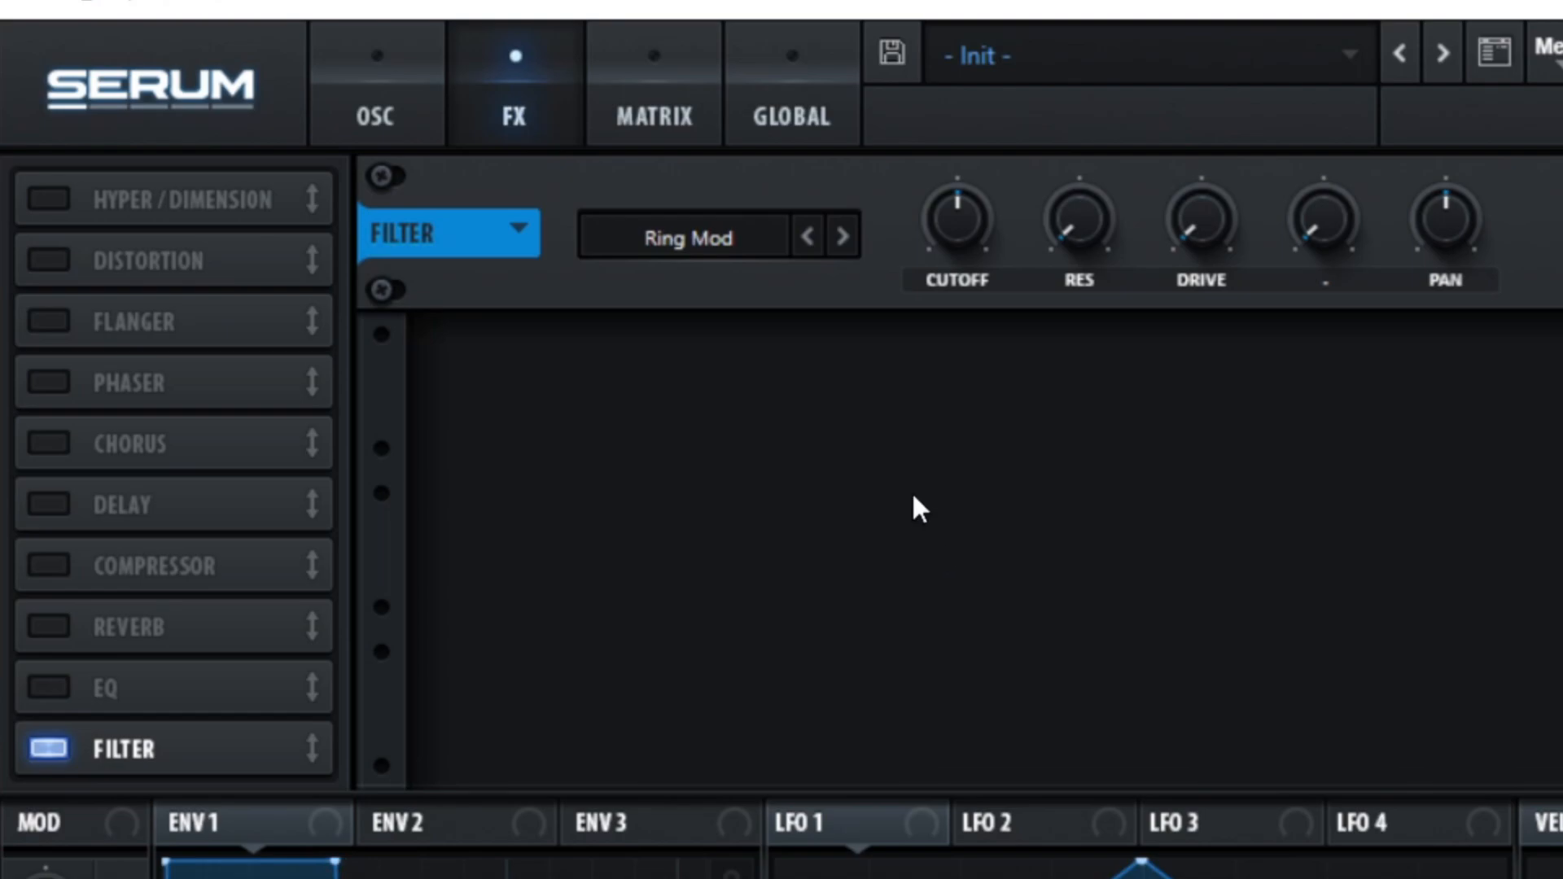
Sweep the Ring Mod filter's cutoff, leave it just below its midpoint, and toggle the effect to compare.
{"action": "left_click", "coordinate": [936, 224]}
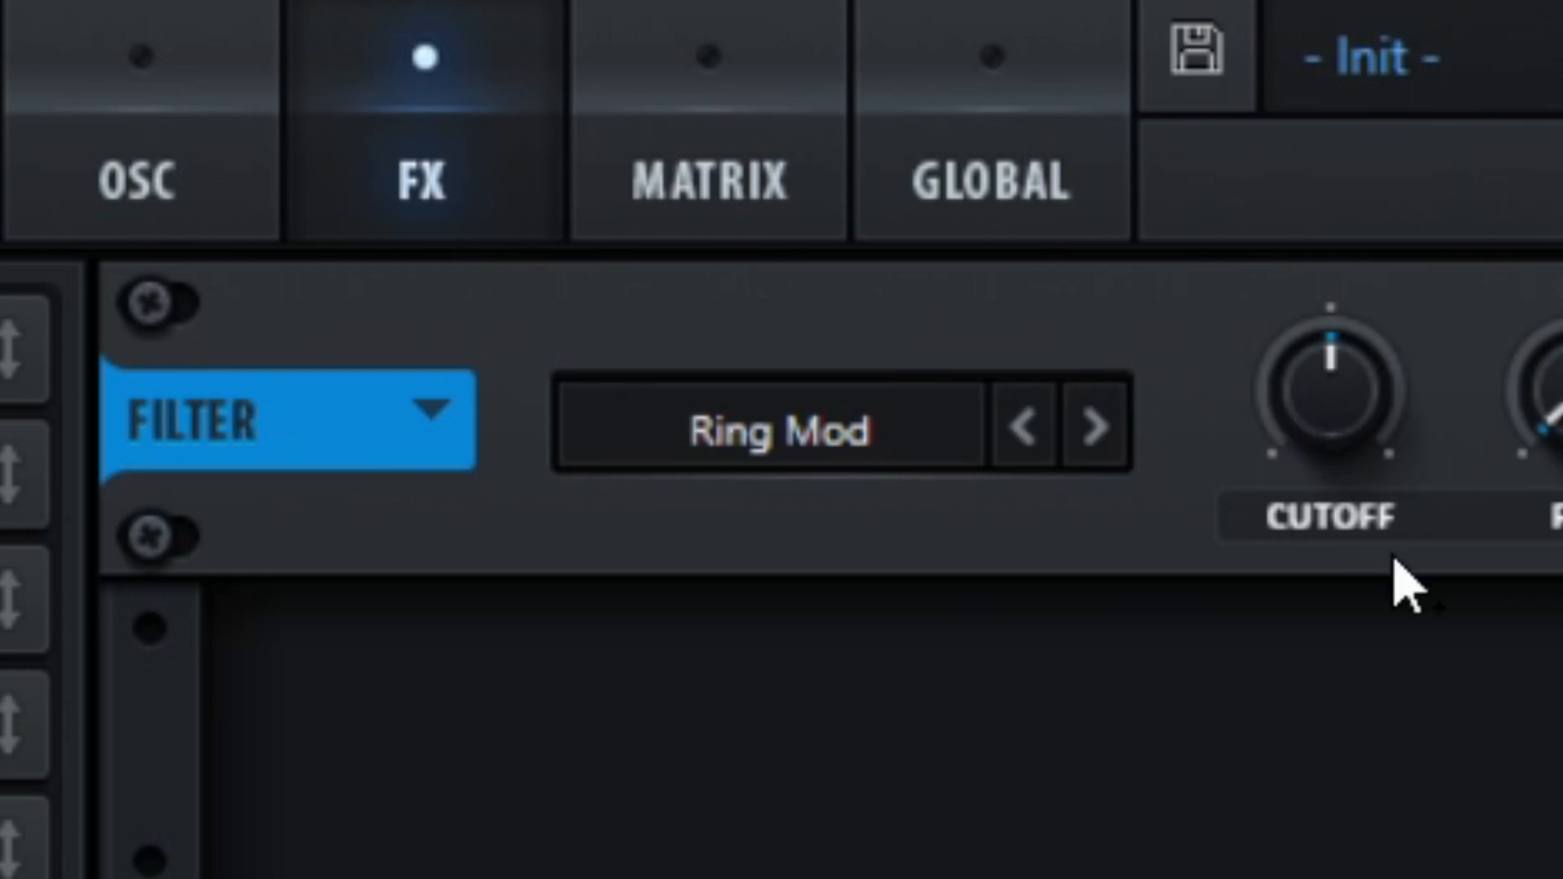
{"action": "mouse_move", "coordinate": [1320, 466]}
{"action": "scroll", "coordinate": [1314, 441], "scroll_direction": "up", "scroll_amount": 5}
{"action": "scroll", "coordinate": [1320, 464], "scroll_direction": "down", "scroll_amount": 4}
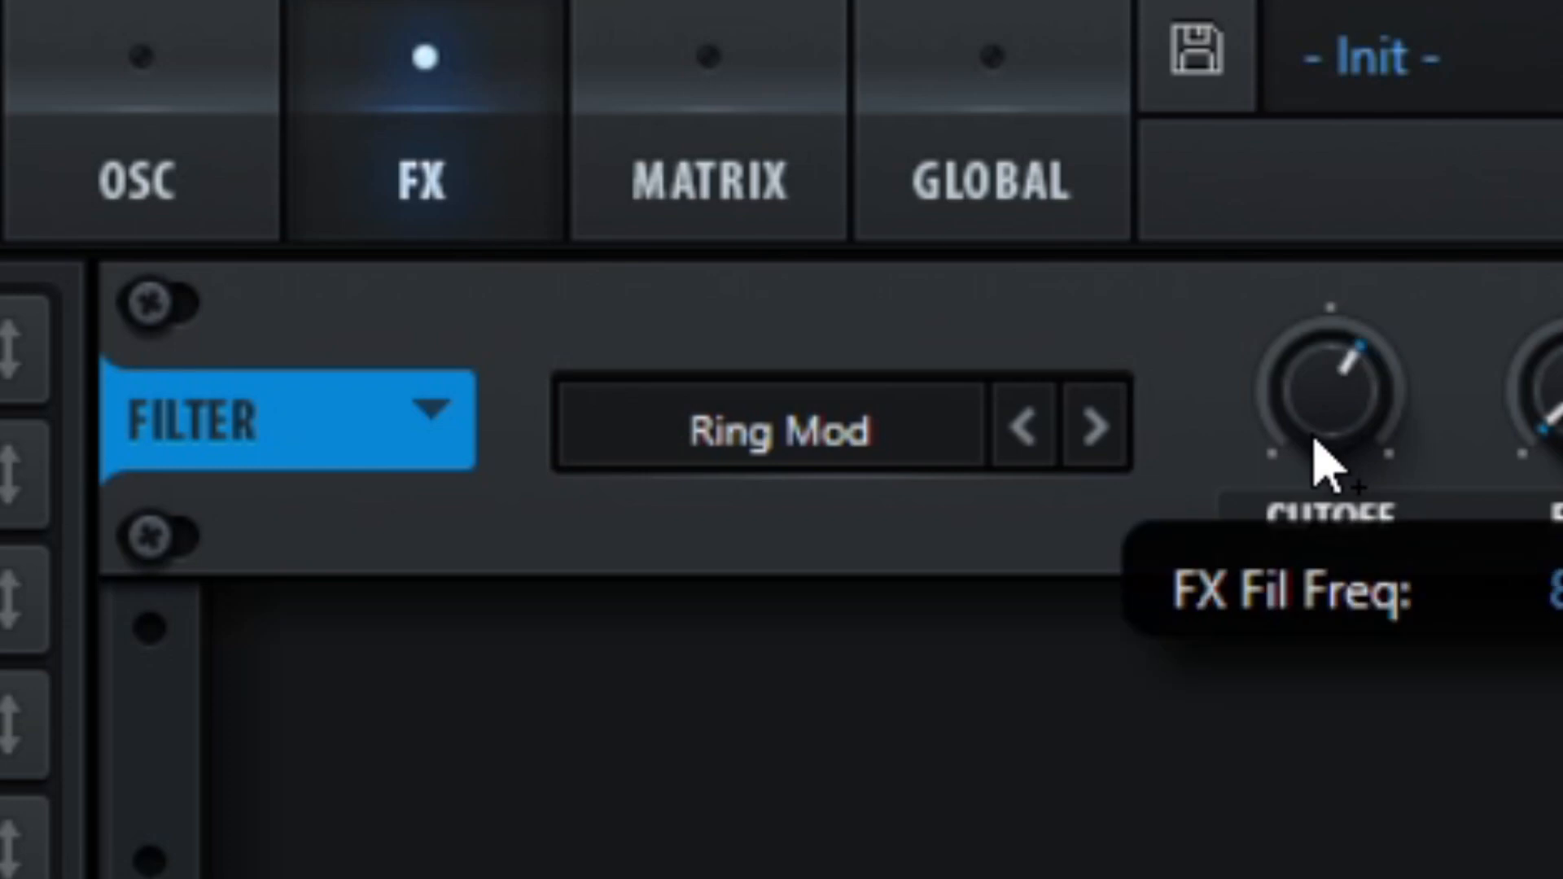
{"action": "scroll", "coordinate": [1314, 441], "scroll_direction": "up", "scroll_amount": 2}
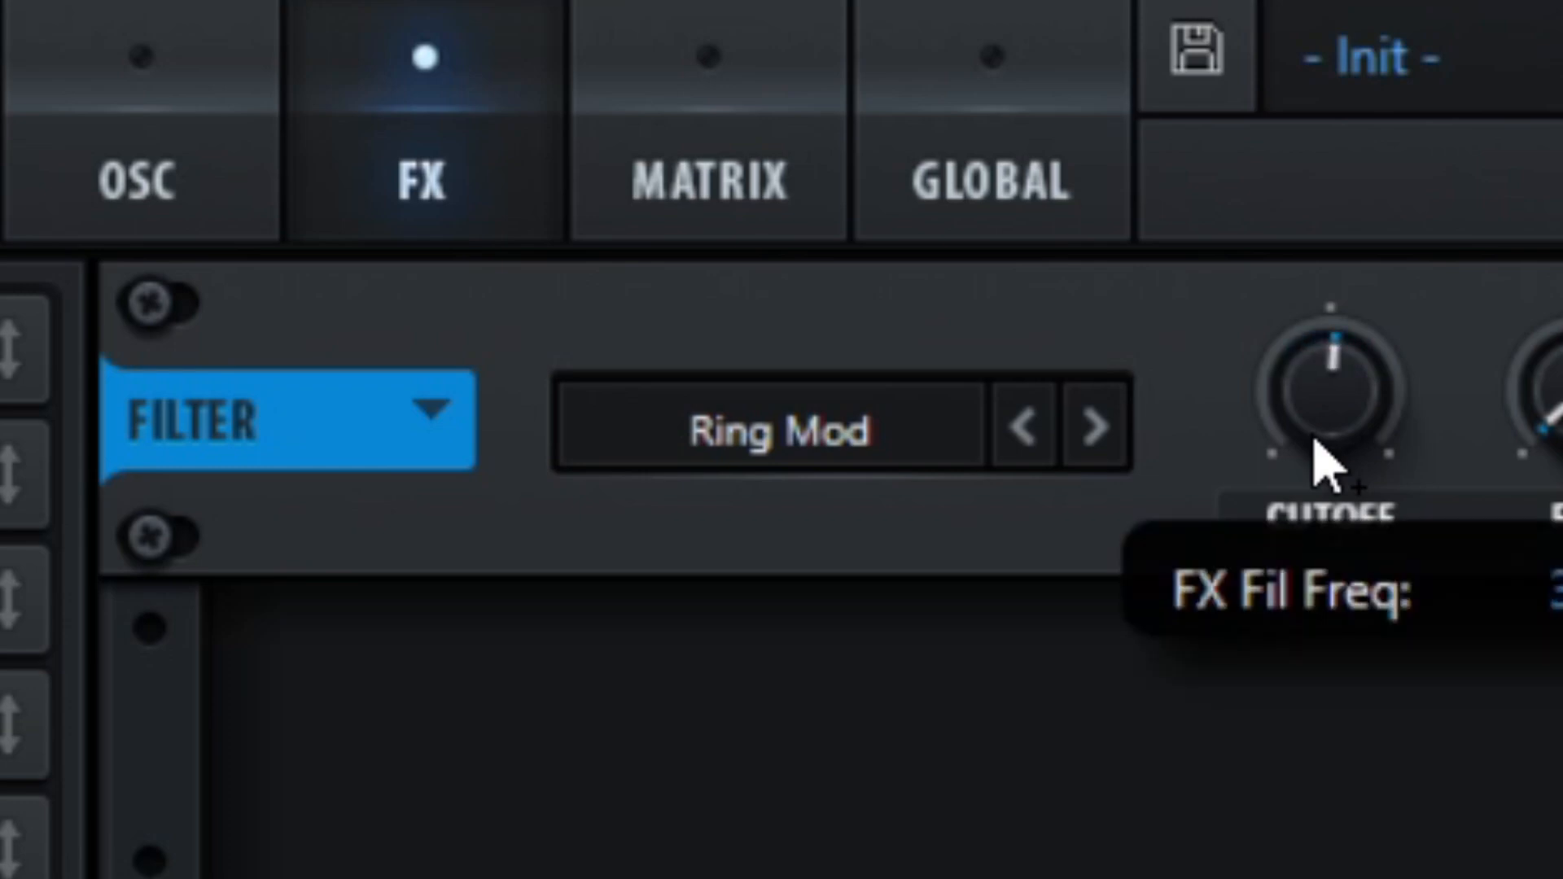
{"action": "scroll", "coordinate": [1314, 441], "scroll_direction": "down", "scroll_amount": 2}
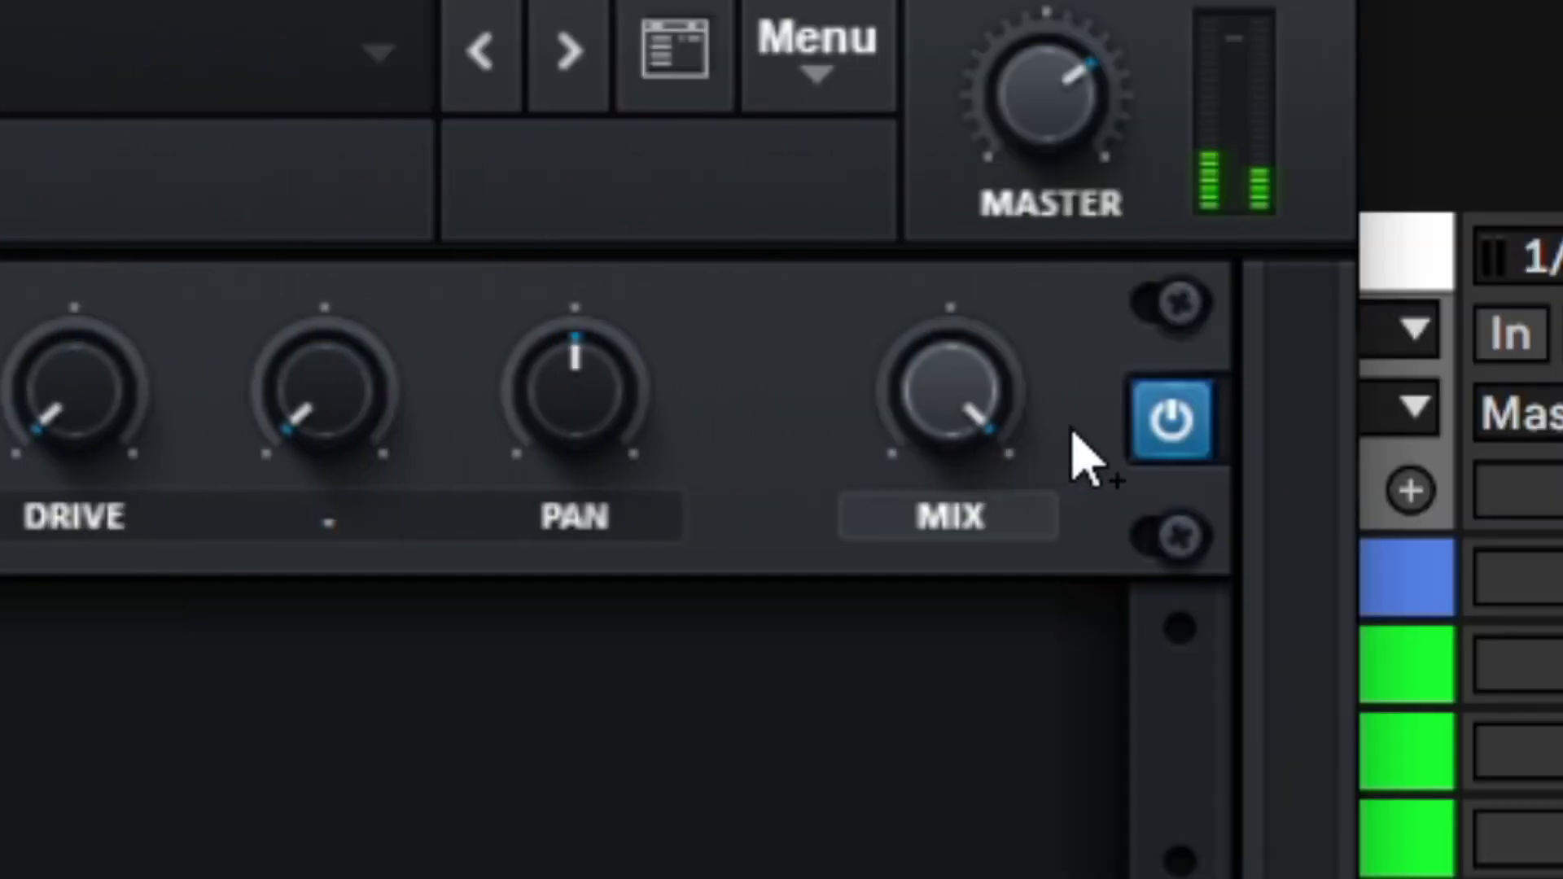
{"action": "left_click", "coordinate": [1181, 423]}
{"action": "left_click", "coordinate": [1182, 428]}
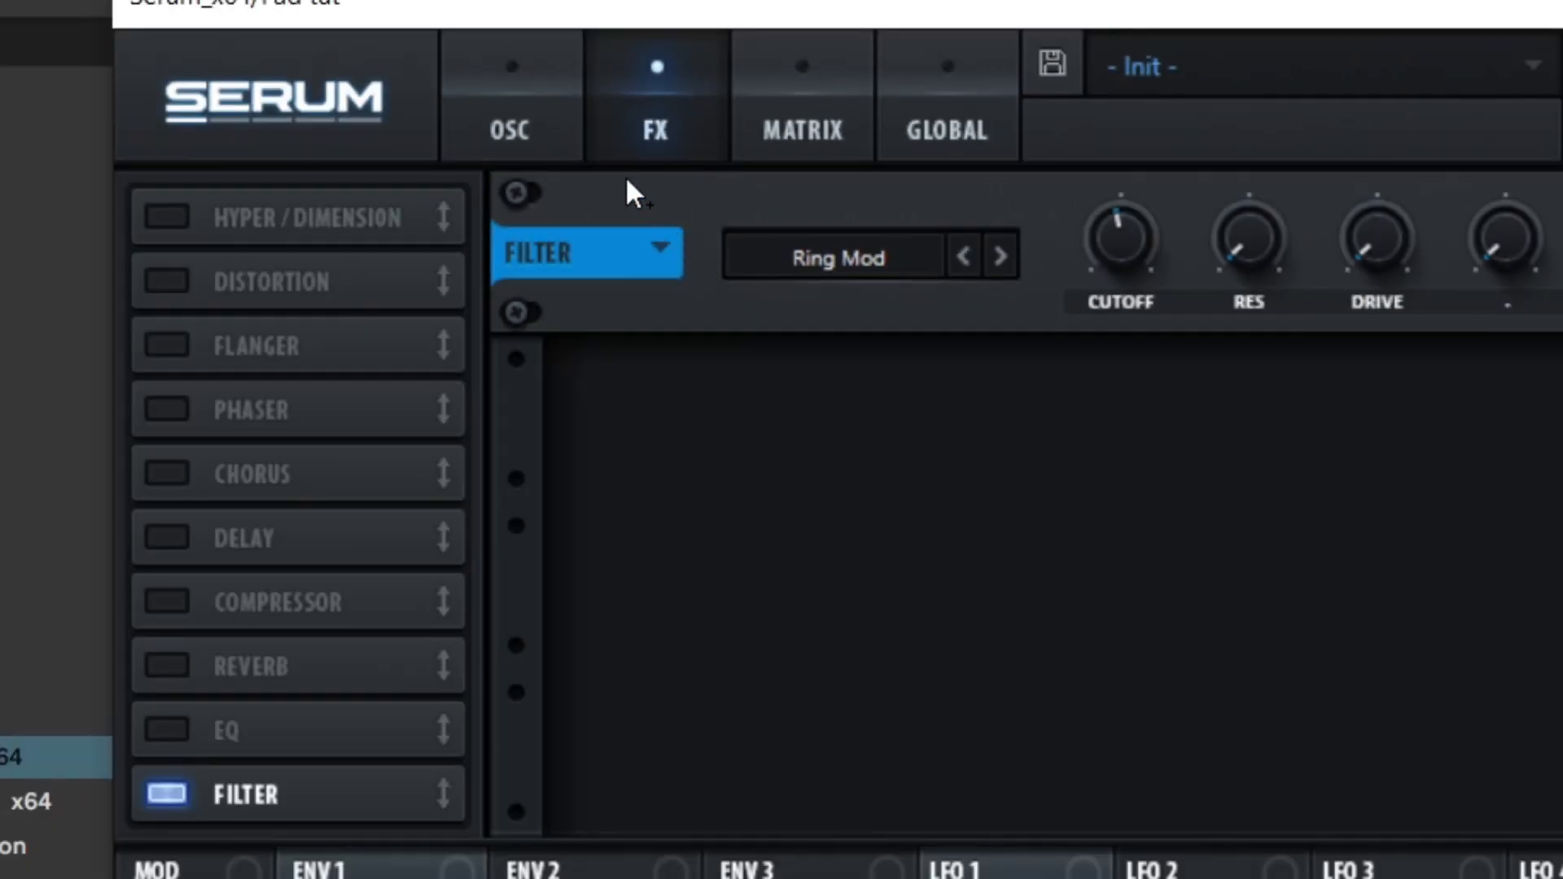
Reduce oscillator A's unison width in Serum's global settings.
{"action": "left_click", "coordinate": [133, 148]}
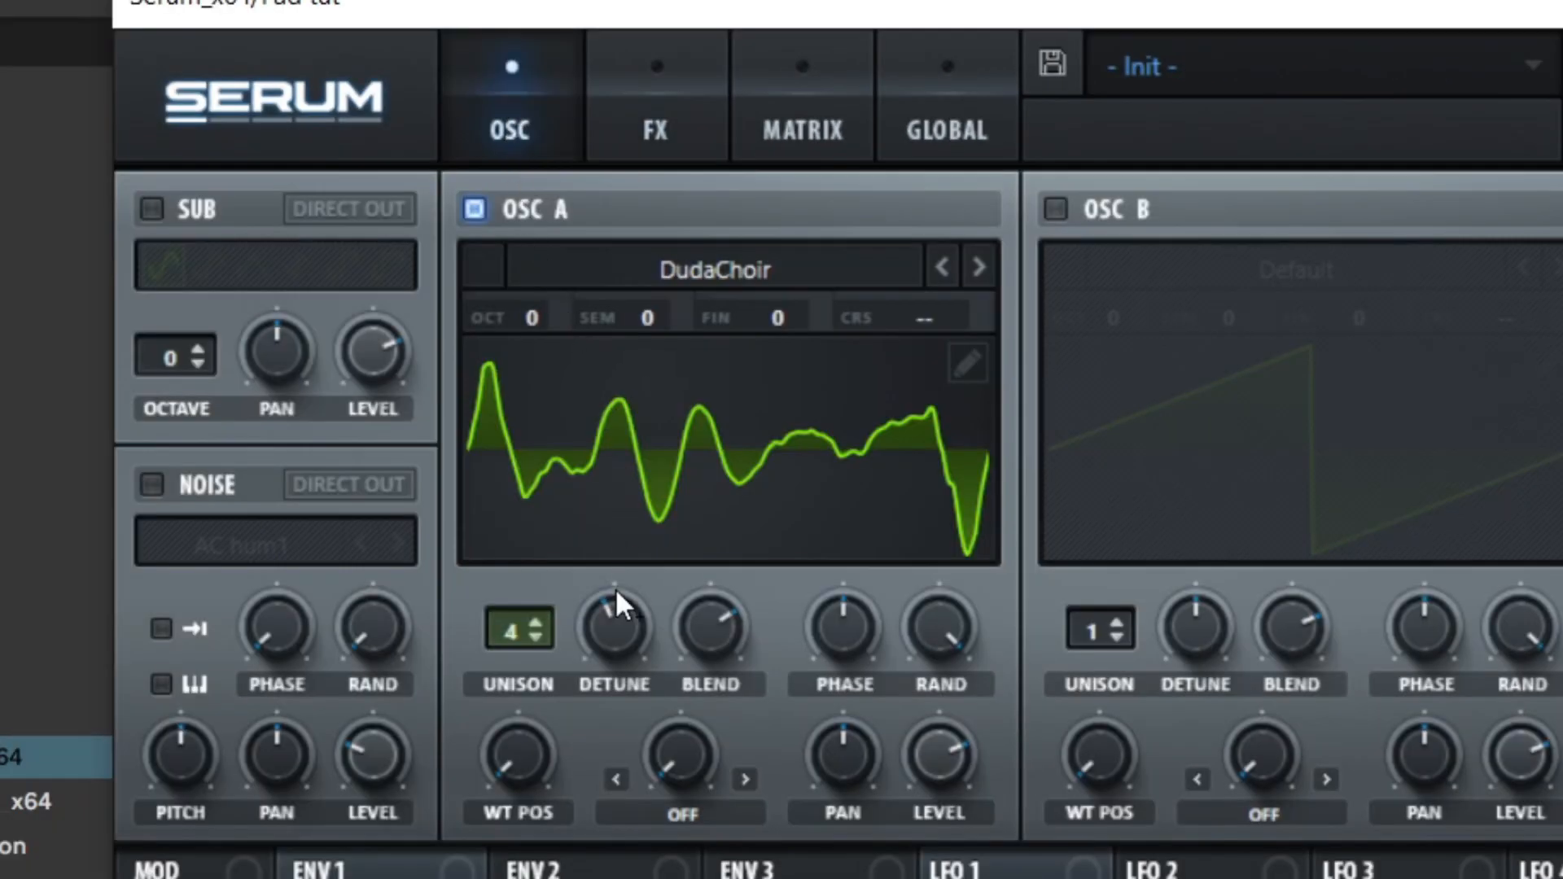
{"action": "left_click", "coordinate": [928, 104]}
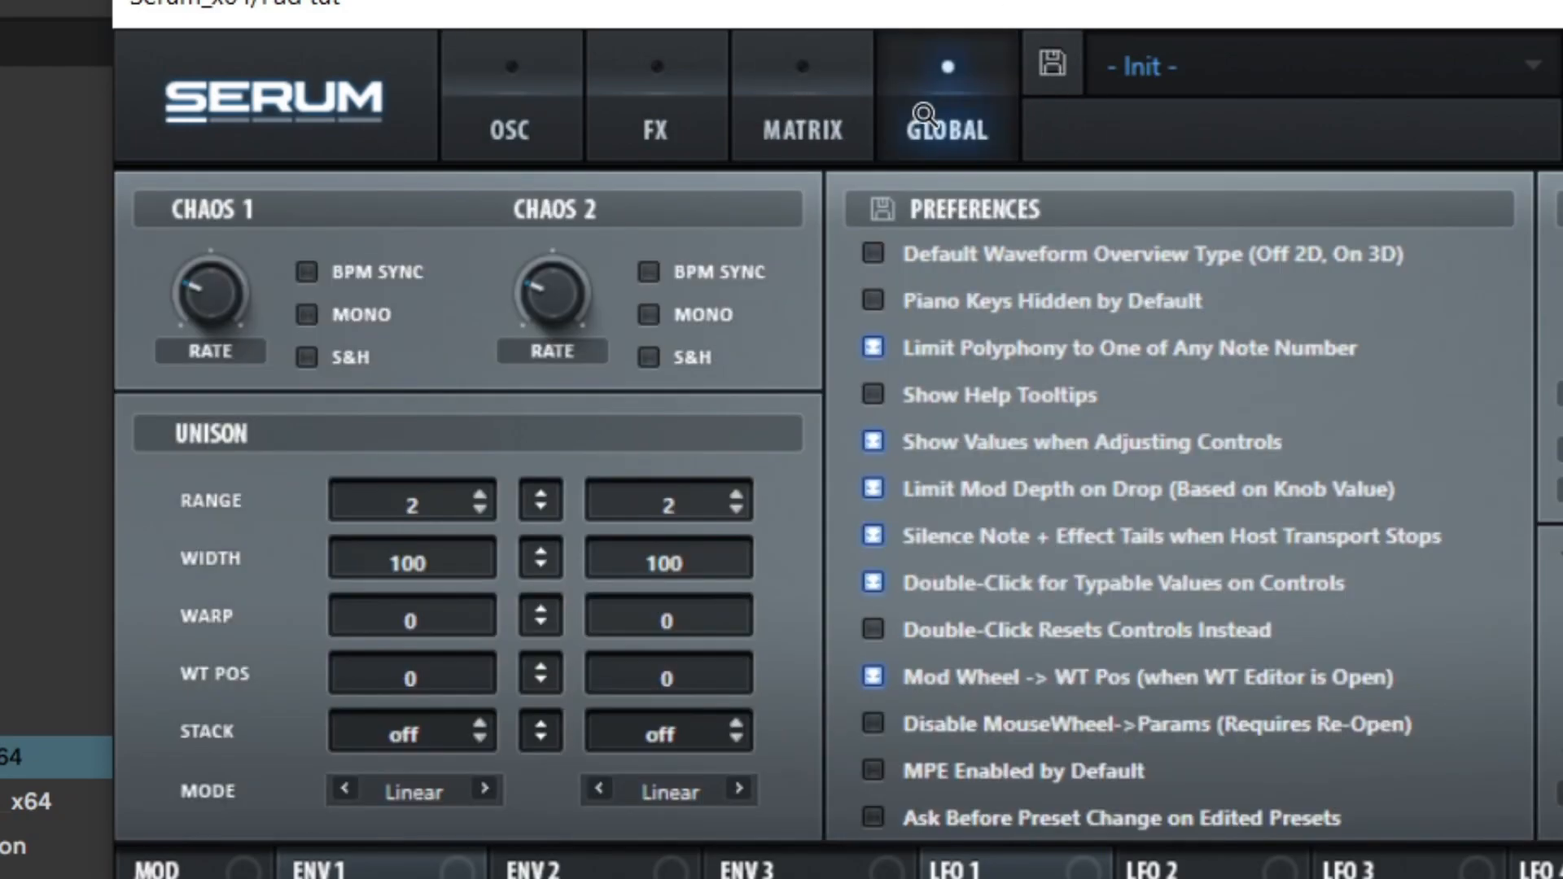
{"action": "left_click", "coordinate": [388, 560]}
{"action": "left_click_drag", "start_coordinate": [437, 568], "coordinate": [444, 876]}
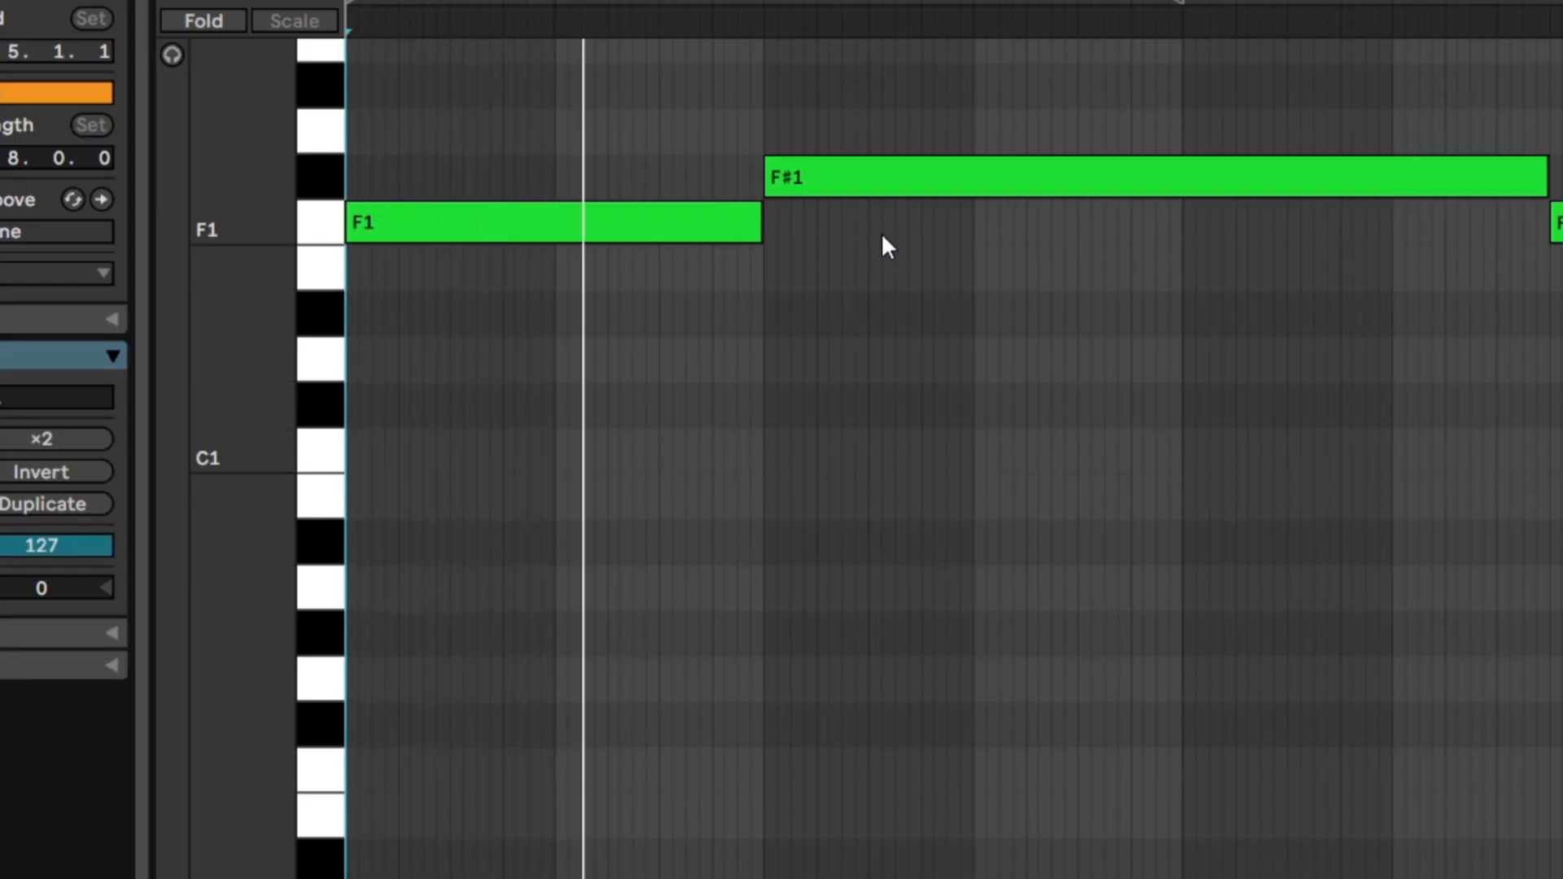
Toggle playback while checking the F1 to F#1 note change, and set Serum's portamento to Always.
{"action": "key", "text": "space"}
{"action": "left_click", "coordinate": [812, 195]}
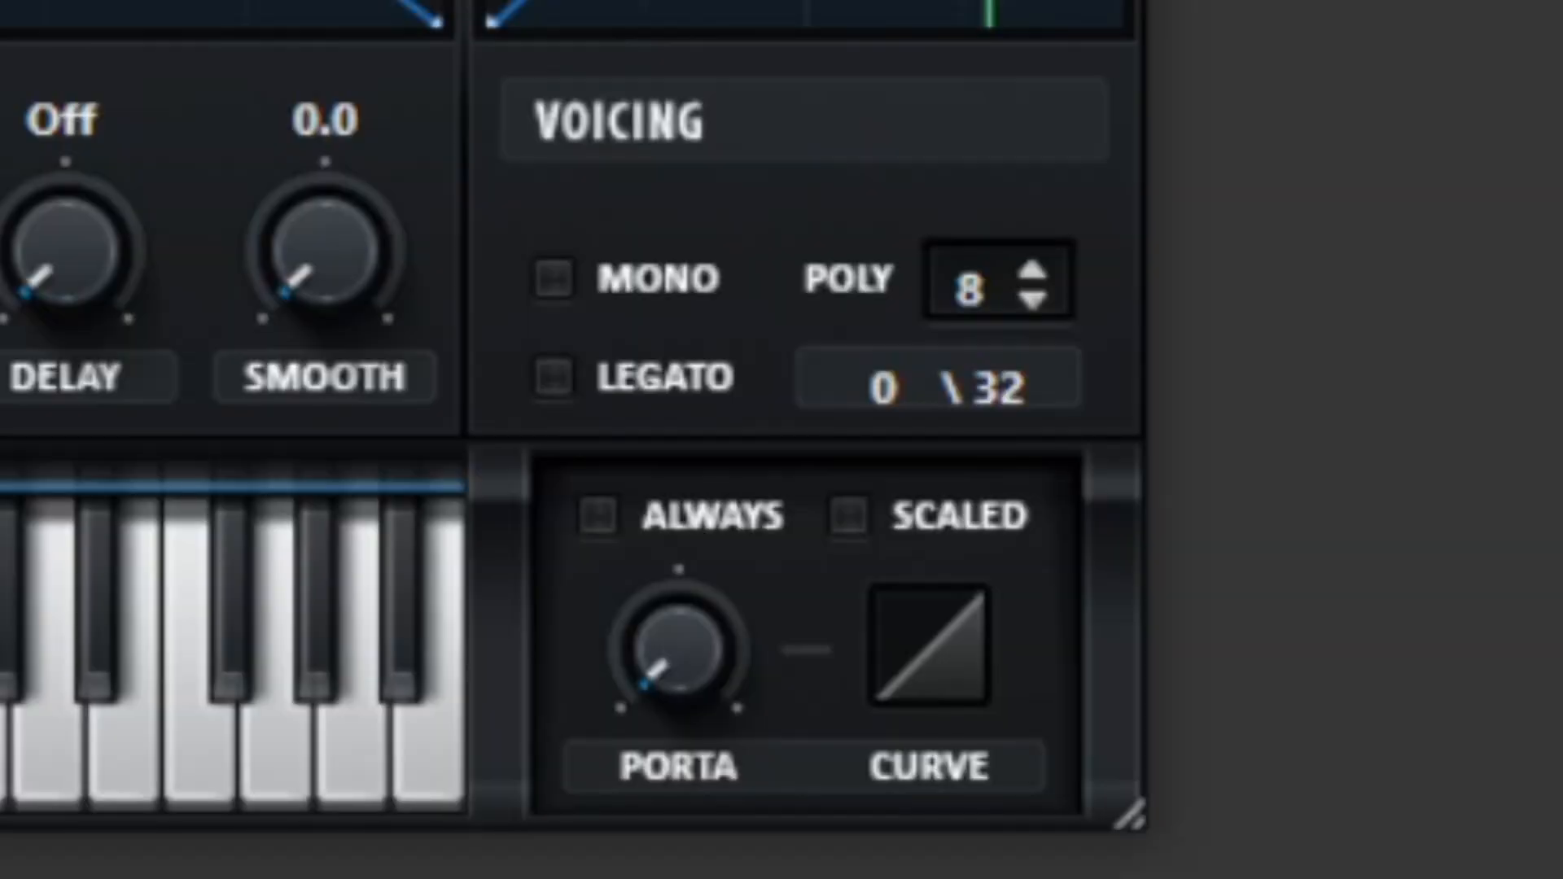
{"action": "left_click", "coordinate": [618, 527]}
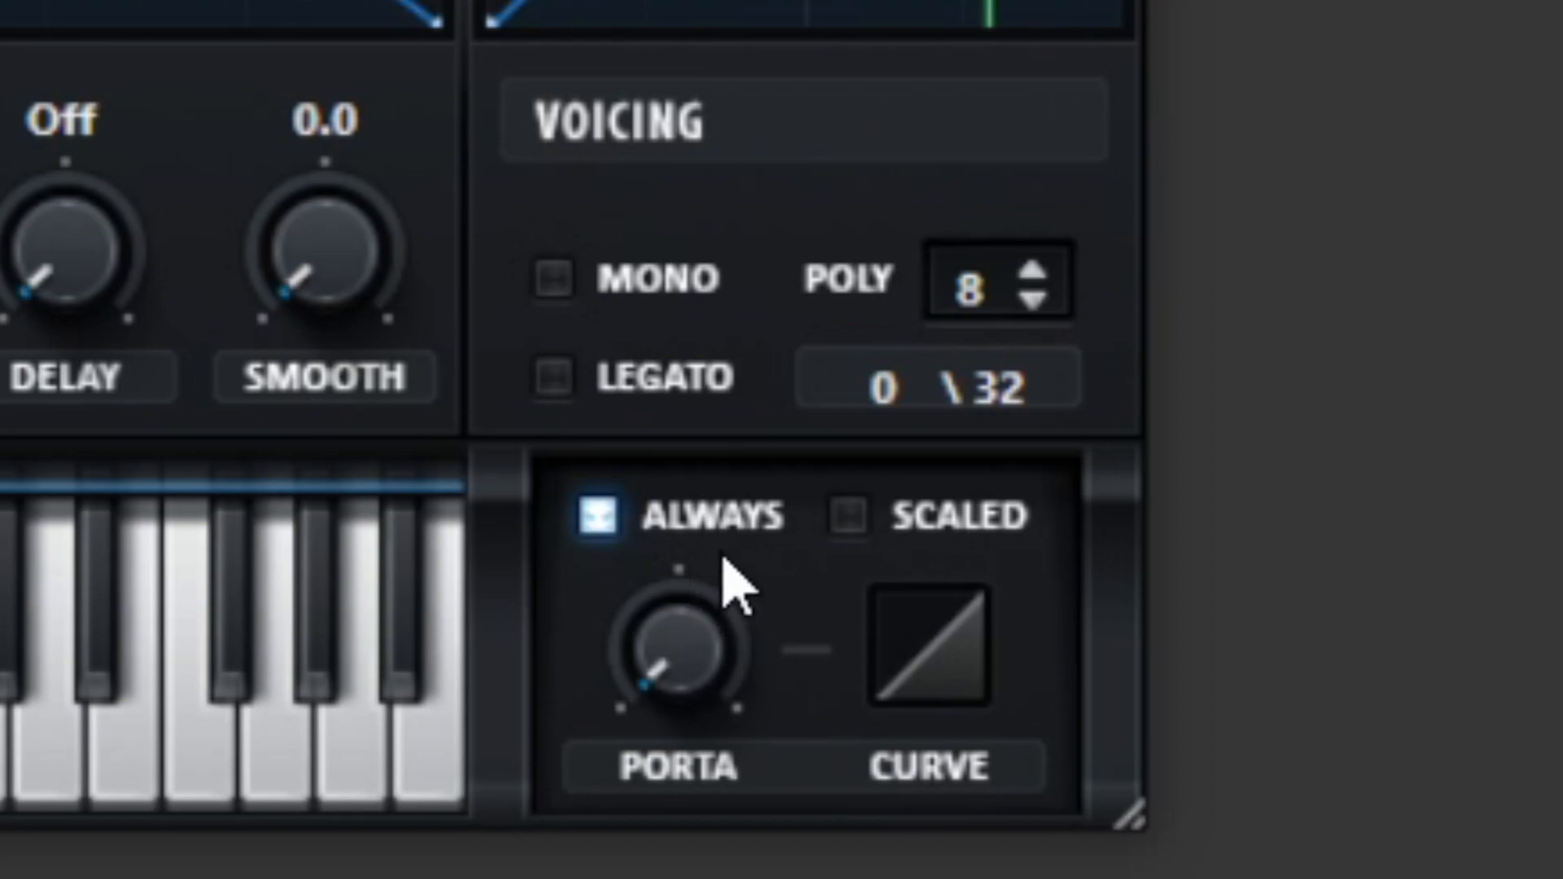
Raise Serum's portamento time so the pad glides between notes.
{"action": "left_click_drag", "start_coordinate": [716, 670], "coordinate": [658, 366]}
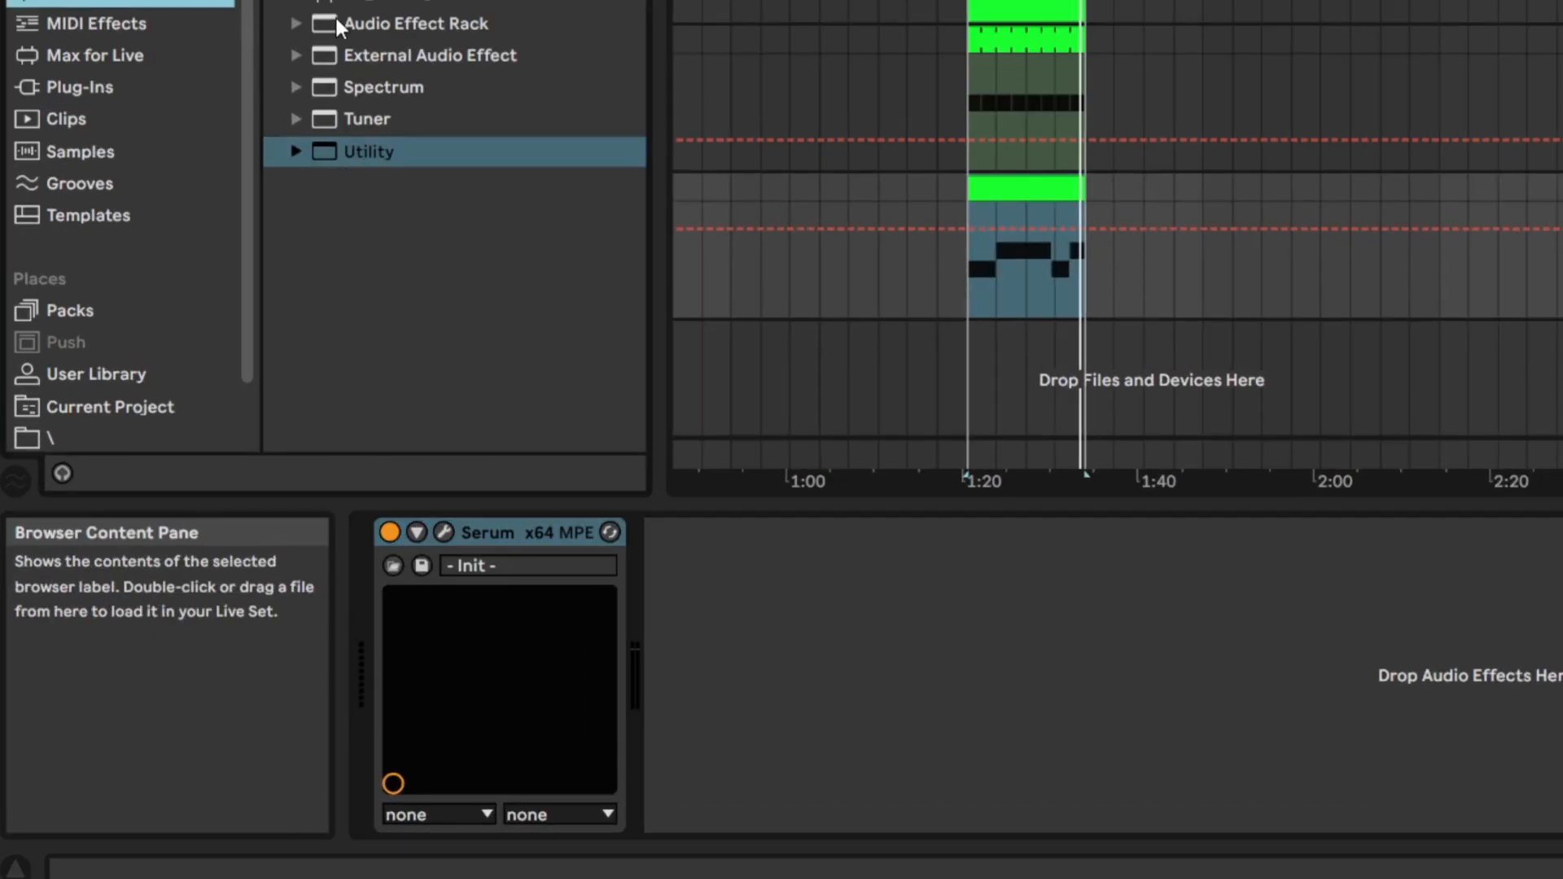
Add an Audio Effect Rack after Serum on the Pad tut track and create two chains named Dry and Reverb.
{"action": "left_click_drag", "start_coordinate": [346, 23], "coordinate": [667, 642]}
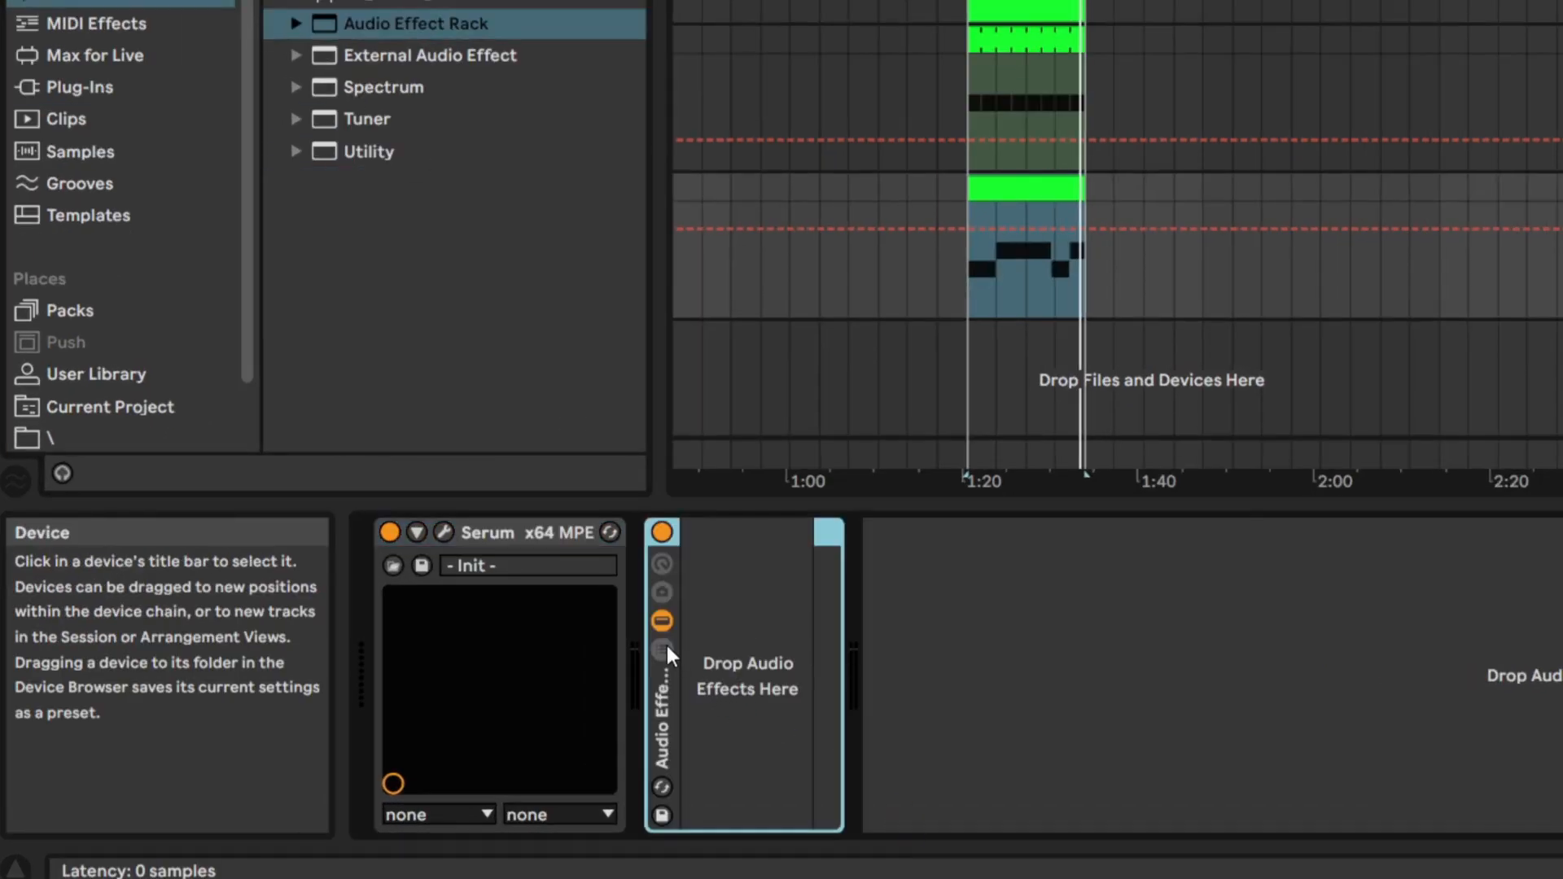
{"action": "left_click", "coordinate": [663, 648]}
{"action": "right_click", "coordinate": [755, 627]}
{"action": "left_click", "coordinate": [759, 632]}
{"action": "key", "text": "ctrl+r"}
{"action": "type", "text": "Dry"}
{"action": "key", "text": "ctrl+d"}
{"action": "key", "text": "ctrl+r"}
{"action": "type", "text": "Reverb"}
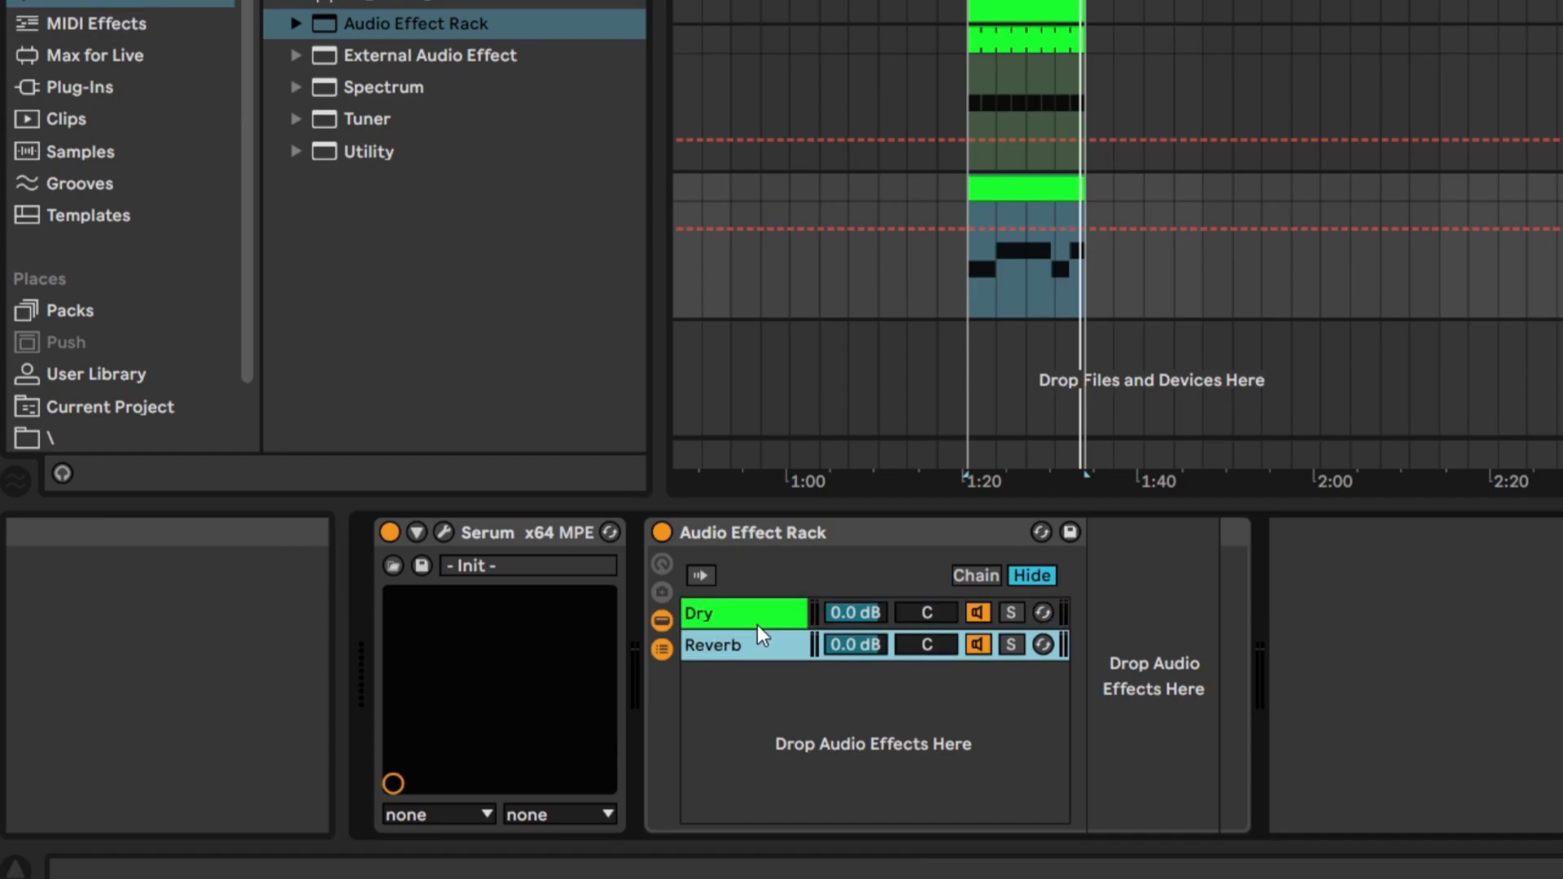
{"action": "key", "text": "Return"}
Load Hybrid Reverb onto the rack's Reverb chain and set its Dry/Wet to 100%.
{"action": "left_click", "coordinate": [278, 2]}
{"action": "left_click_drag", "start_coordinate": [370, 3], "coordinate": [1199, 725]}
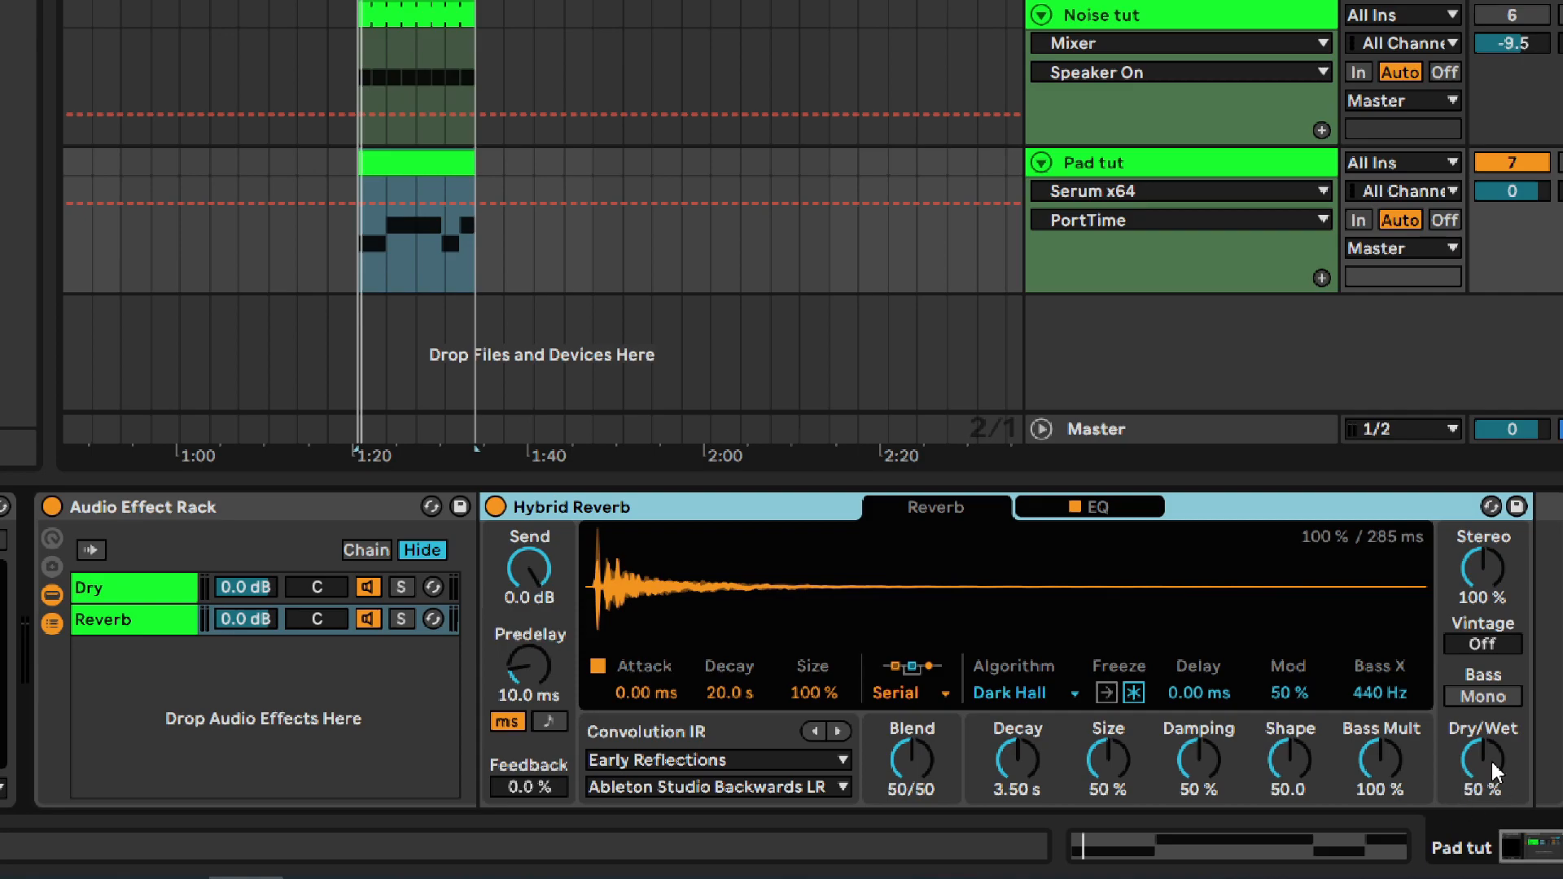
{"action": "left_click_drag", "start_coordinate": [1492, 761], "coordinate": [1492, 700]}
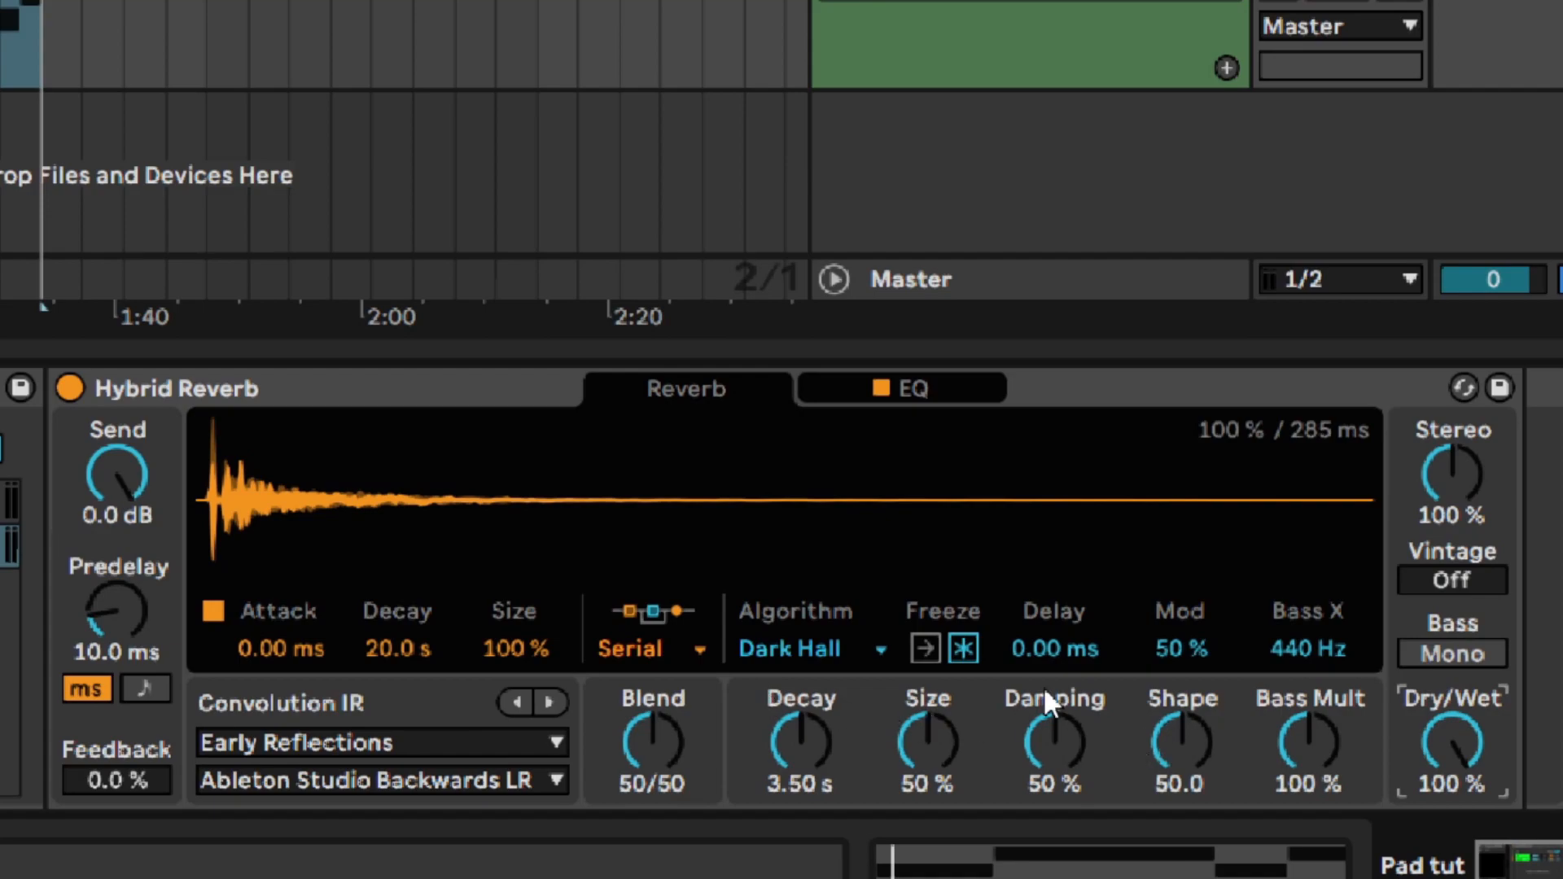
Switch Hybrid Reverb's routing to Algo and choose the Shimmer algorithm.
{"action": "left_click", "coordinate": [697, 648]}
{"action": "left_click", "coordinate": [700, 757]}
{"action": "left_click", "coordinate": [808, 651]}
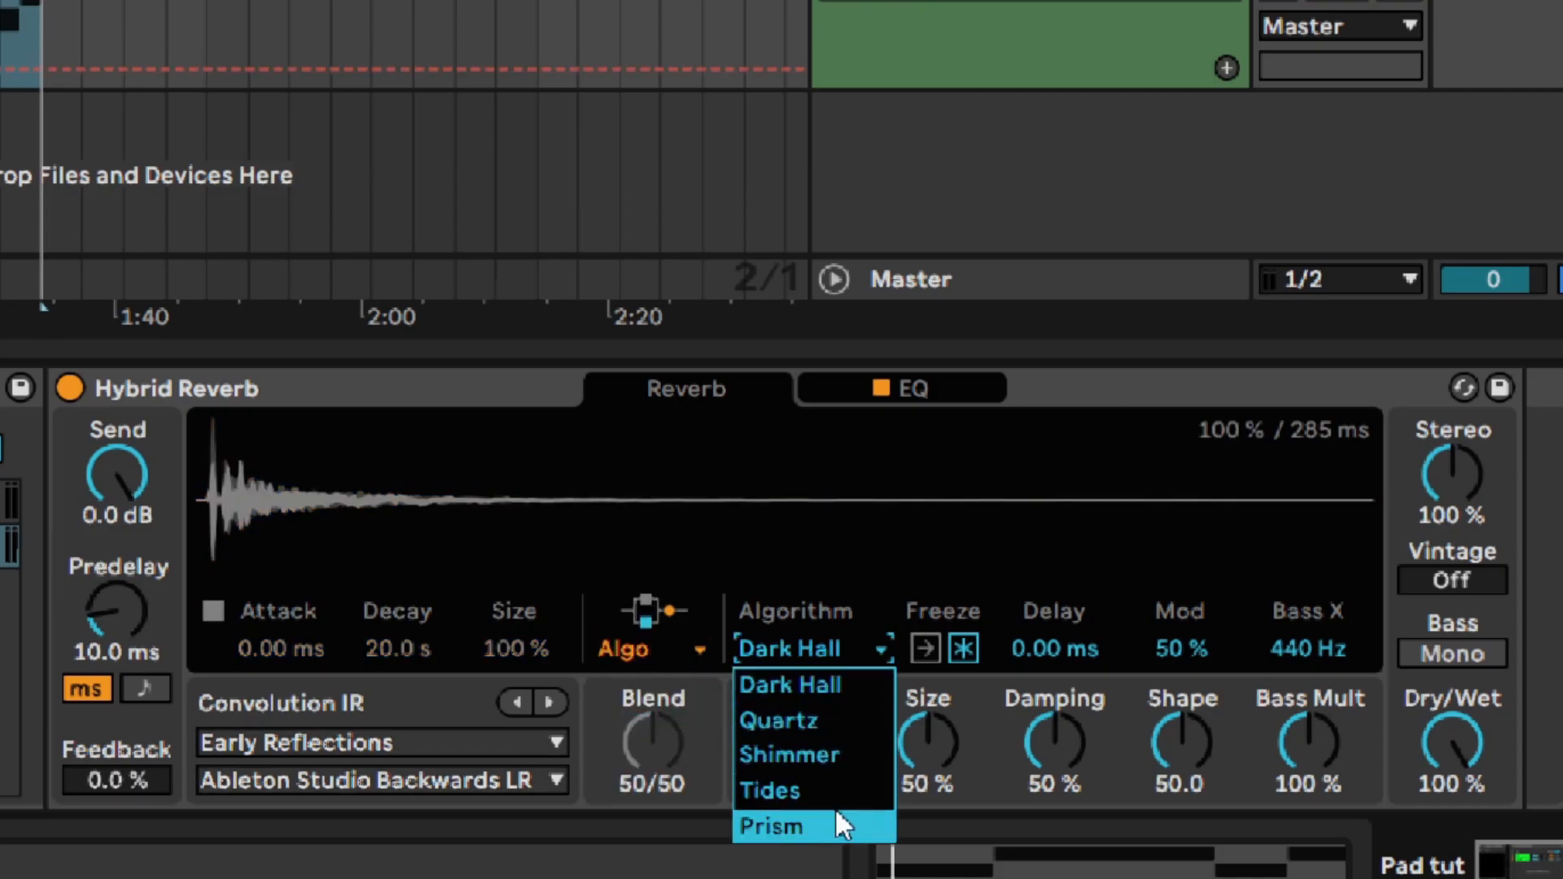
{"action": "left_click", "coordinate": [809, 753]}
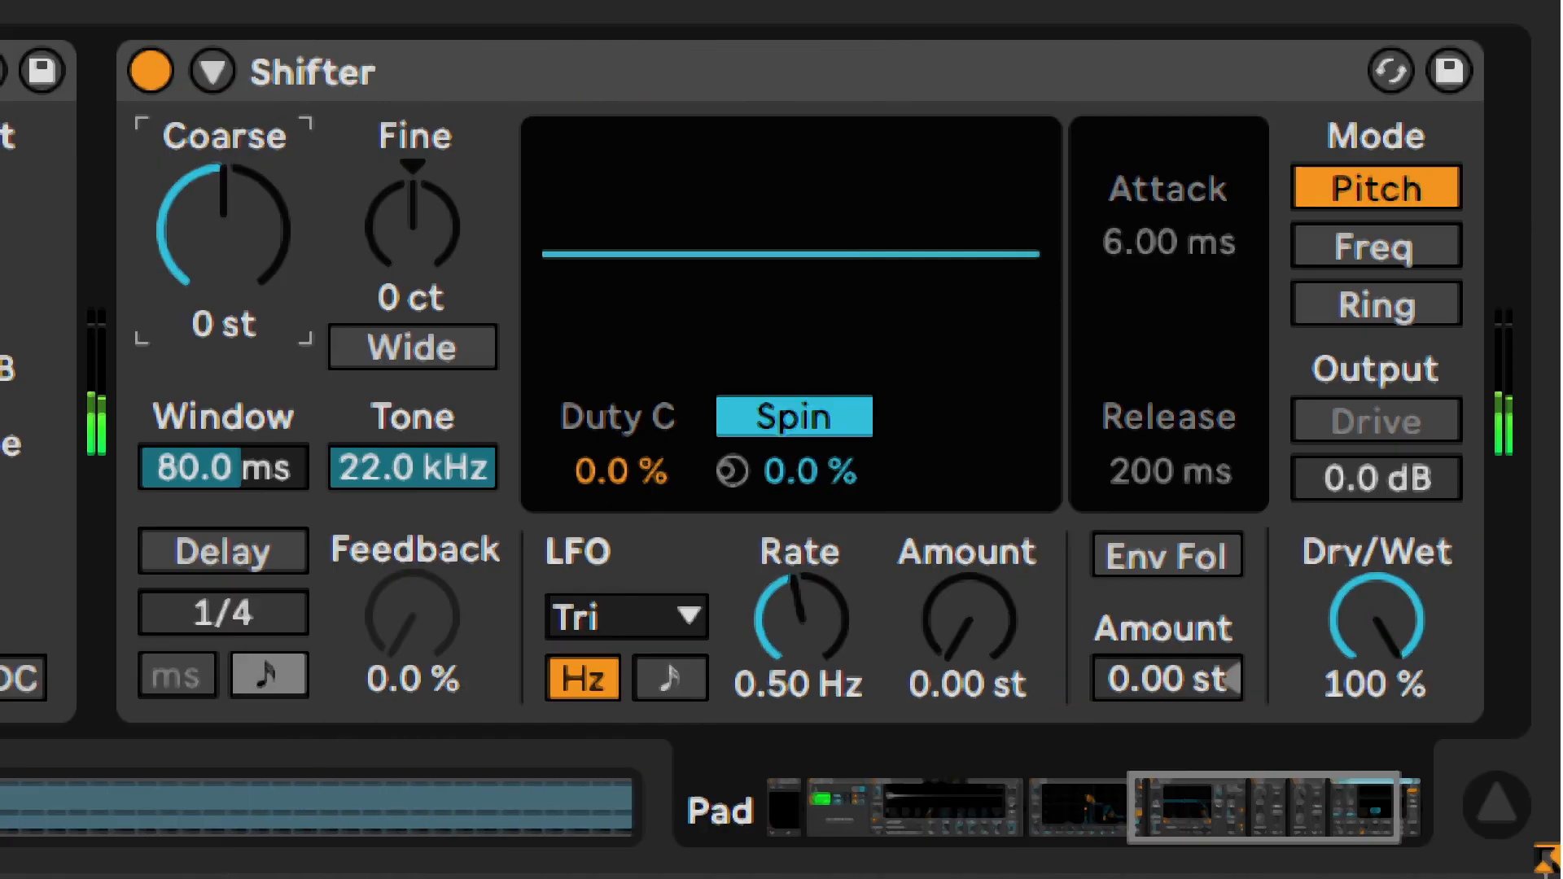
Try out pitch shifting with Shifter's Coarse control and the Pitch control of the DDLY grain delay.
{"action": "left_click_drag", "start_coordinate": [224, 228], "coordinate": [224, 264]}
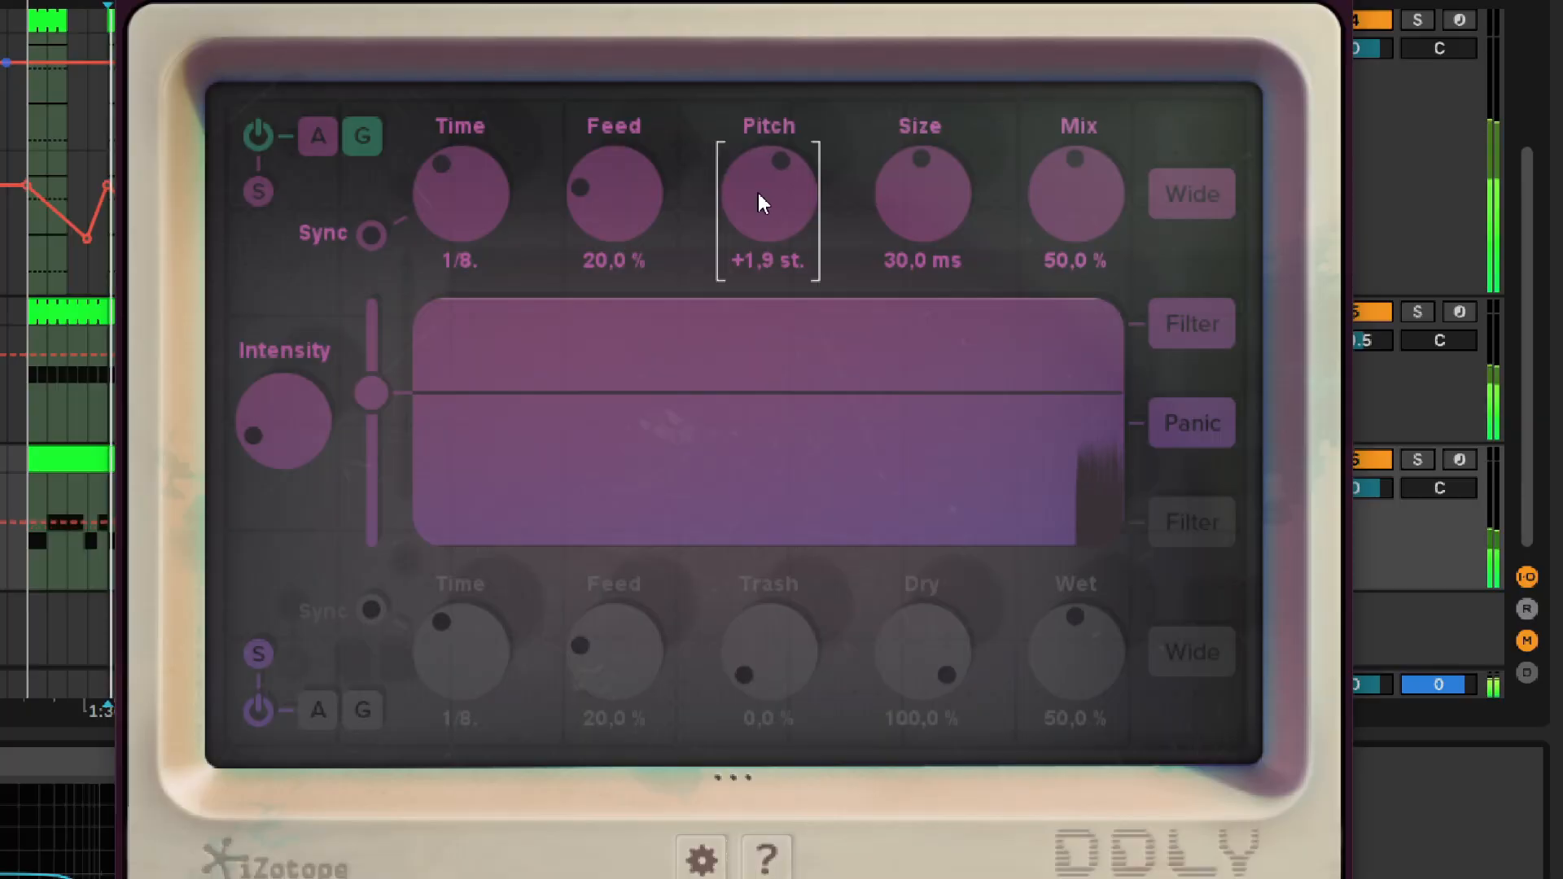
{"action": "left_click_drag", "start_coordinate": [759, 193], "coordinate": [749, 153]}
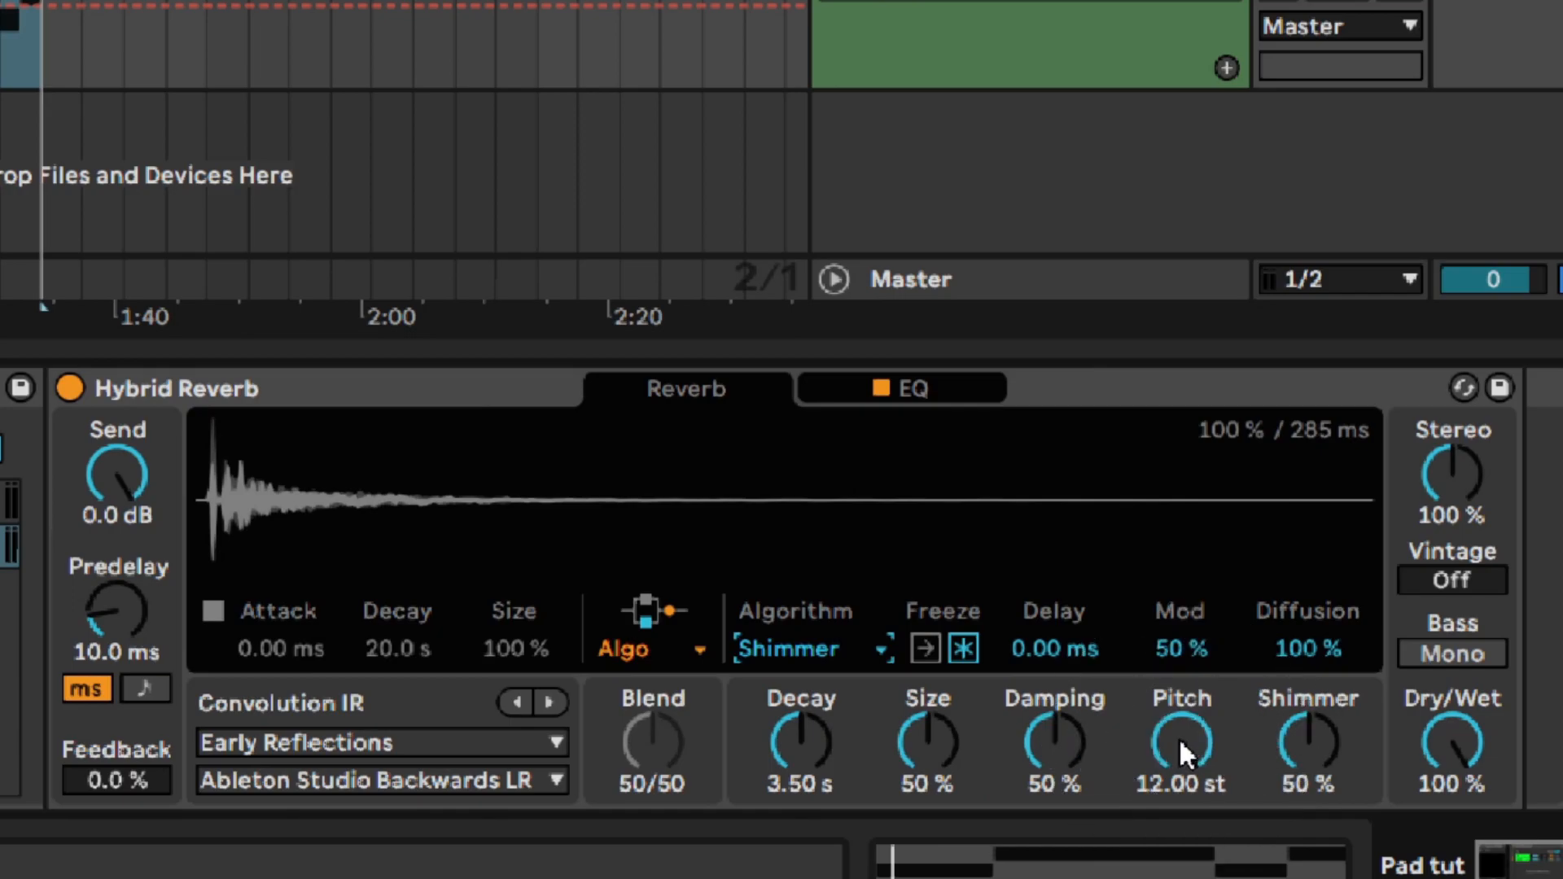
Audition Hybrid Reverb during playback, setting its Pitch to -4 st and its Shimmer amount to 47%.
{"action": "key", "text": "space"}
{"action": "mouse_move", "coordinate": [1162, 726]}
{"action": "left_mouse_down"}
{"action": "mouse_move", "coordinate": [1162, 773]}
{"action": "mouse_move", "coordinate": [1166, 744]}
{"action": "left_mouse_up"}
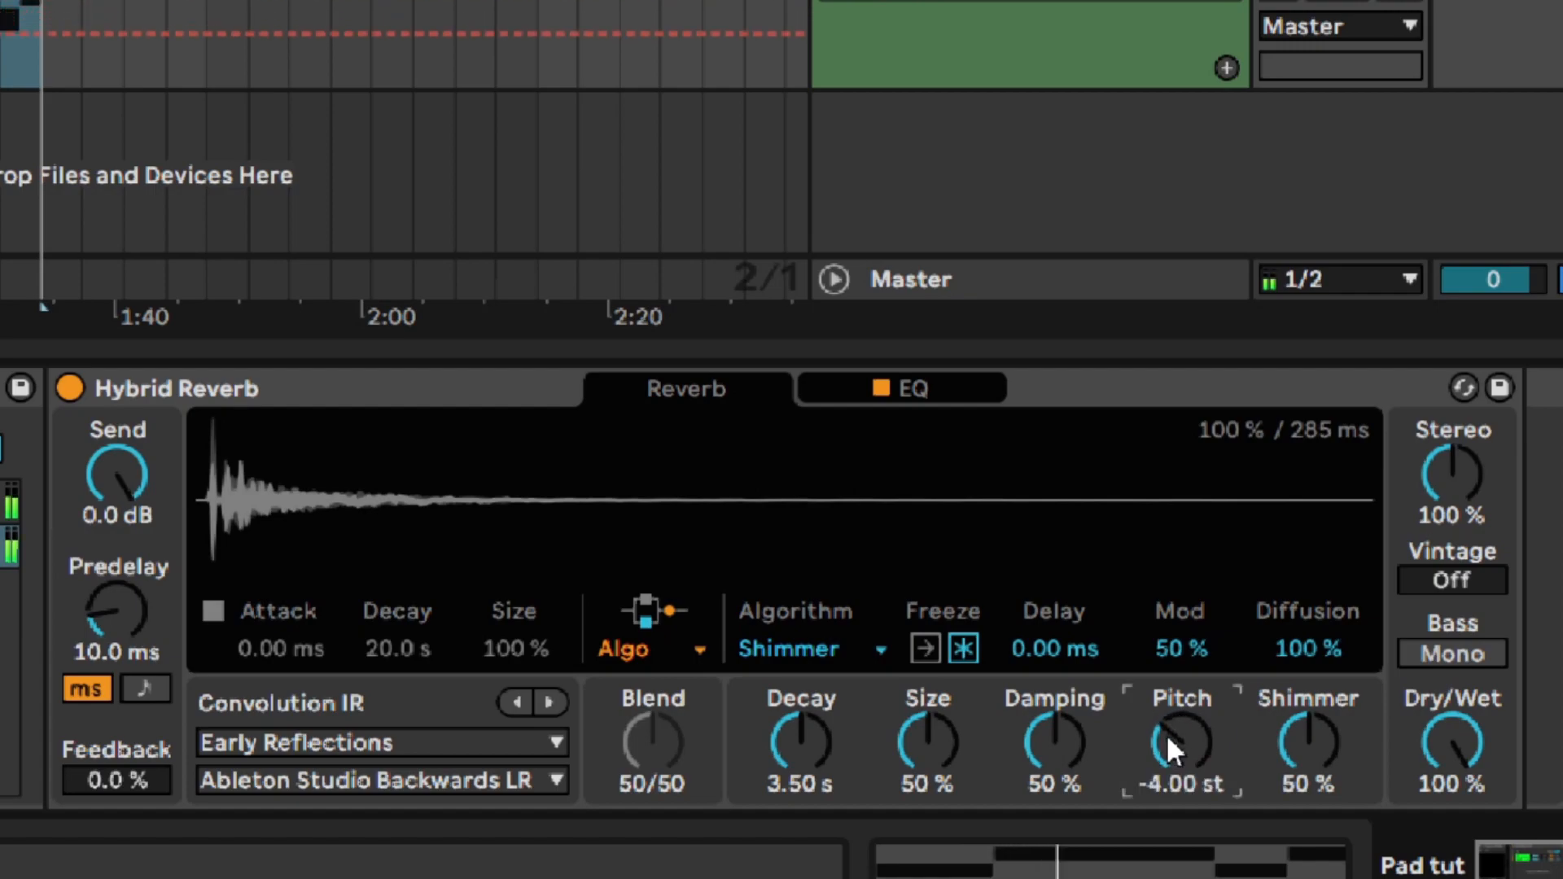
{"action": "left_click", "coordinate": [1166, 735]}
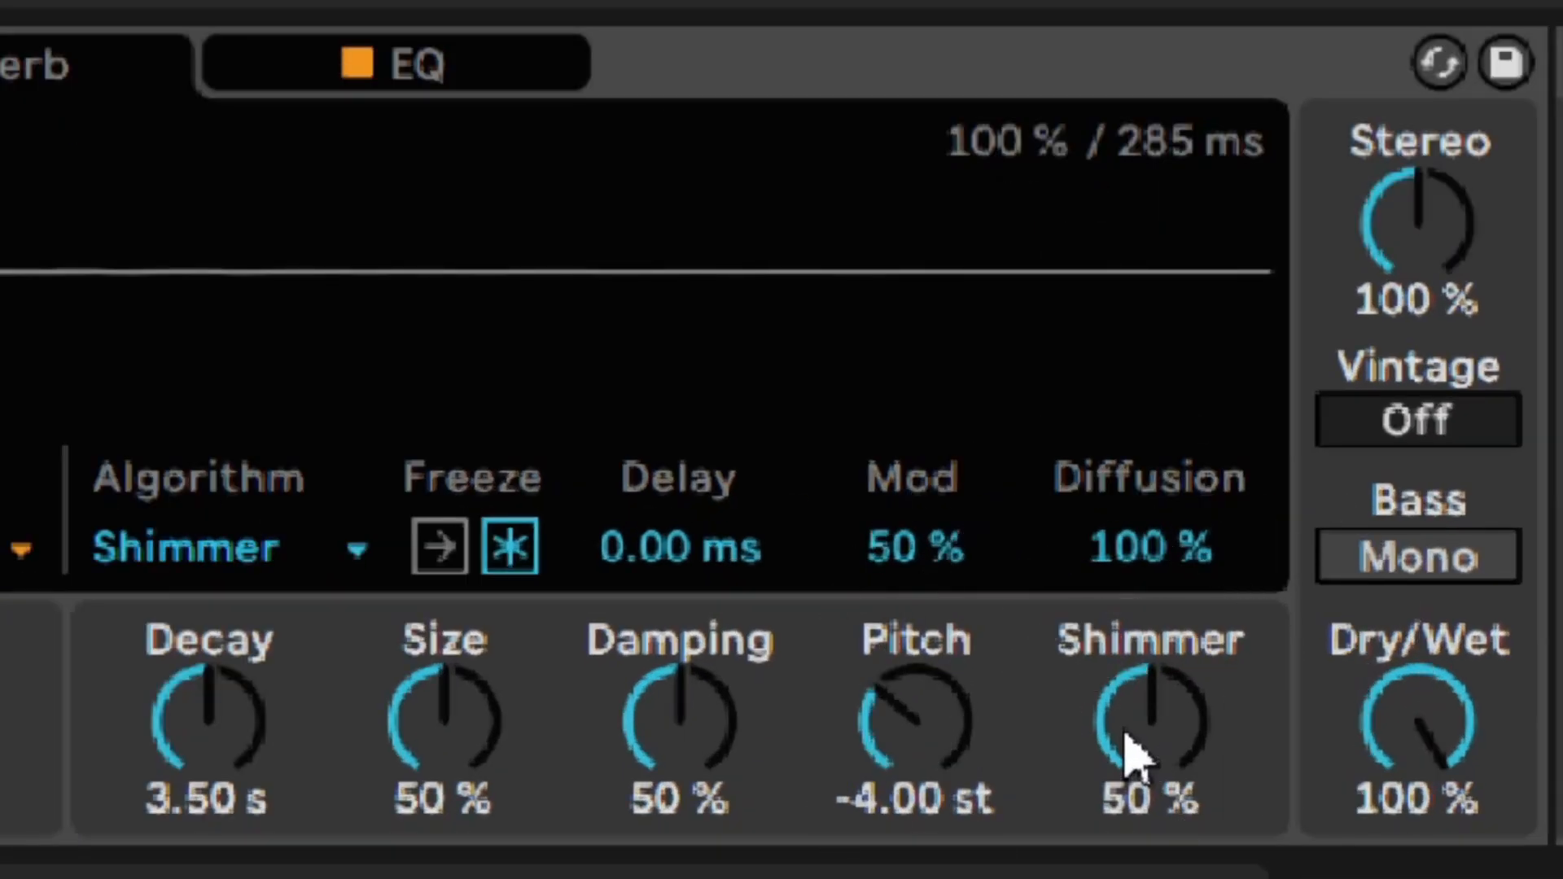
{"action": "left_click_drag", "start_coordinate": [1151, 733], "coordinate": [1151, 606]}
{"action": "type", "text": "47"}
{"action": "key", "text": "Return"}
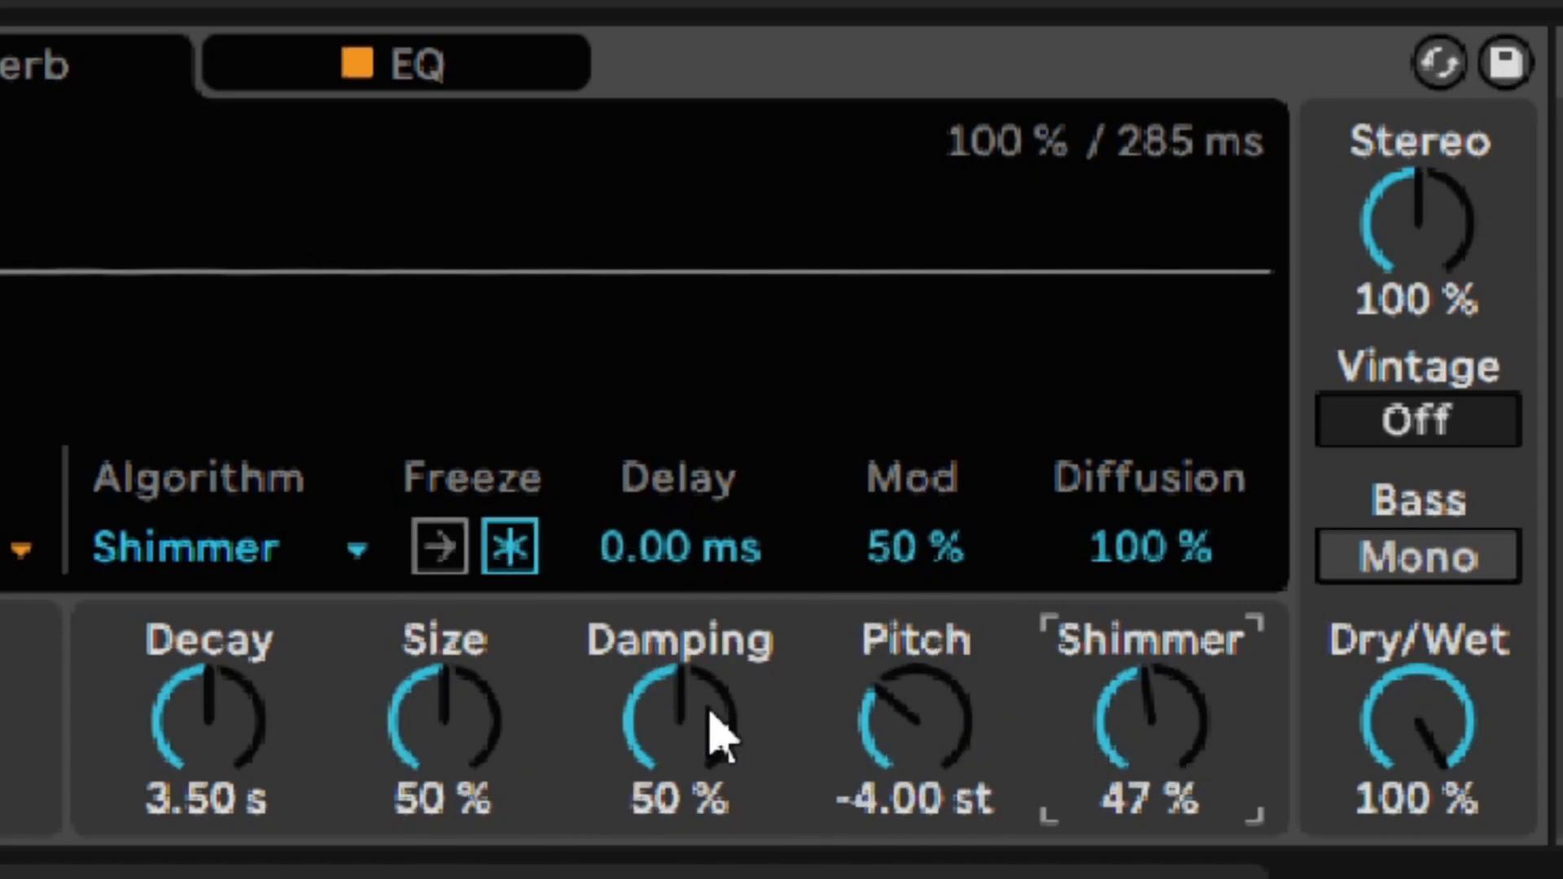
Sweep Hybrid Reverb's Damping and Size, then set Damping to 74% and Size to 76%.
{"action": "left_click_drag", "start_coordinate": [677, 775], "coordinate": [694, 878]}
{"action": "type", "text": "74"}
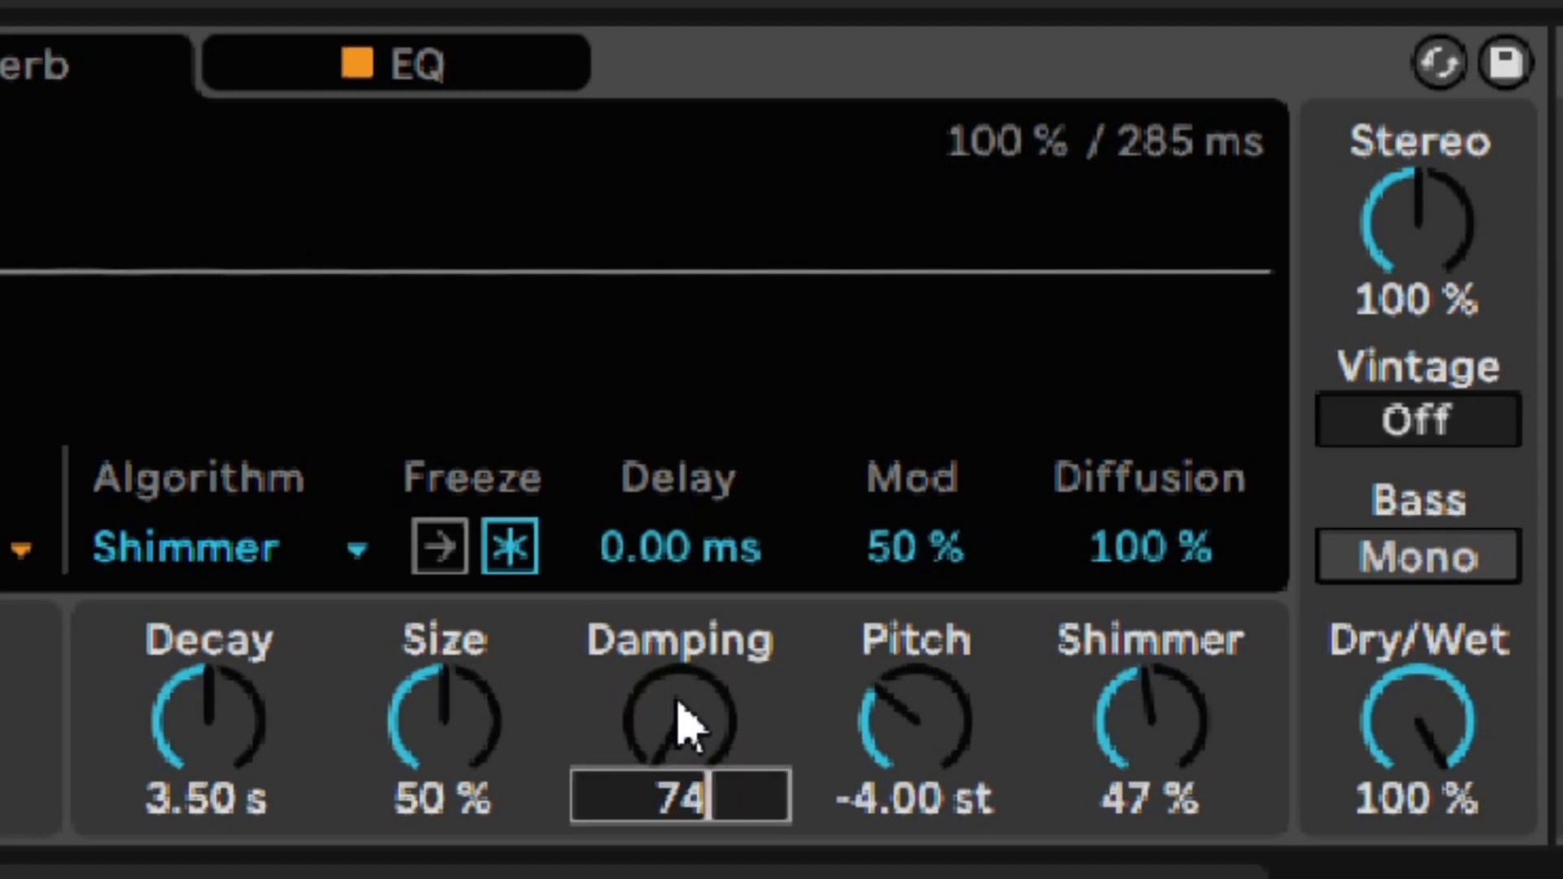
{"action": "key", "text": "Return"}
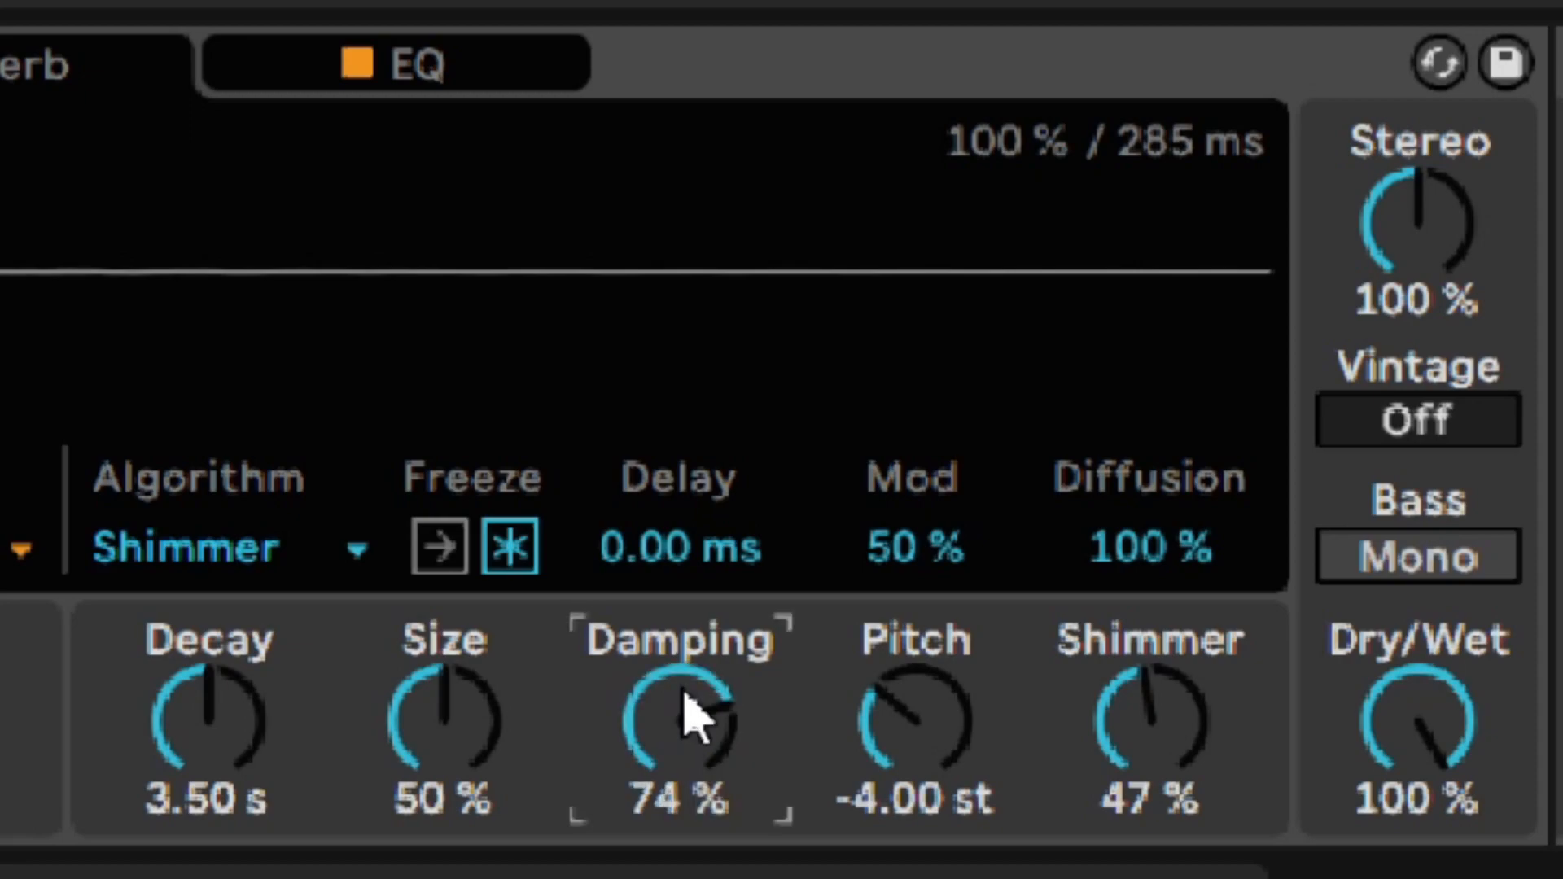
{"action": "left_click", "coordinate": [429, 689]}
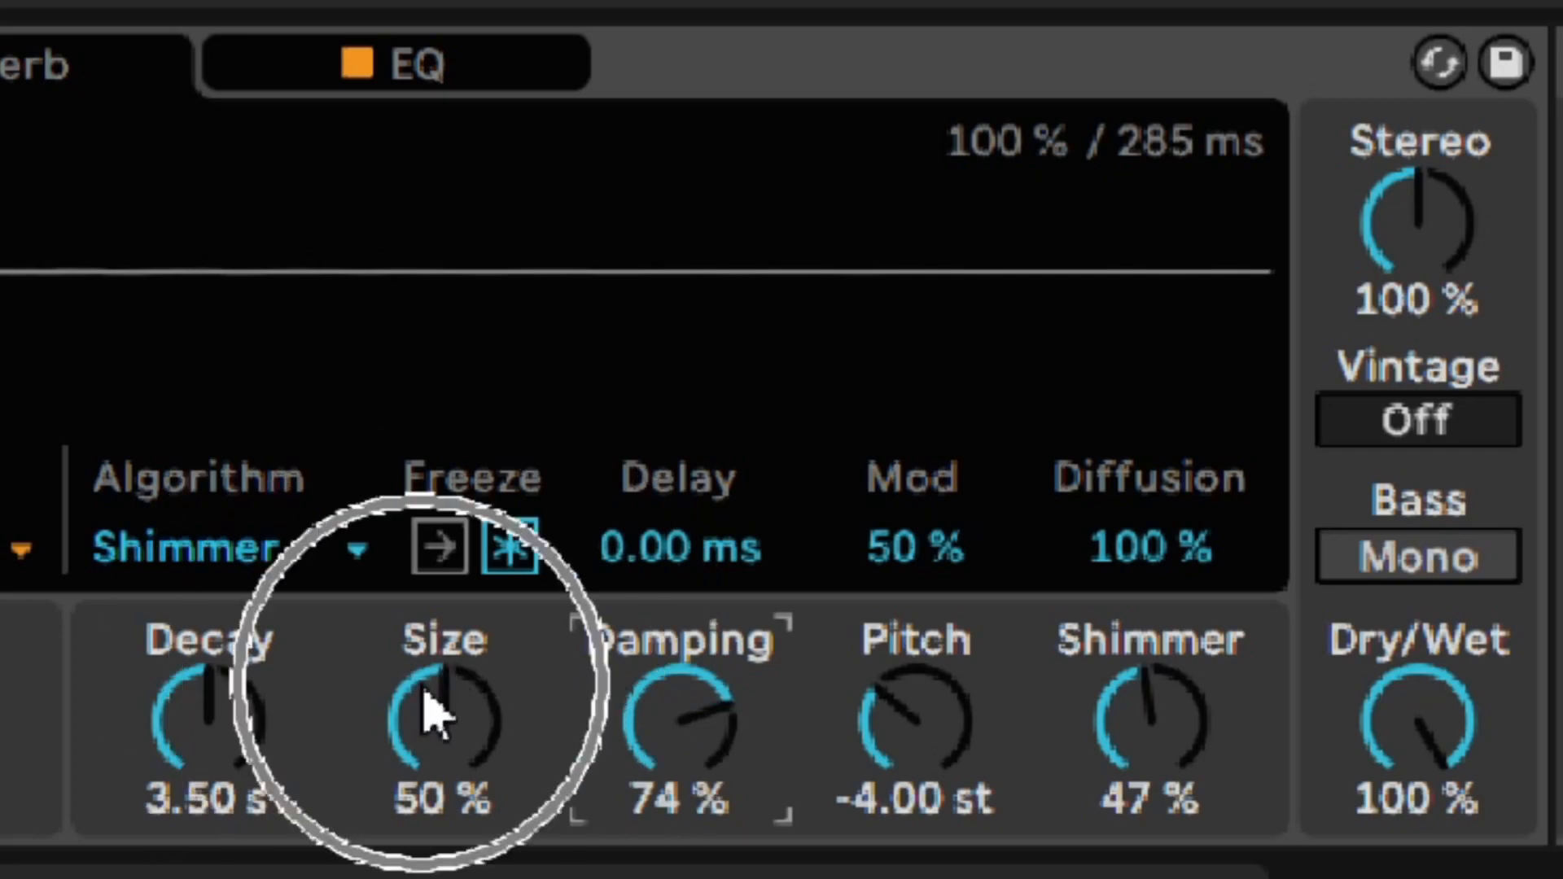
{"action": "left_click_drag", "start_coordinate": [418, 728], "coordinate": [419, 688]}
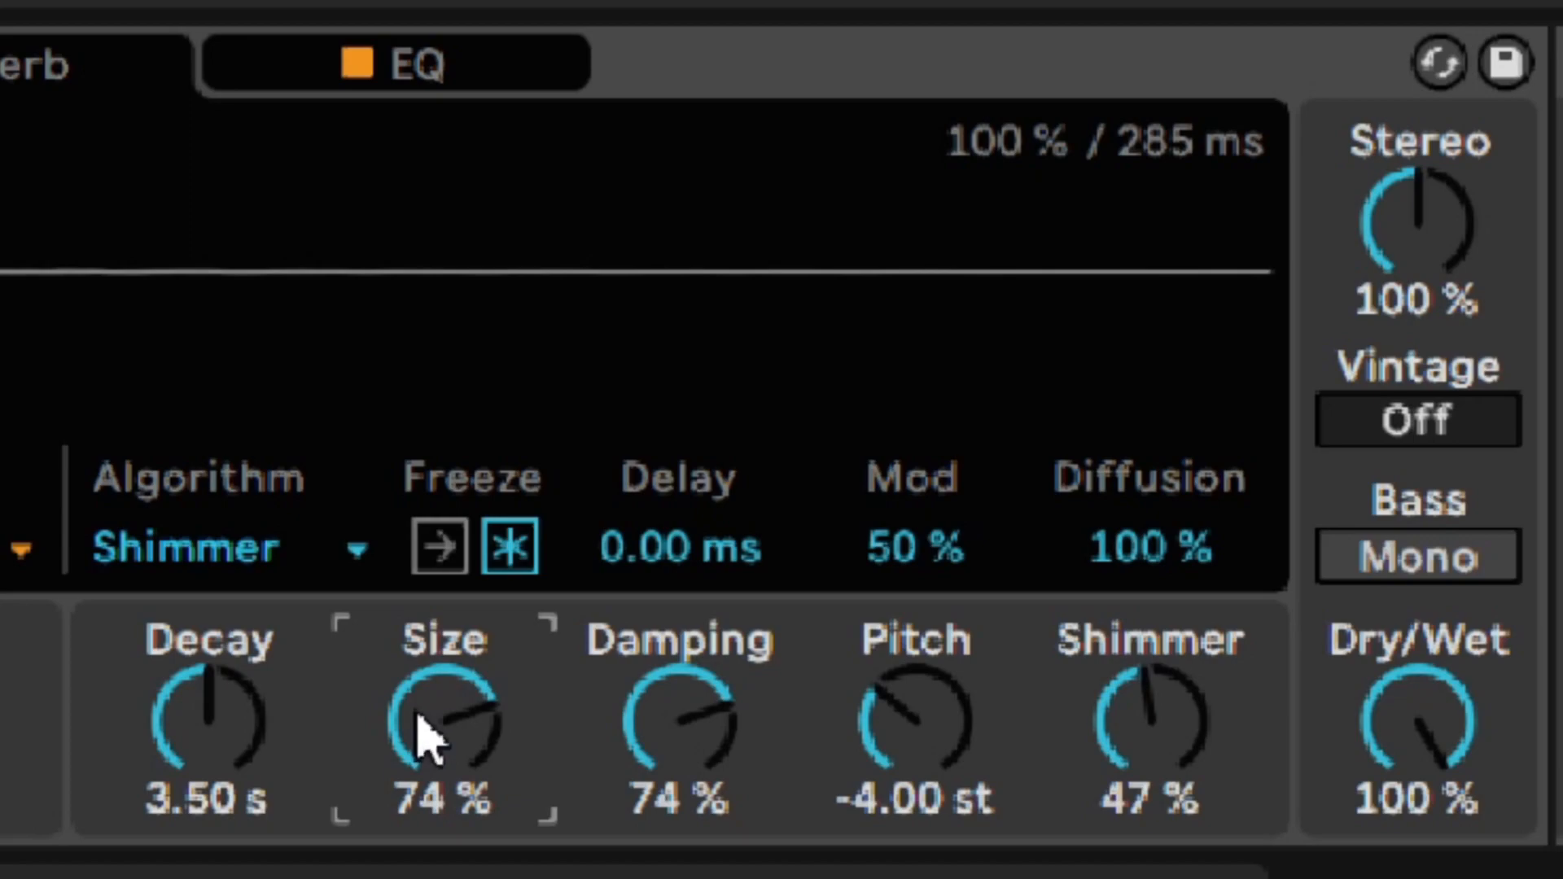
{"action": "mouse_move", "coordinate": [454, 740]}
{"action": "left_mouse_down"}
{"action": "mouse_move", "coordinate": [453, 810]}
{"action": "mouse_move", "coordinate": [447, 725]}
{"action": "mouse_move", "coordinate": [456, 745]}
{"action": "left_mouse_up"}
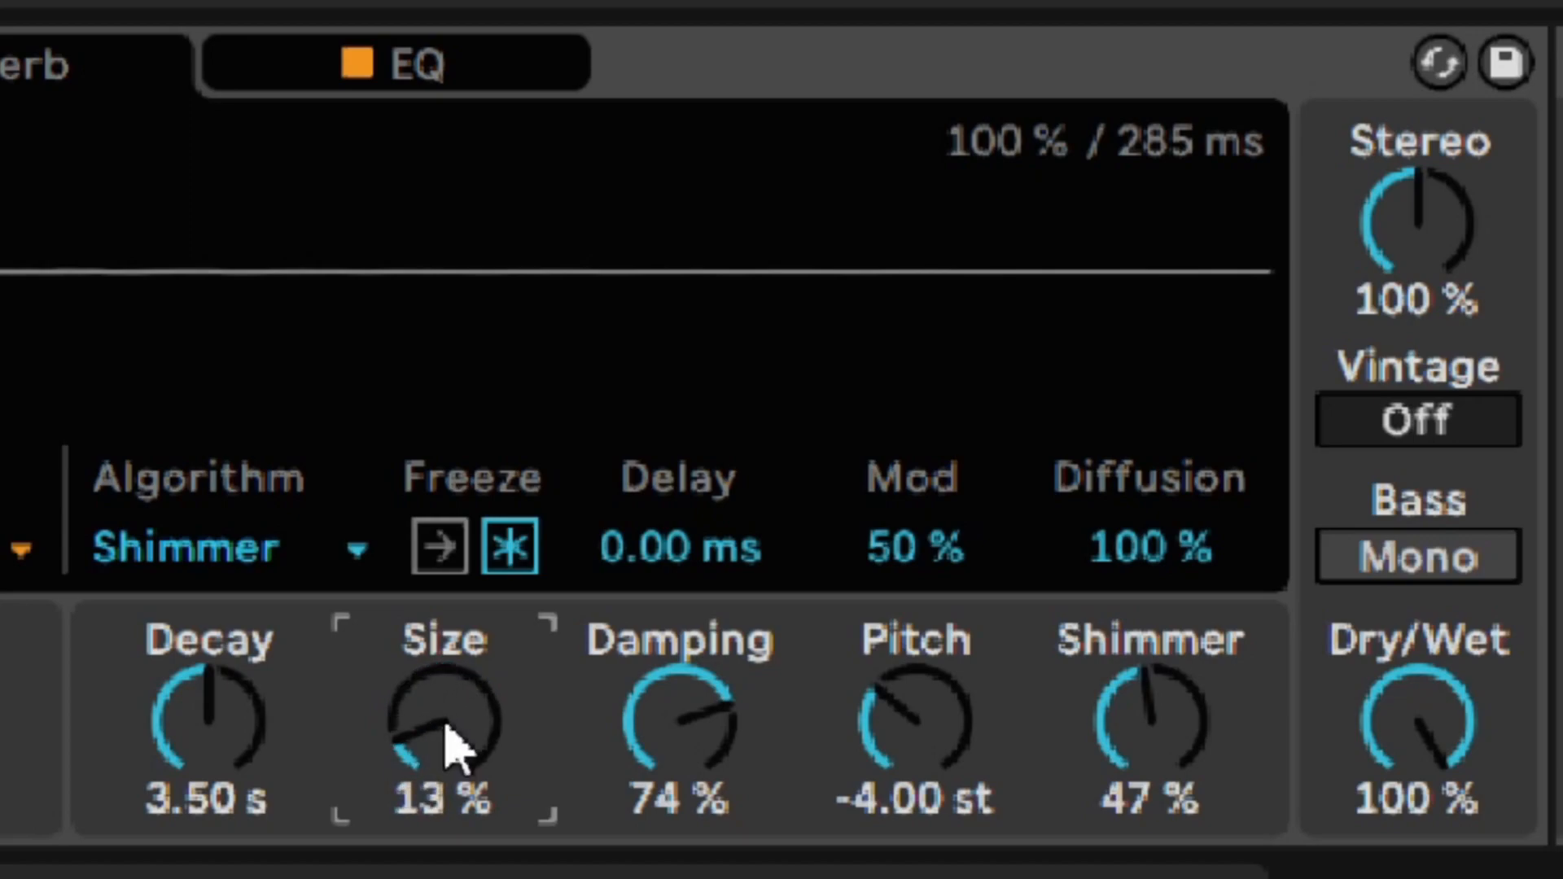
{"action": "type", "text": "76"}
{"action": "key", "text": "Return"}
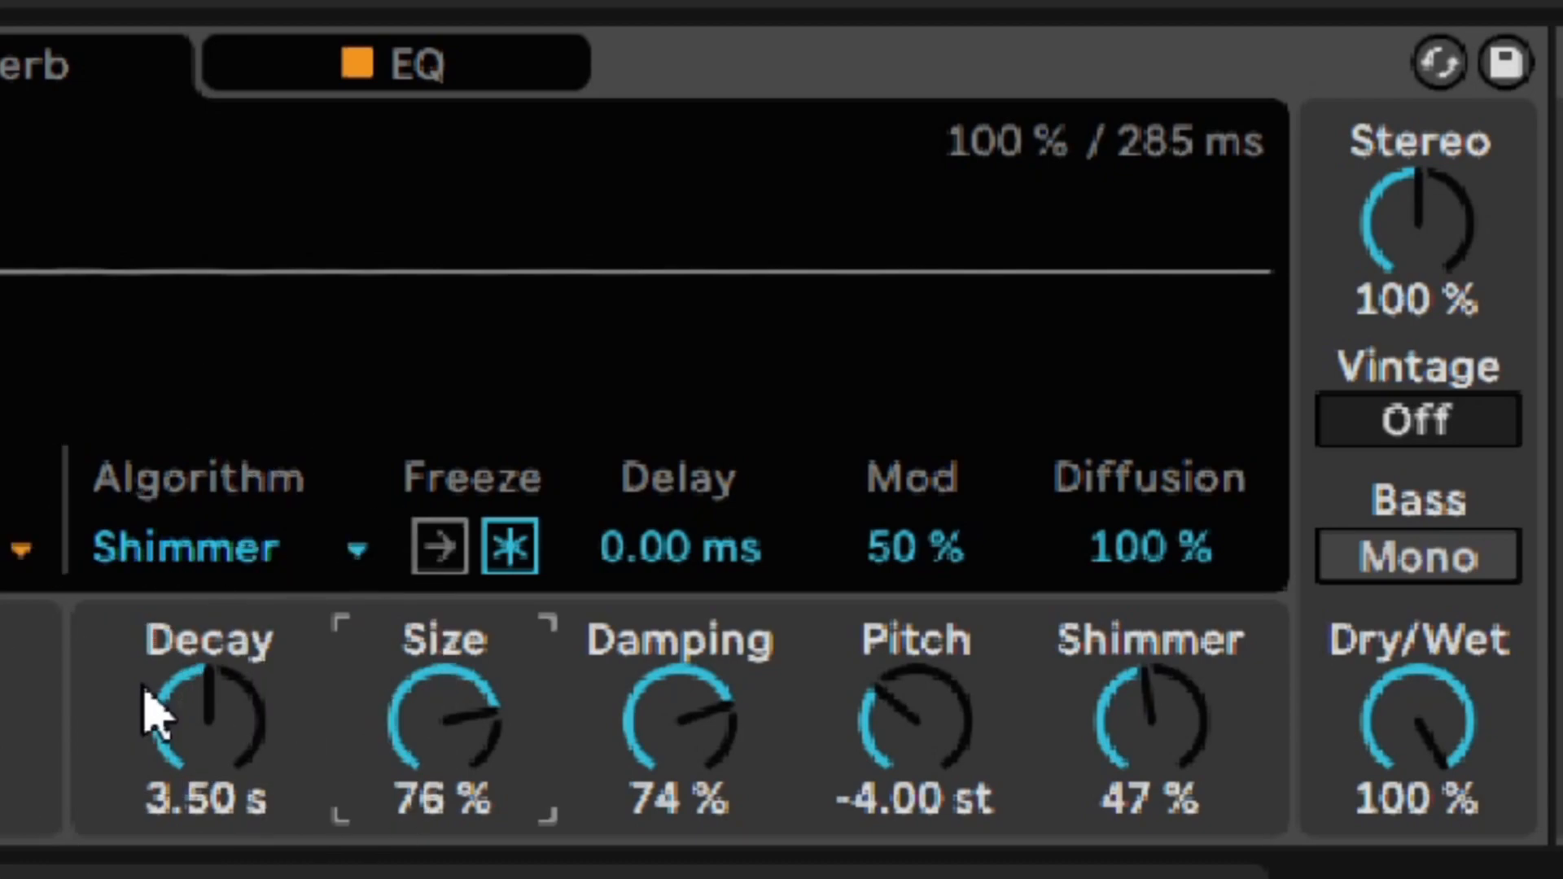
Sweep Hybrid Reverb's Decay to hear its effect and set it to 1.70 s.
{"action": "left_click", "coordinate": [180, 727]}
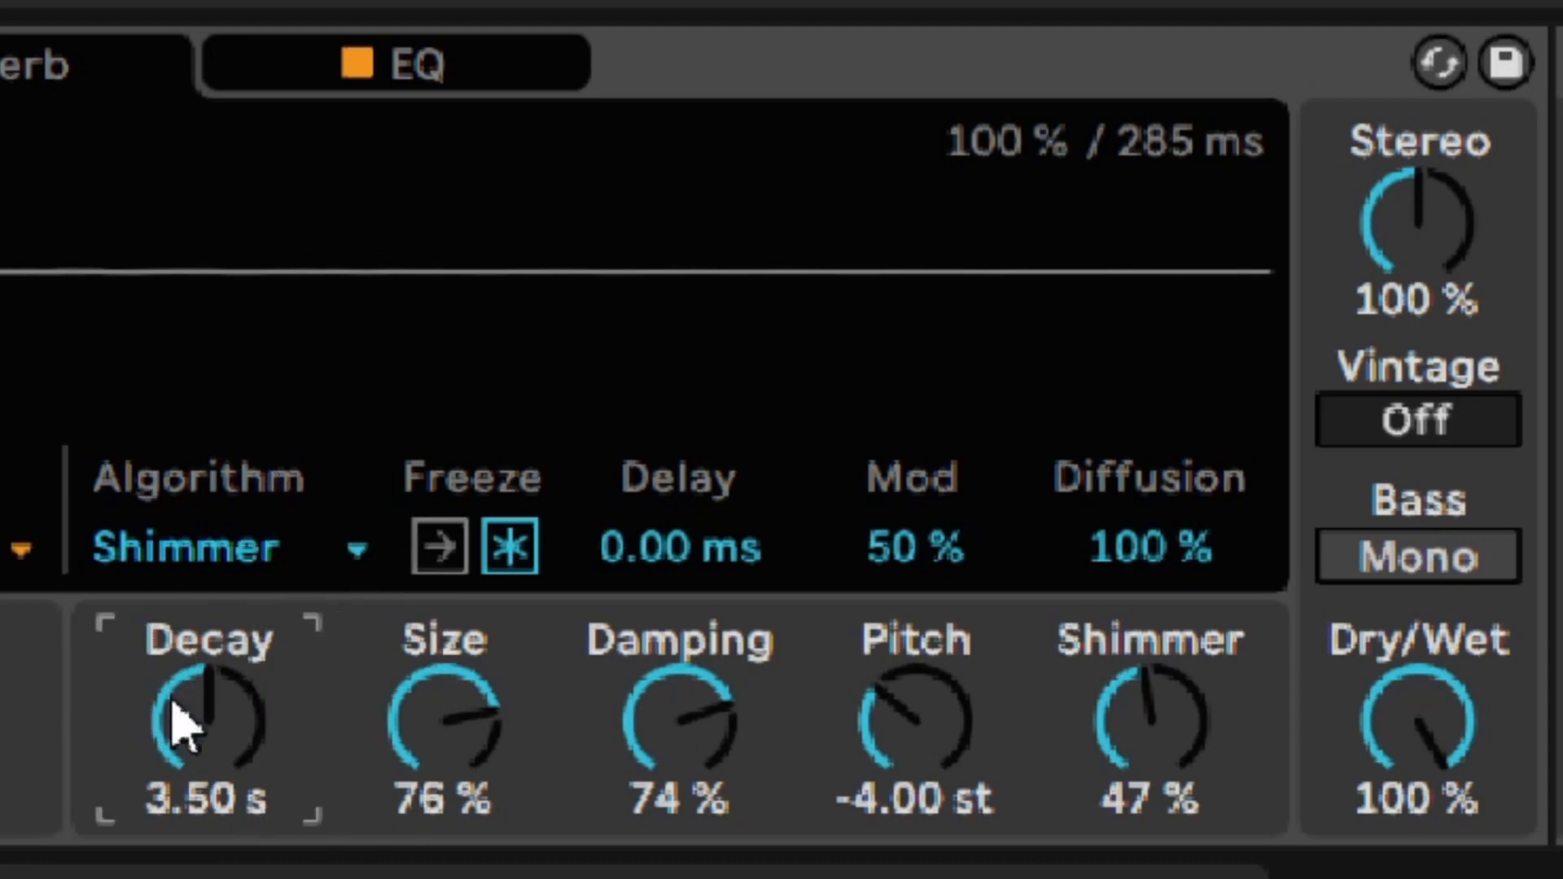
{"action": "type", "text": "1700"}
{"action": "key", "text": "Return"}
{"action": "left_click_drag", "start_coordinate": [173, 714], "coordinate": [171, 847]}
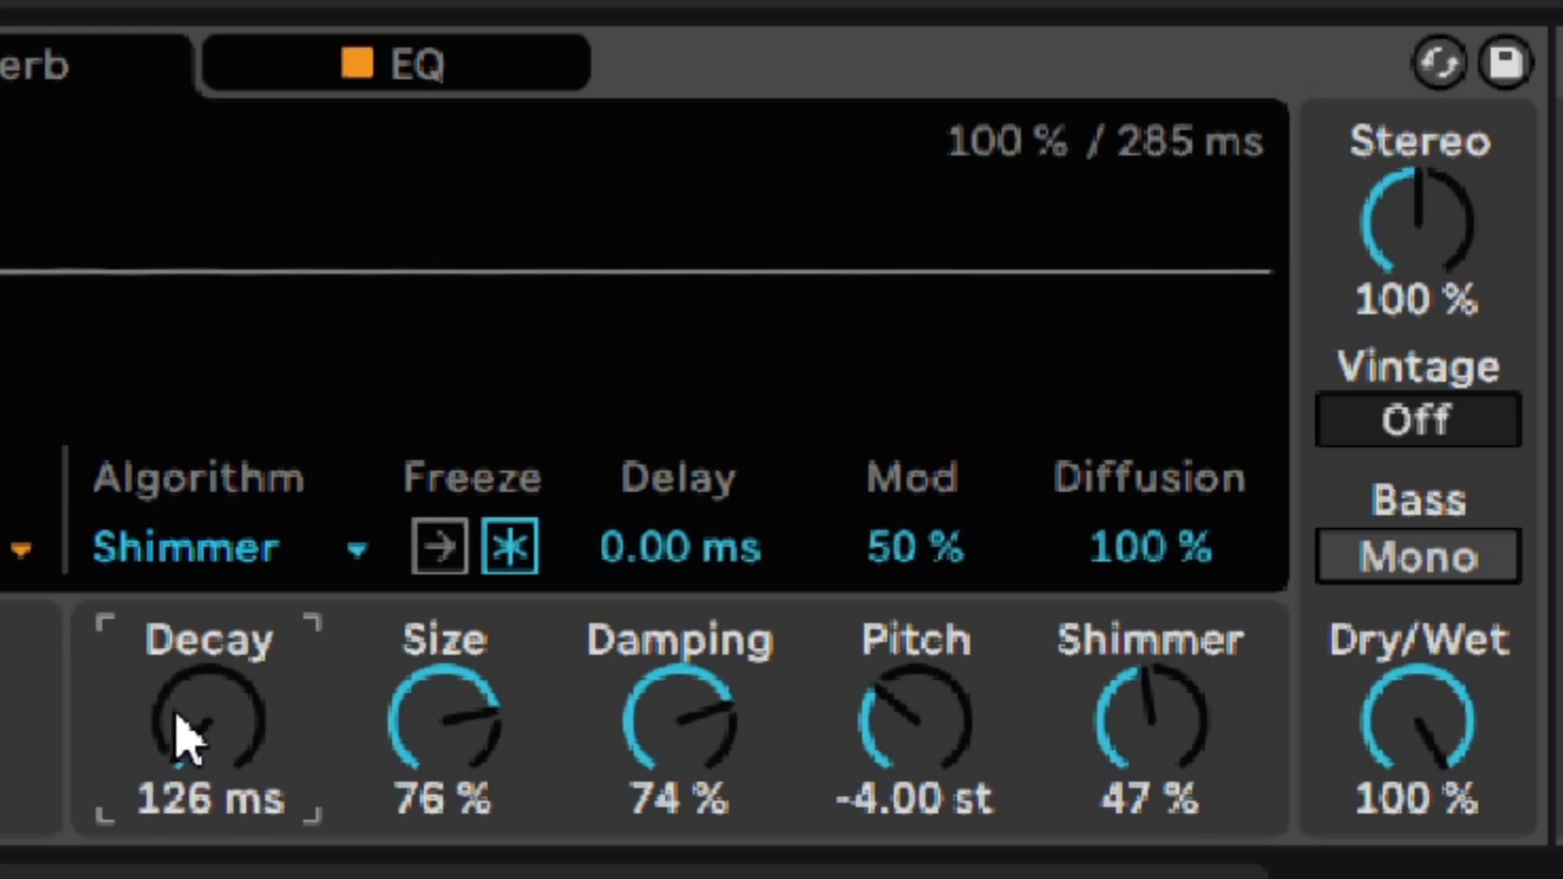
{"action": "type", "text": "1700"}
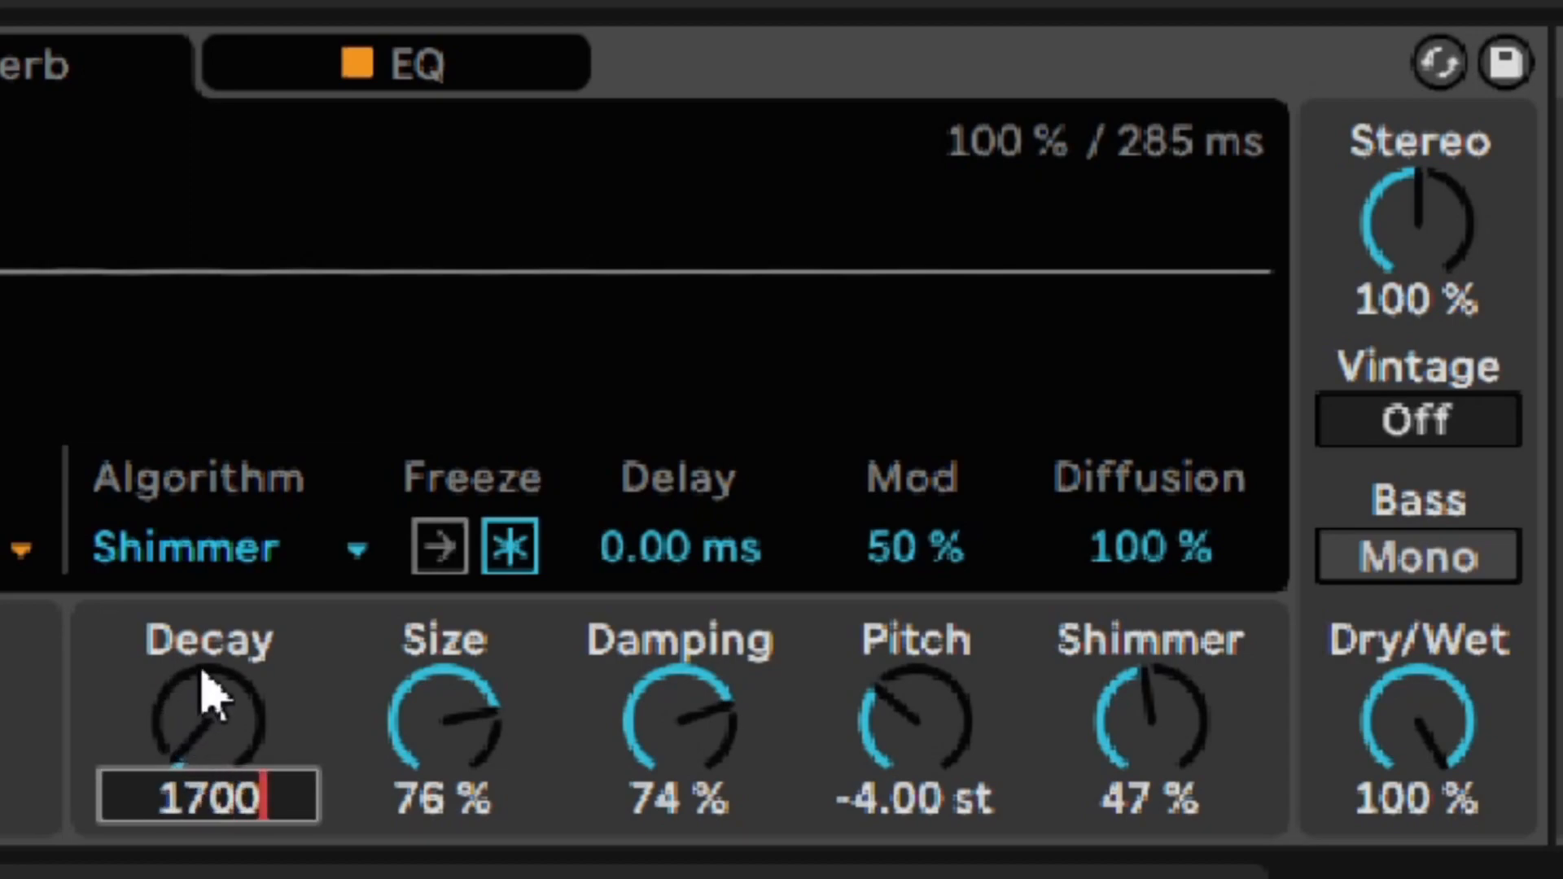
{"action": "key", "text": "Return"}
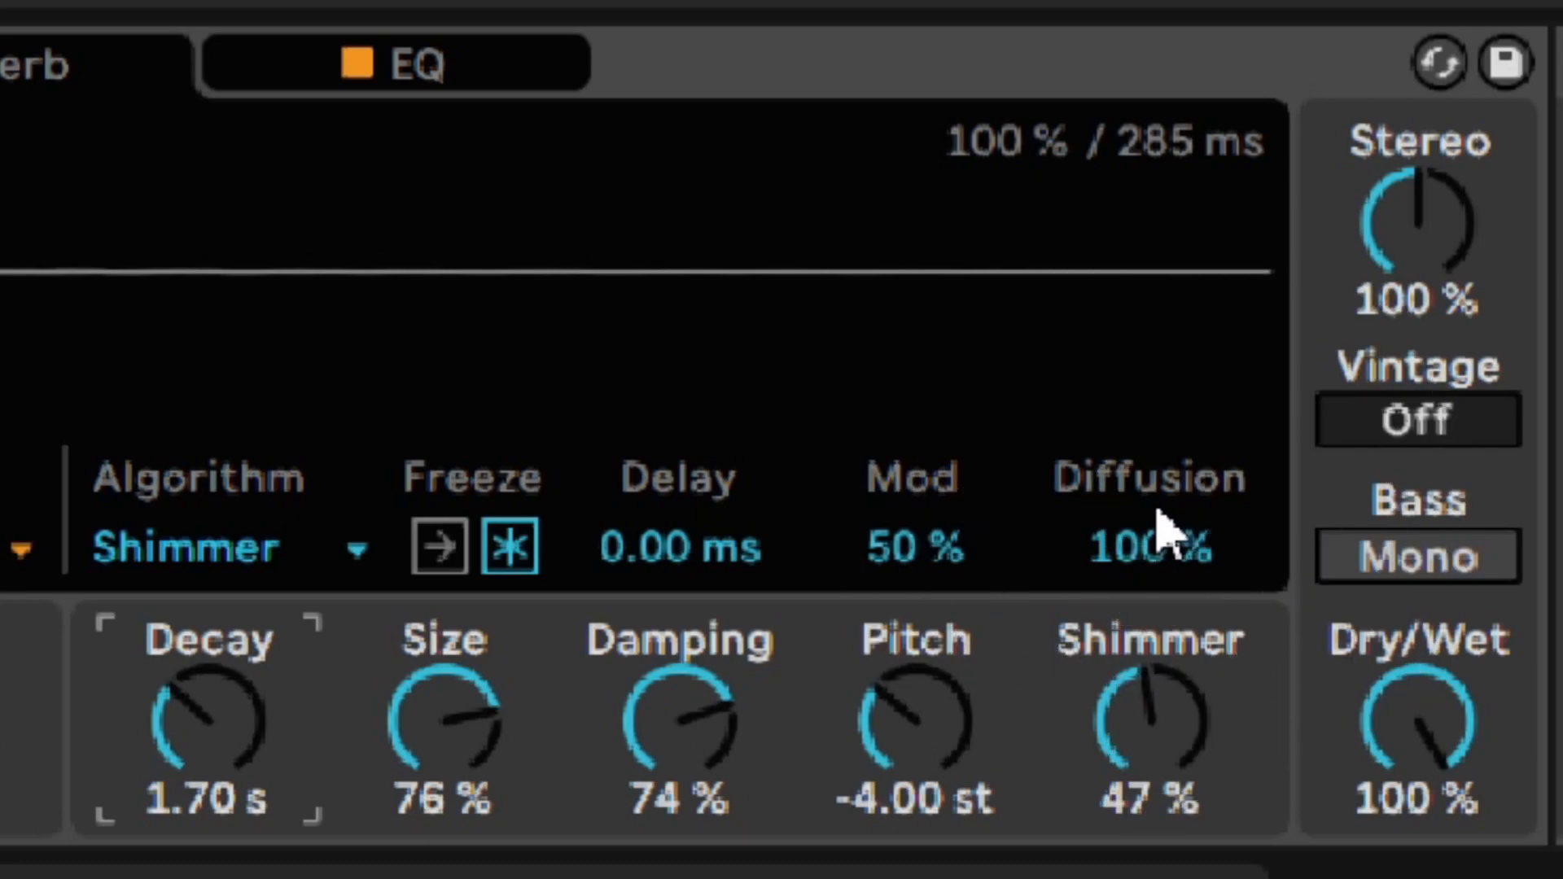
Compare extremes of Hybrid Reverb's Diffusion and Mod, setting Diffusion to 11% and Mod to 0%.
{"action": "left_click_drag", "start_coordinate": [1148, 534], "coordinate": [1120, 575]}
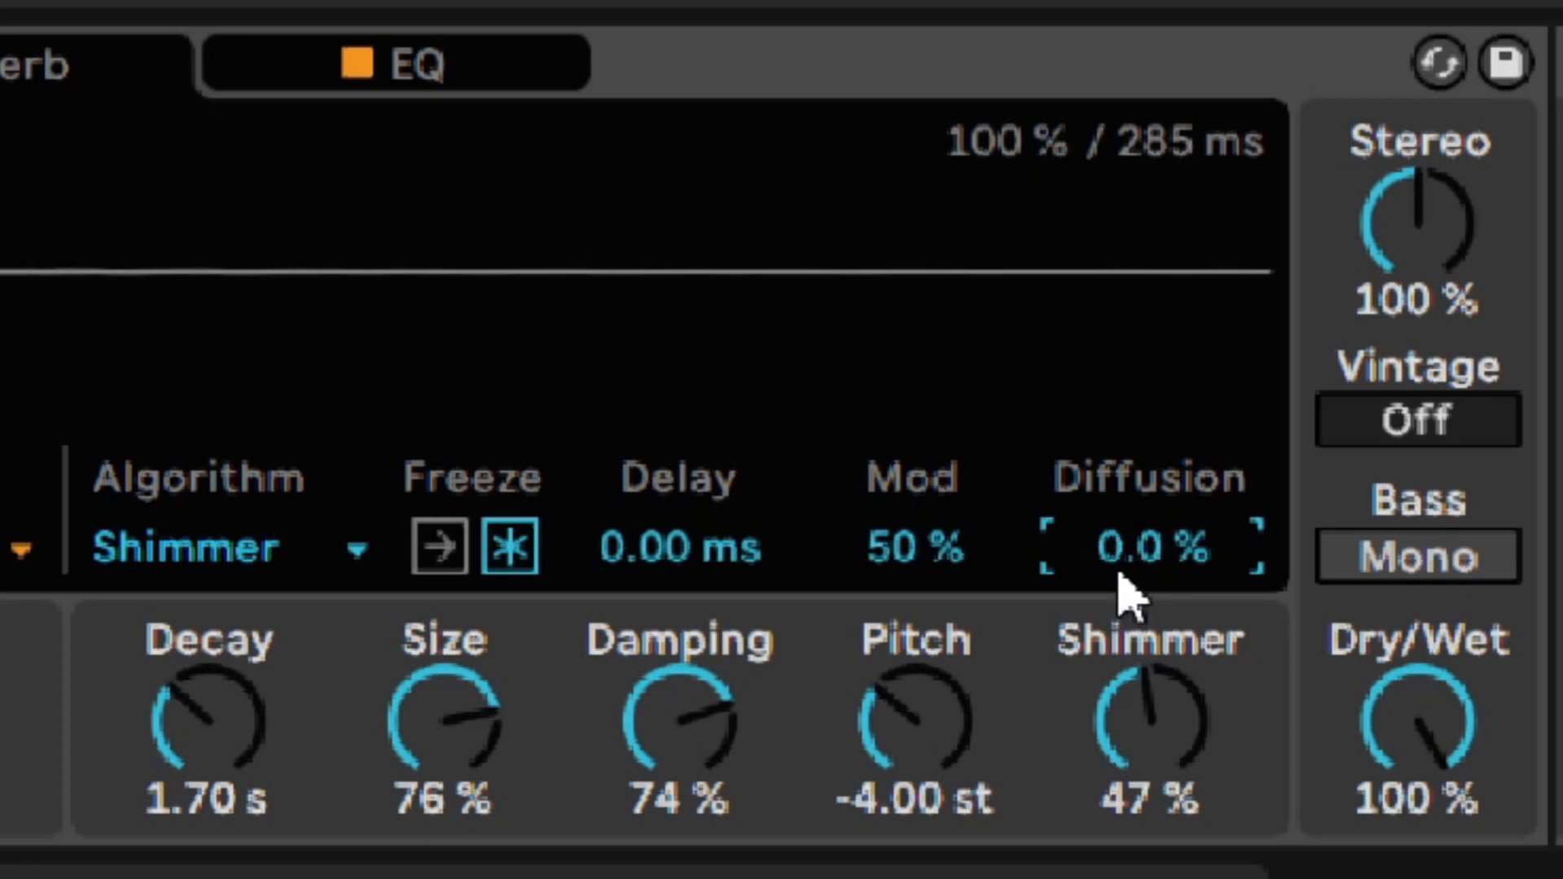
{"action": "left_click_drag", "start_coordinate": [1123, 568], "coordinate": [1123, 558]}
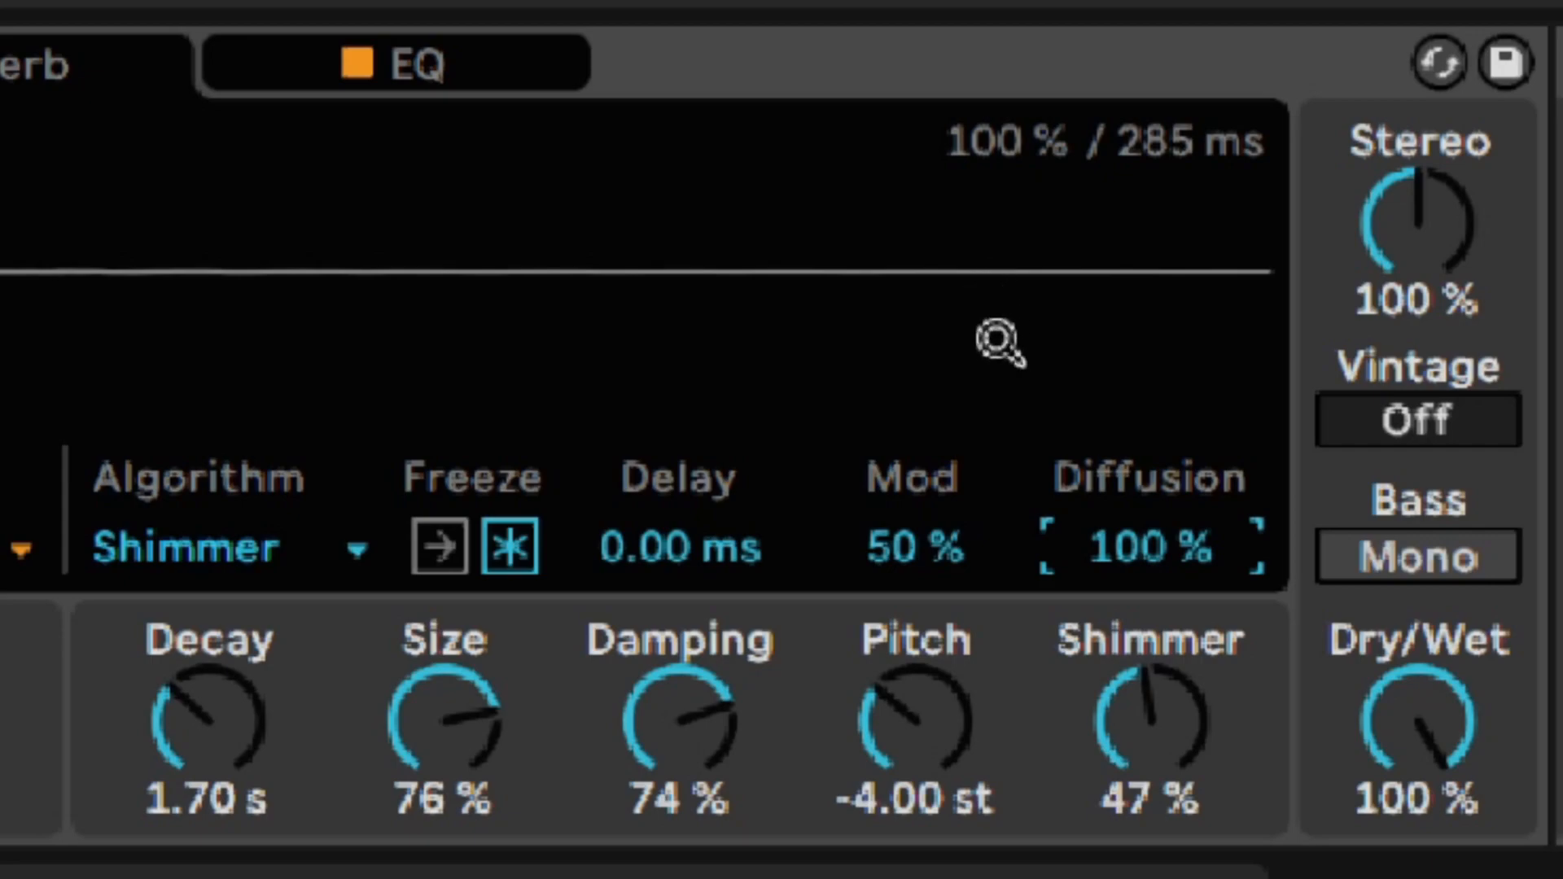
{"action": "type", "text": "11"}
{"action": "key", "text": "Return"}
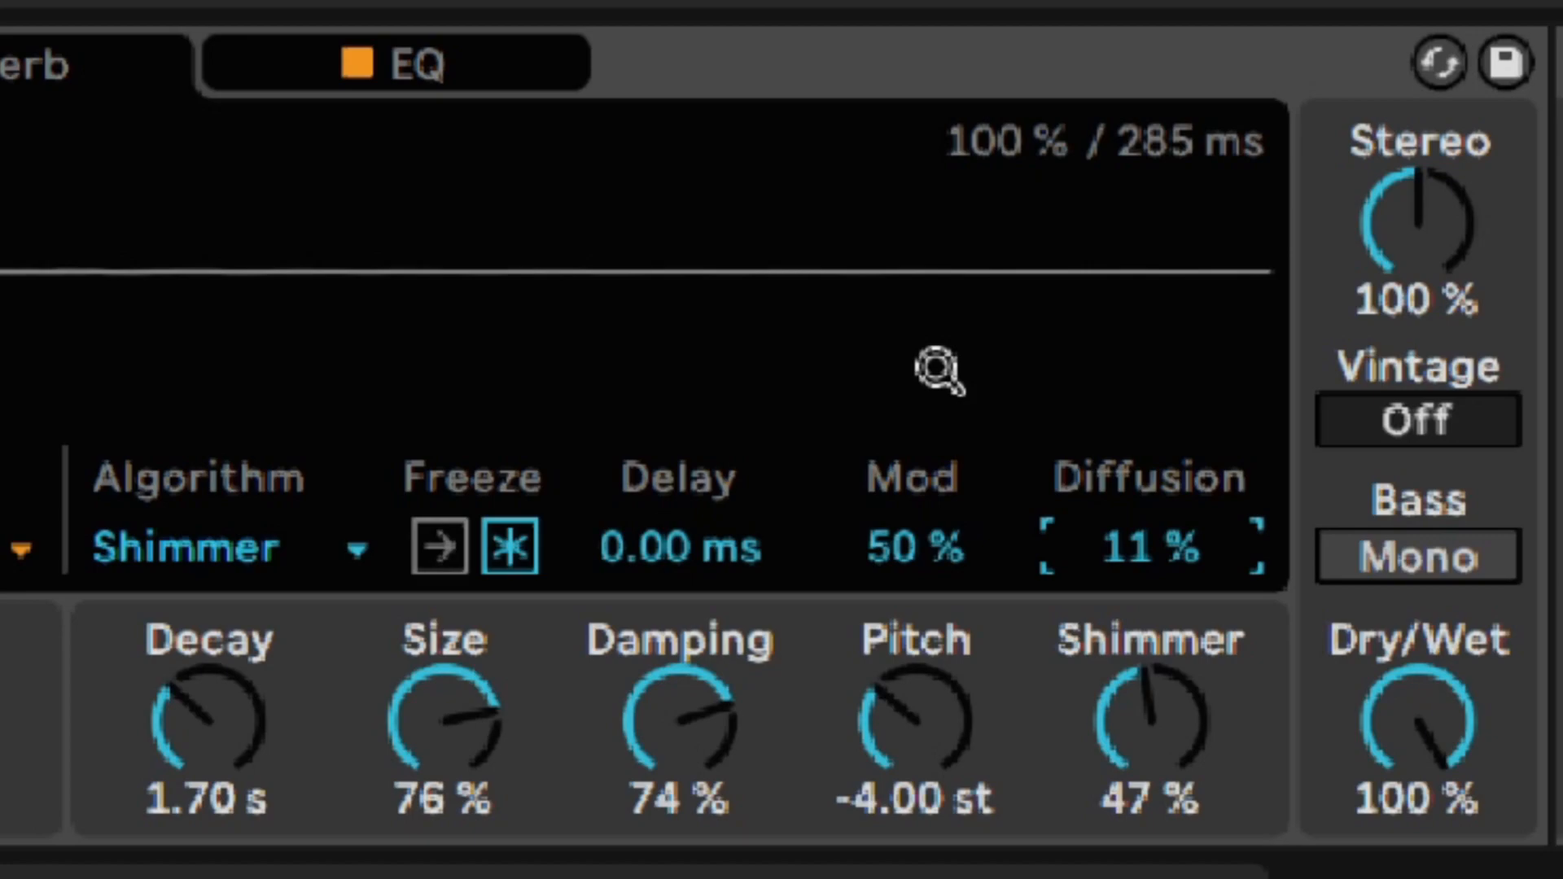
{"action": "left_click", "coordinate": [930, 539]}
{"action": "mouse_move", "coordinate": [915, 569]}
{"action": "left_mouse_down"}
{"action": "mouse_move", "coordinate": [915, 667]}
{"action": "mouse_move", "coordinate": [897, 413]}
{"action": "mouse_move", "coordinate": [900, 561]}
{"action": "left_mouse_up"}
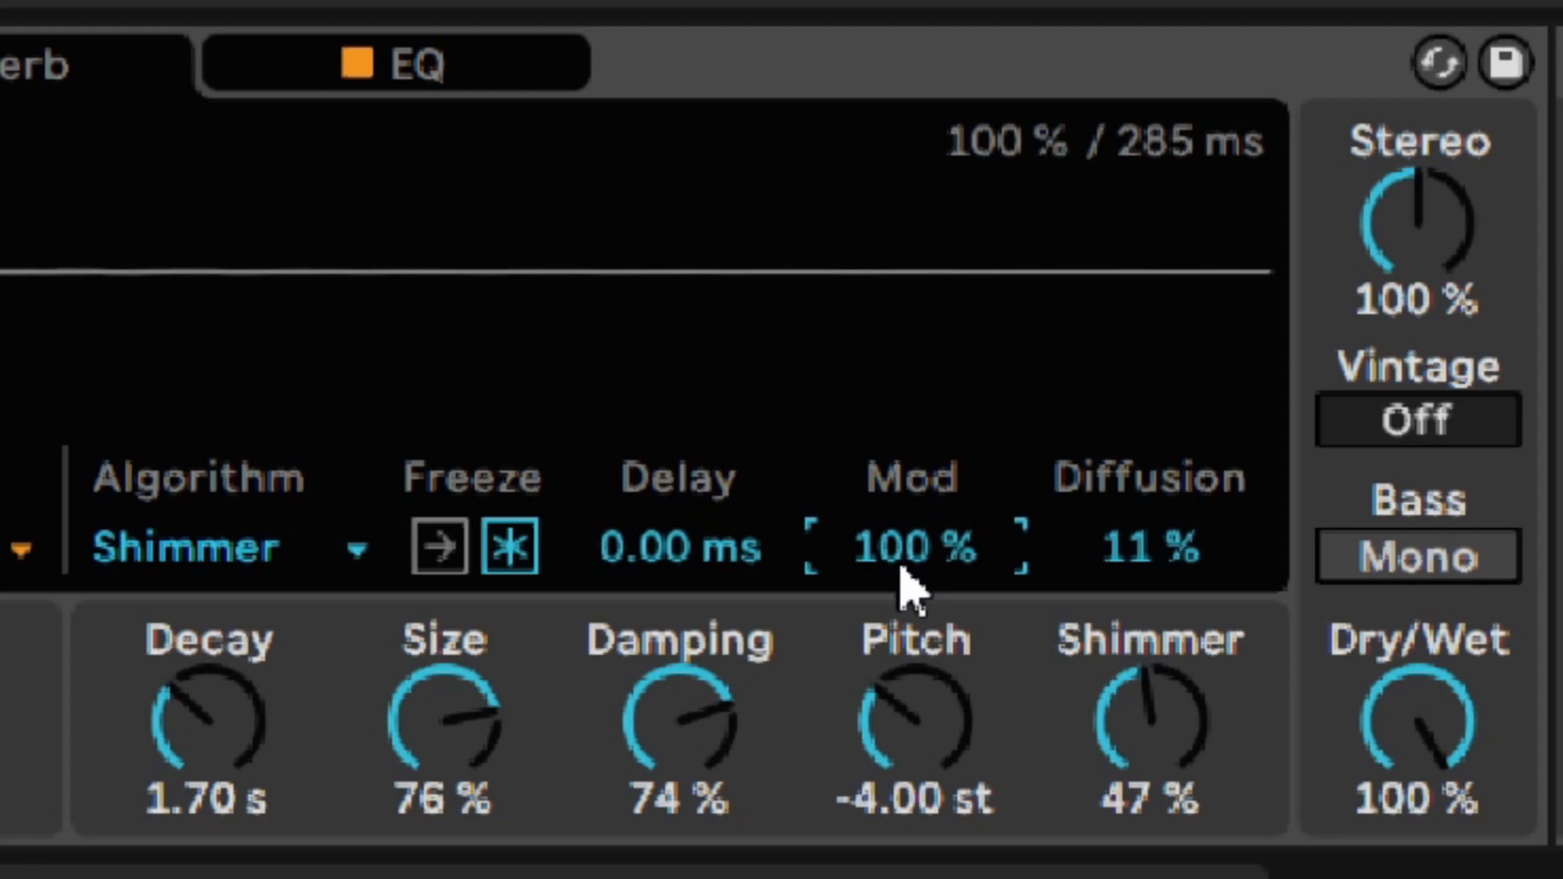
{"action": "mouse_move", "coordinate": [900, 547]}
{"action": "left_mouse_down"}
{"action": "mouse_move", "coordinate": [900, 602]}
{"action": "mouse_move", "coordinate": [900, 548]}
{"action": "left_mouse_up"}
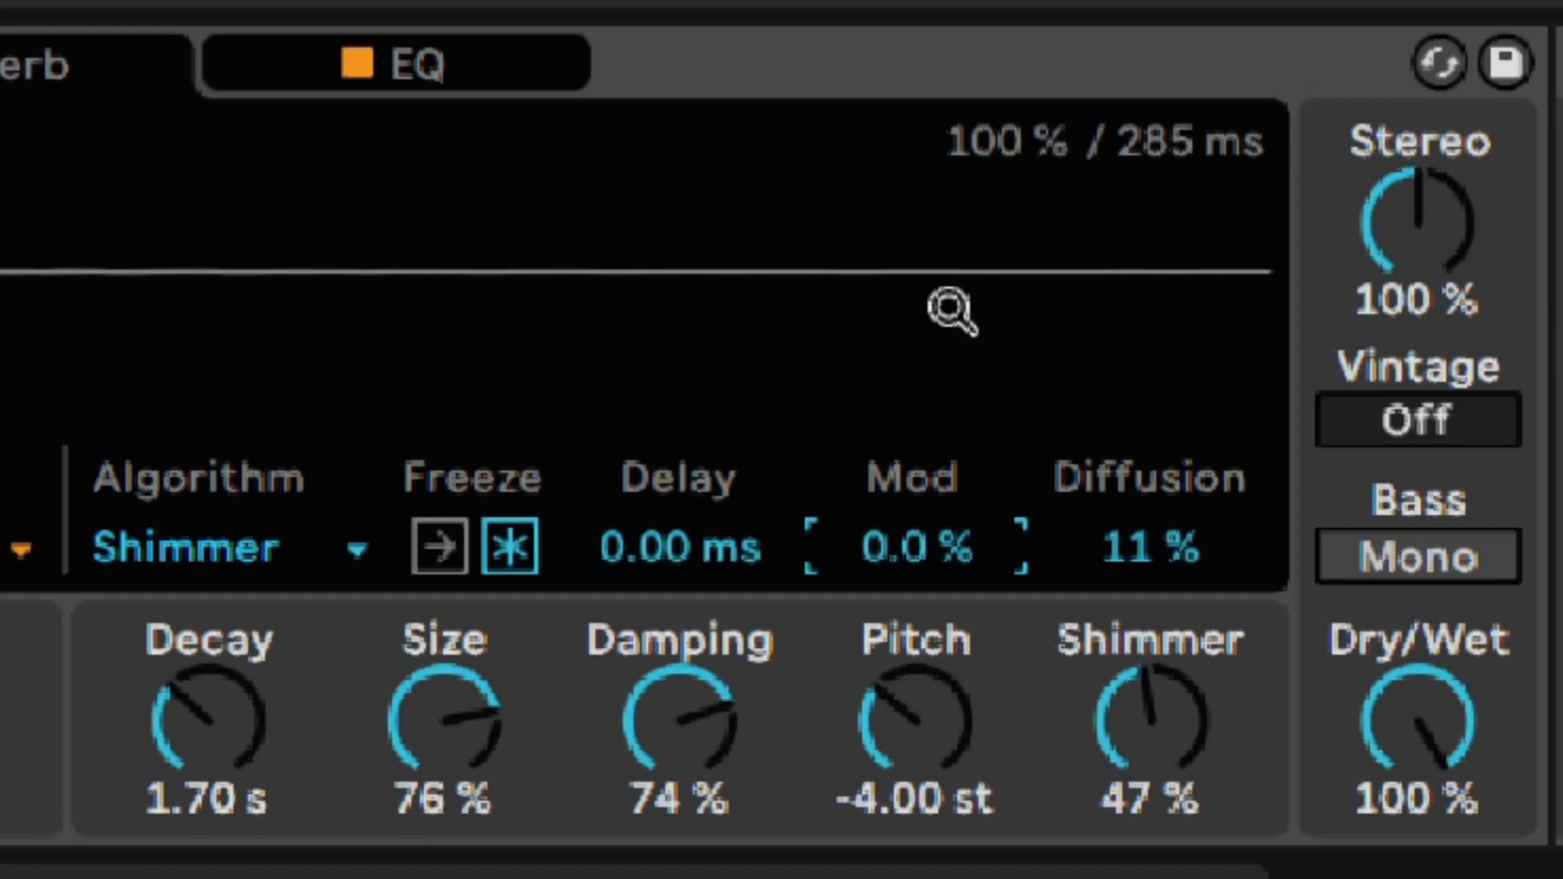
Sweep Hybrid Reverb's Stereo width down to 0% and set it to 8%.
{"action": "left_click", "coordinate": [1422, 237]}
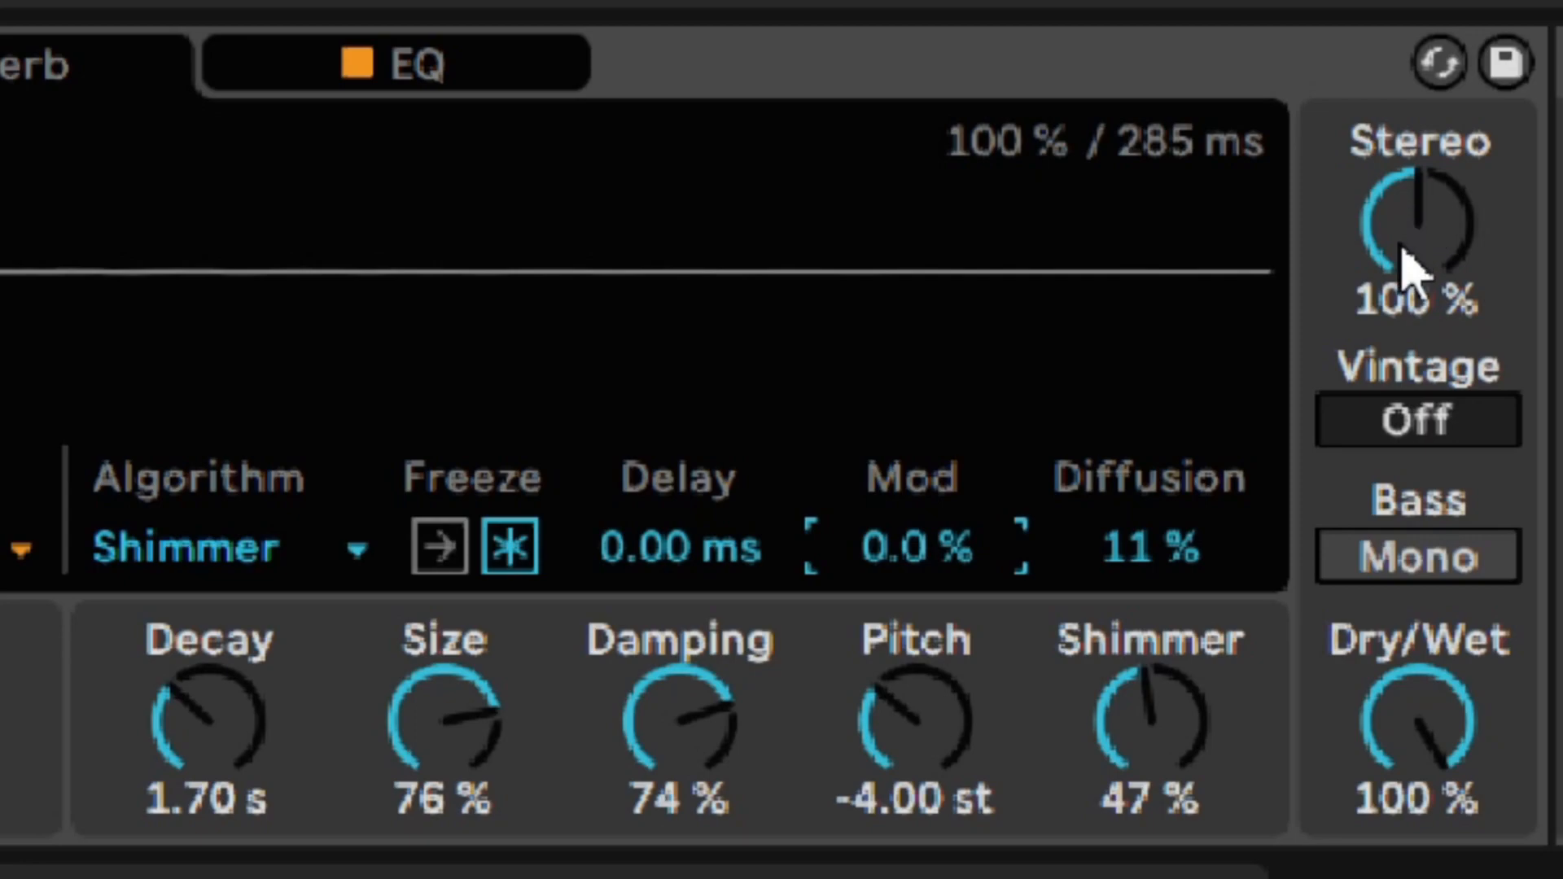
{"action": "left_click_drag", "start_coordinate": [1394, 225], "coordinate": [1394, 306]}
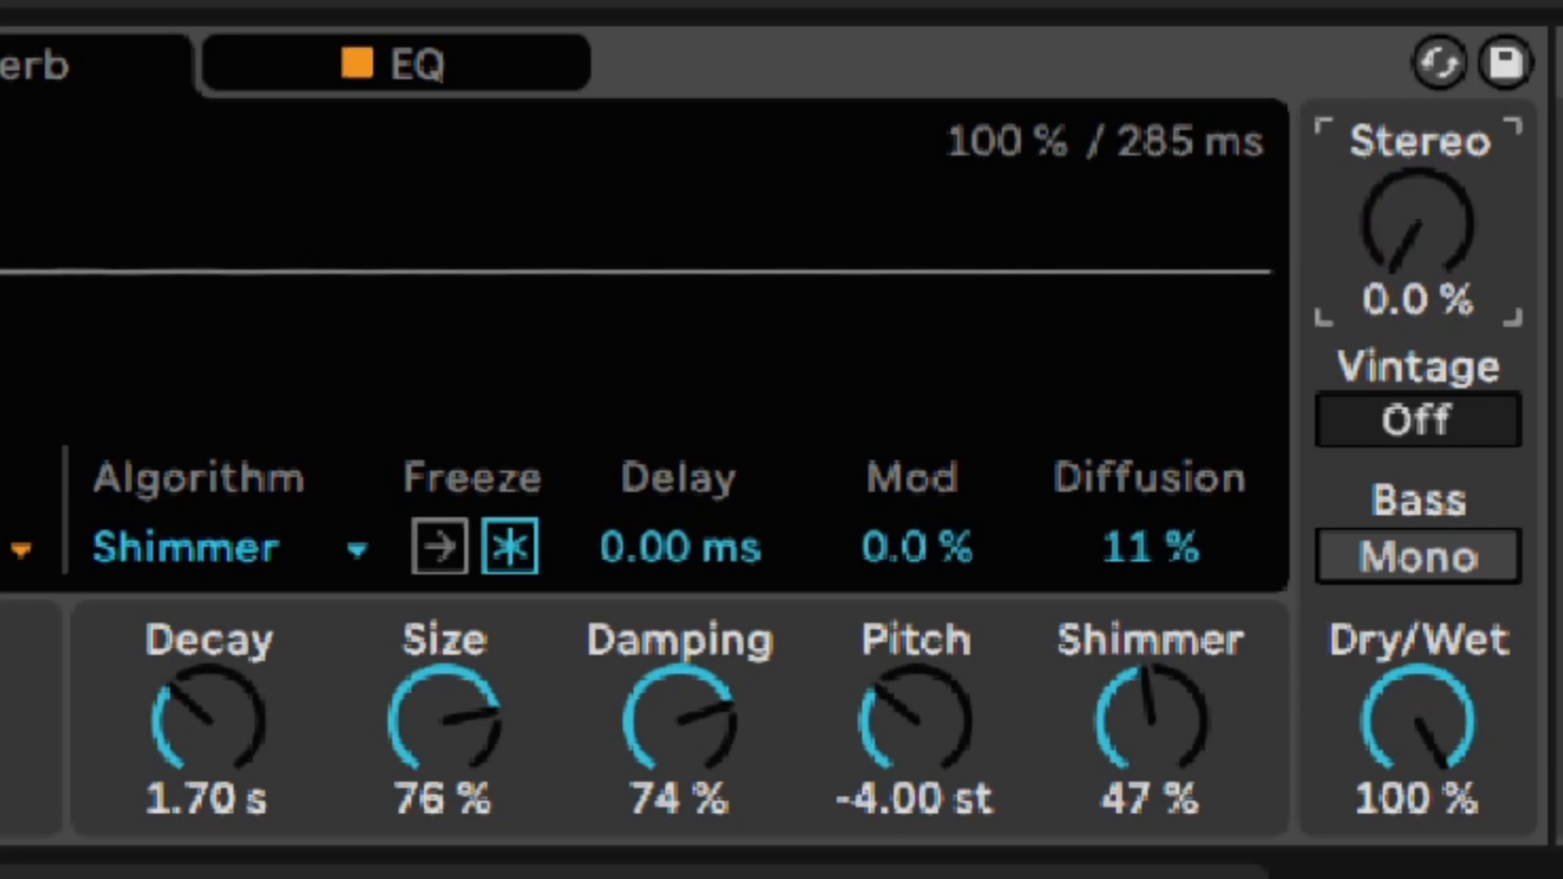
{"action": "type", "text": "8"}
{"action": "key", "text": "Return"}
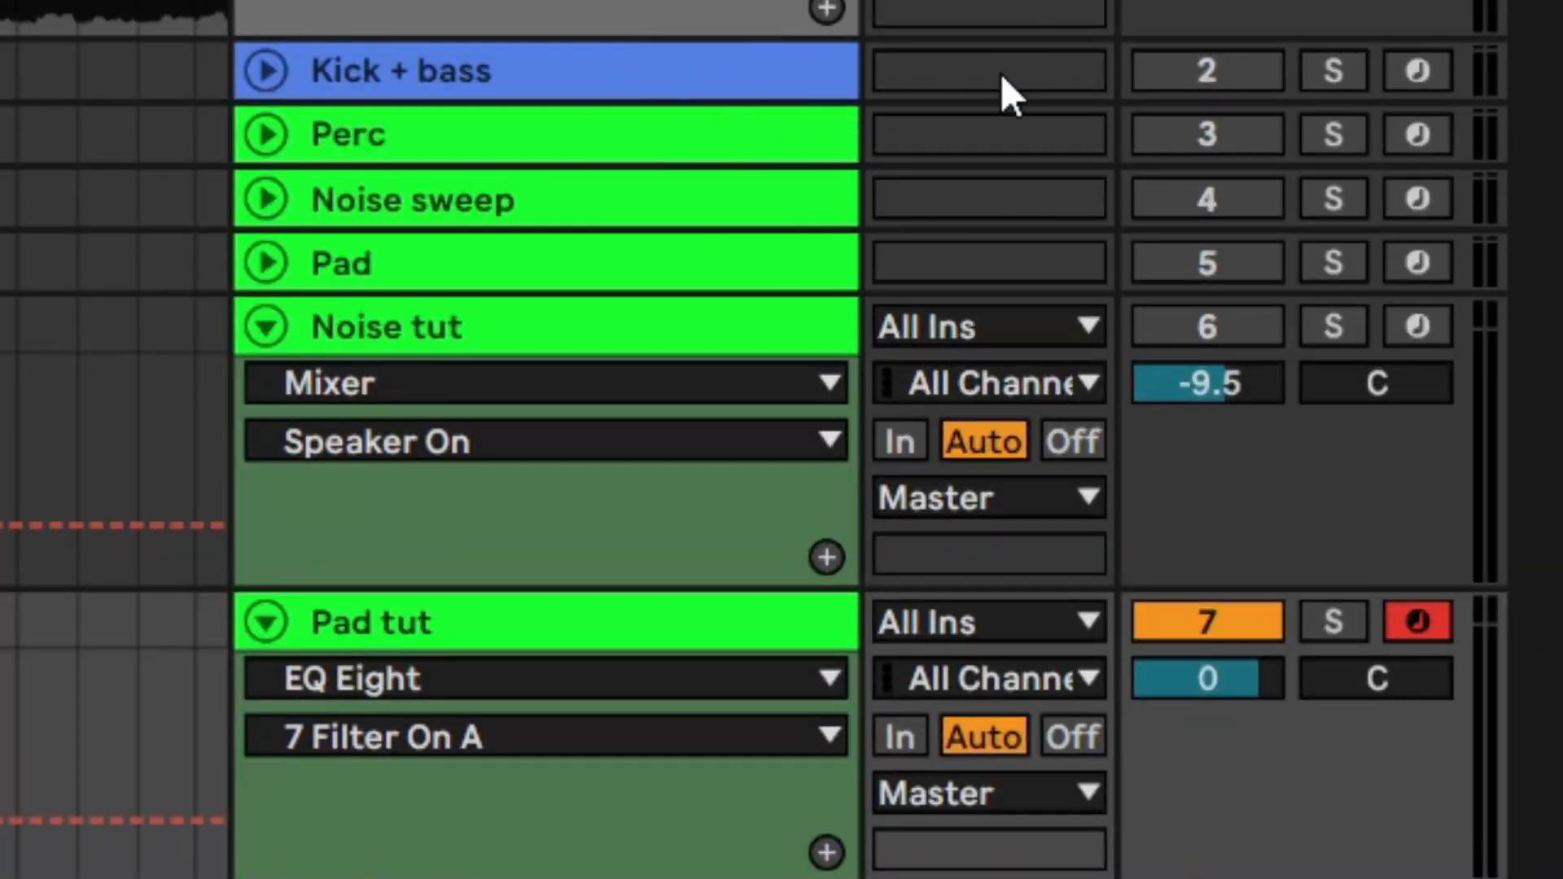
Unmute the Kick + bass track and compare the pad with EQ Eight's 466 Hz low cut on and off, leaving it on.
{"action": "left_click", "coordinate": [1234, 71]}
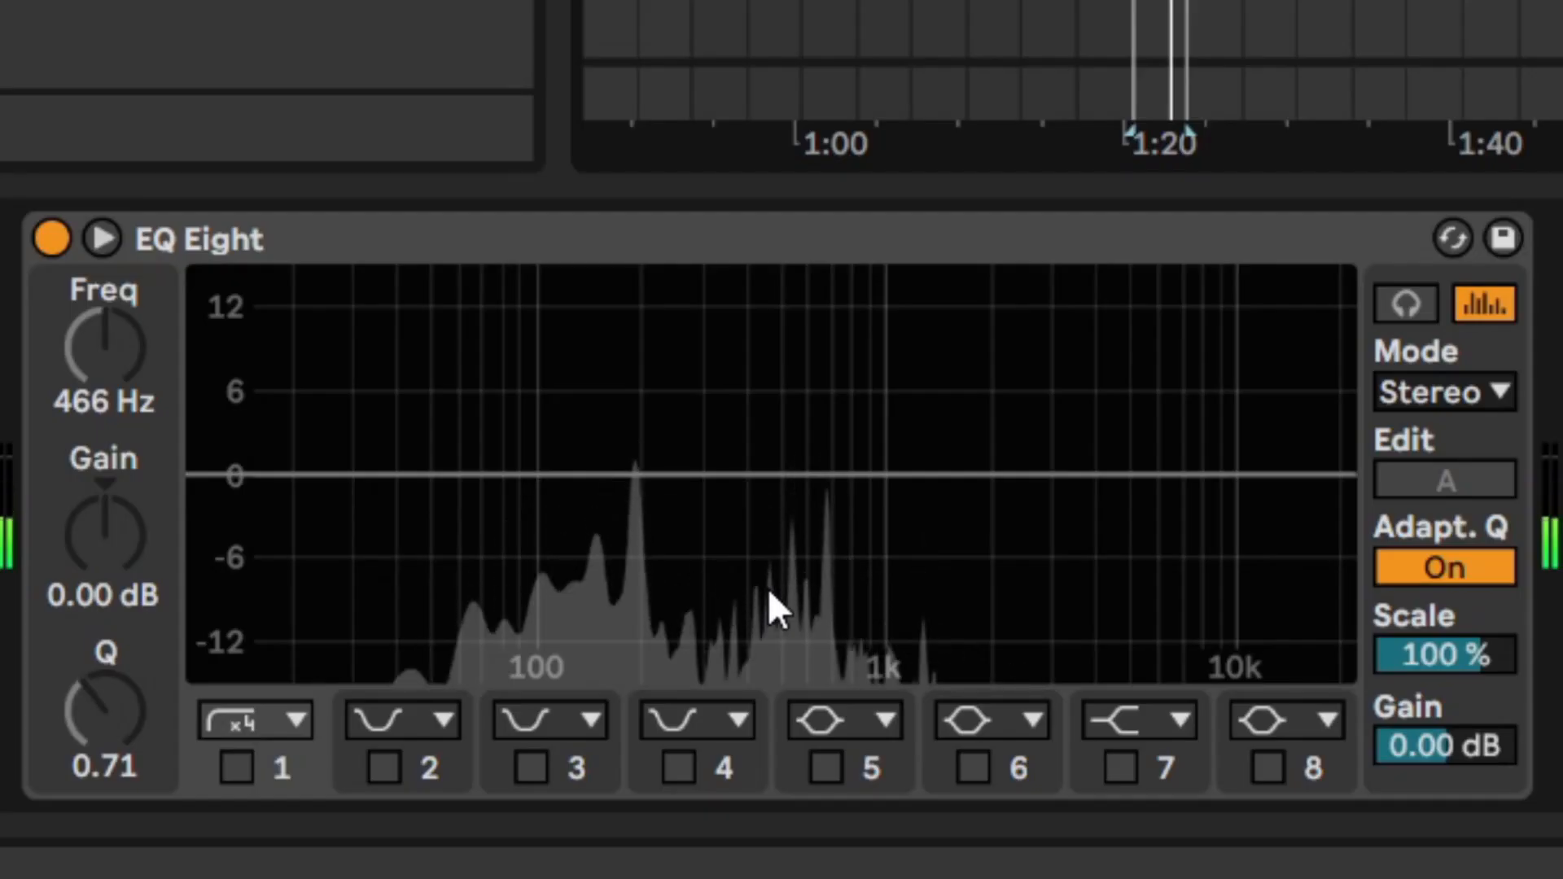
{"action": "left_click", "coordinate": [237, 766]}
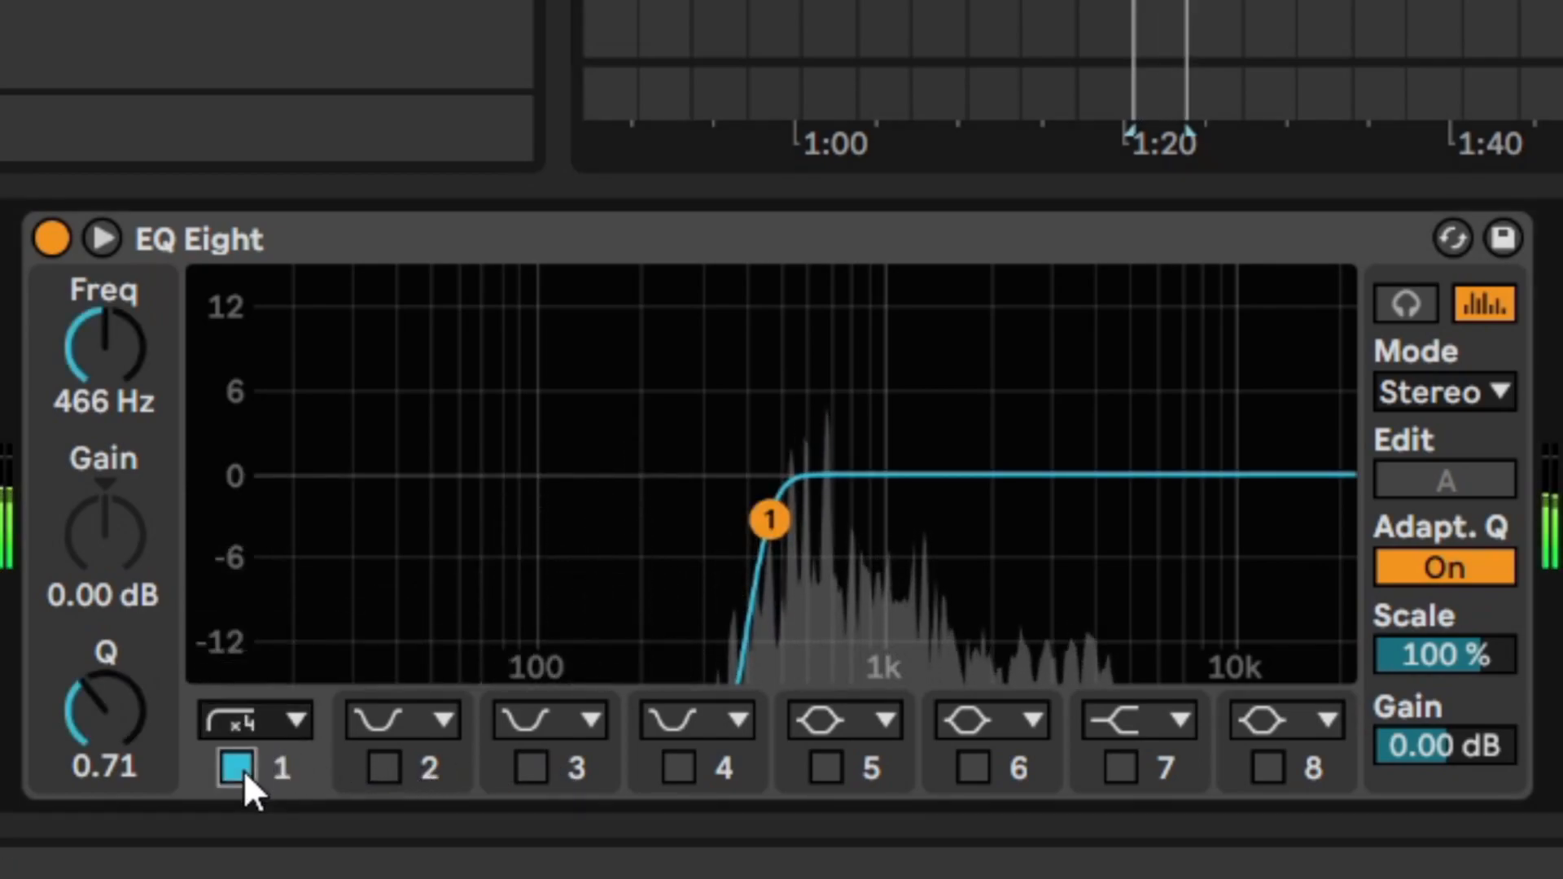
{"action": "left_click", "coordinate": [243, 770]}
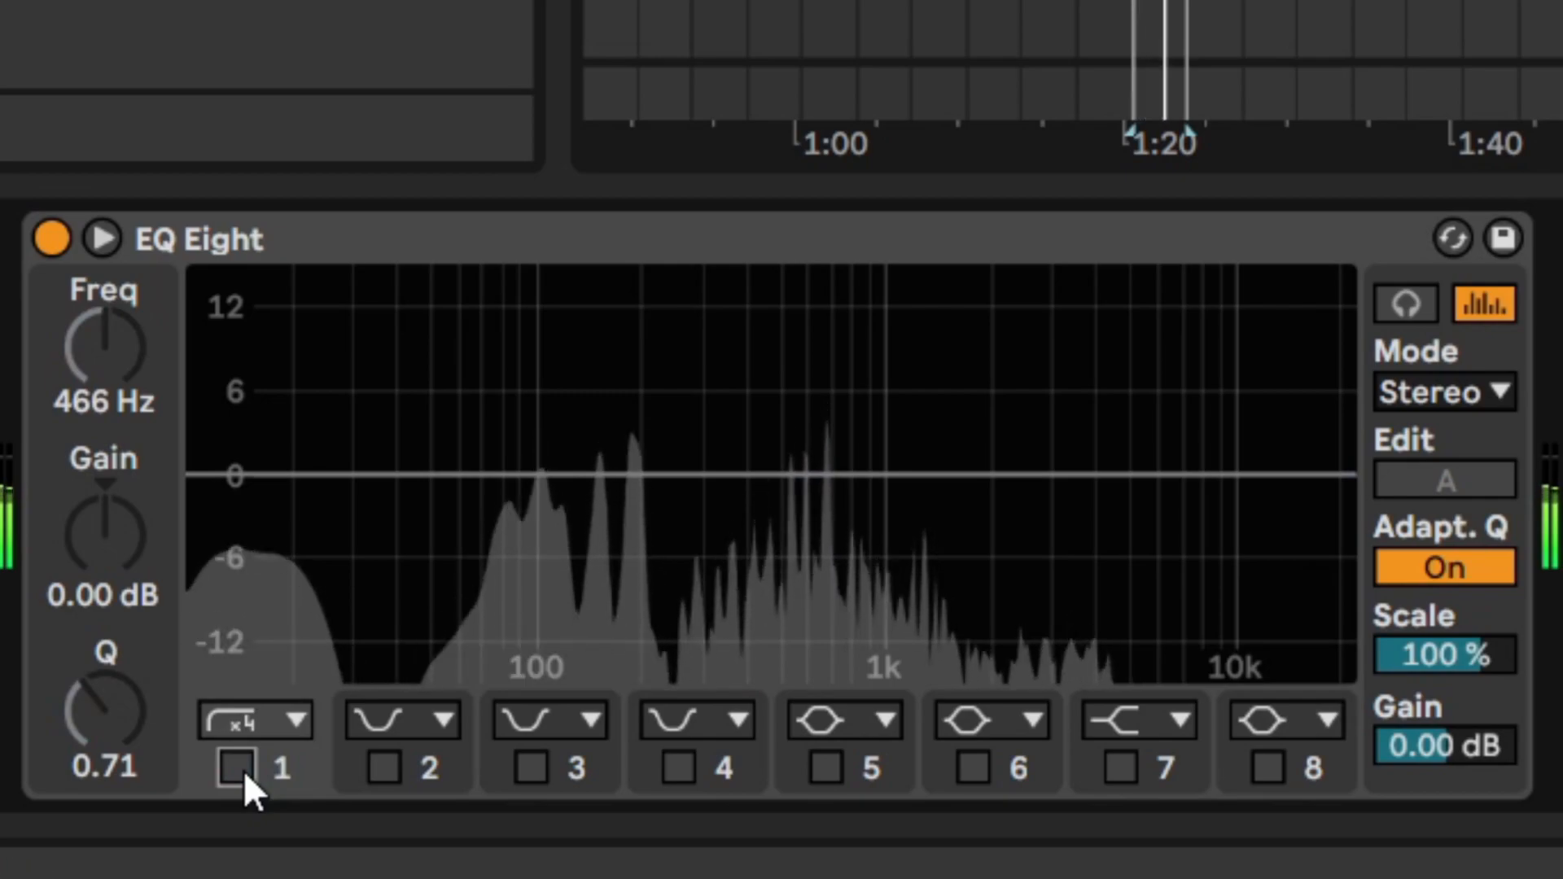
{"action": "left_click", "coordinate": [243, 770]}
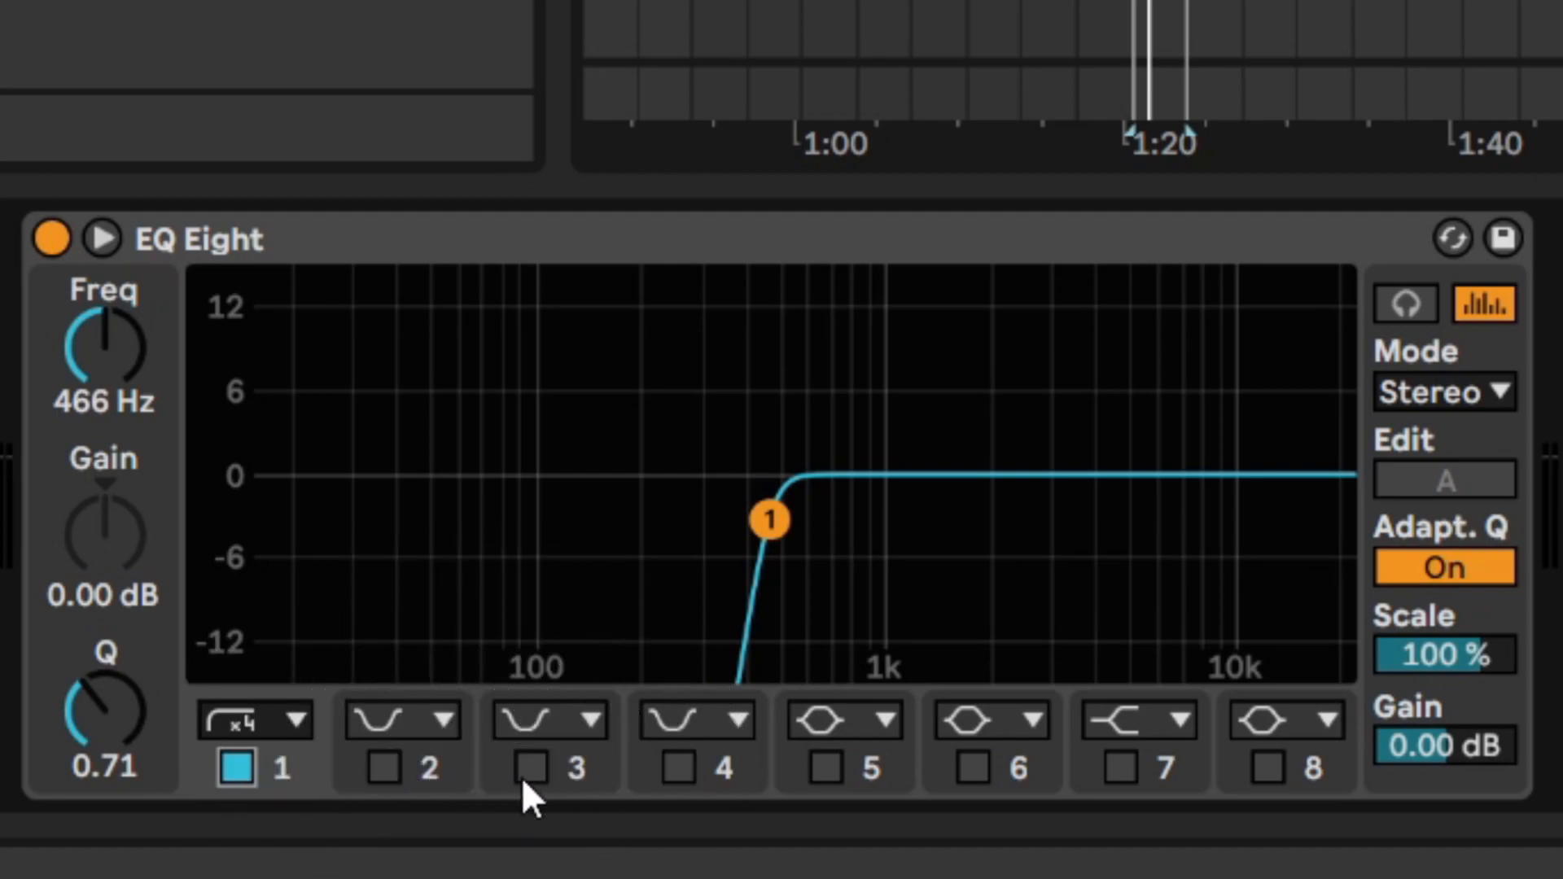
{"action": "key", "text": "space"}
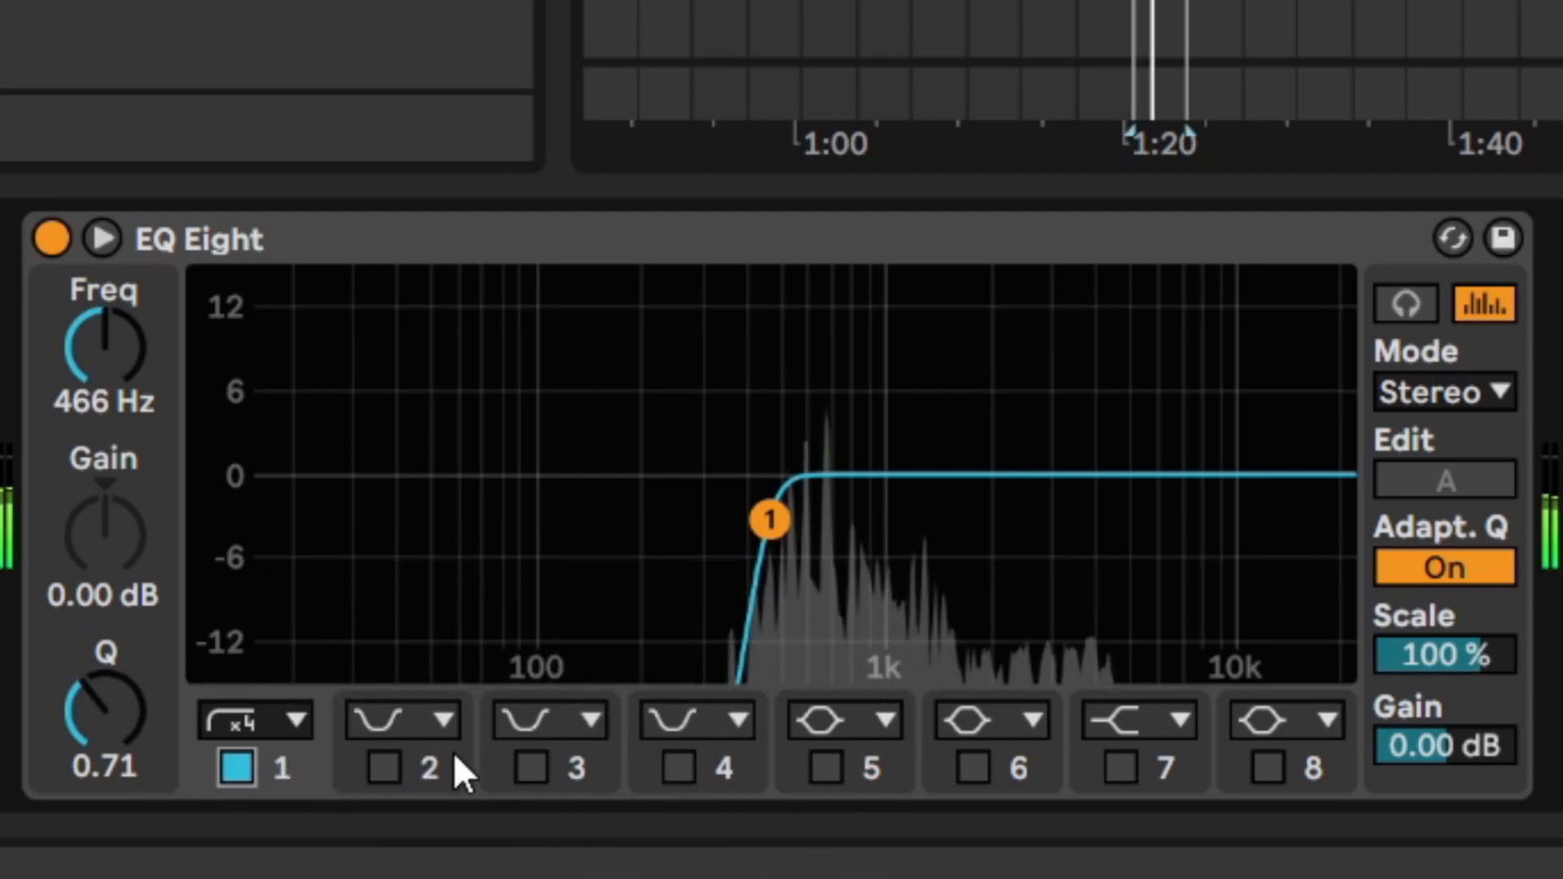
Compare the pad with EQ Eight's band 3 notch at 598 Hz on and off, leaving it on.
{"action": "left_click", "coordinate": [531, 770]}
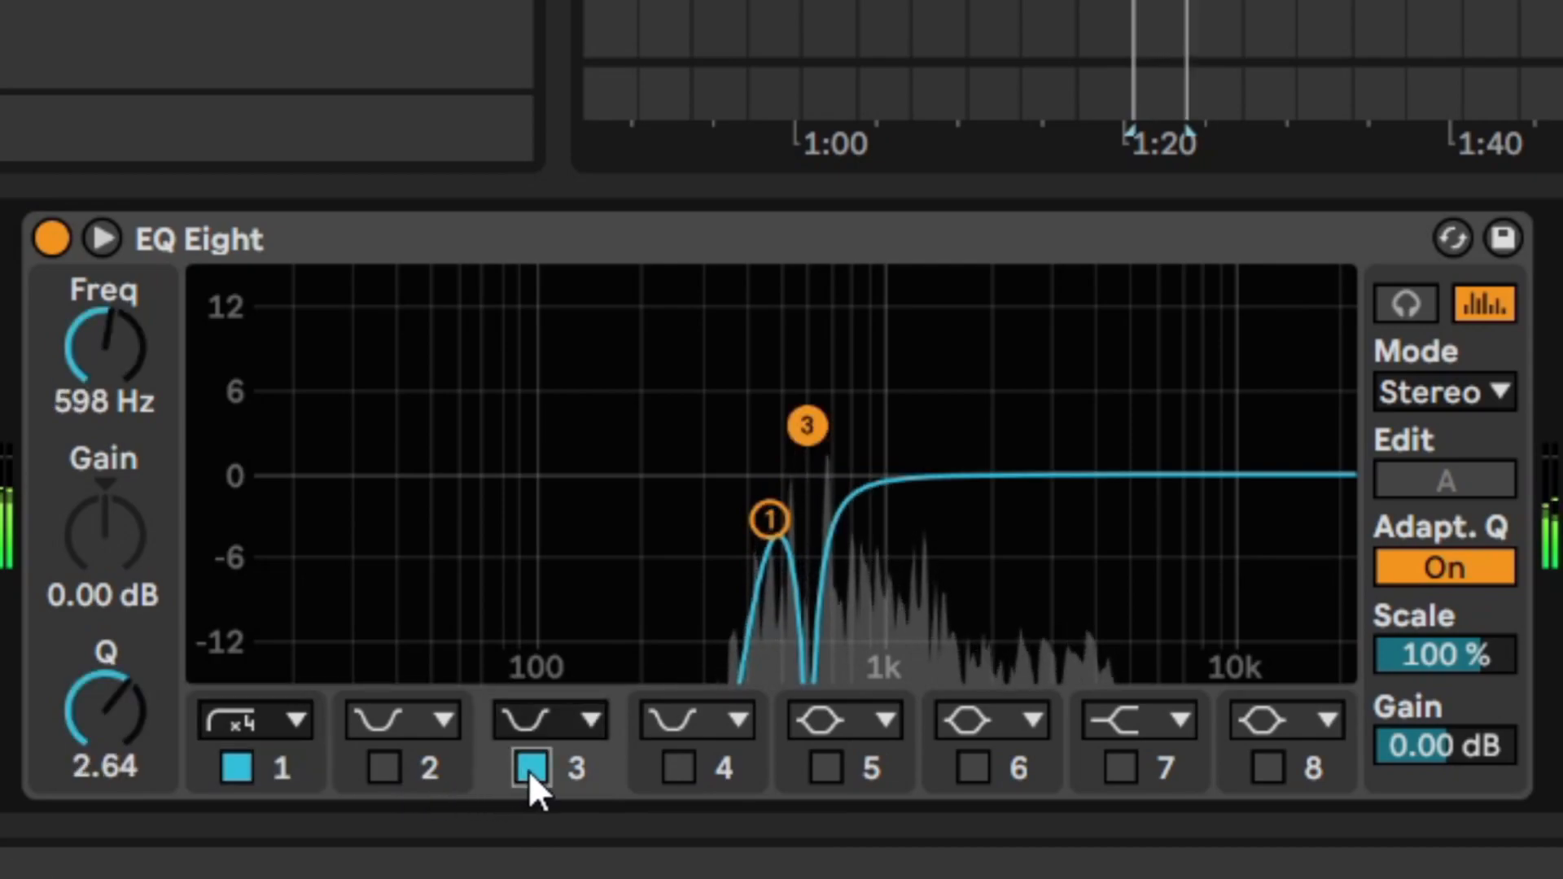
{"action": "left_click", "coordinate": [531, 770]}
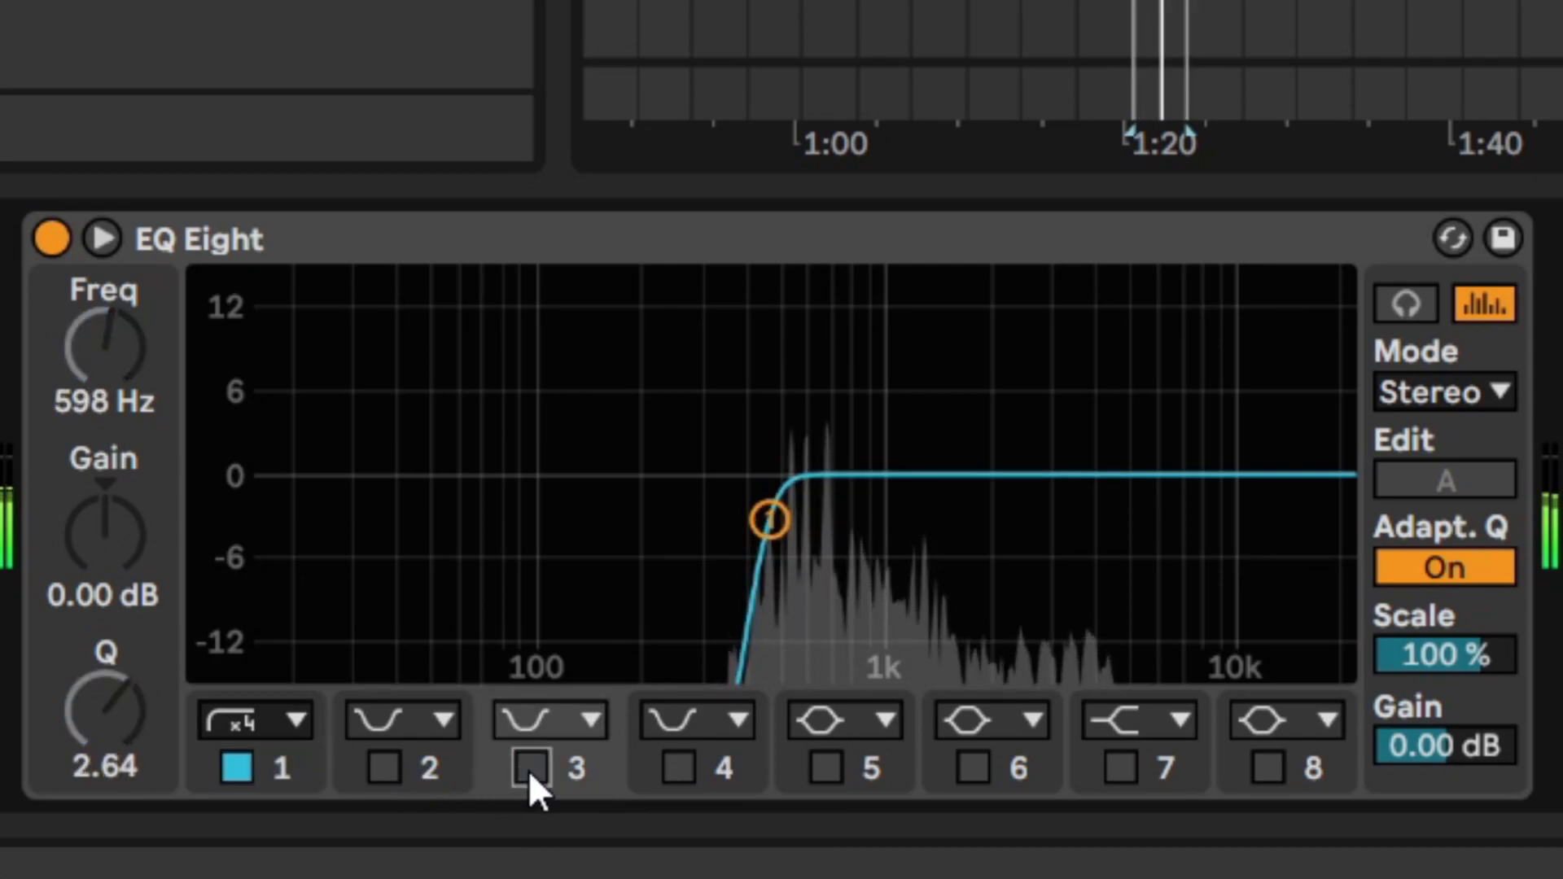
{"action": "left_click", "coordinate": [530, 769]}
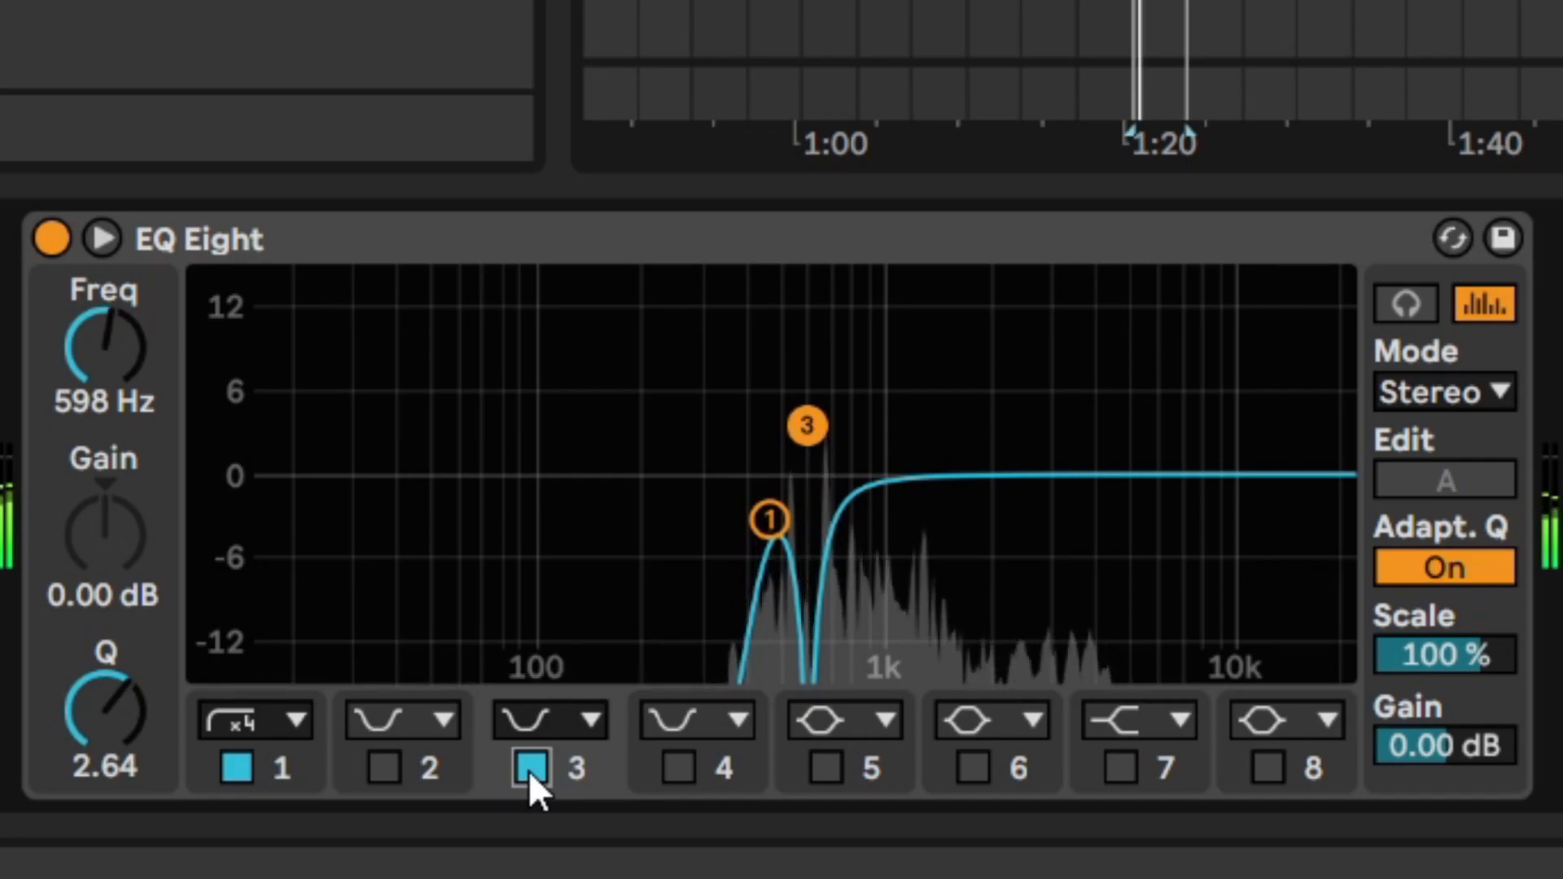
Compare the pad with EQ Eight's band 2 notch at 683 Hz on and off, leaving it on.
{"action": "left_click", "coordinate": [381, 768]}
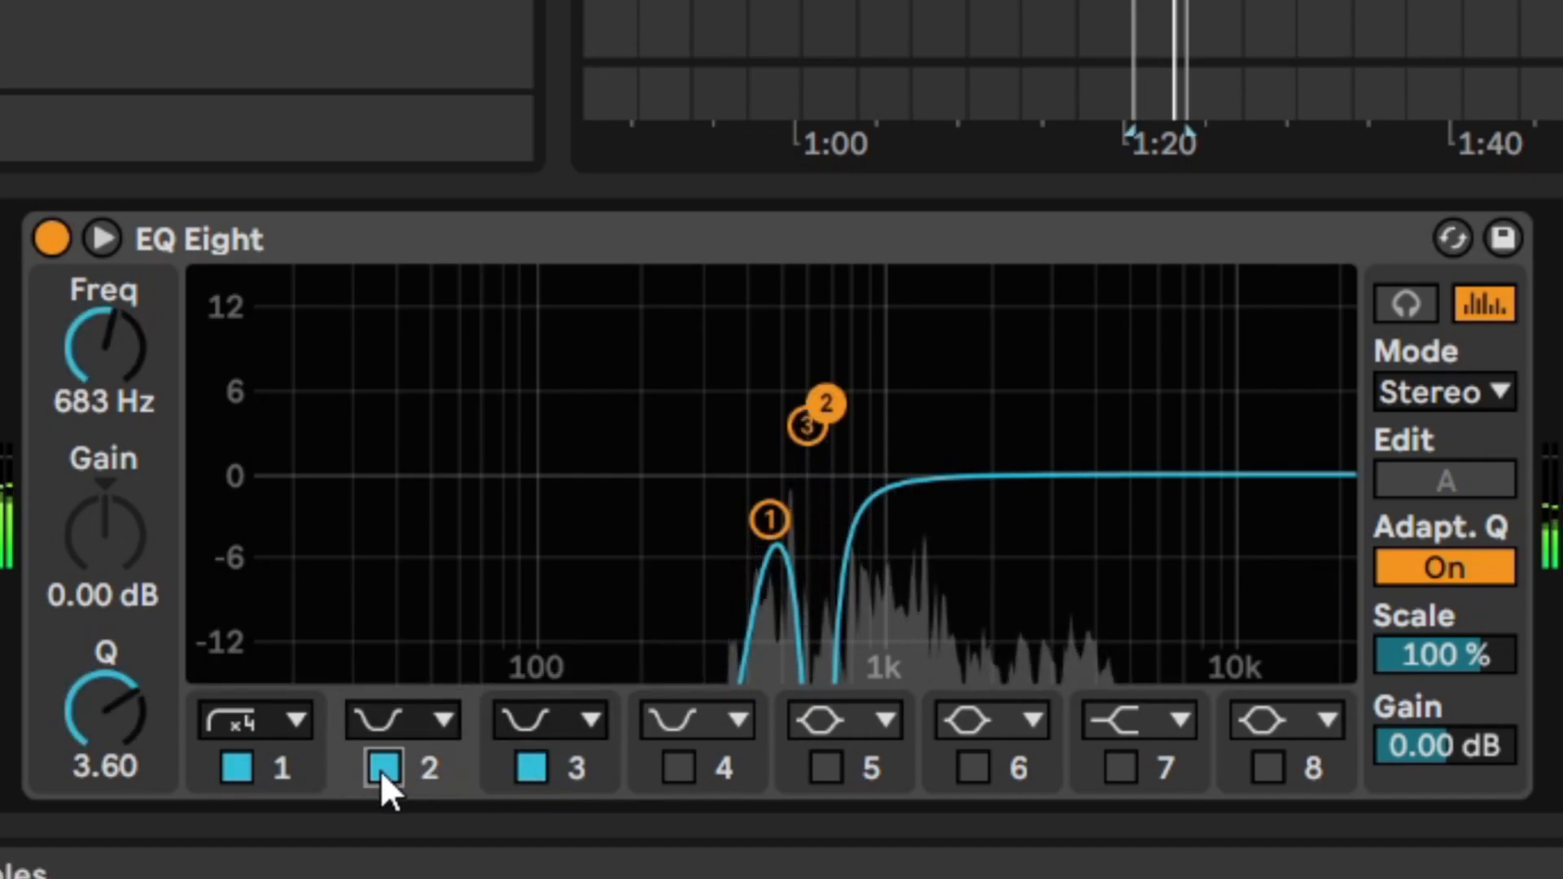
{"action": "left_click", "coordinate": [381, 768]}
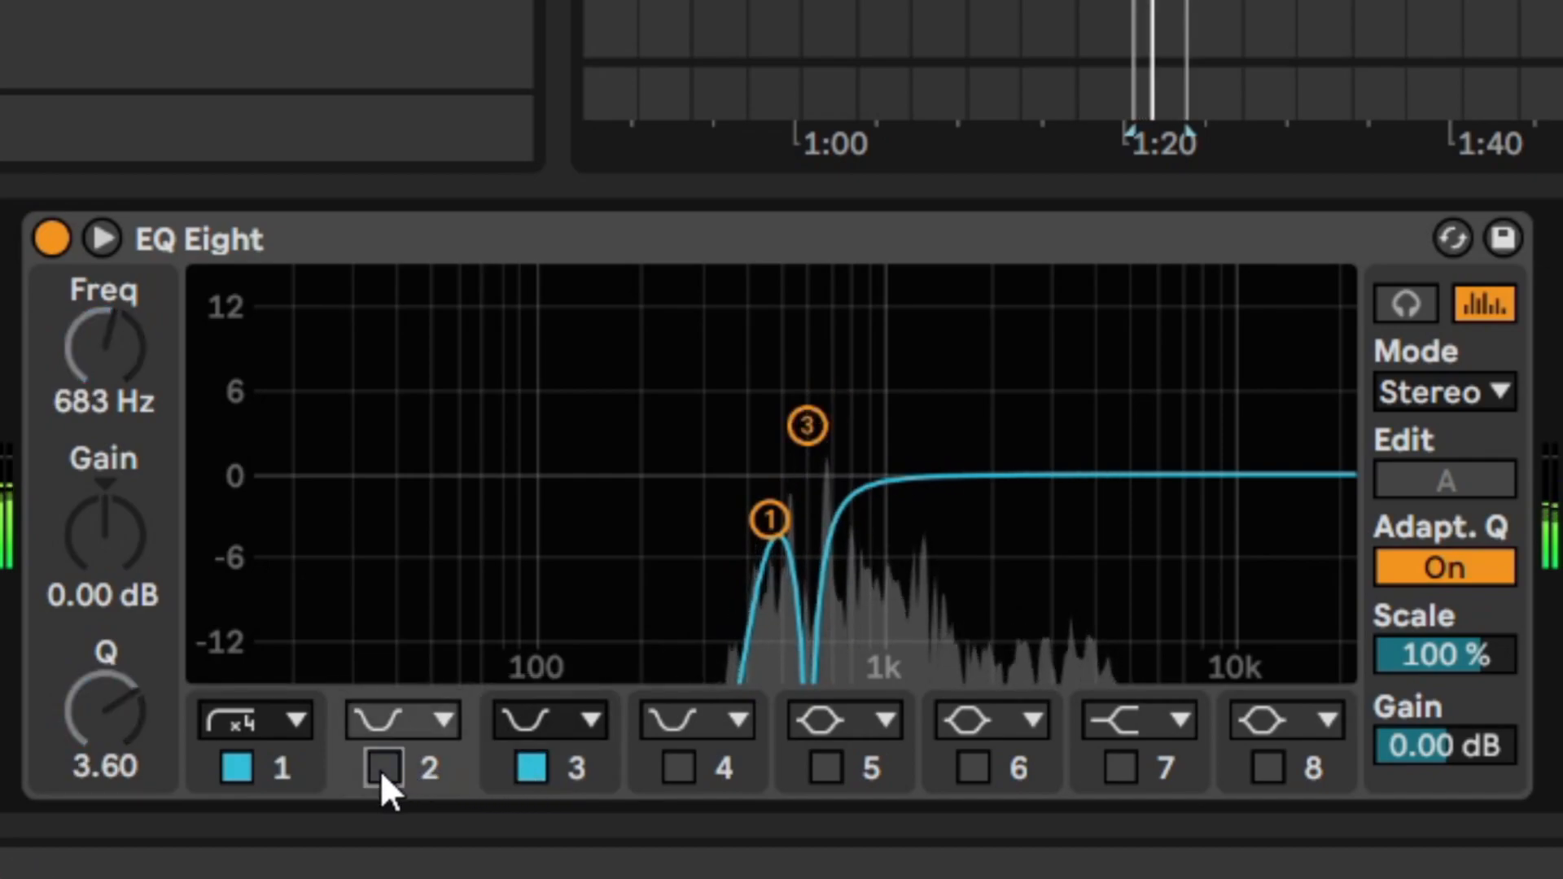
{"action": "left_click", "coordinate": [381, 769]}
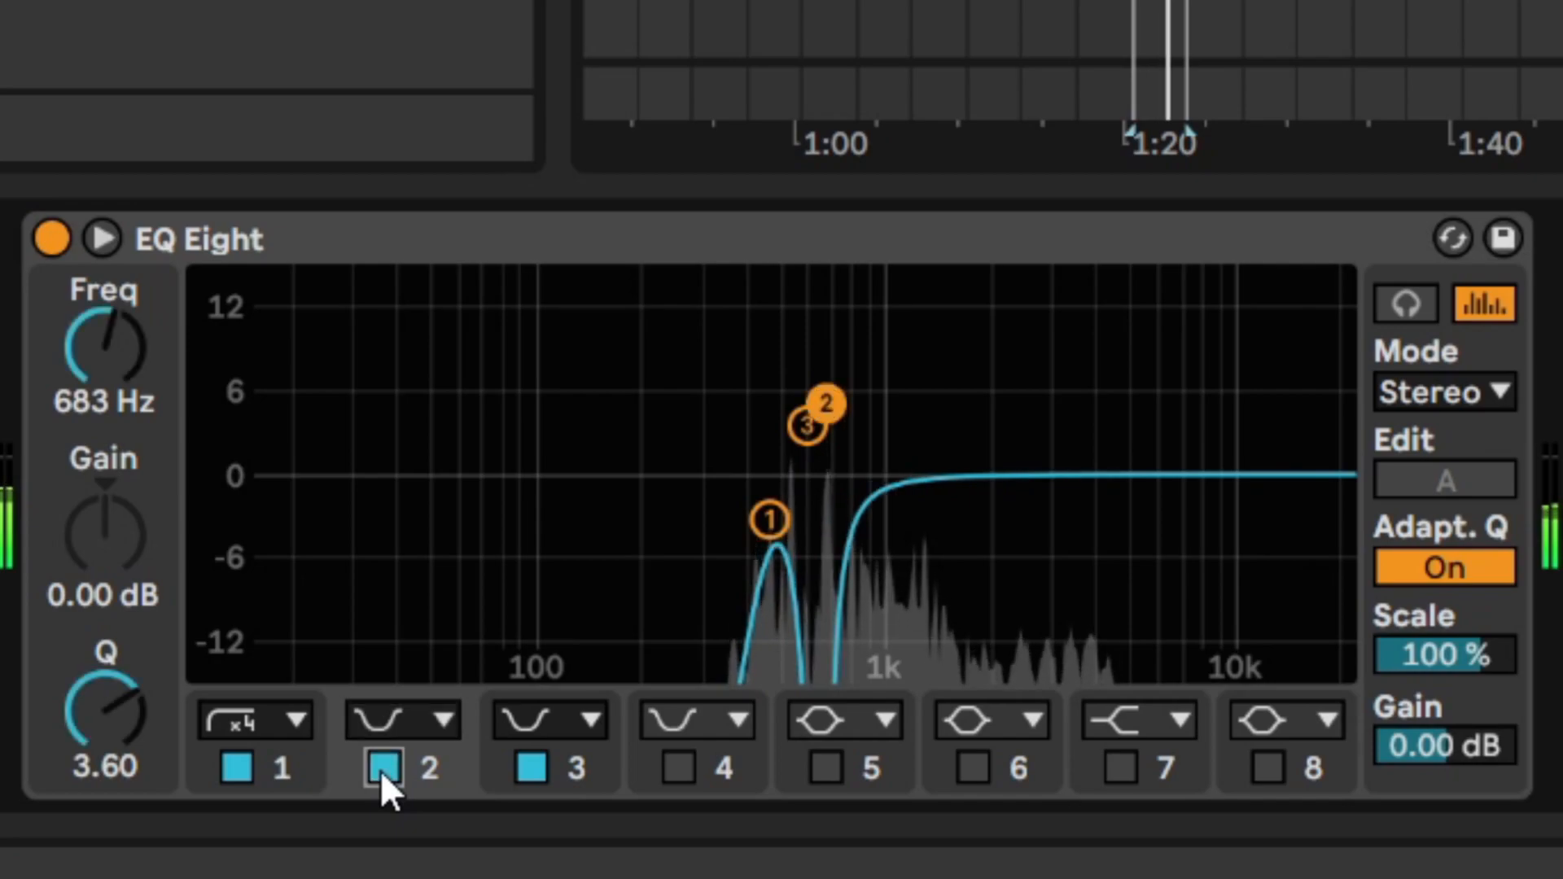
Compare the pad with EQ Eight's band 4 notch at 536 Hz on and off, leave it on and stop playback.
{"action": "left_click", "coordinate": [679, 769]}
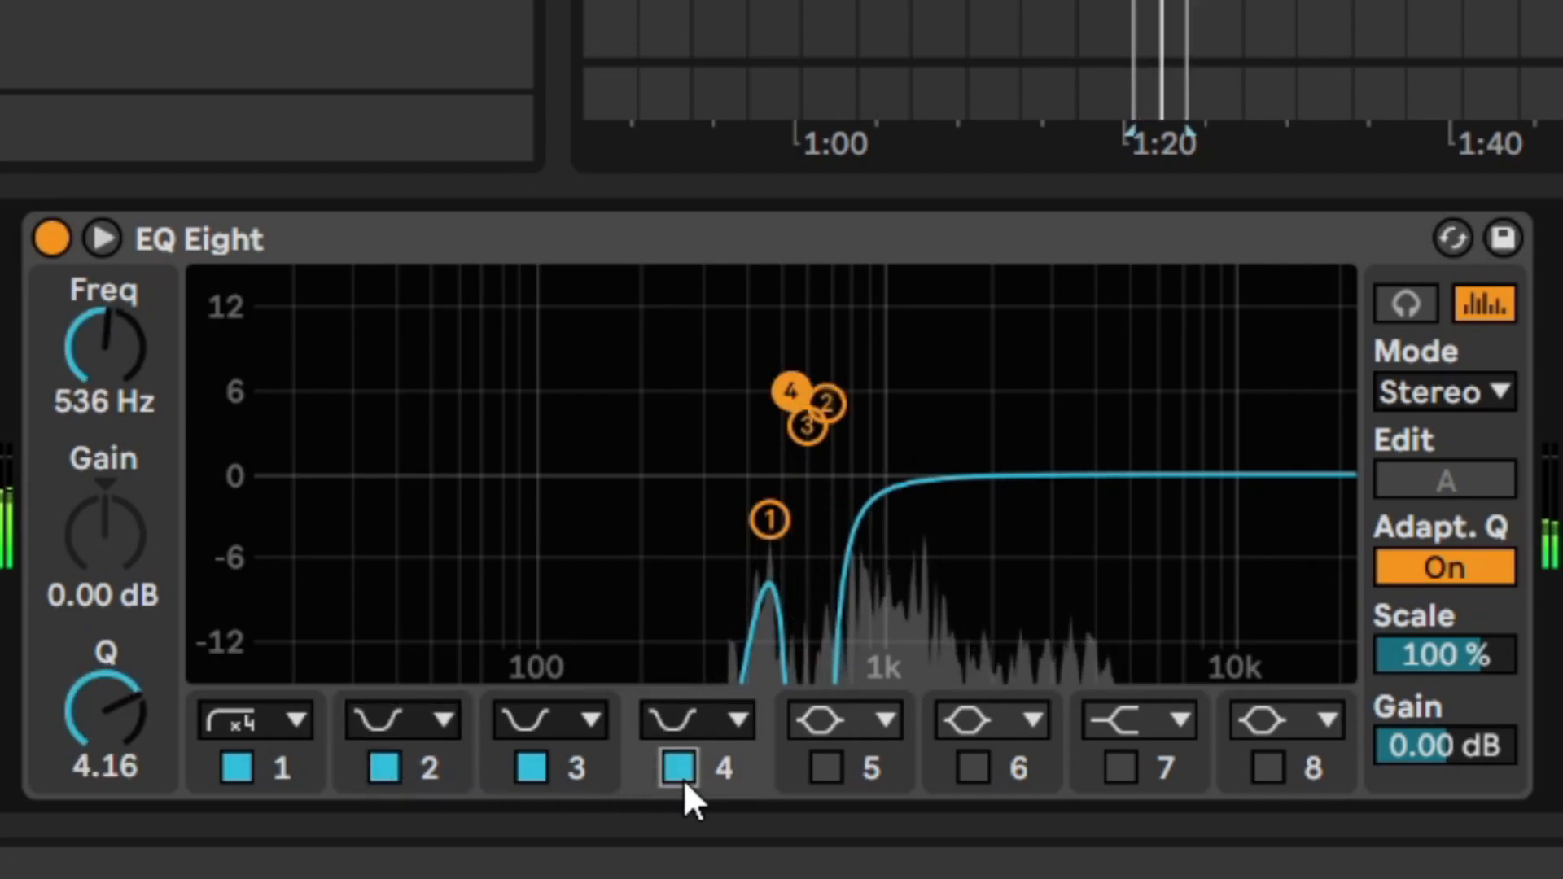
{"action": "left_click", "coordinate": [682, 779]}
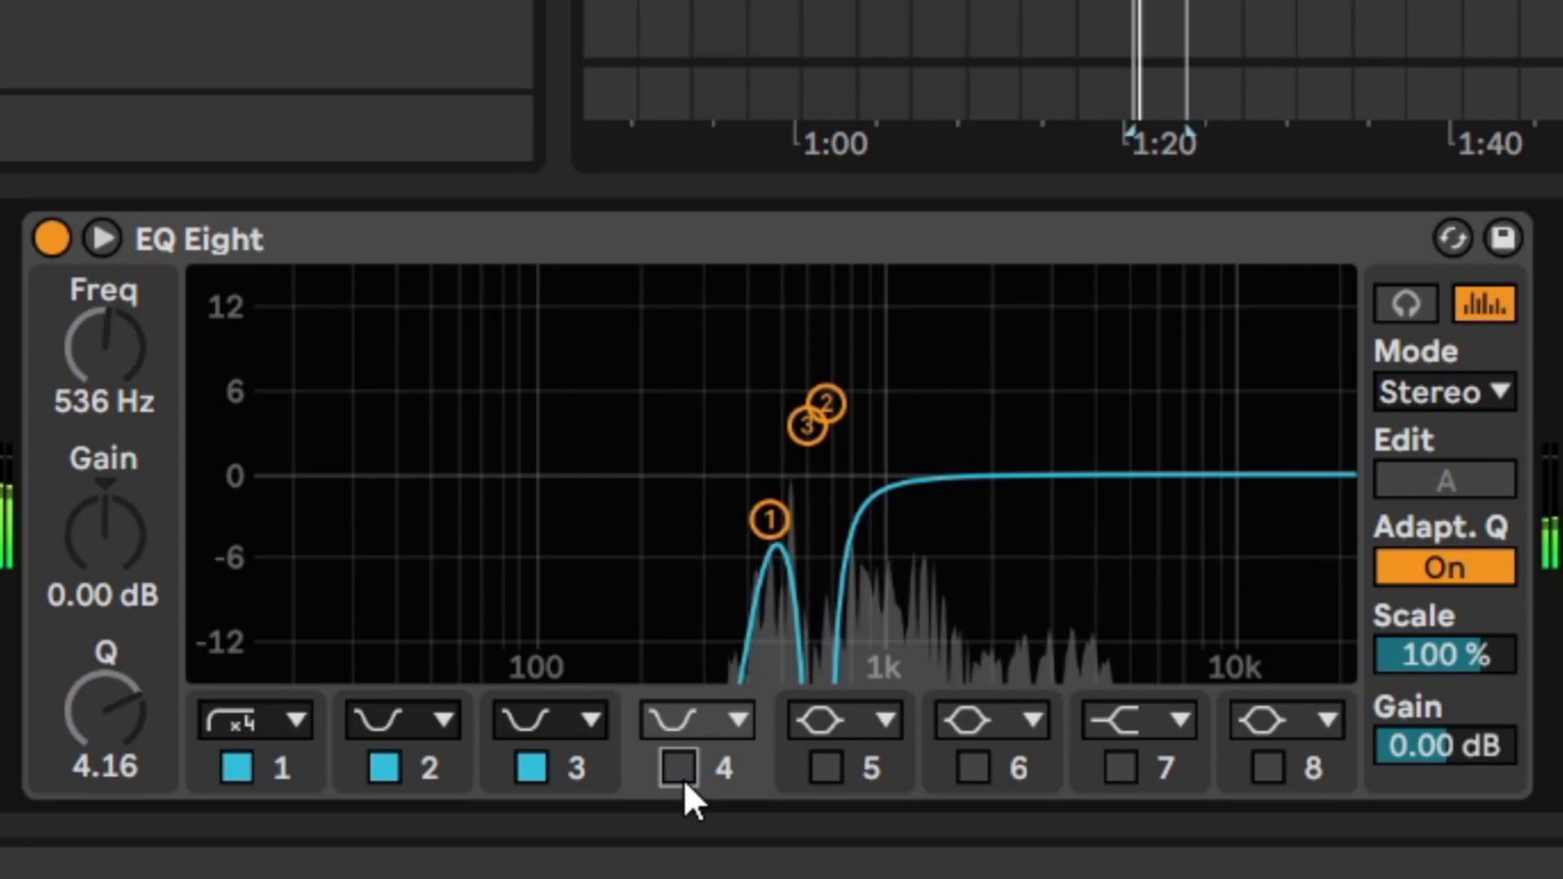
{"action": "left_click", "coordinate": [683, 779]}
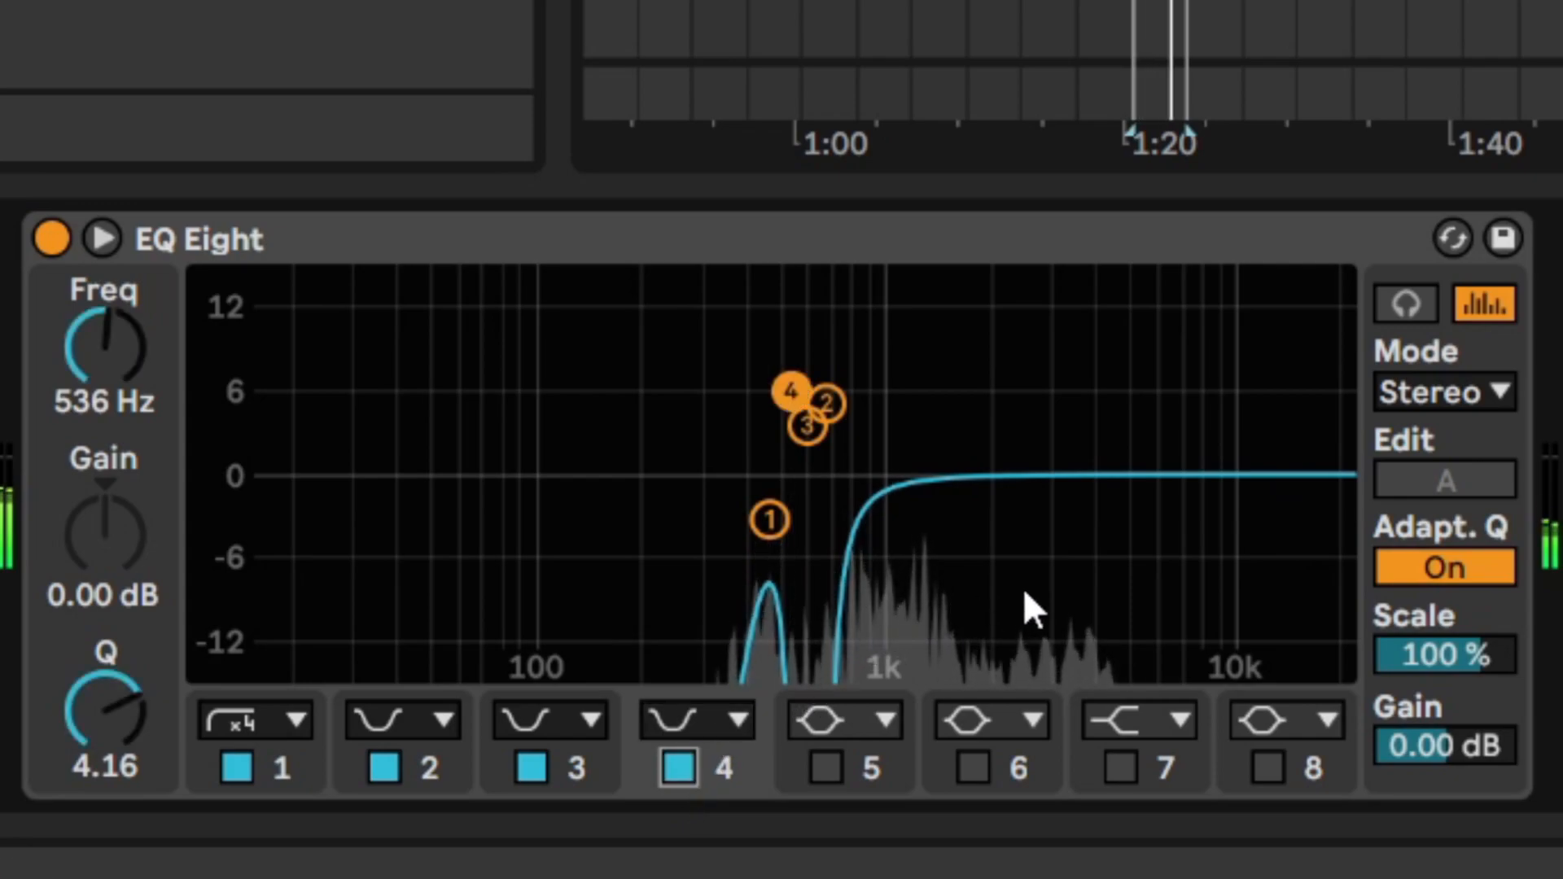
{"action": "key", "text": "space"}
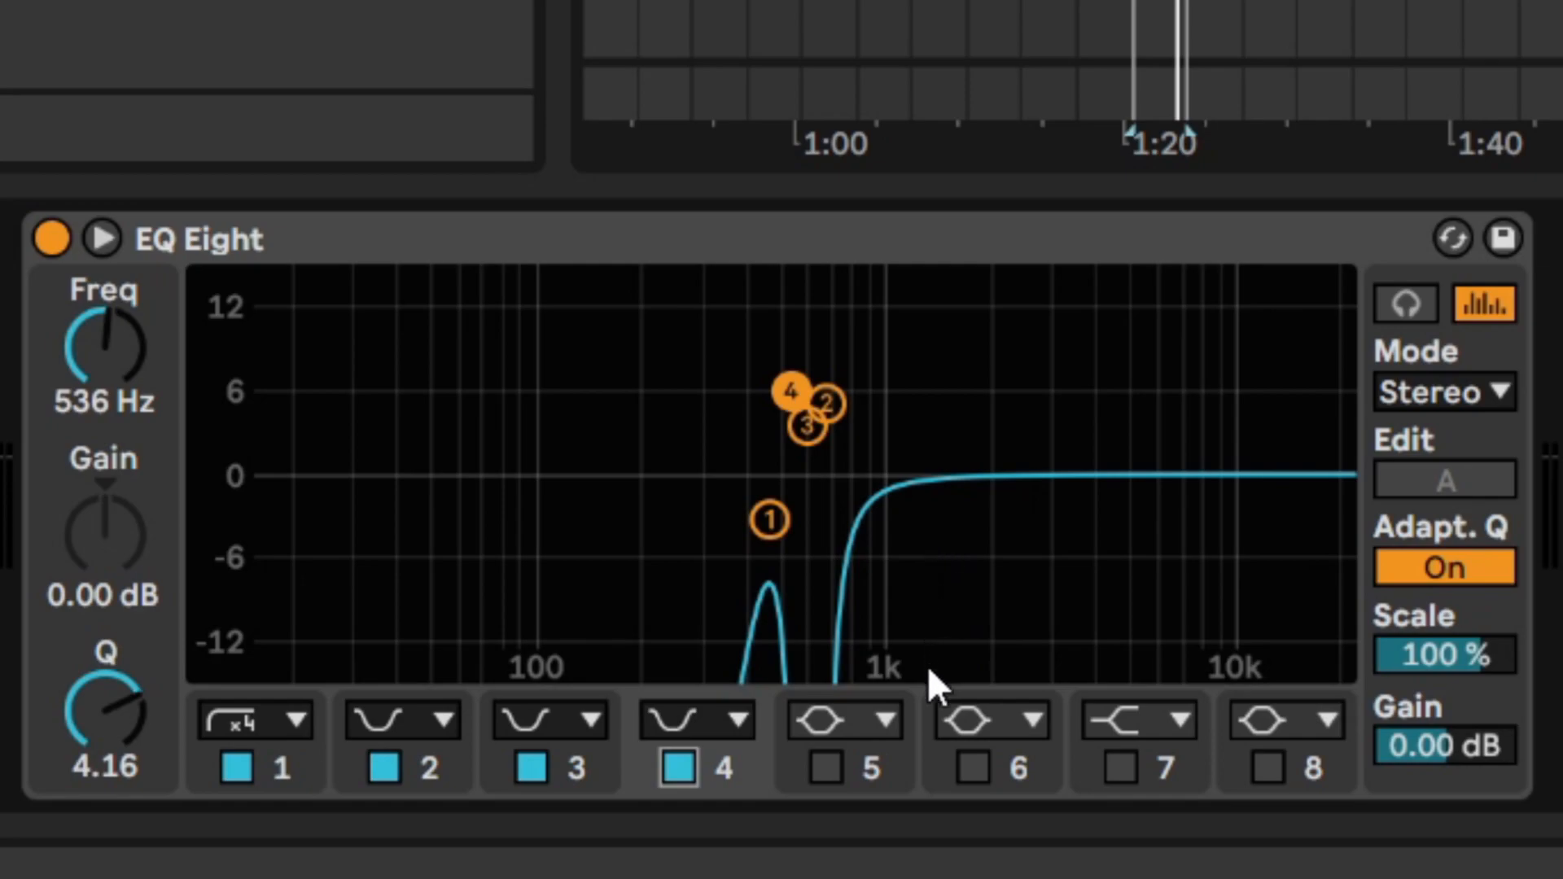
Enable EQ Eight's band 6 cut of -11.8 dB at 2.50 kHz and compare it on and off during playback with band 7 disabled, leaving it on.
{"action": "left_click", "coordinate": [972, 769]}
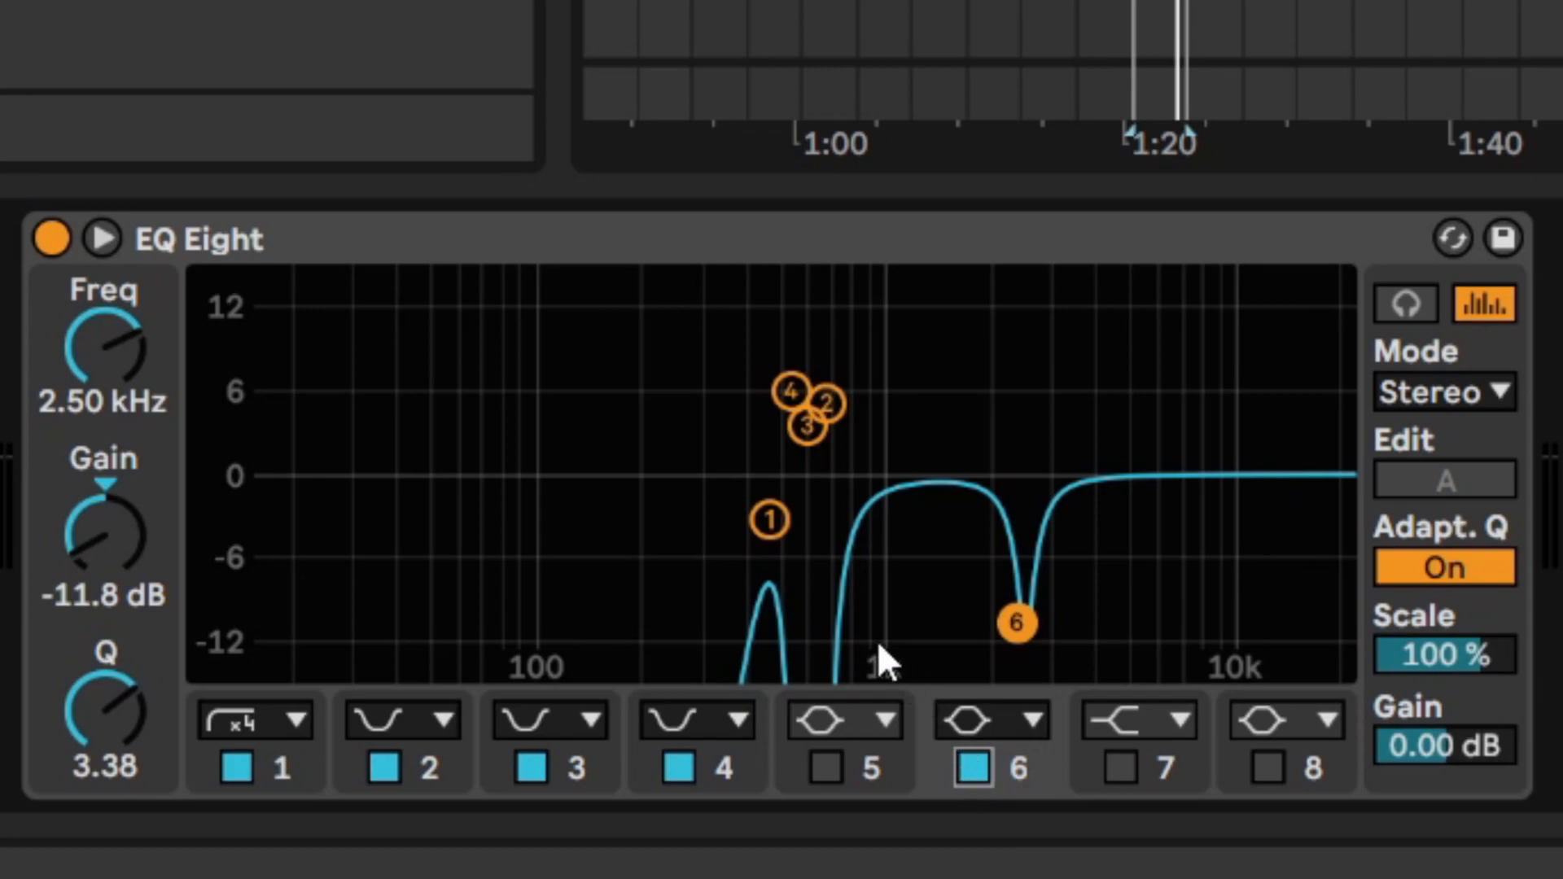
{"action": "key", "text": "ctrl"}
{"action": "key", "text": "ctrl"}
{"action": "left_click", "coordinate": [1120, 769]}
{"action": "key", "text": "space"}
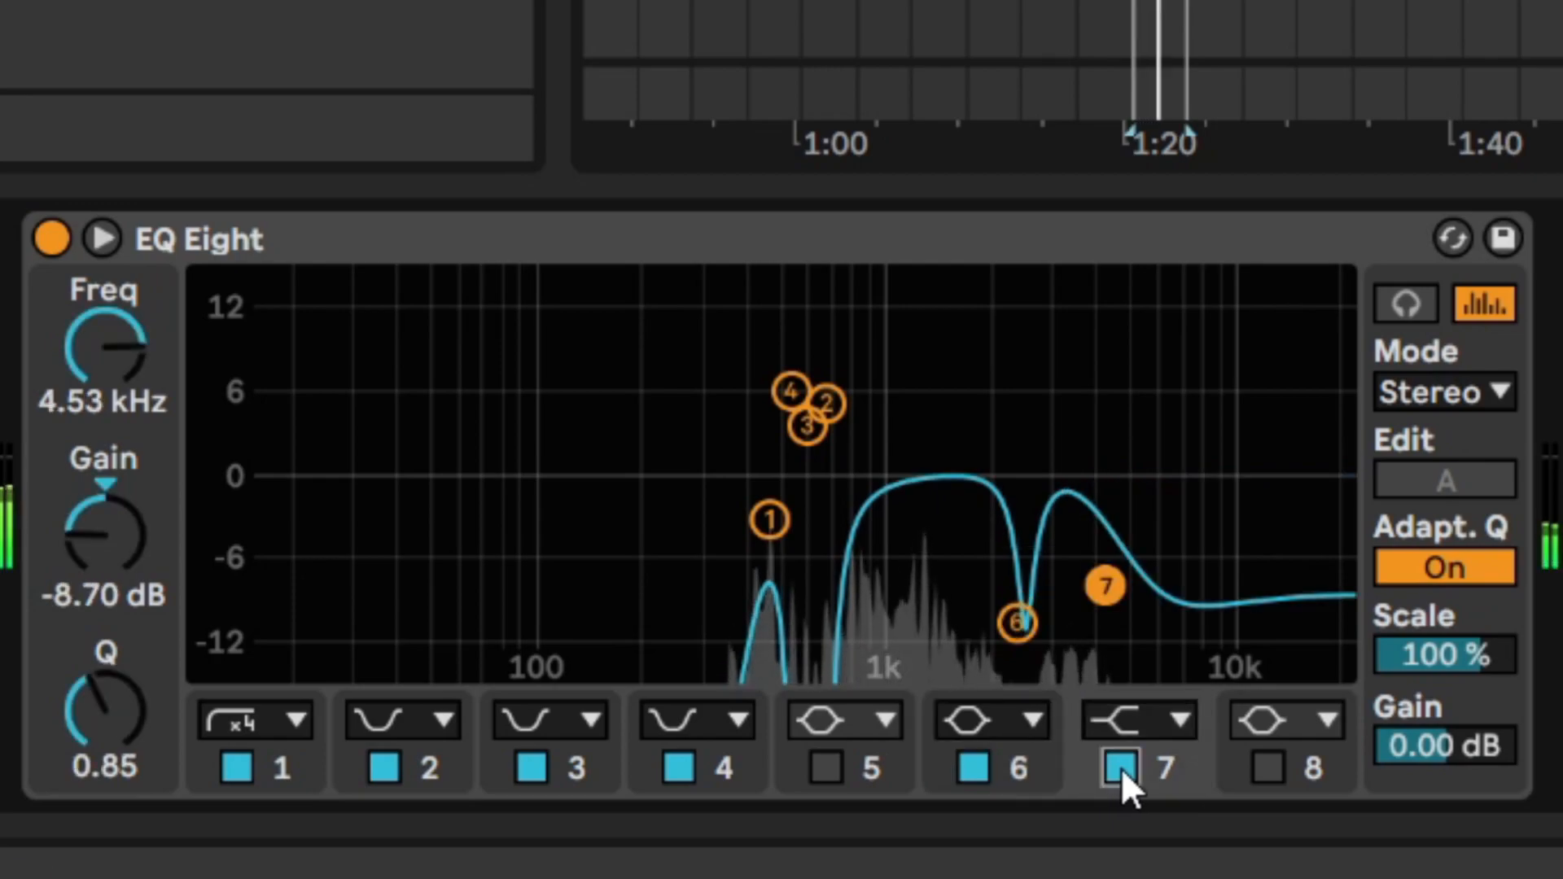
{"action": "left_click", "coordinate": [1122, 769]}
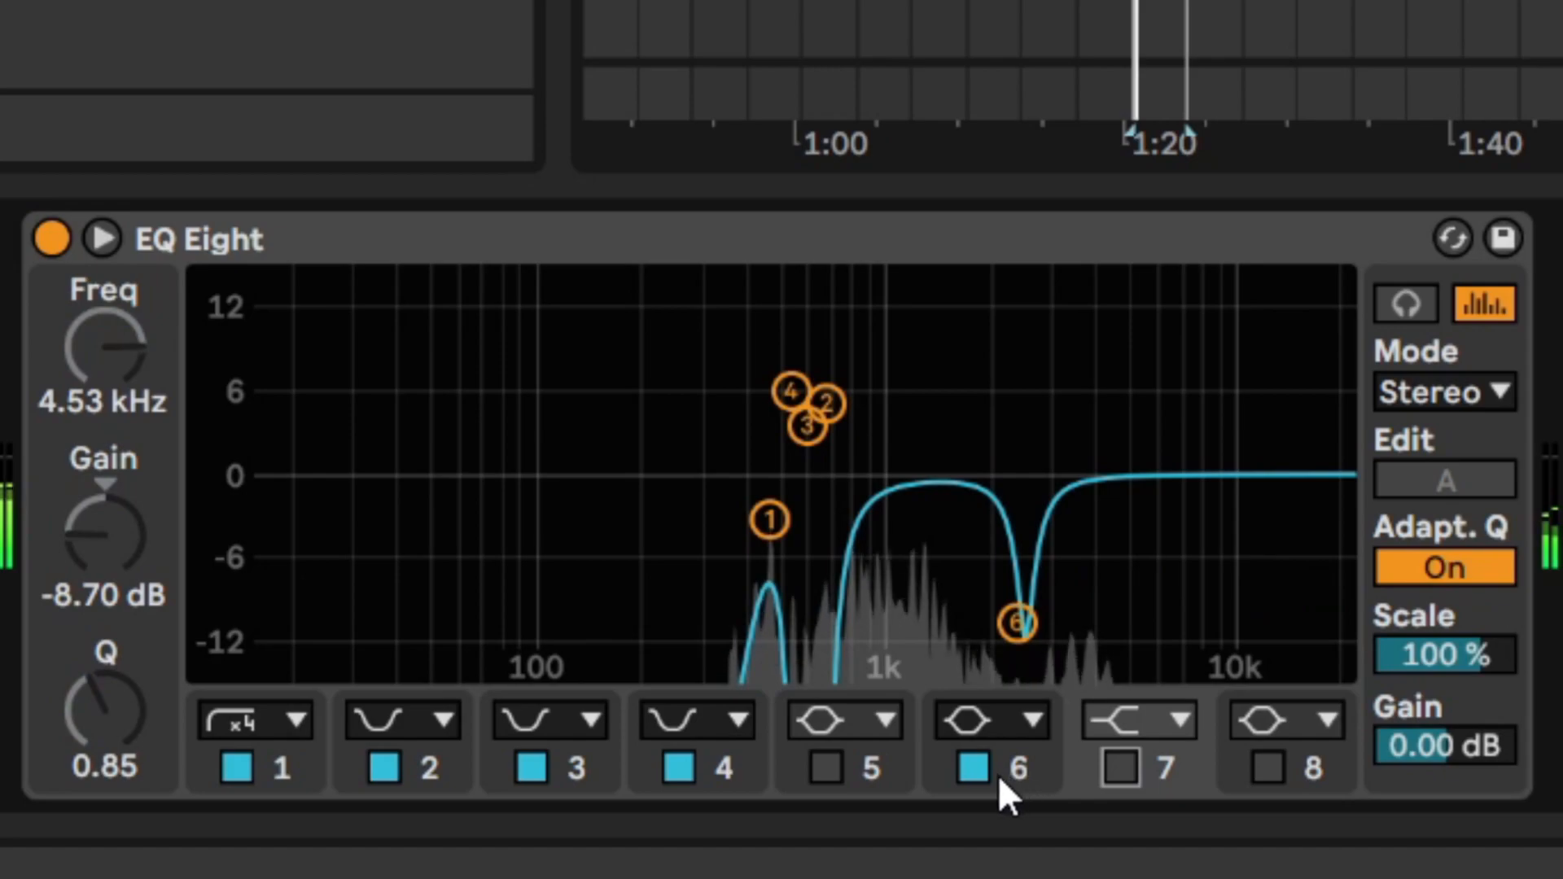
{"action": "left_click", "coordinate": [974, 769]}
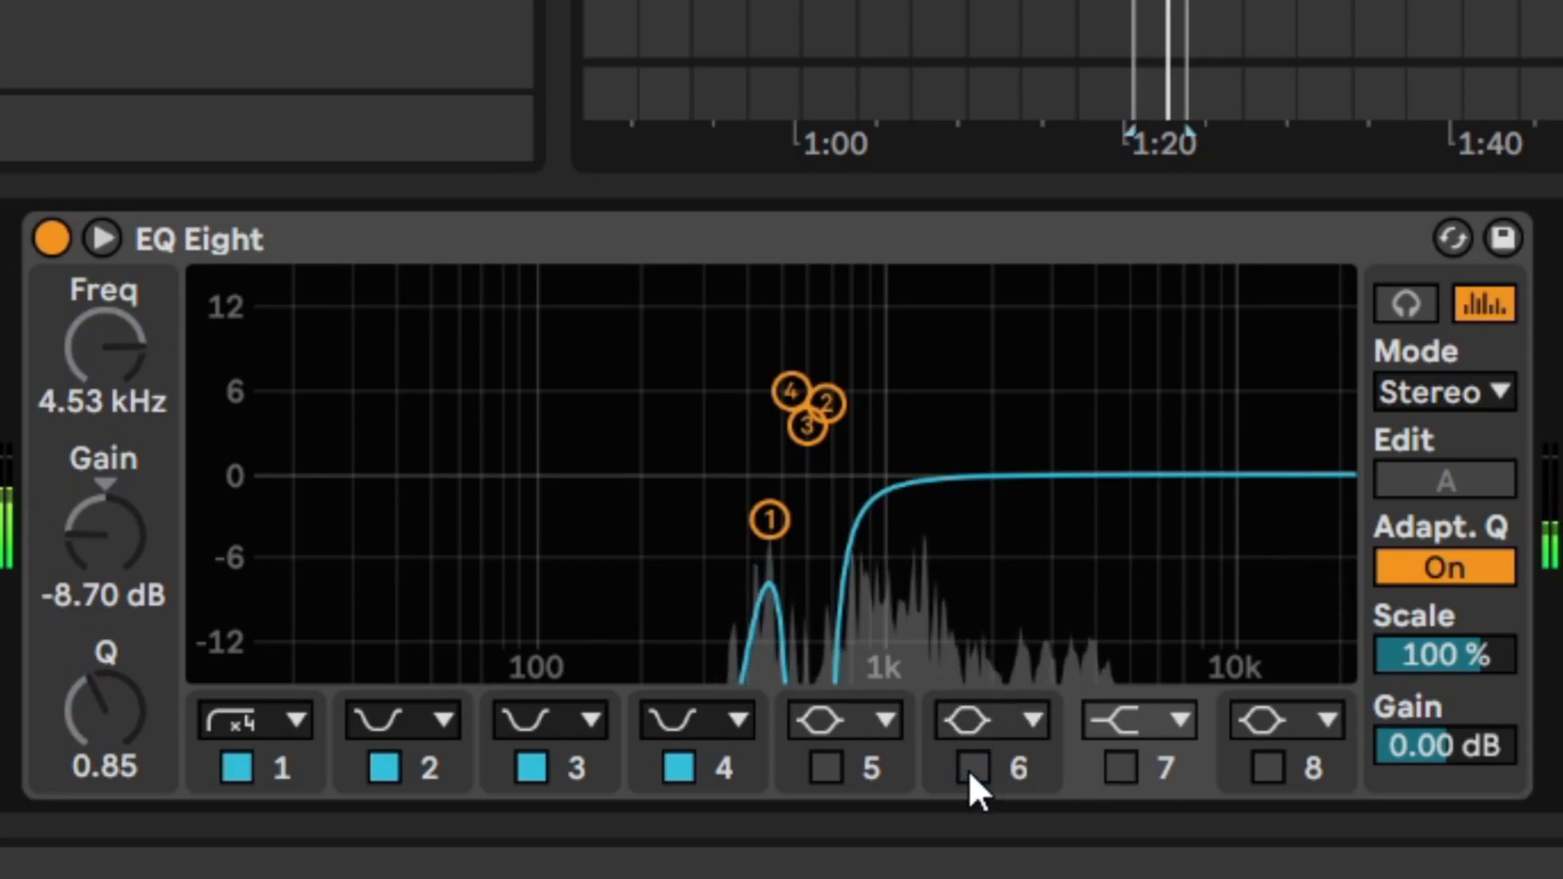
{"action": "left_click", "coordinate": [970, 768]}
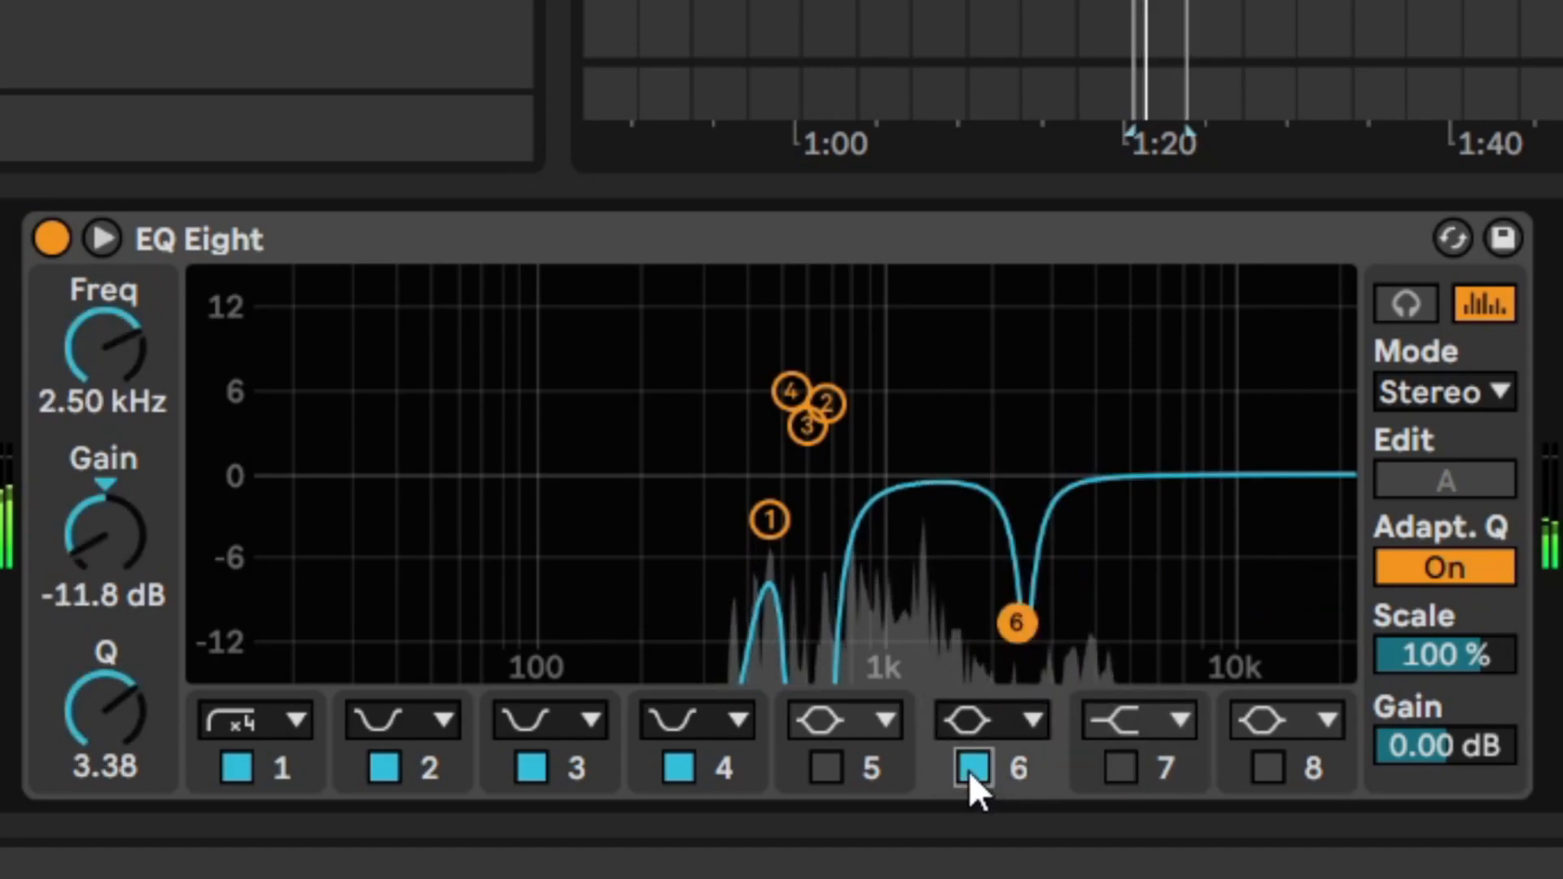
{"action": "left_click", "coordinate": [970, 768]}
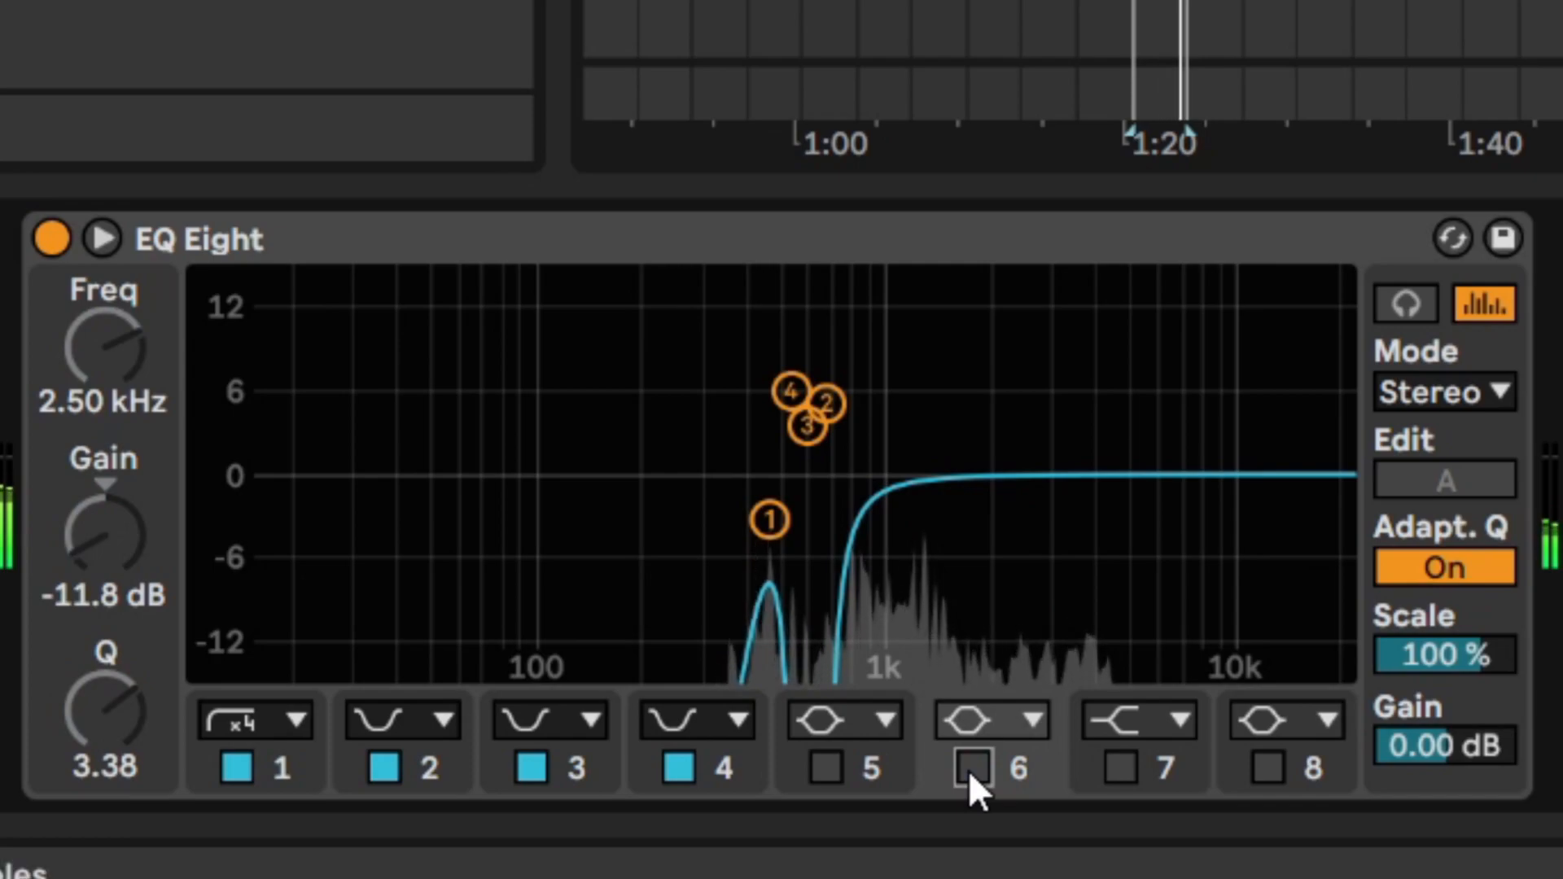
{"action": "left_click", "coordinate": [970, 768]}
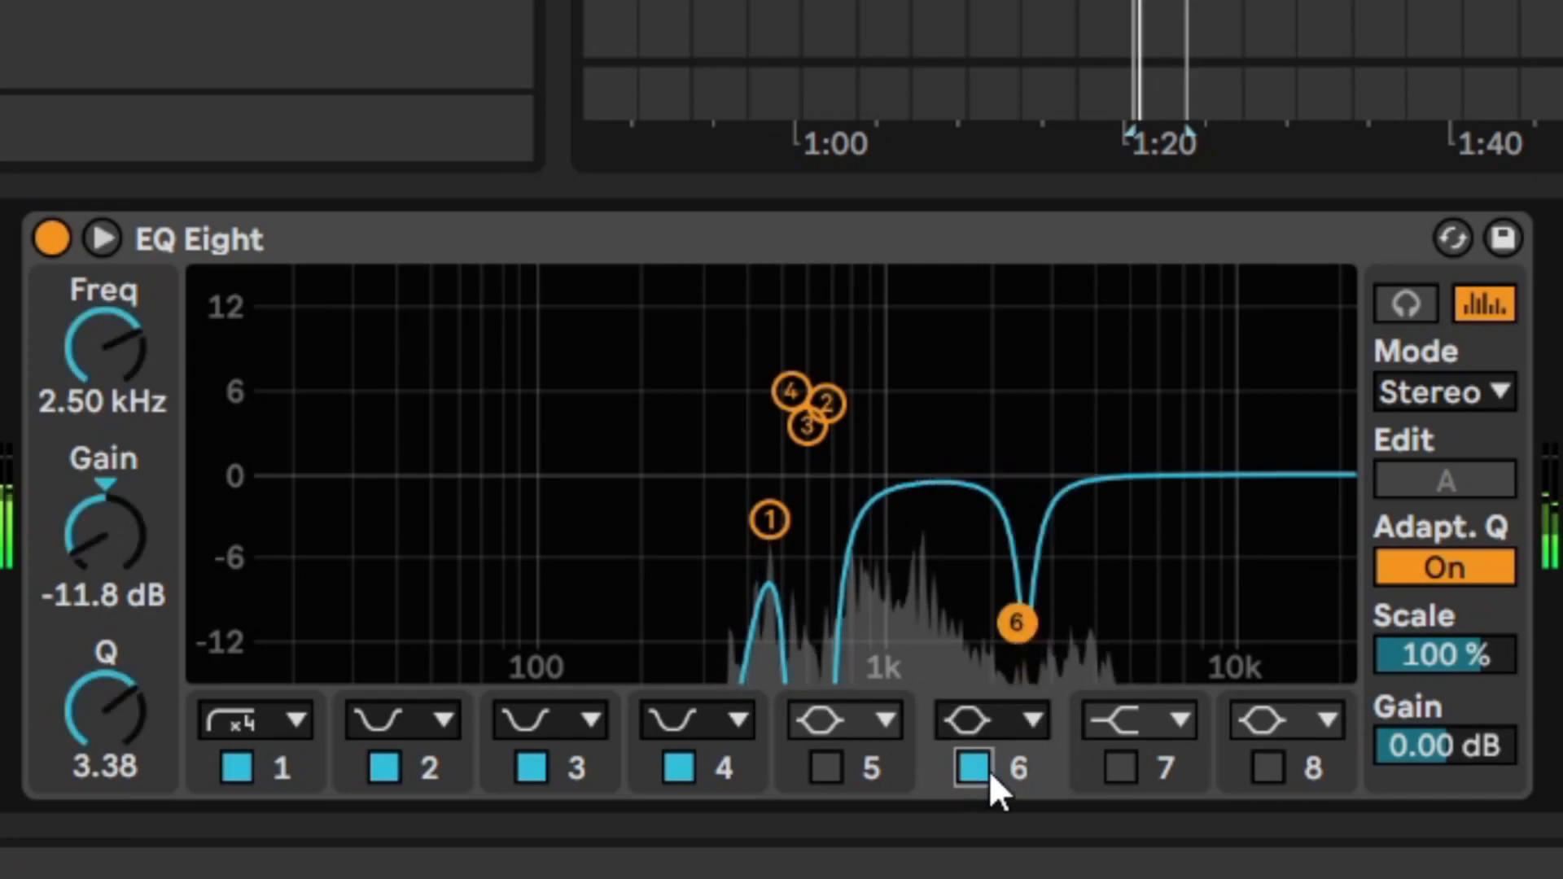
Compare the pad with EQ Eight's band 7 high shelf of -8.70 dB at 4.53 kHz on and off, leaving it on.
{"action": "left_click", "coordinate": [1120, 773]}
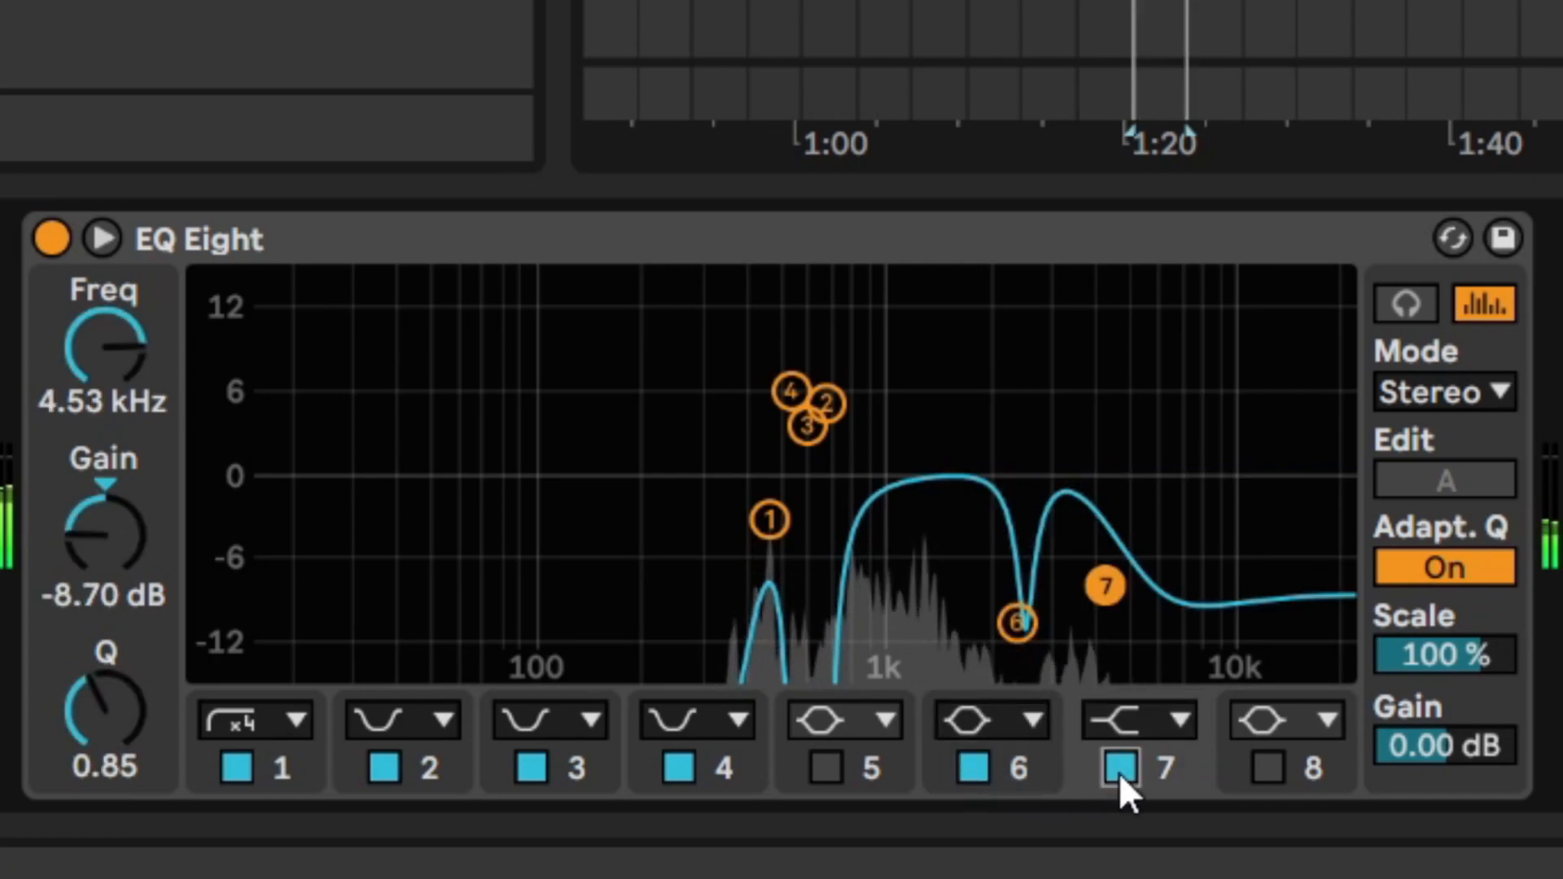
{"action": "left_click", "coordinate": [1118, 769]}
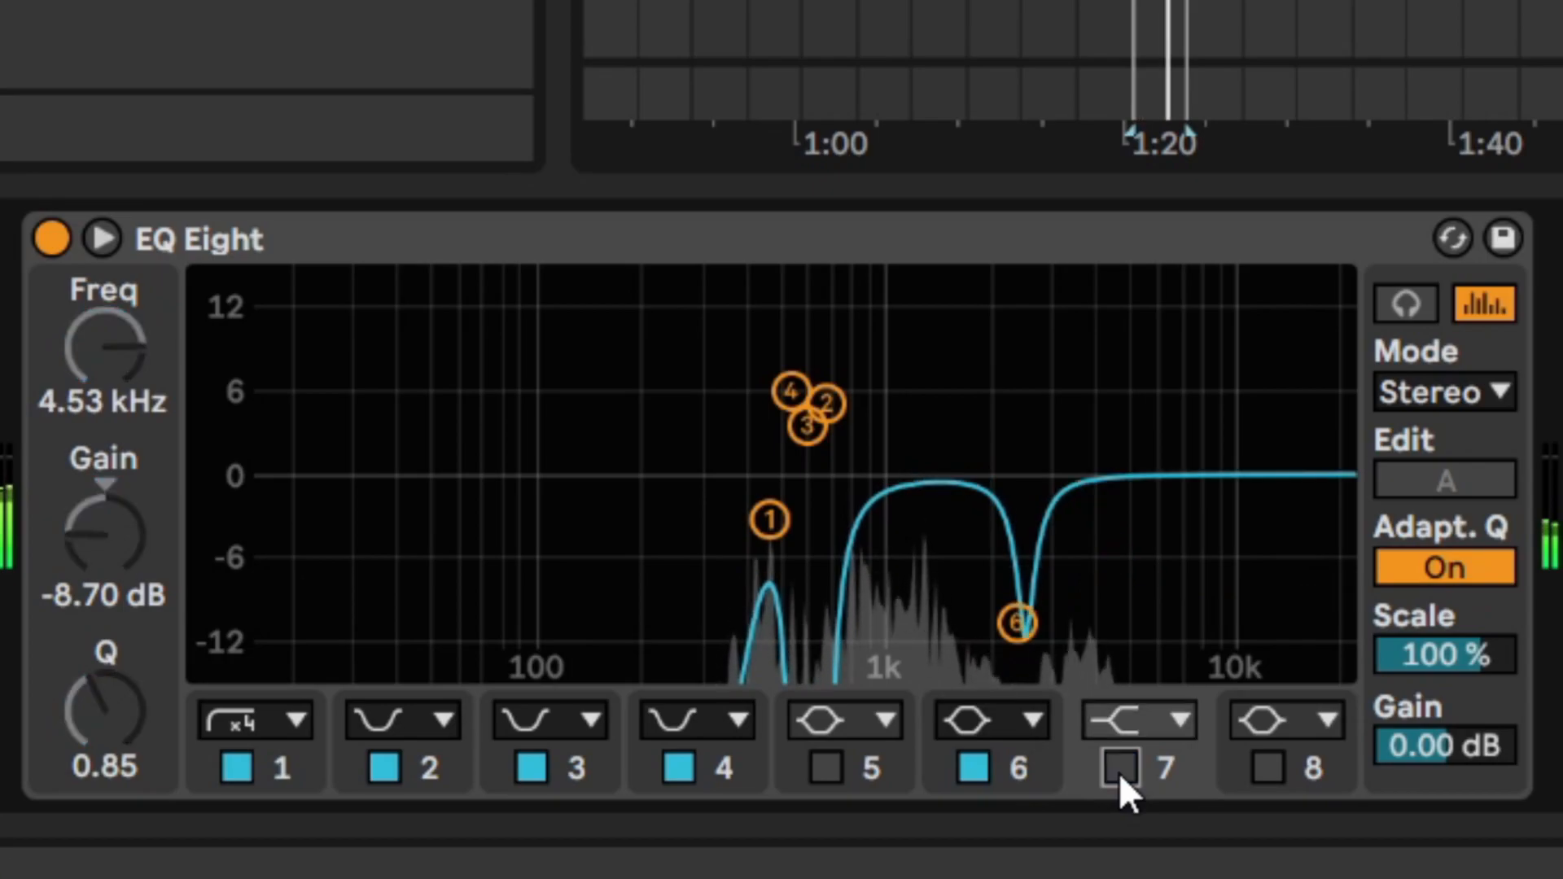
{"action": "left_click", "coordinate": [1119, 769]}
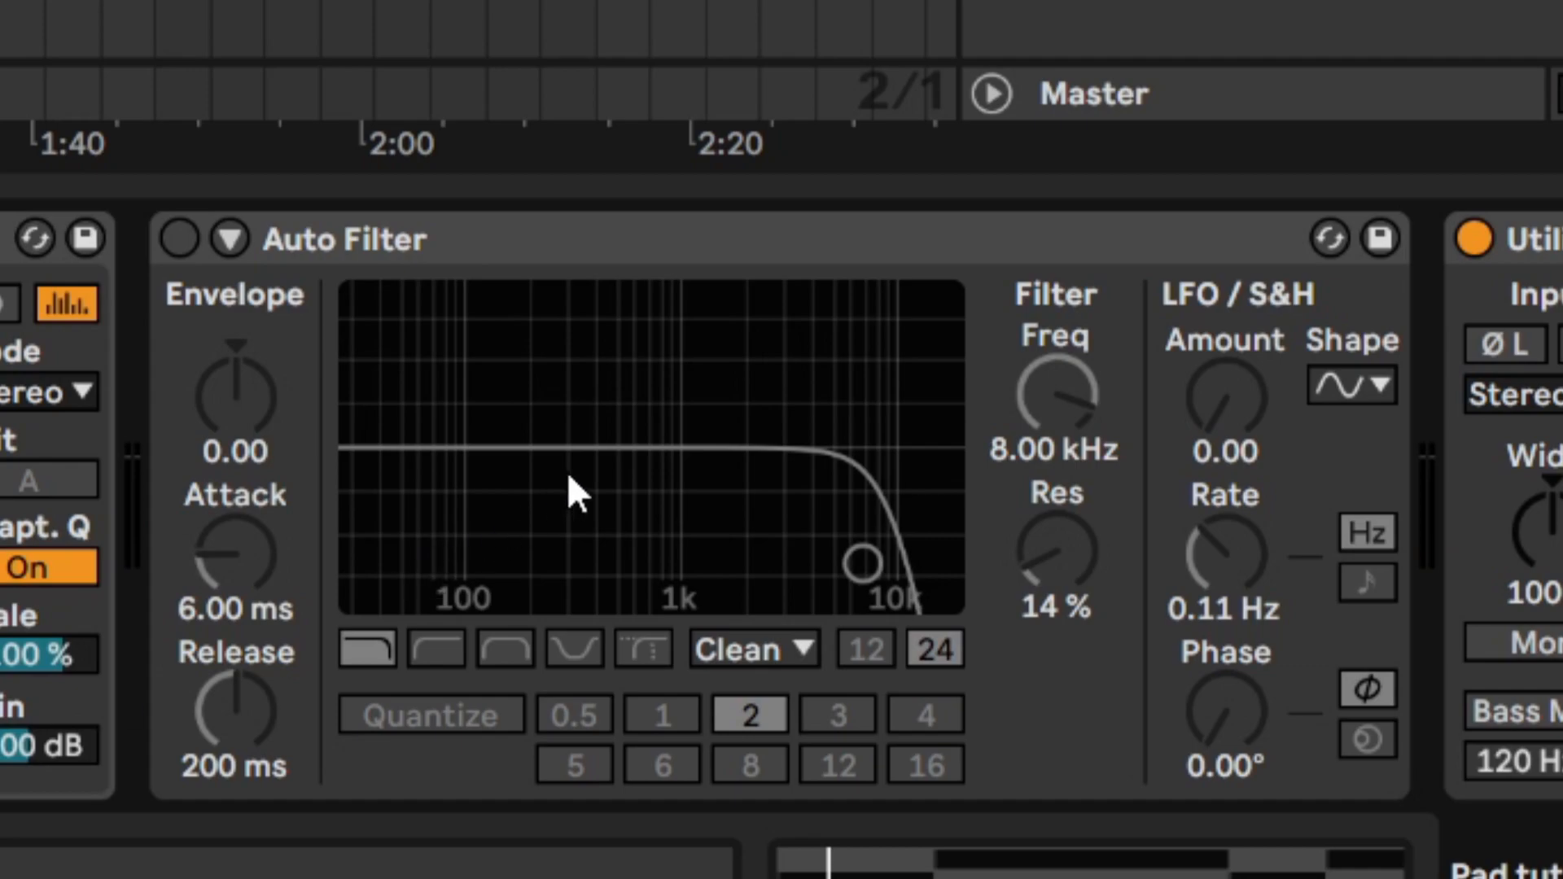
Compare the pad with Auto Filter's 8.00 kHz low-pass on and off, leaving it on.
{"action": "left_click", "coordinate": [600, 453]}
{"action": "left_click", "coordinate": [179, 239]}
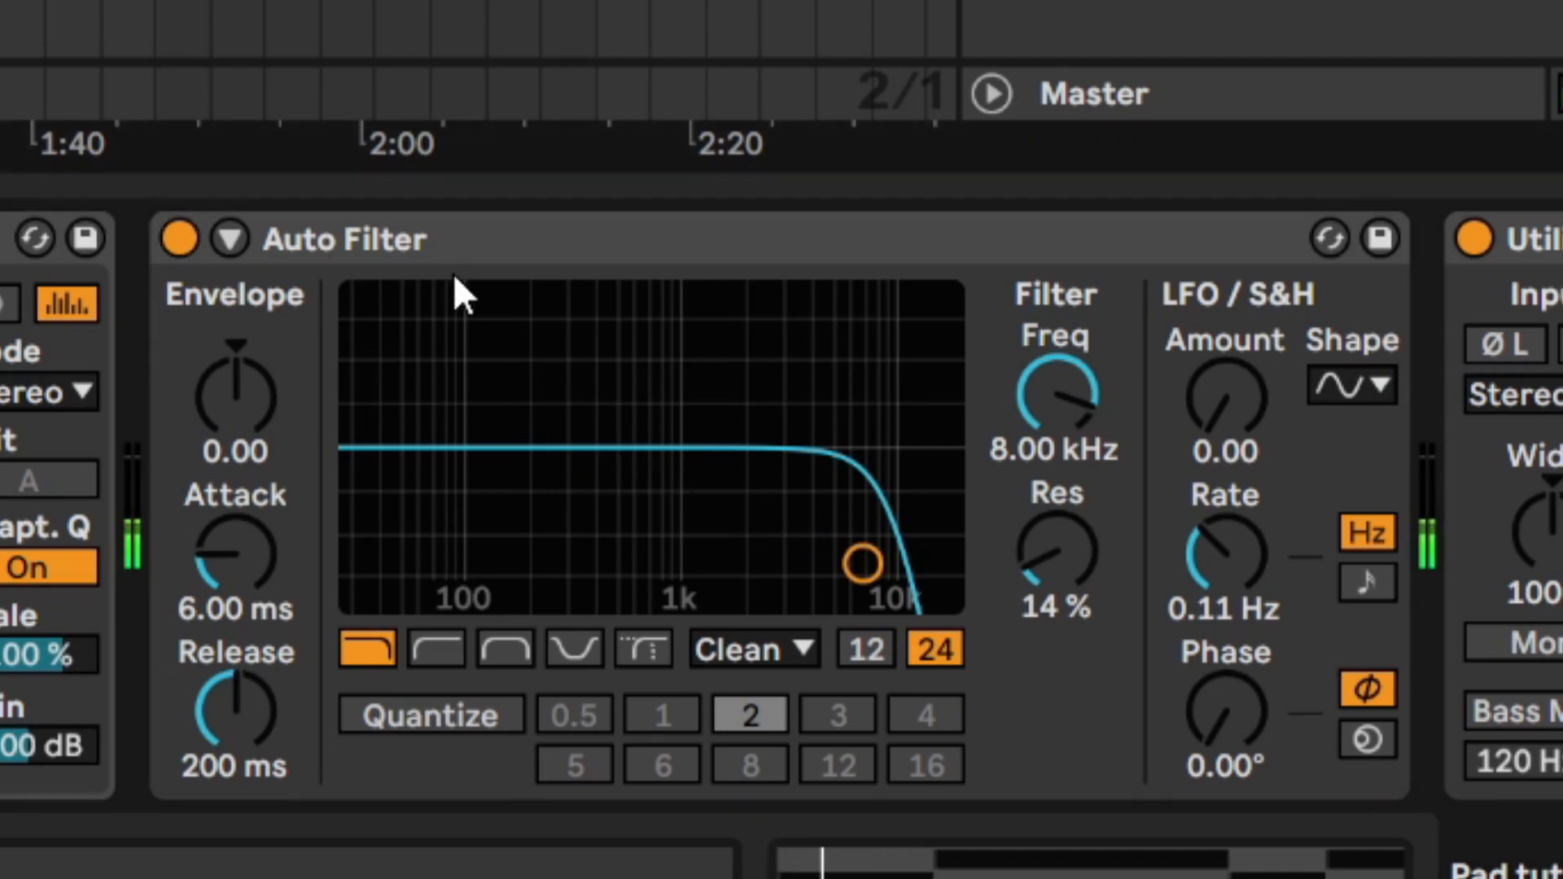
{"action": "left_click", "coordinate": [179, 238]}
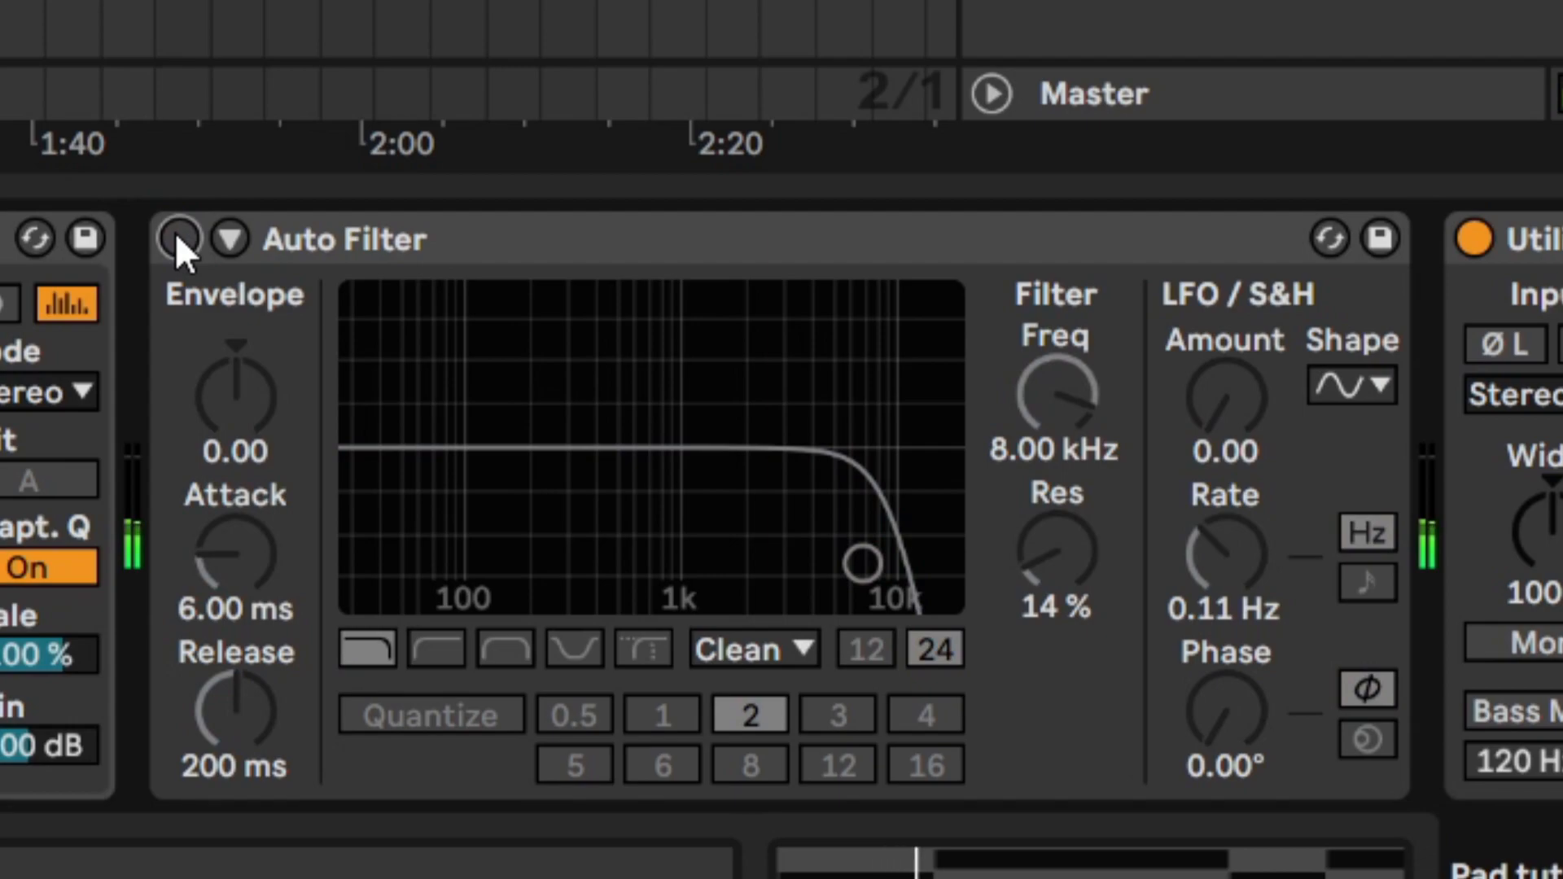
{"action": "left_click", "coordinate": [179, 238]}
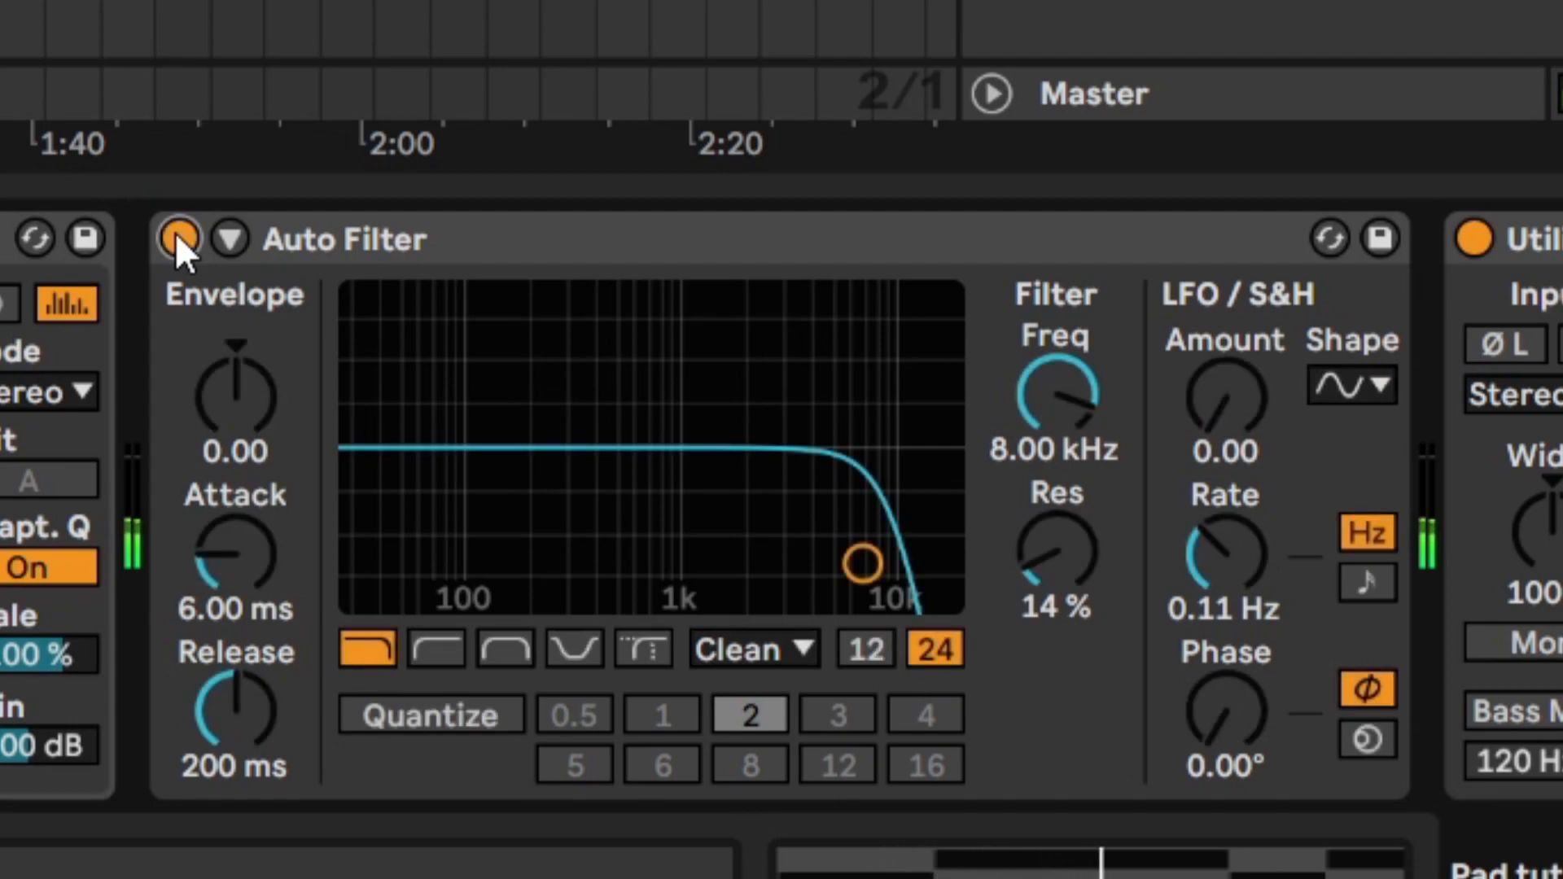
{"action": "left_click", "coordinate": [179, 238]}
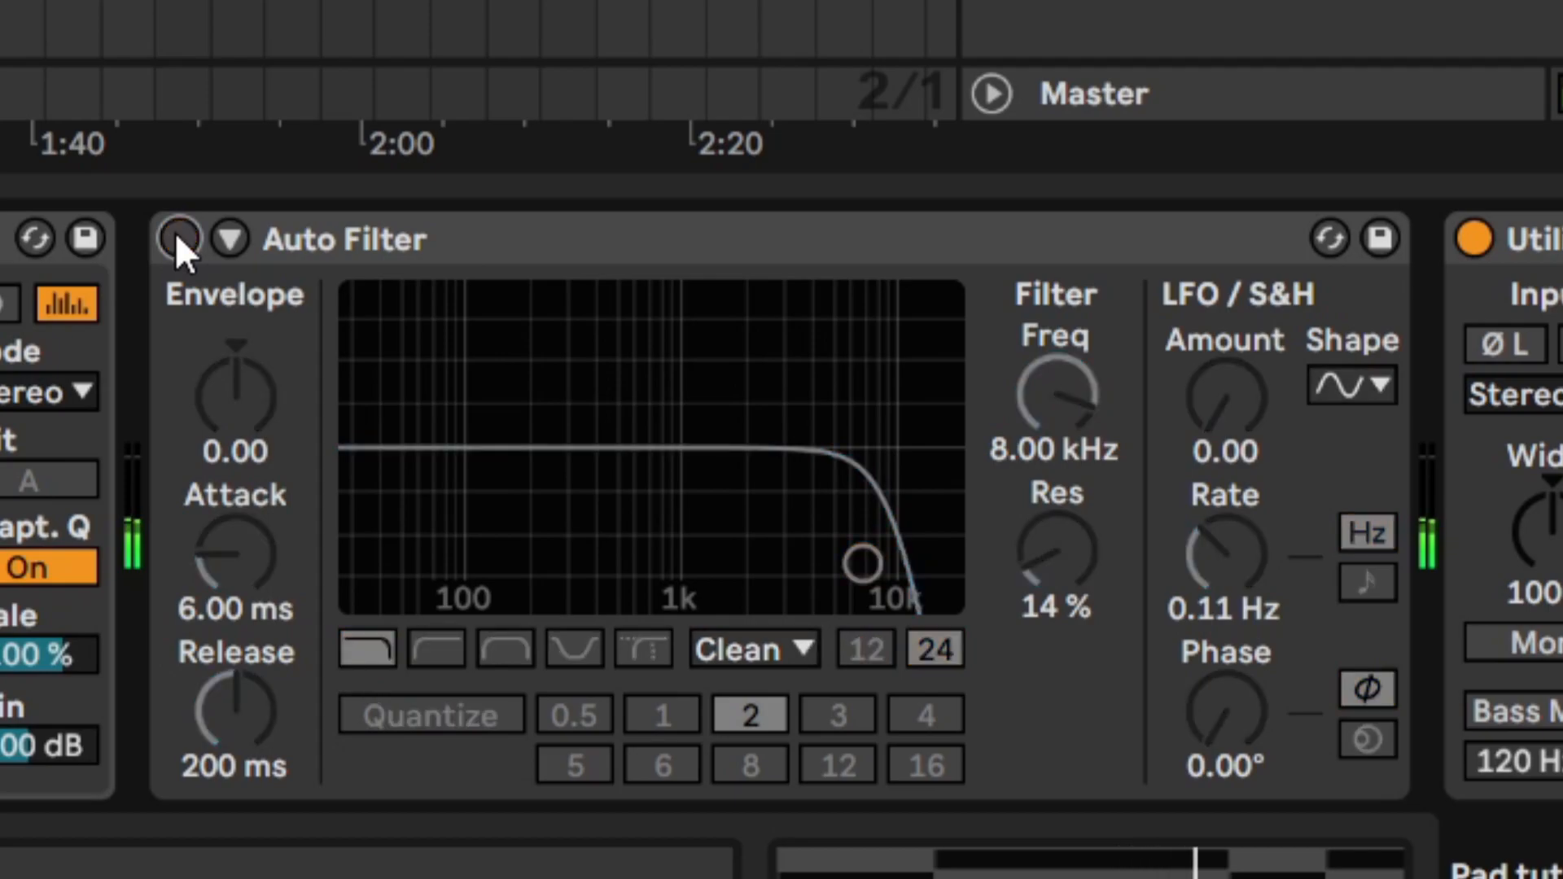
{"action": "left_click", "coordinate": [179, 238]}
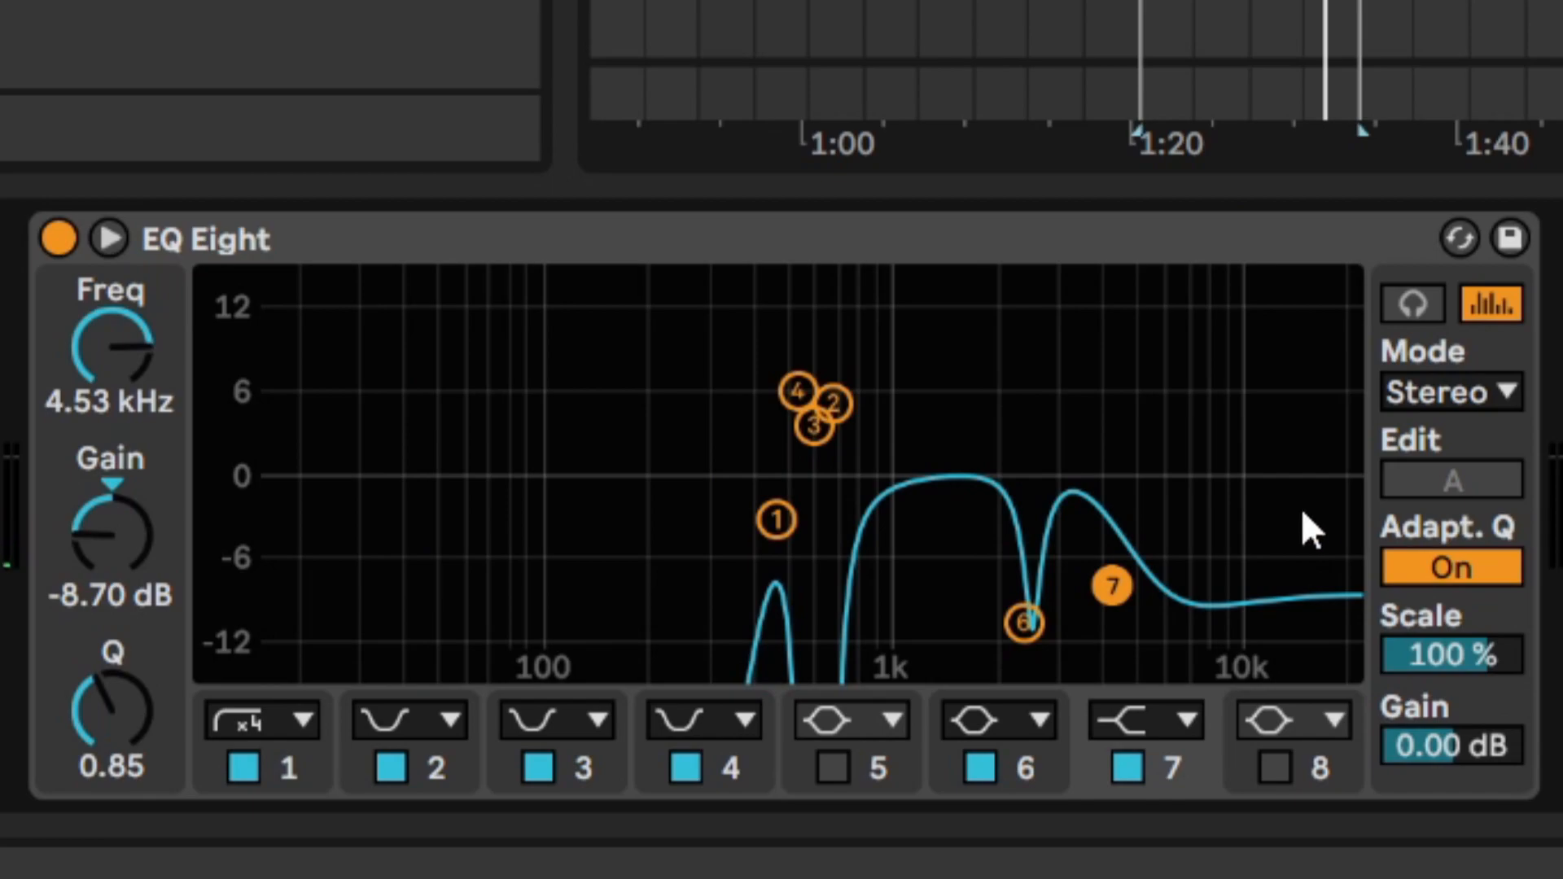
Restart playback and compare EQ Eight's band 5 boost of 2.90 dB at 905 Hz on and off, leaving it on.
{"action": "key", "text": "ctrl"}
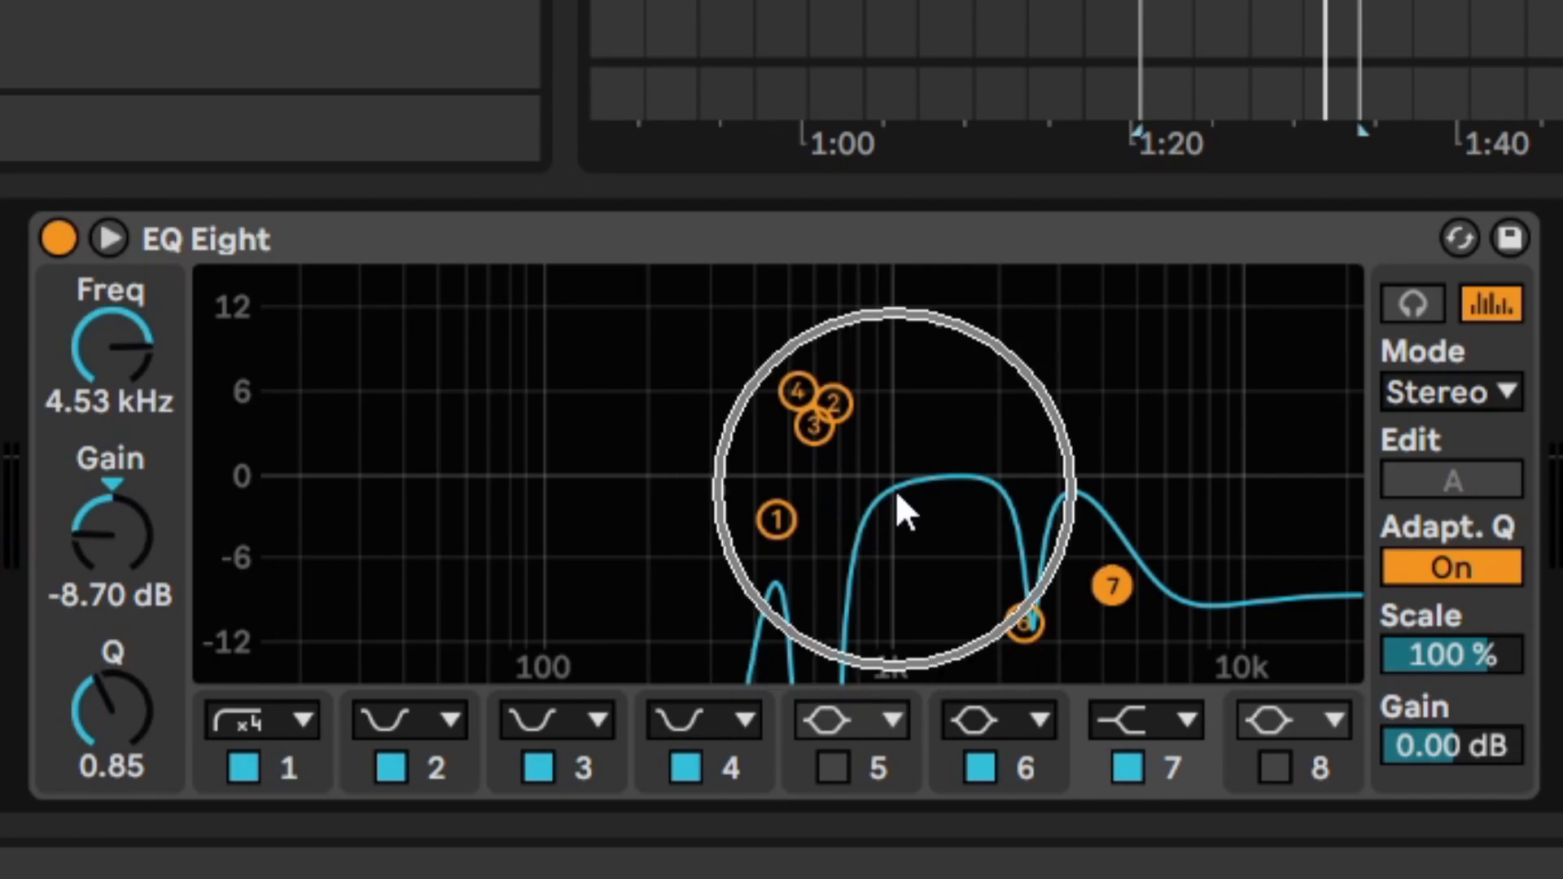
{"action": "key", "text": "space"}
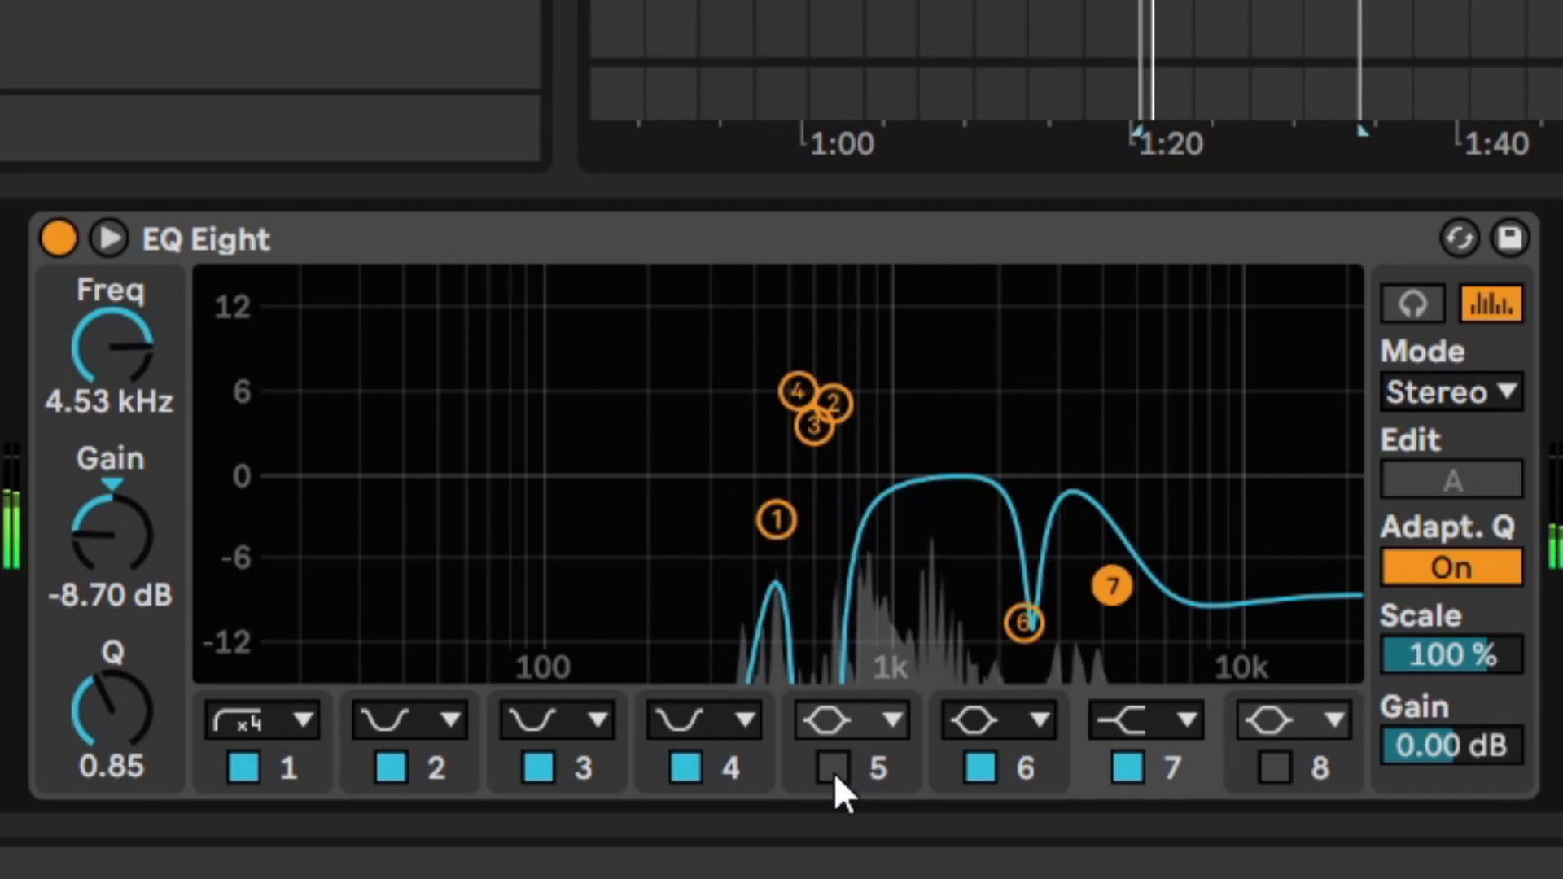
{"action": "left_click", "coordinate": [834, 774]}
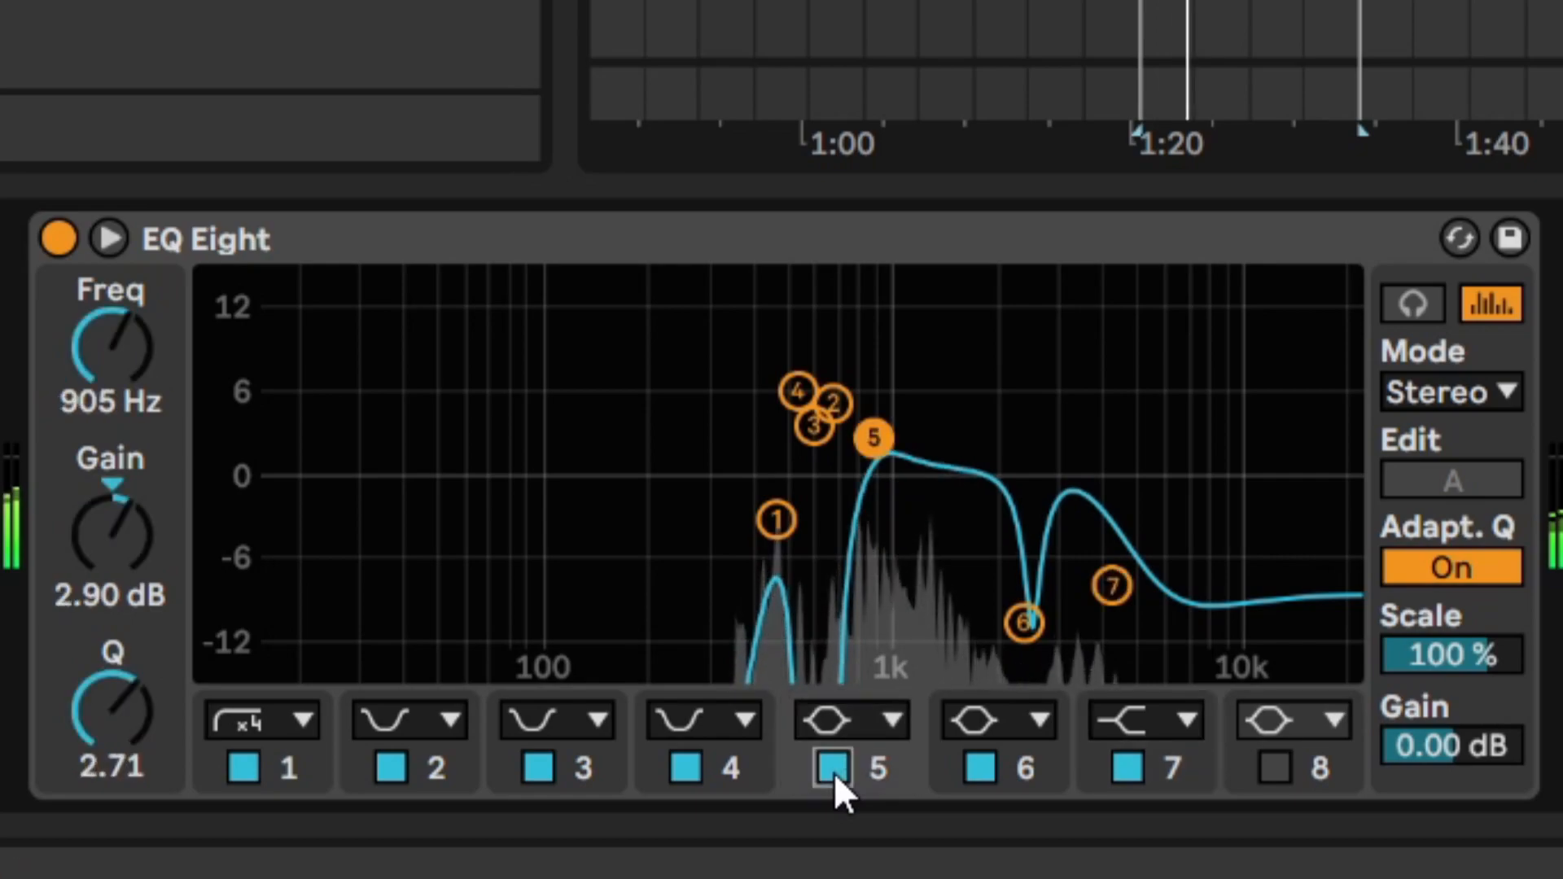
{"action": "left_click", "coordinate": [833, 773]}
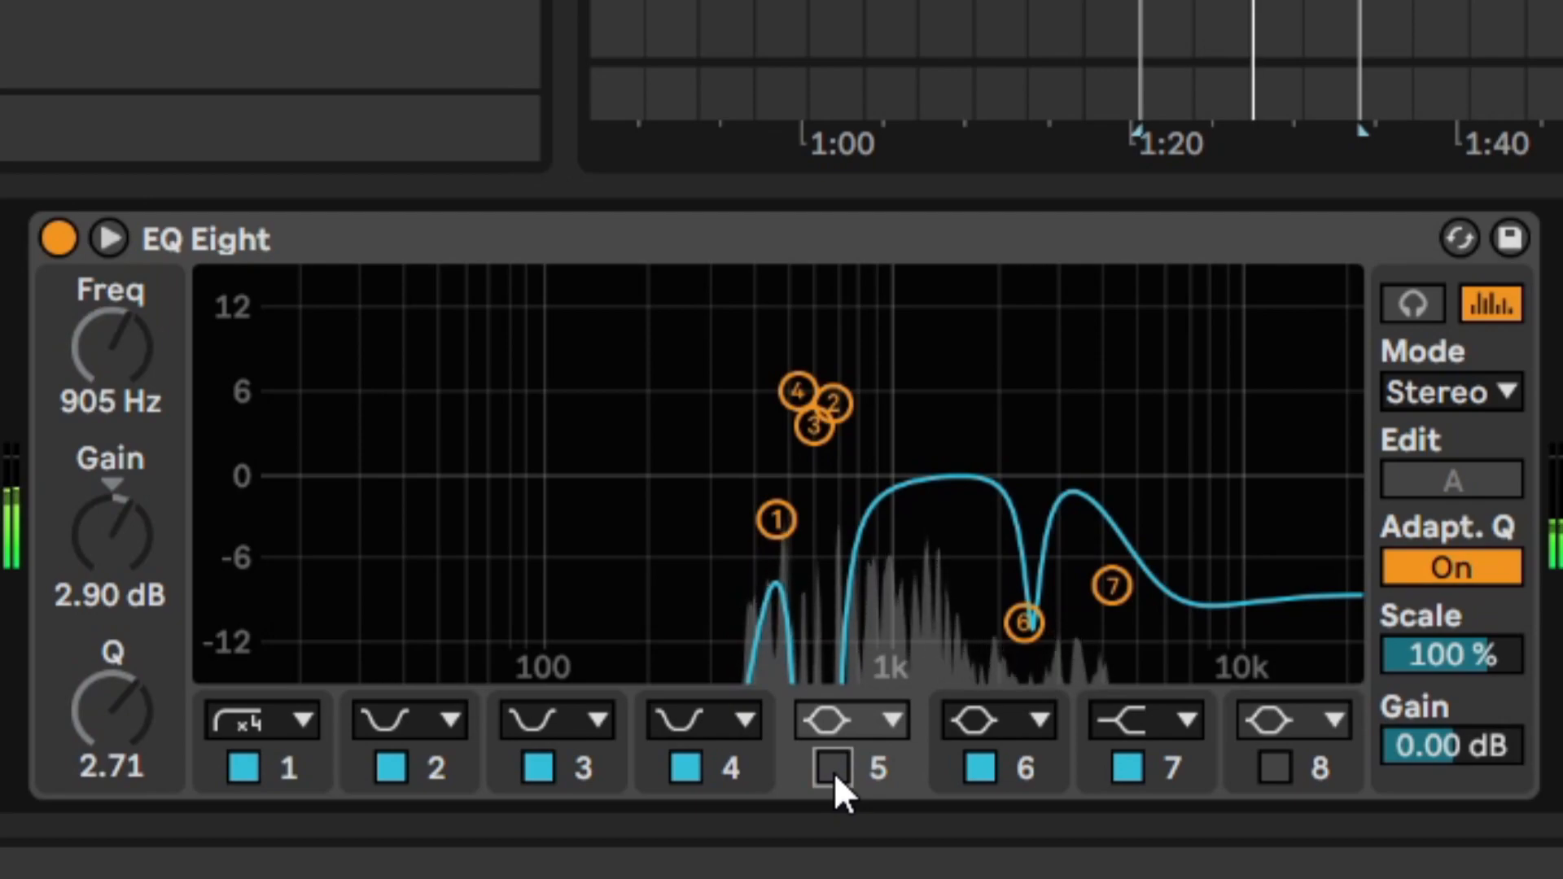
{"action": "left_click", "coordinate": [834, 773]}
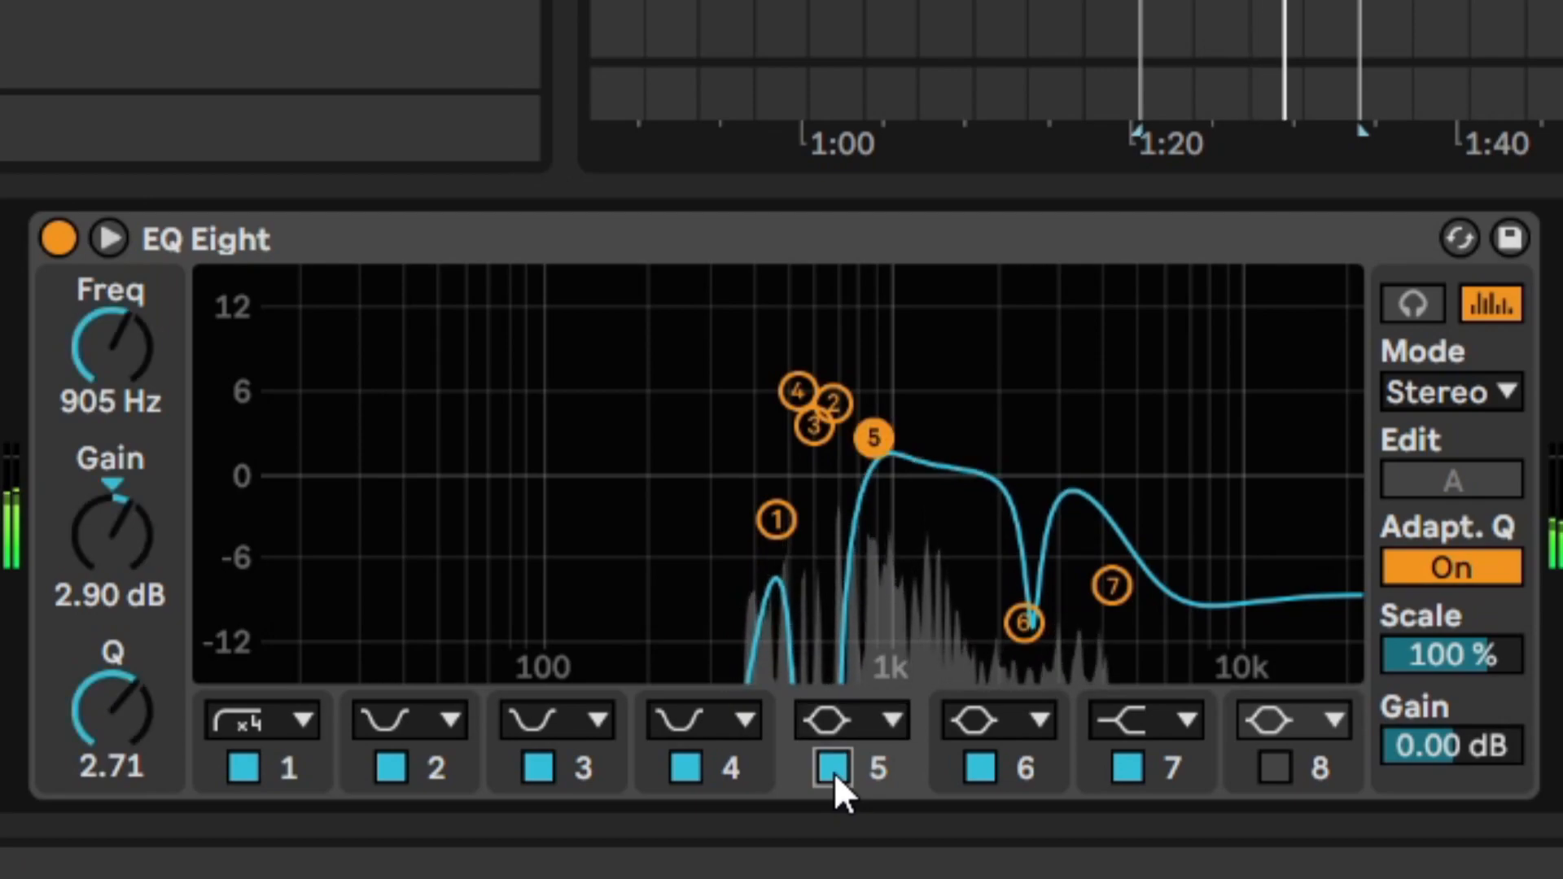
Bypass and re-enable the whole EQ Eight device to compare the pad with and without all its bands.
{"action": "left_click", "coordinate": [987, 248]}
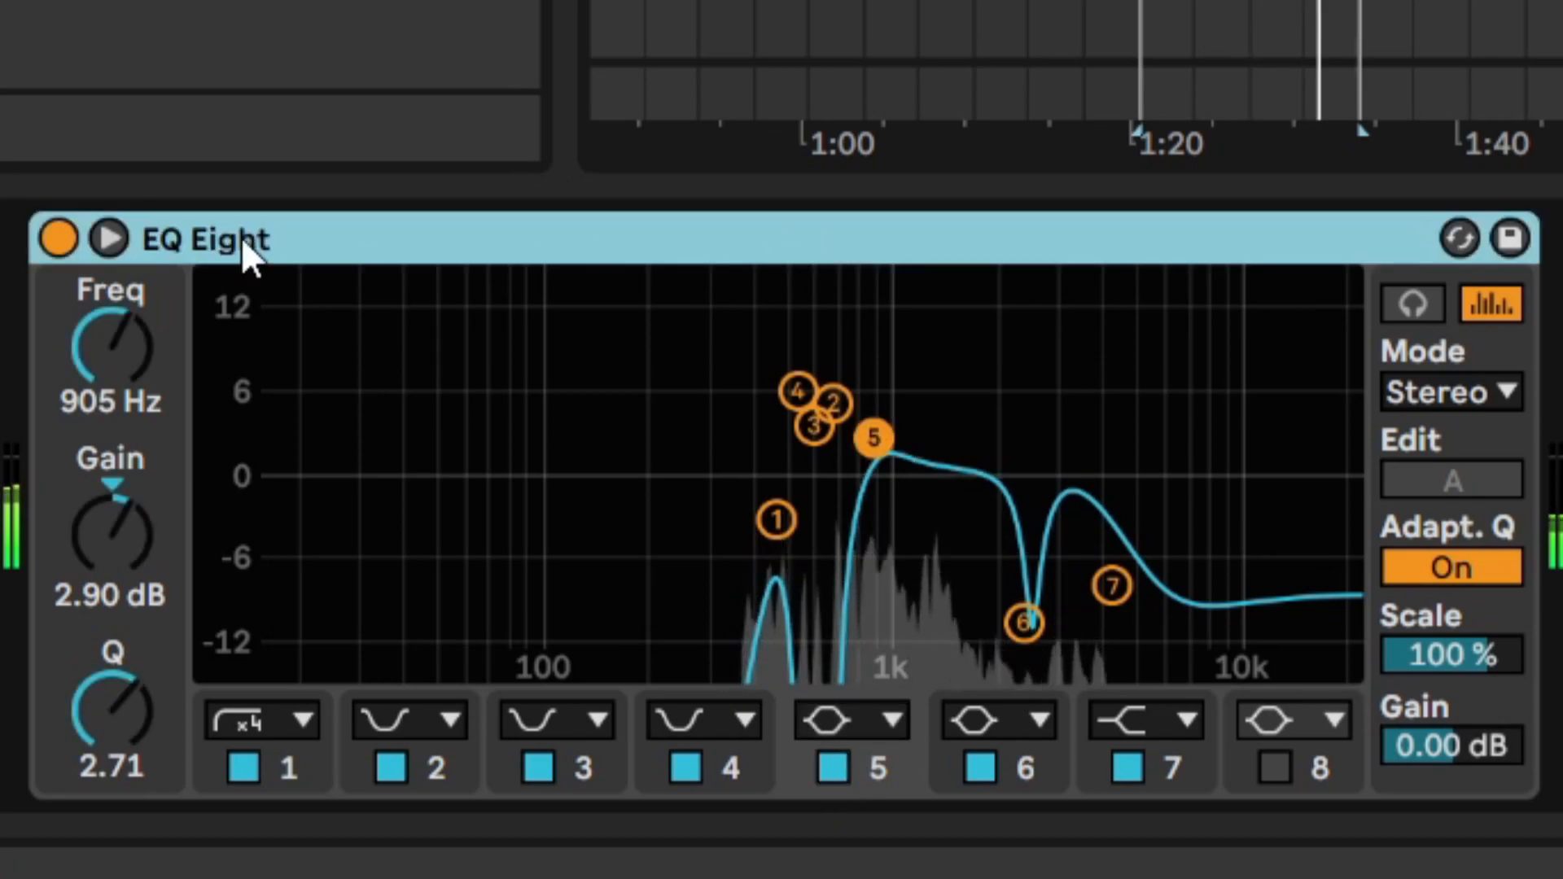
{"action": "left_click", "coordinate": [57, 238]}
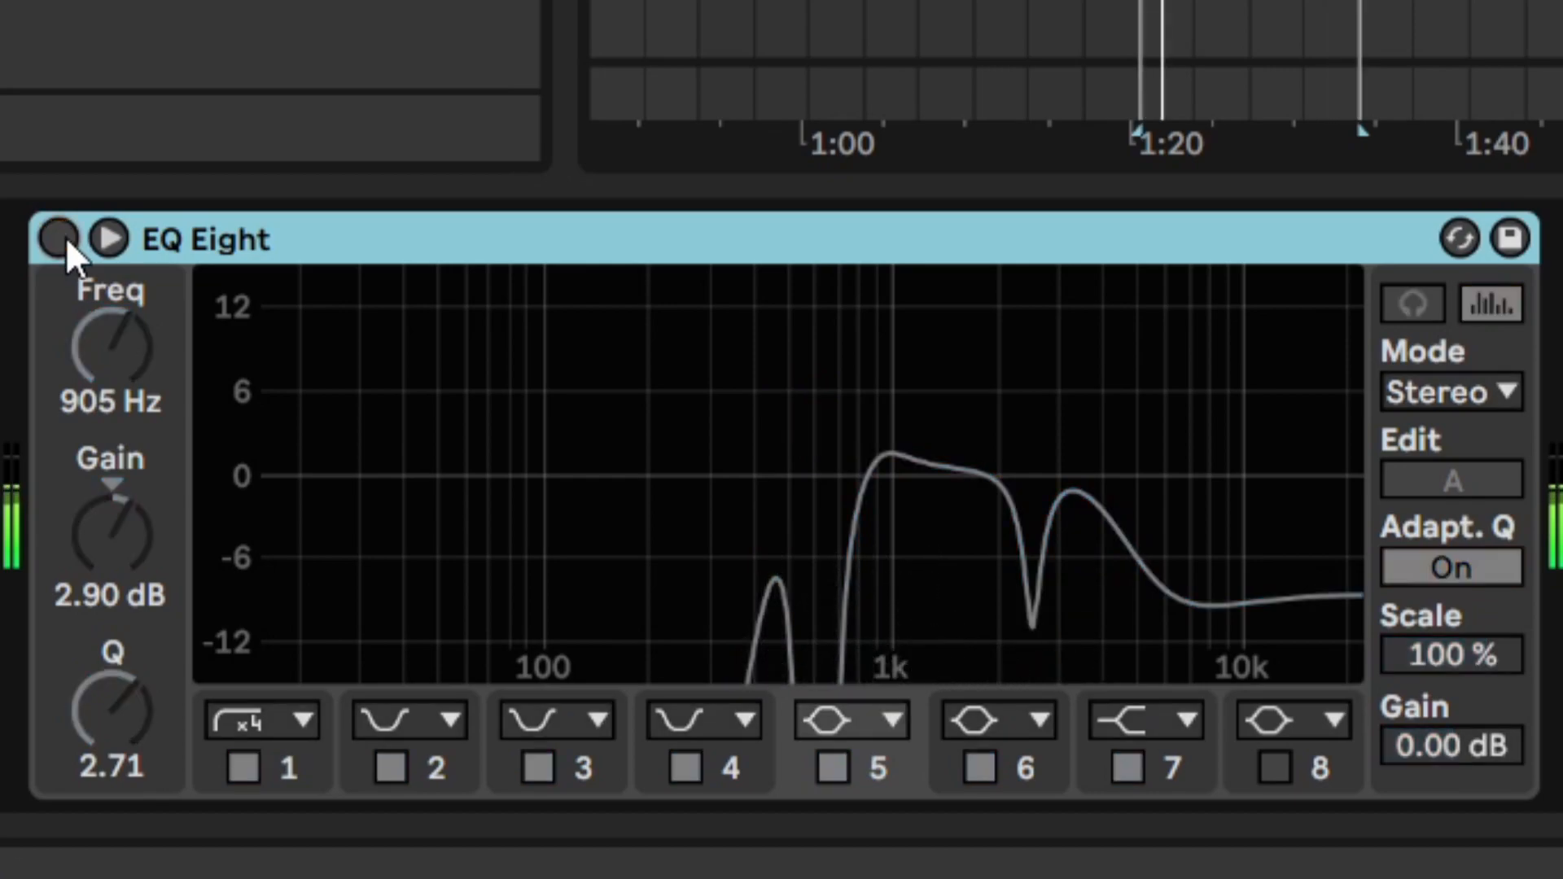
{"action": "left_click", "coordinate": [65, 237]}
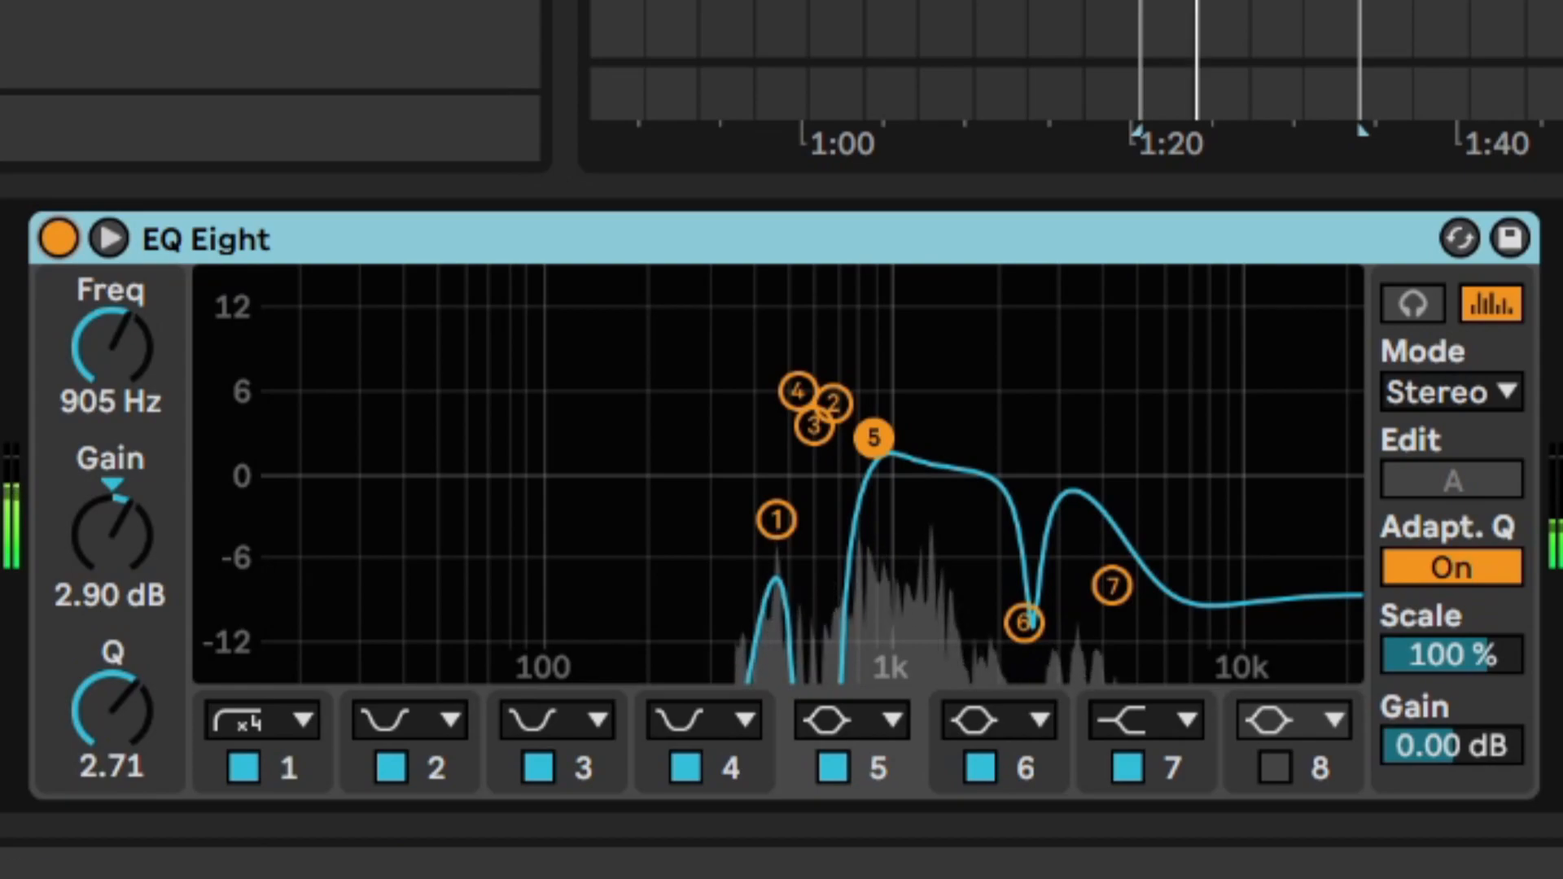